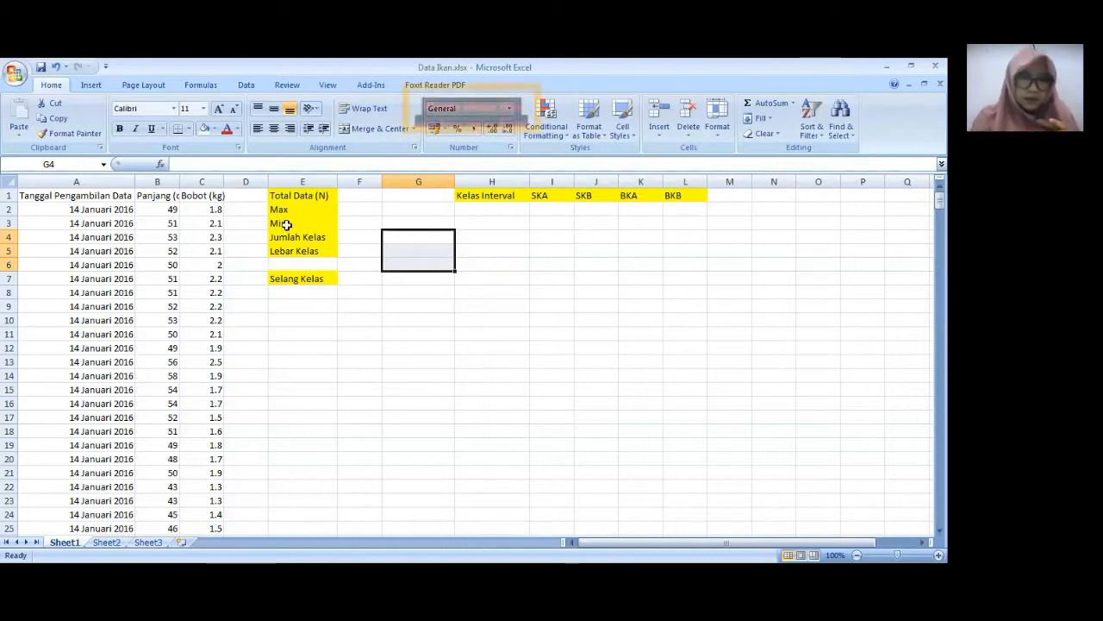
- Look through the date, length and weight records on Sheet1 down past the last row and back to the start
click(97, 198)
key(Down)
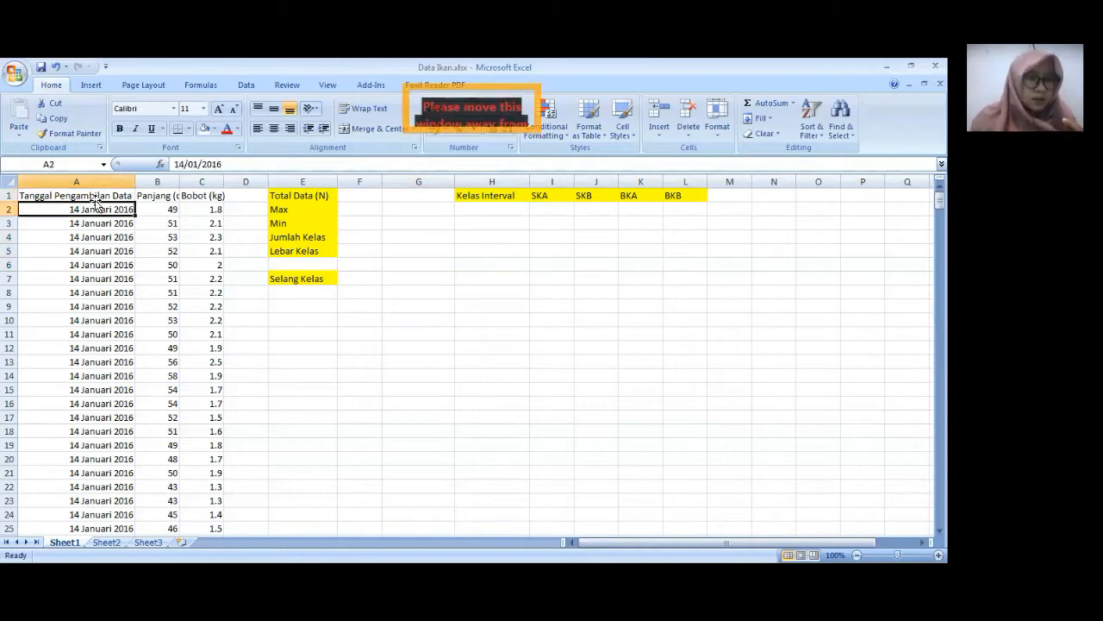
key(Down)
key(Down)
key(Down)
key(Down)
key(Down)
key(Down)
key(Down)
key(Down)
key(Down)
key(Down)
key(Down)
key(Down)
key(Down)
key(Down)
key(Down)
key(Down)
key(Down)
key(Down)
key(Down)
key(Down)
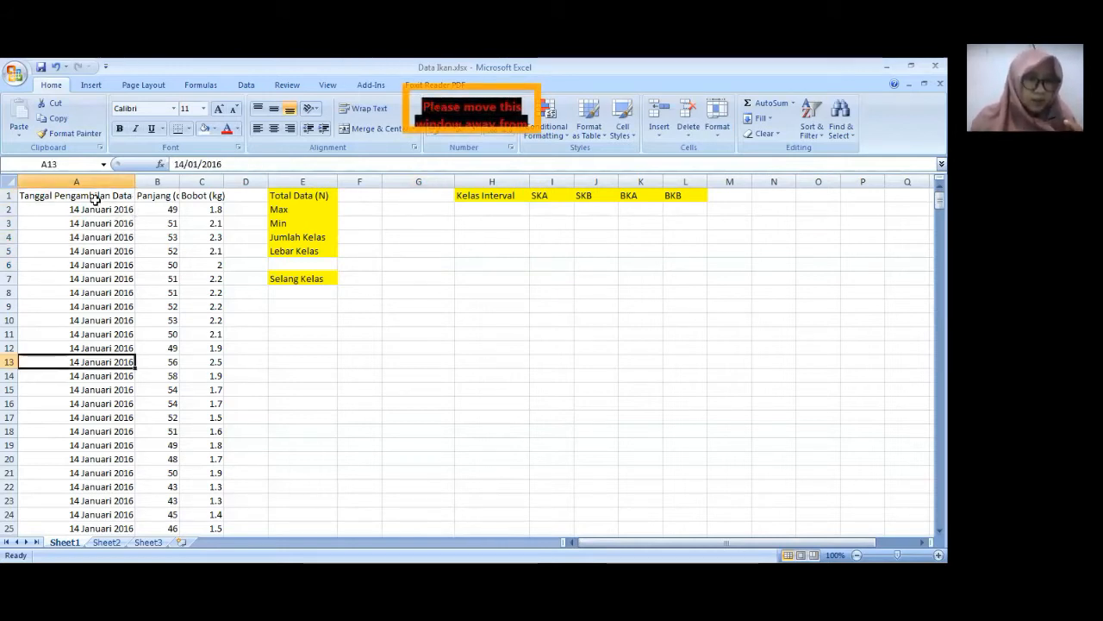
key(Down)
key(Down)
key(Down)
key(Down)
key(Down)
key(Down)
key(Down)
key(Down)
key(Down)
key(Down)
key(Down)
key(Down)
key(Down)
key(Down)
key(Down)
key(Down)
key(Down)
key(Down)
key(Down)
key(Down)
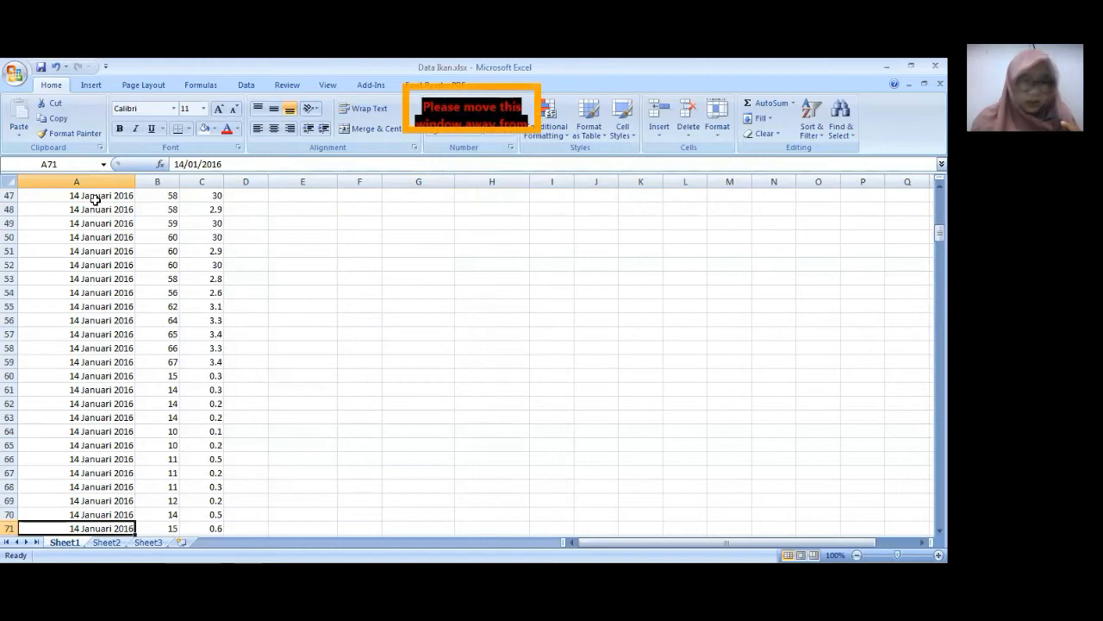
key(Down)
key(Down)
key(Down)
key(Down)
key(Down)
key(Down)
key(Down)
key(Down)
key(Down)
key(Down)
key(Down)
key(Down)
key(Down)
key(Down)
key(Down)
key(Down)
key(Down)
key(Down)
key(Down)
key(Down)
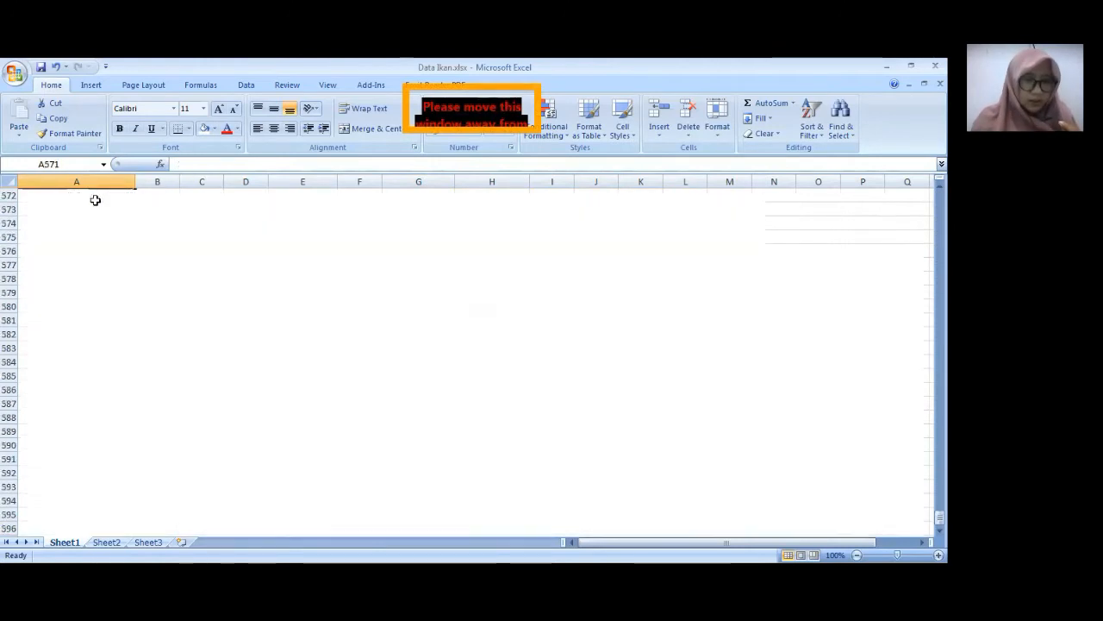
key(Page_Up)
key(Page_Up)
key(Page_Up)
key(Page_Up)
key(Page_Up)
key(Page_Up)
key(Page_Up)
key(Page_Up)
key(Page_Up)
key(Page_Up)
key(Page_Up)
key(Page_Up)
key(Page_Up)
key(Page_Up)
key(Page_Up)
key(Page_Up)
key(Page_Up)
key(Page_Up)
key(Page_Up)
key(Page_Up)
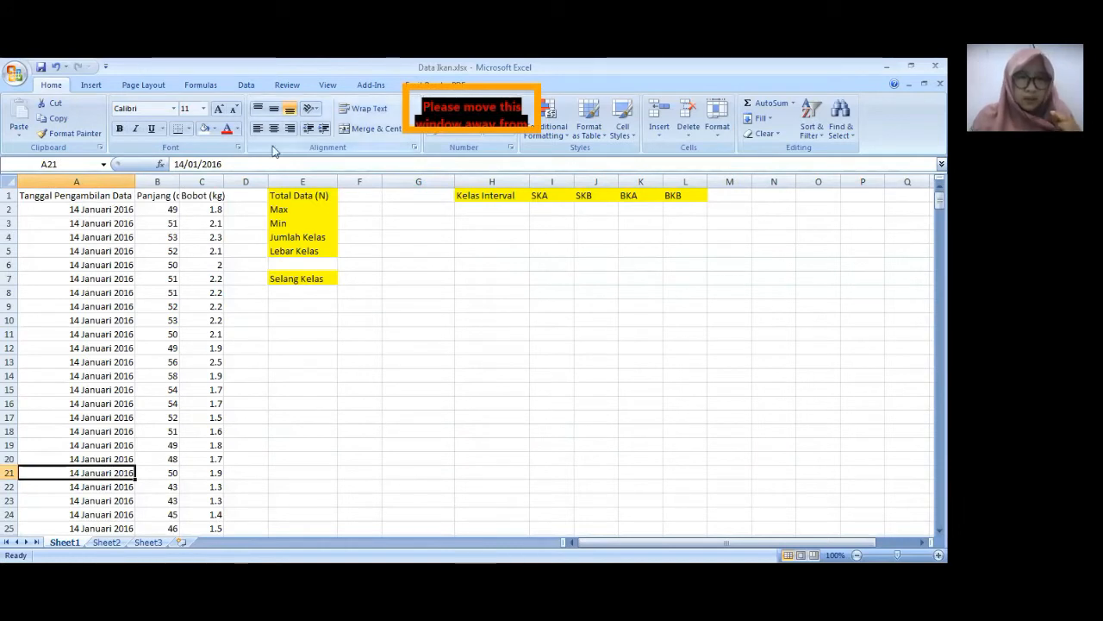
- View the length frequency table on Sheet2 as a data layout example, then return to Sheet1
click(359, 195)
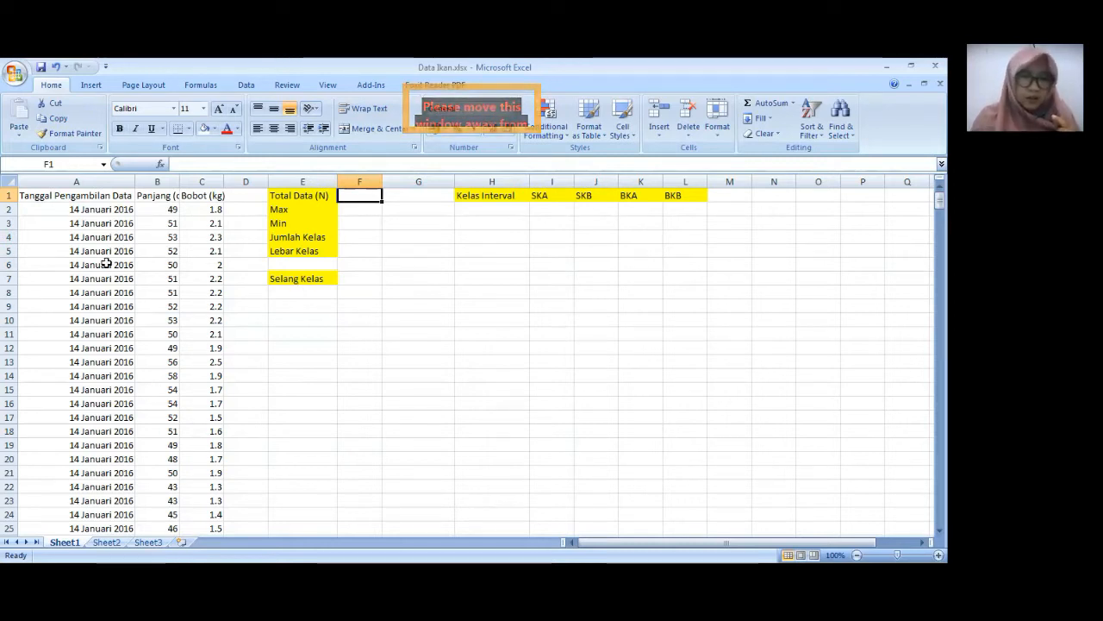
click(111, 541)
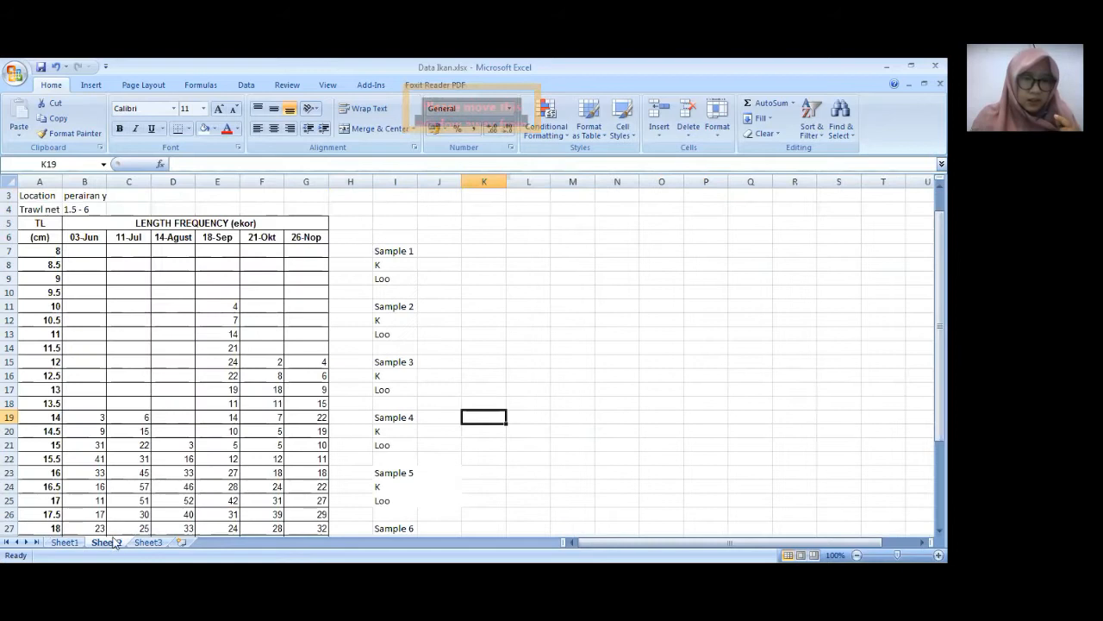
click(153, 288)
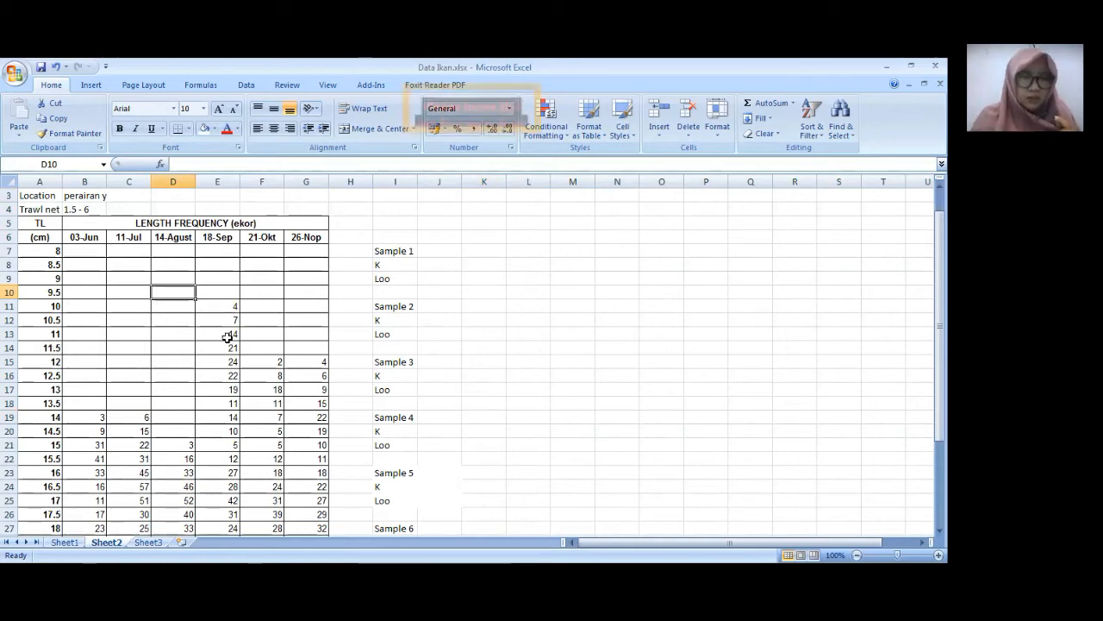
click(65, 543)
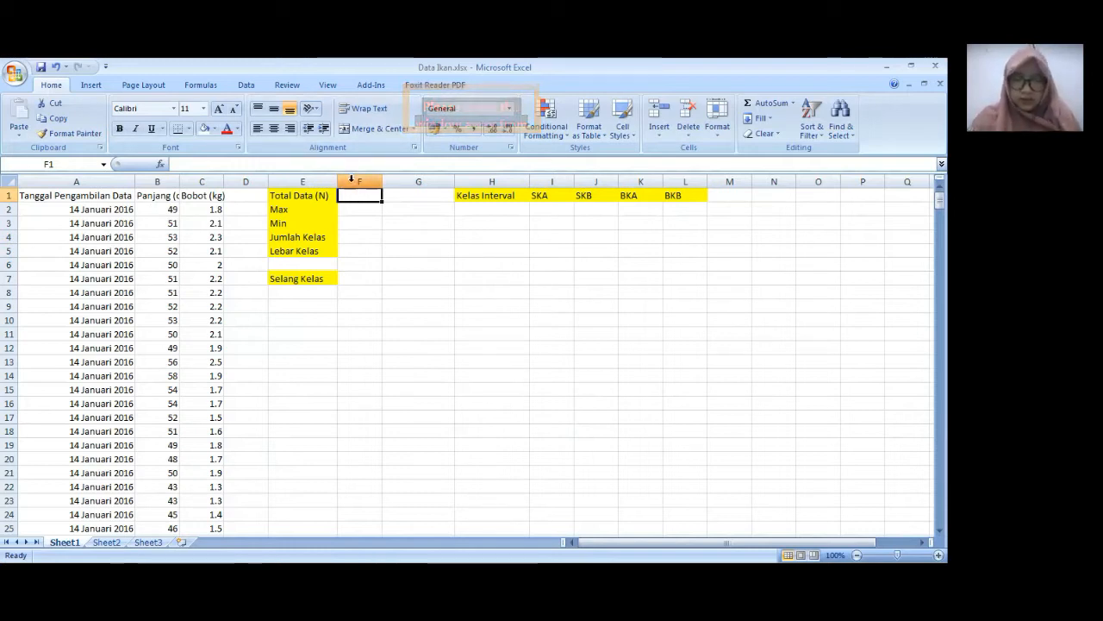
- Enter a COUNT formula in F1 for Total Data (N), covering all length values in column B from B2
text(=c)
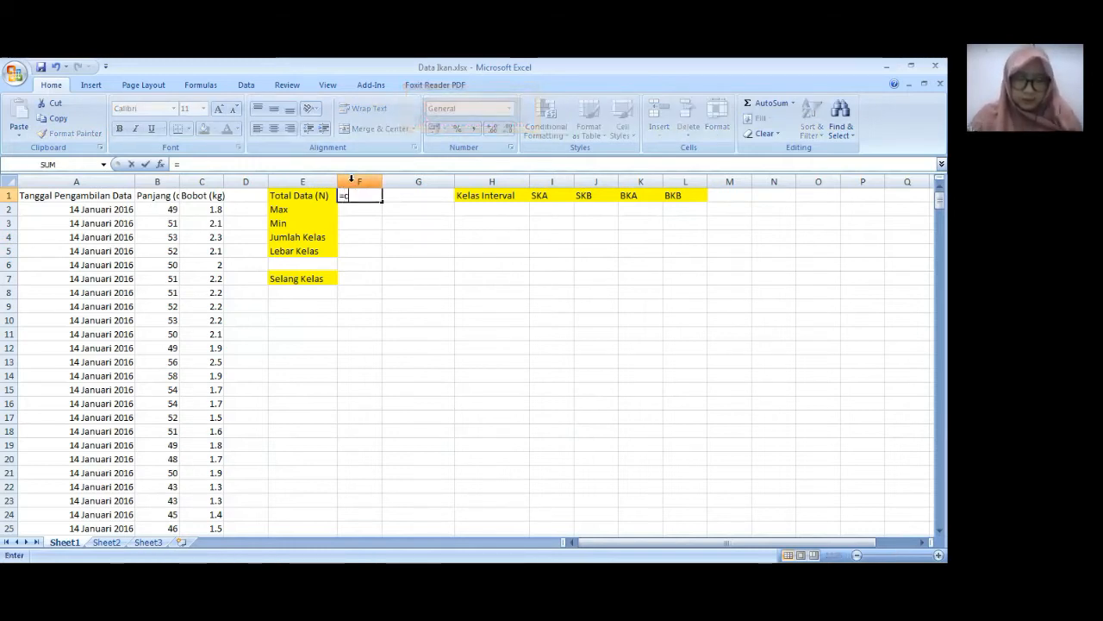
text(ount()
click(160, 212)
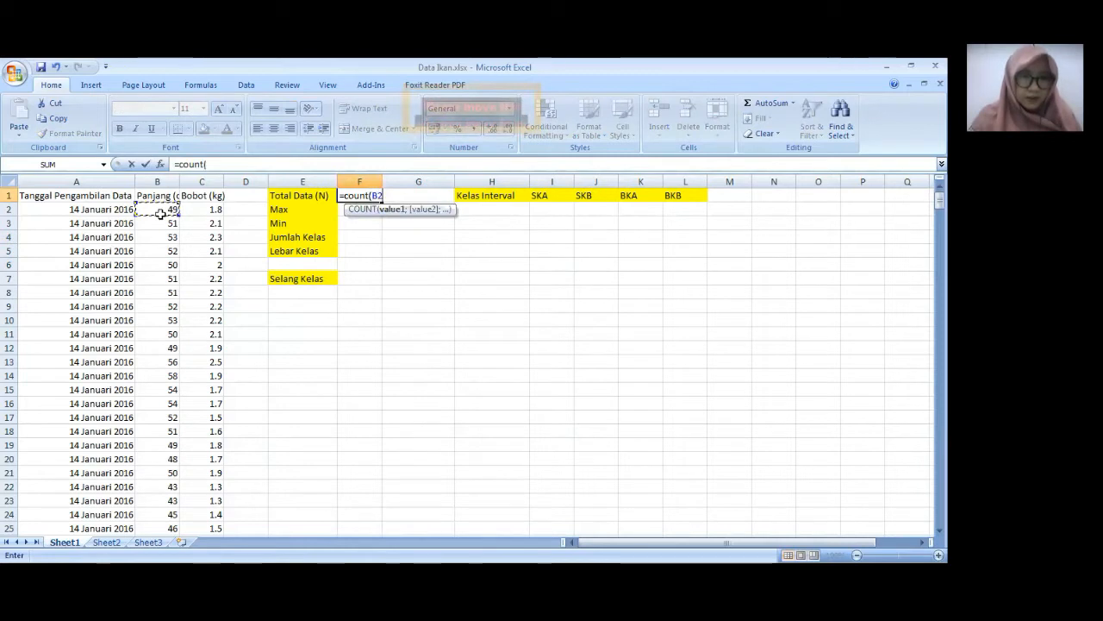
drag(161, 213, 165, 521)
text())
key(Return)
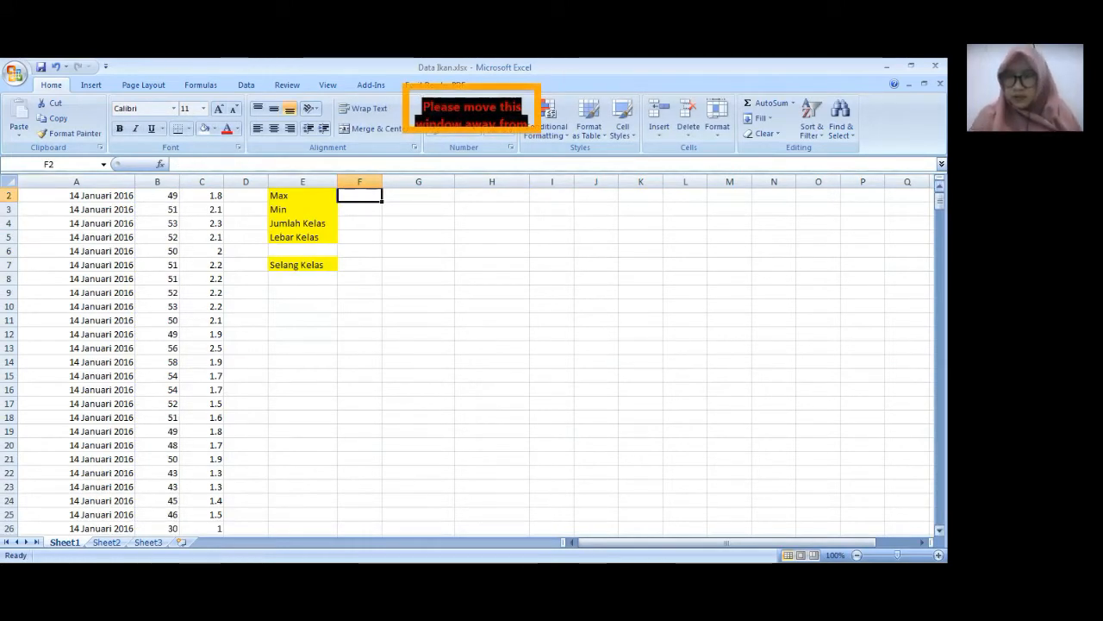
- Enter a MAX formula in F2 covering all length values in column B from B2
scroll(357, 194, up, 1)
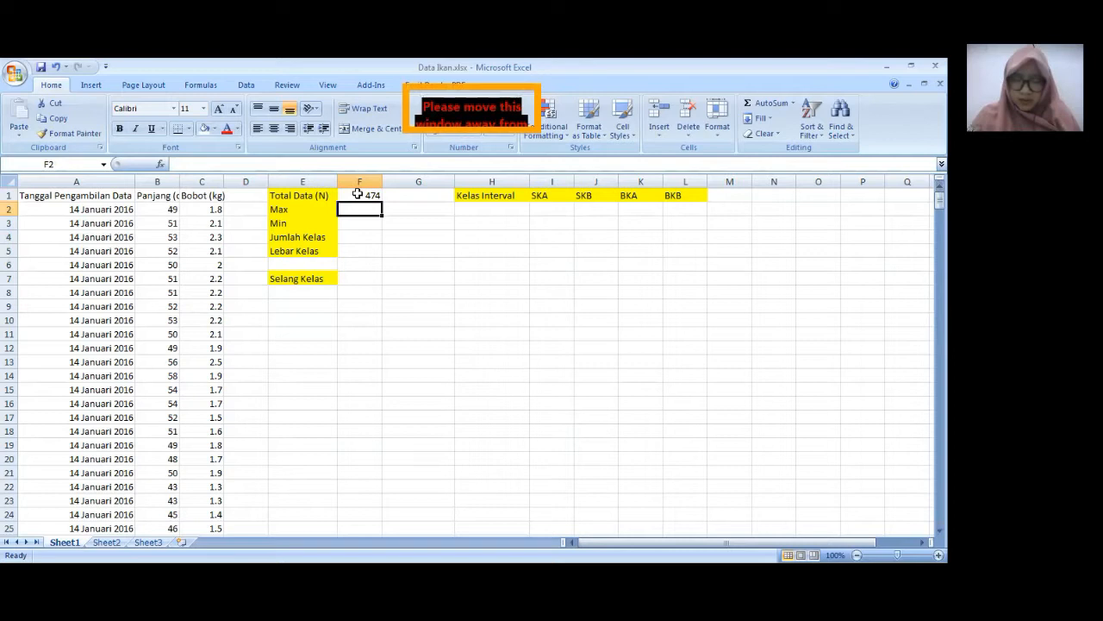
text(=)
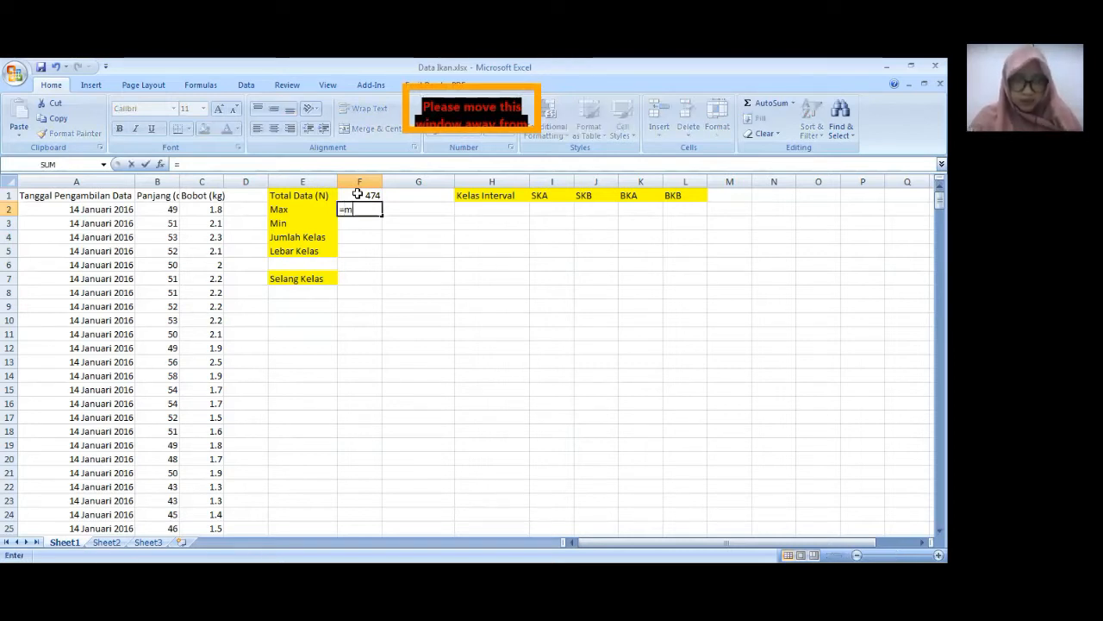
text(max()
click(152, 210)
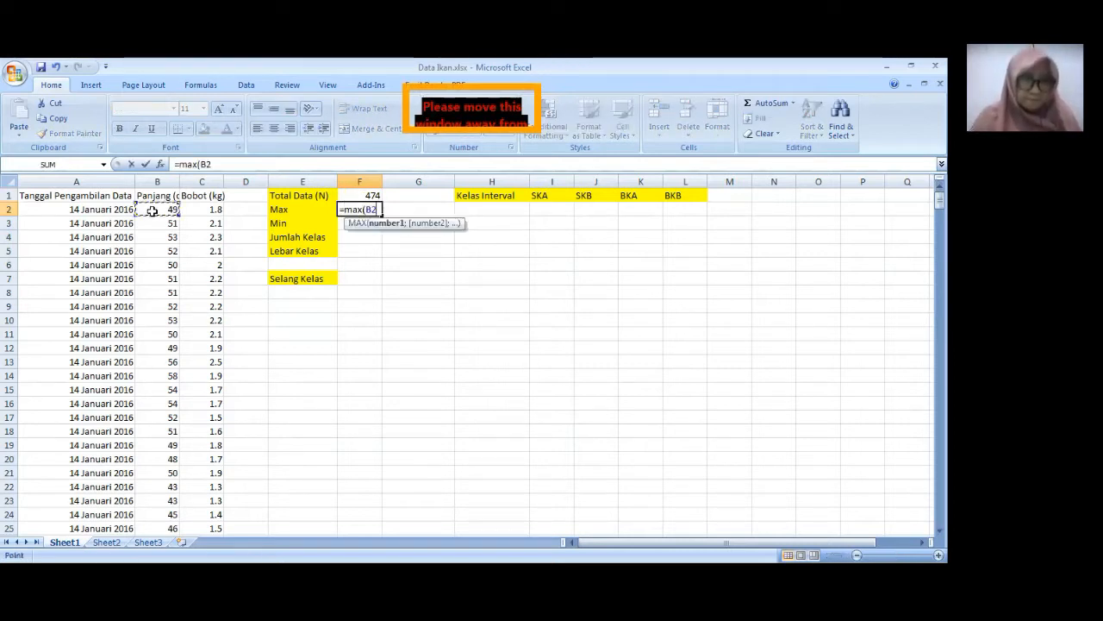
mouse_move(163, 509)
mouse_down()
mouse_move(163, 523)
mouse_move(158, 510)
mouse_up()
text())
key(Return)
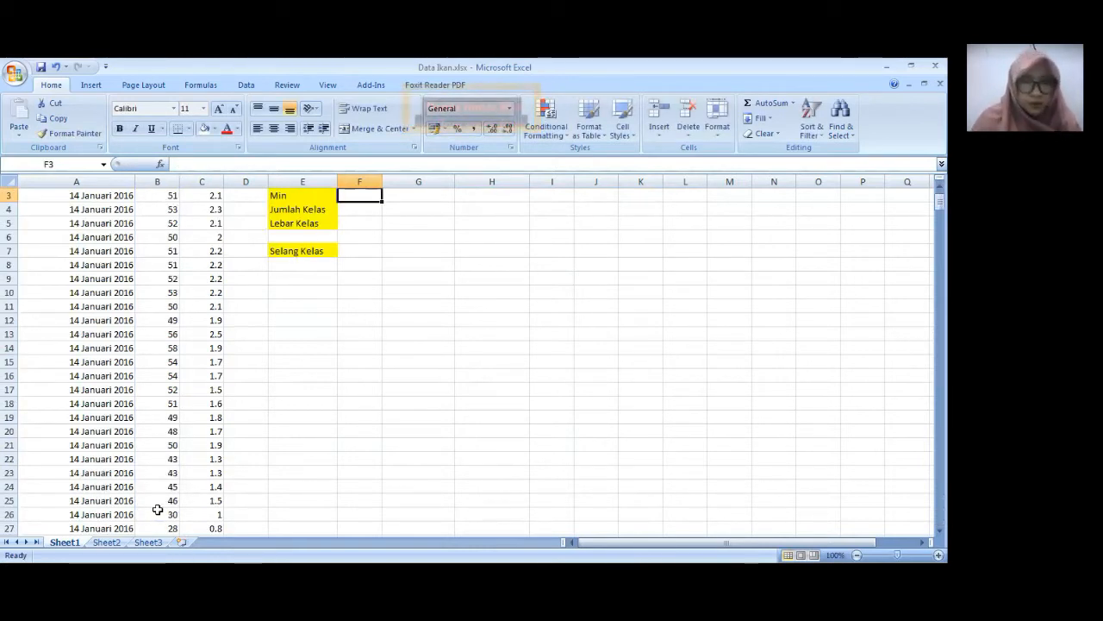
- Calculate the minimum length in F3 with the formula =min(B2:B475)
text(=m9)
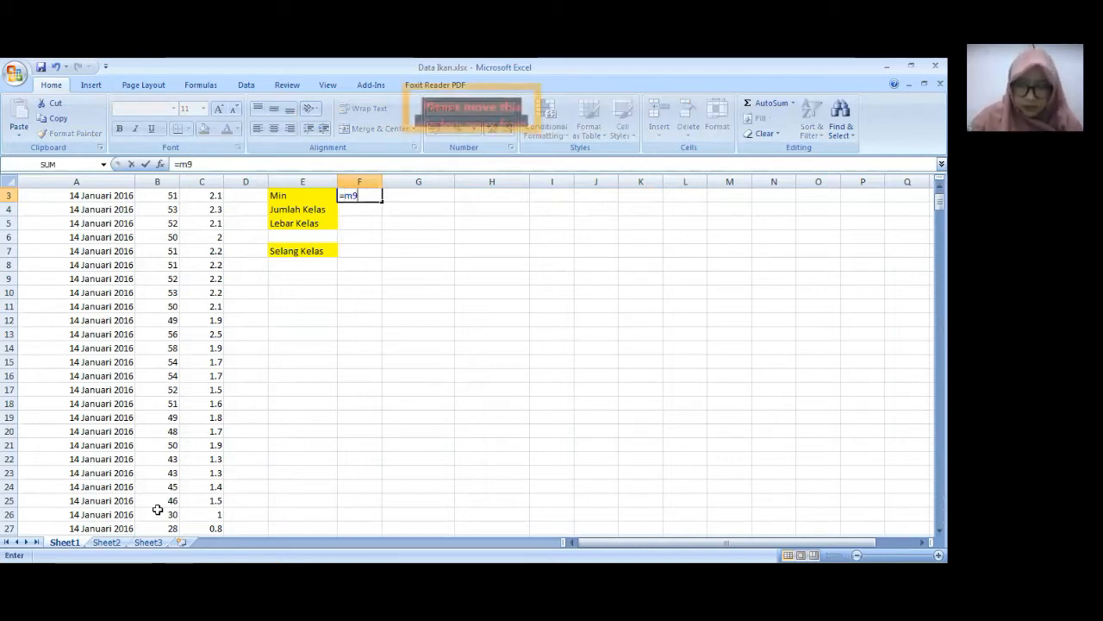
key(BackSpace)
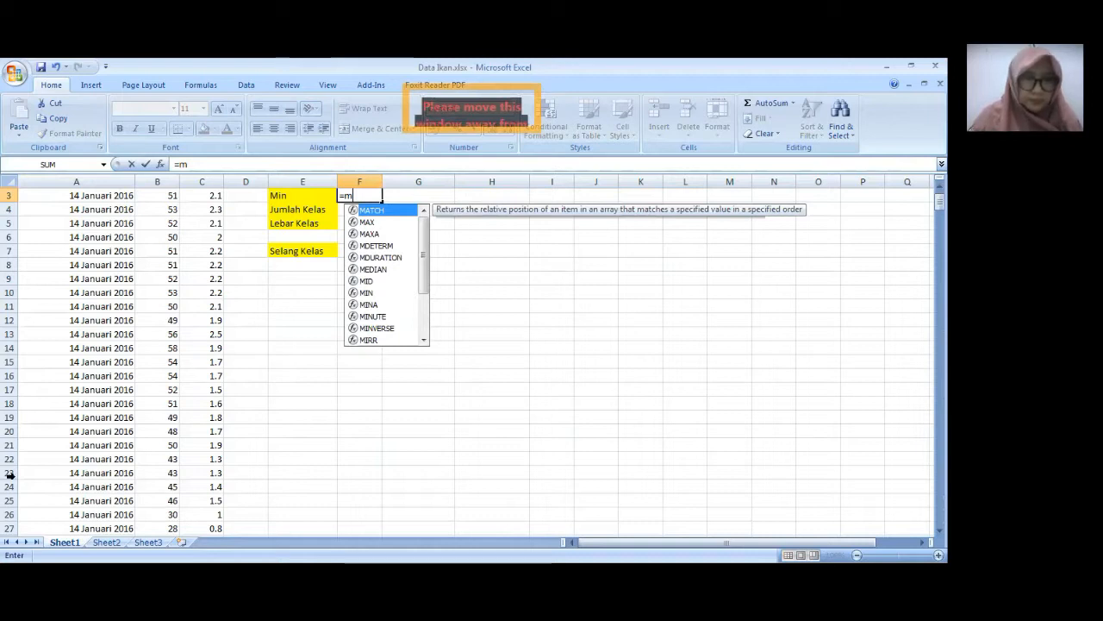
text(in()
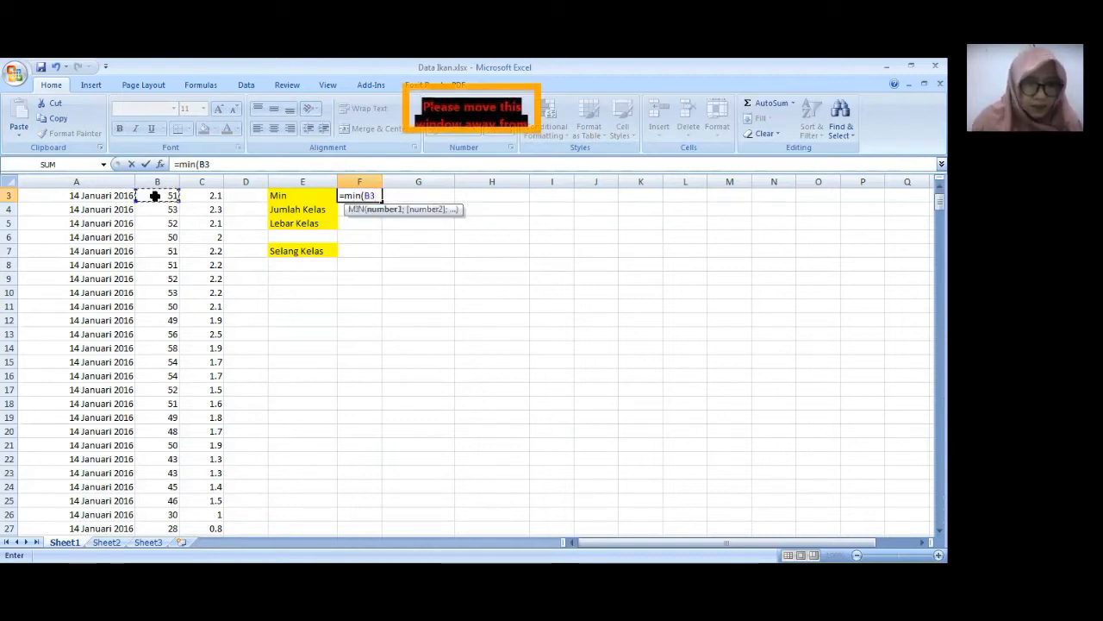
key(Up)
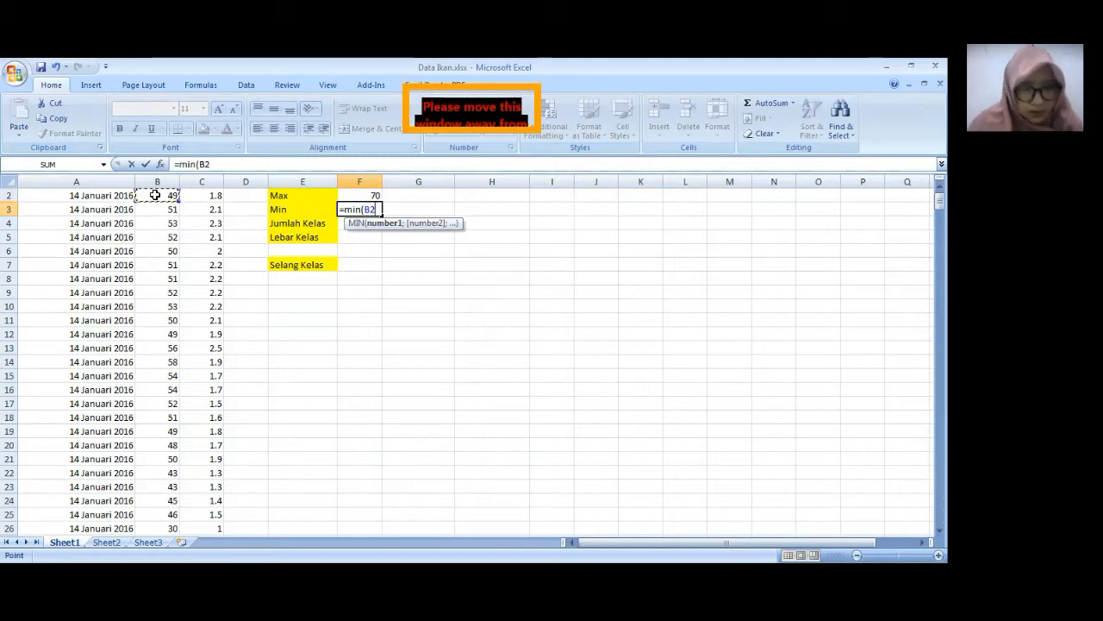
key(shift+Down)
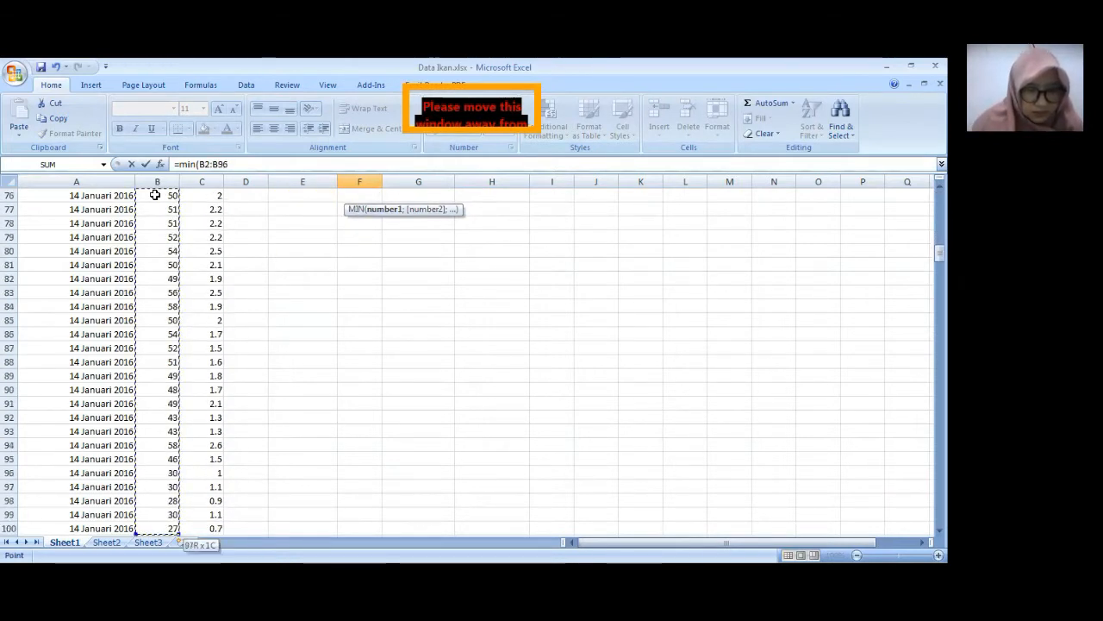
key(shift+Down)
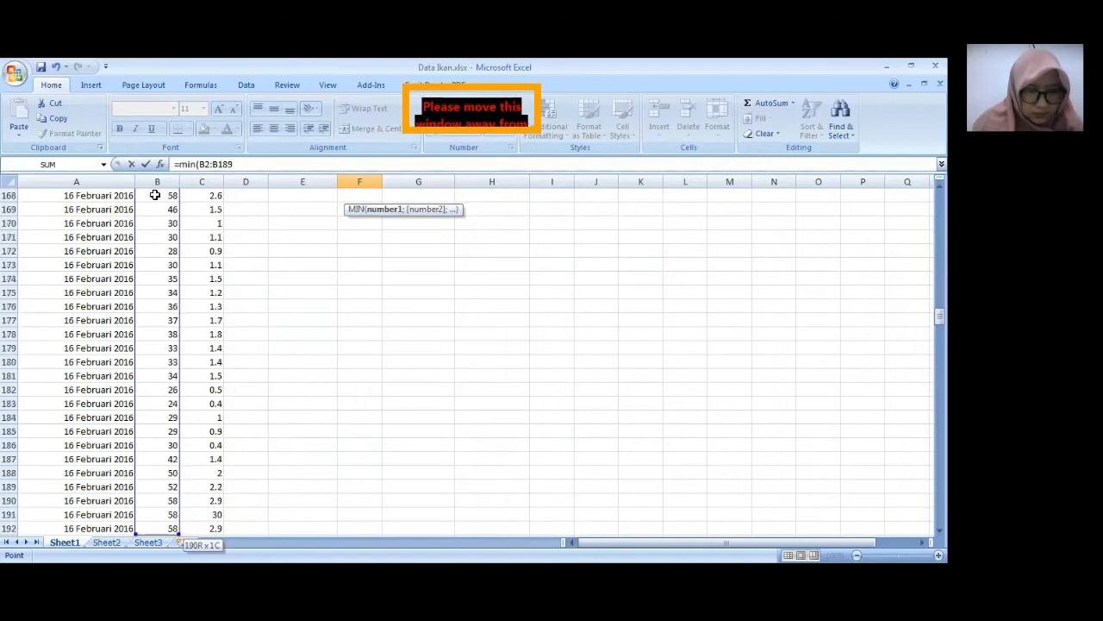
key(shift+Down)
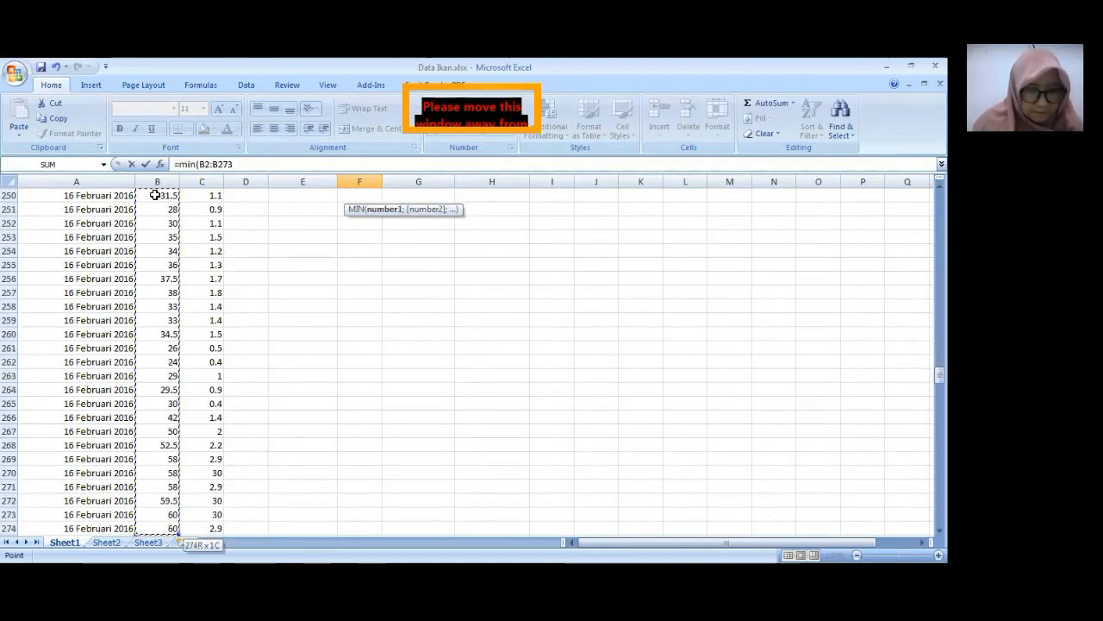
key(shift+Down)
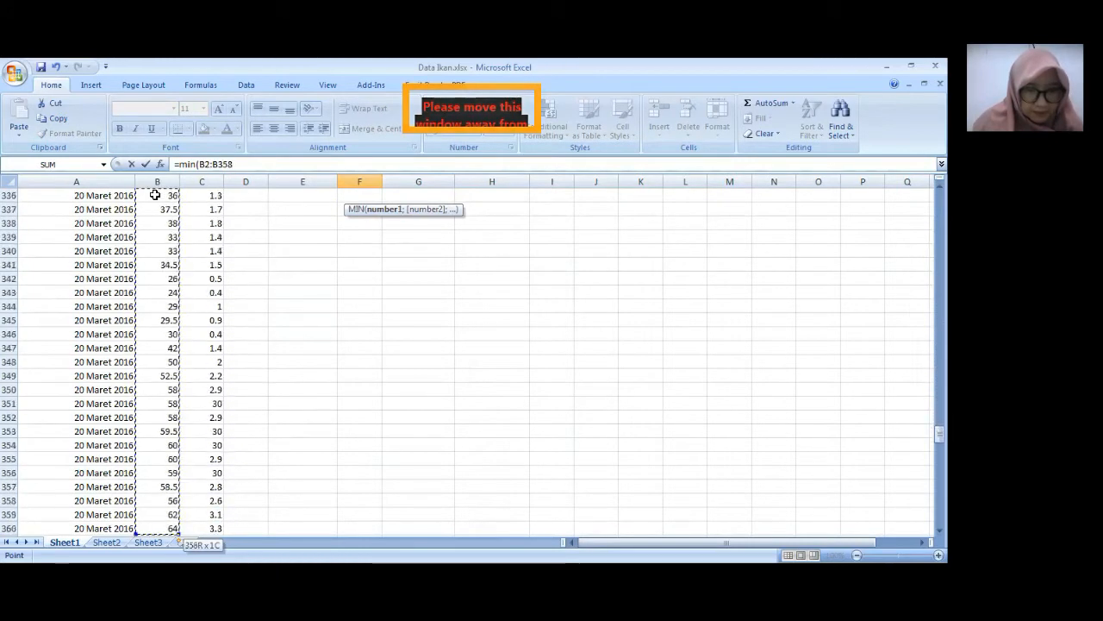
key(shift+Down)
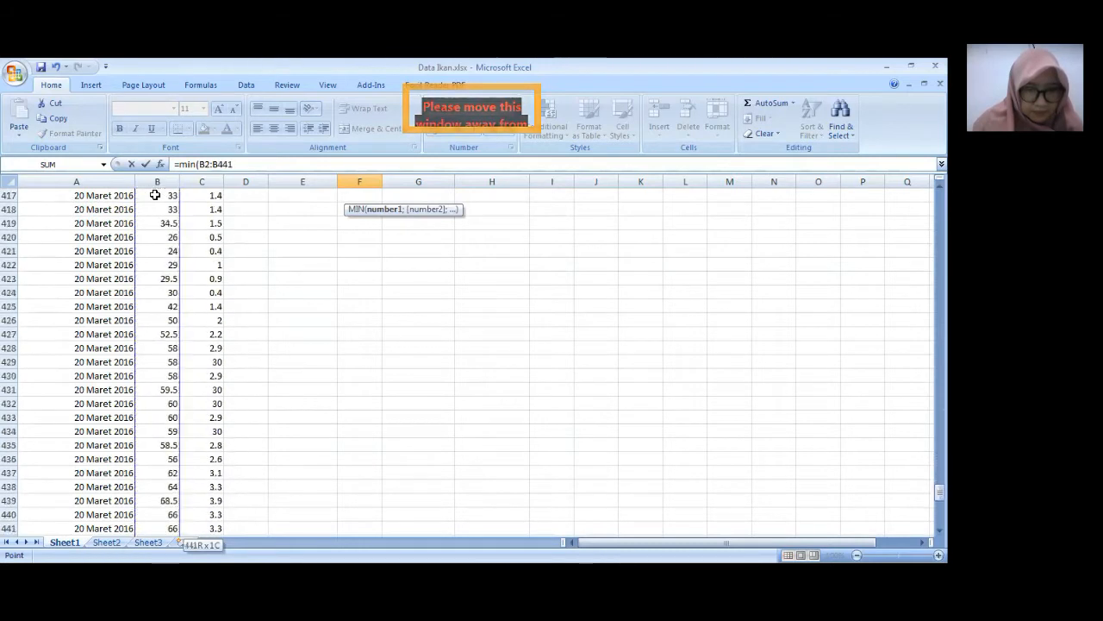
key(shift+Down)
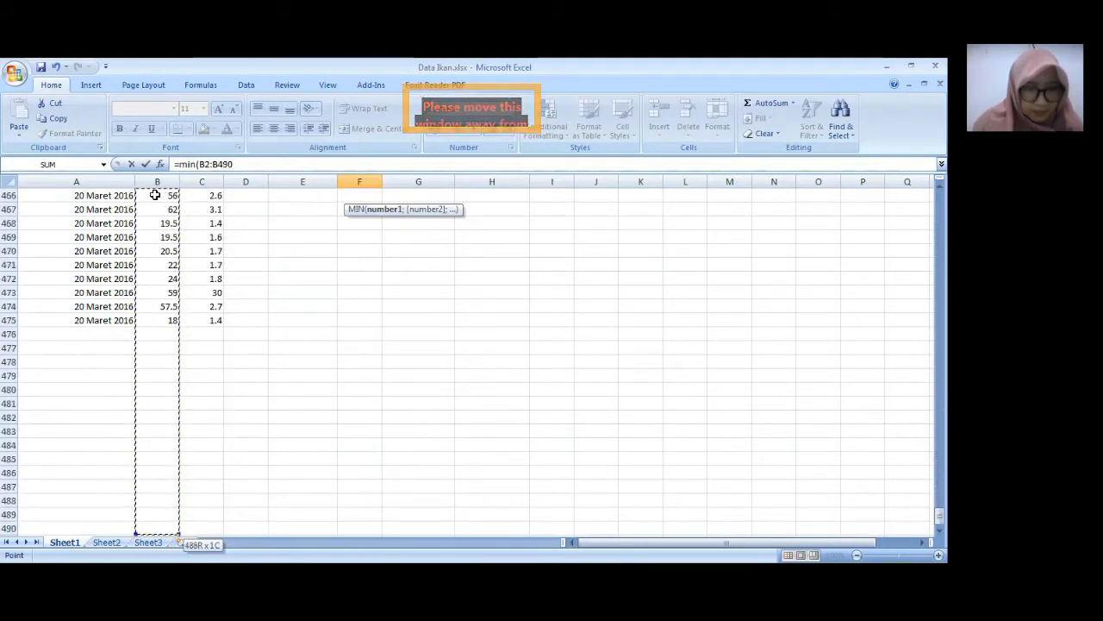
key(ctrl+shift+Up)
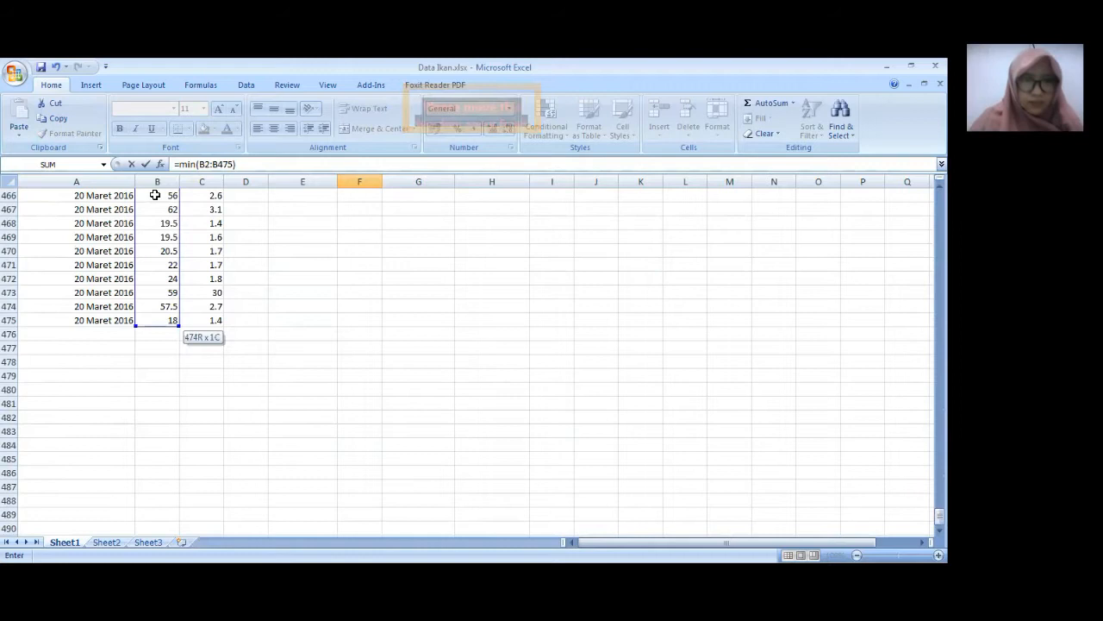
key(Escape)
- Calculate the number of classes (Jumlah Kelas) in F4 with the formula =1+(3.3*log(F1))
drag(939, 205, 940, 192)
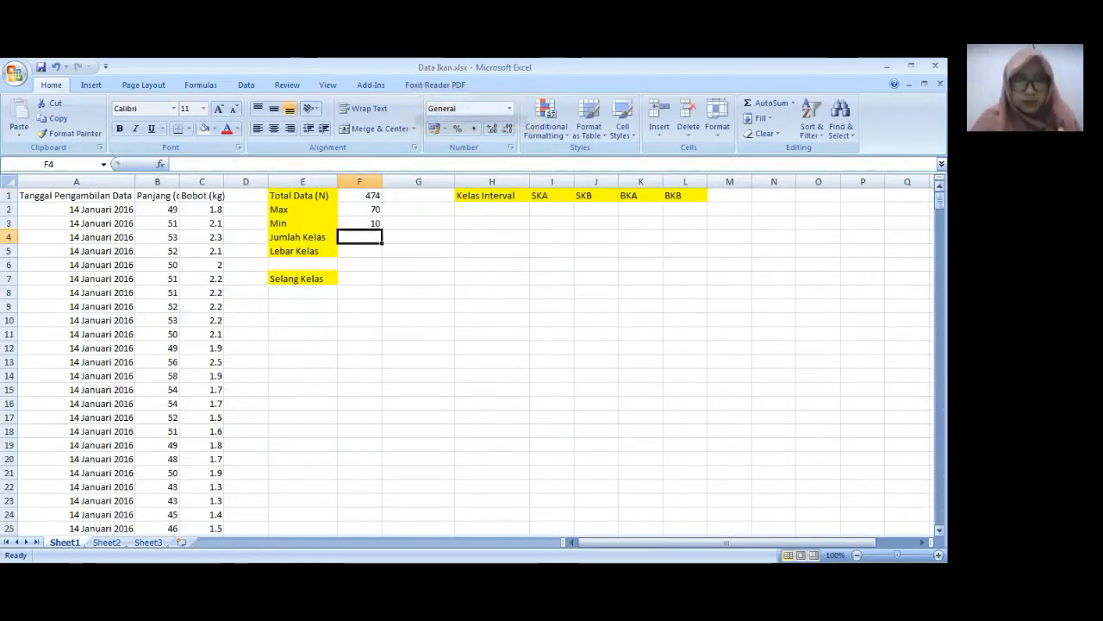
click(371, 195)
key(Down)
key(Down)
key(Down)
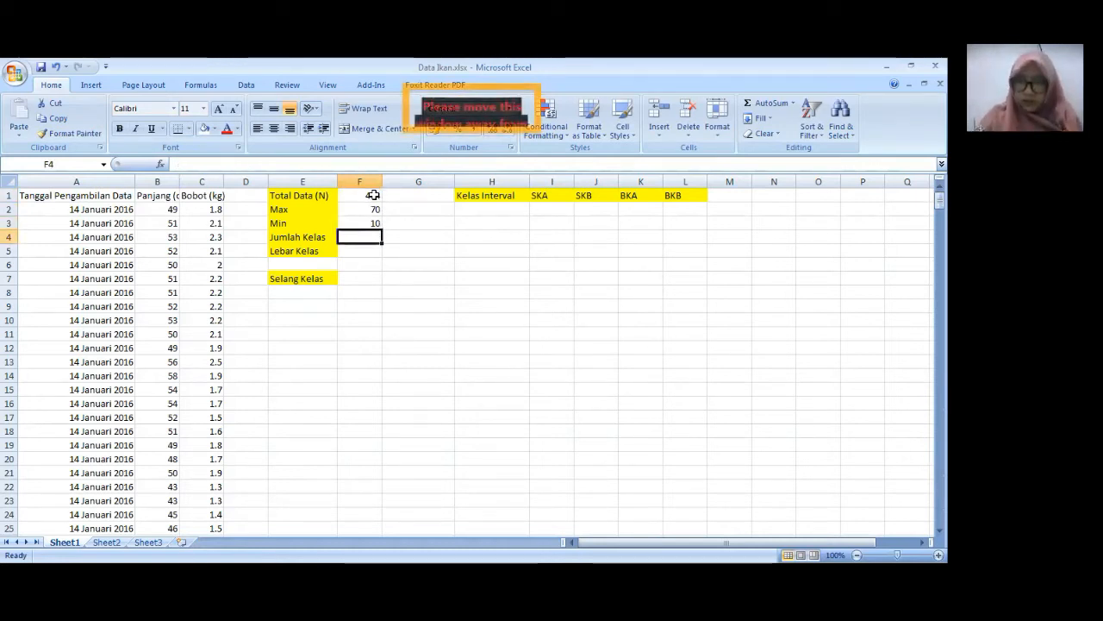
text(=)
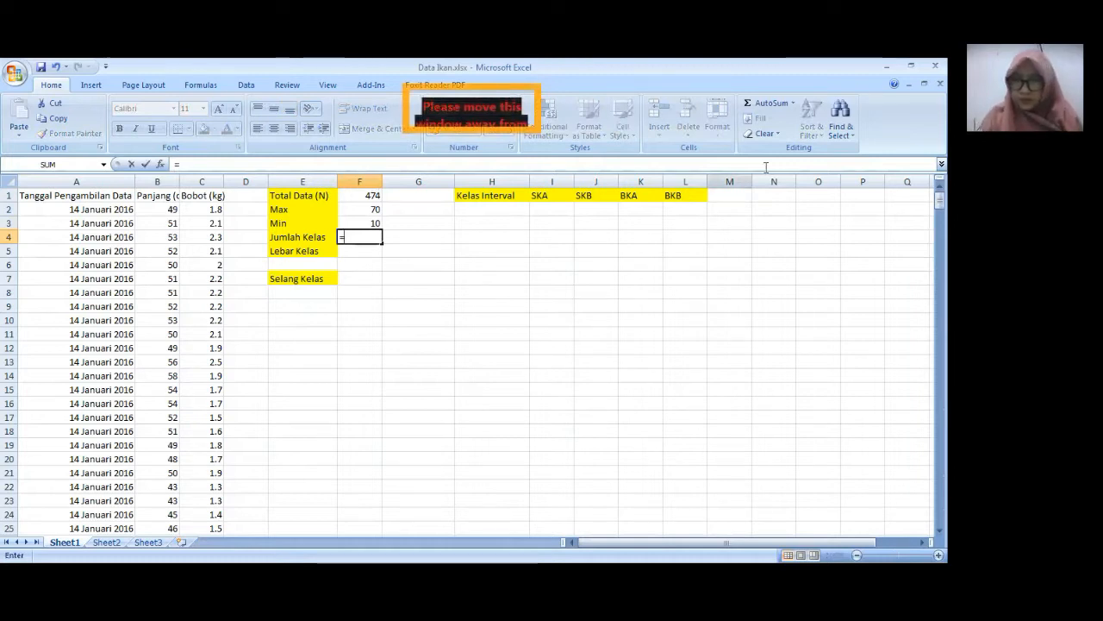
text(1)
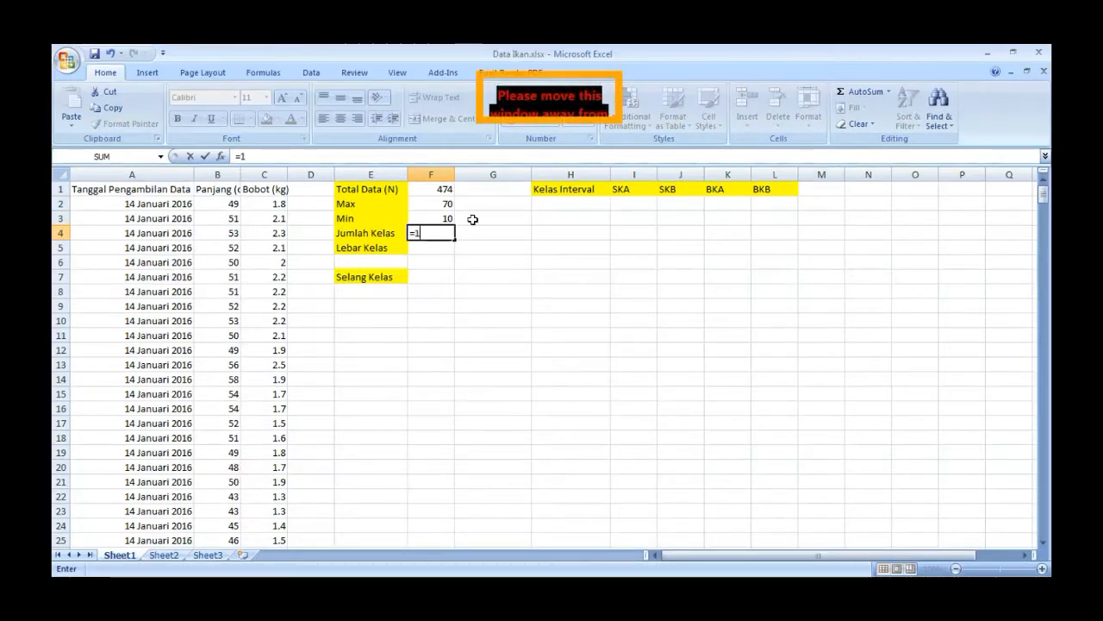
text(+(3.3*)
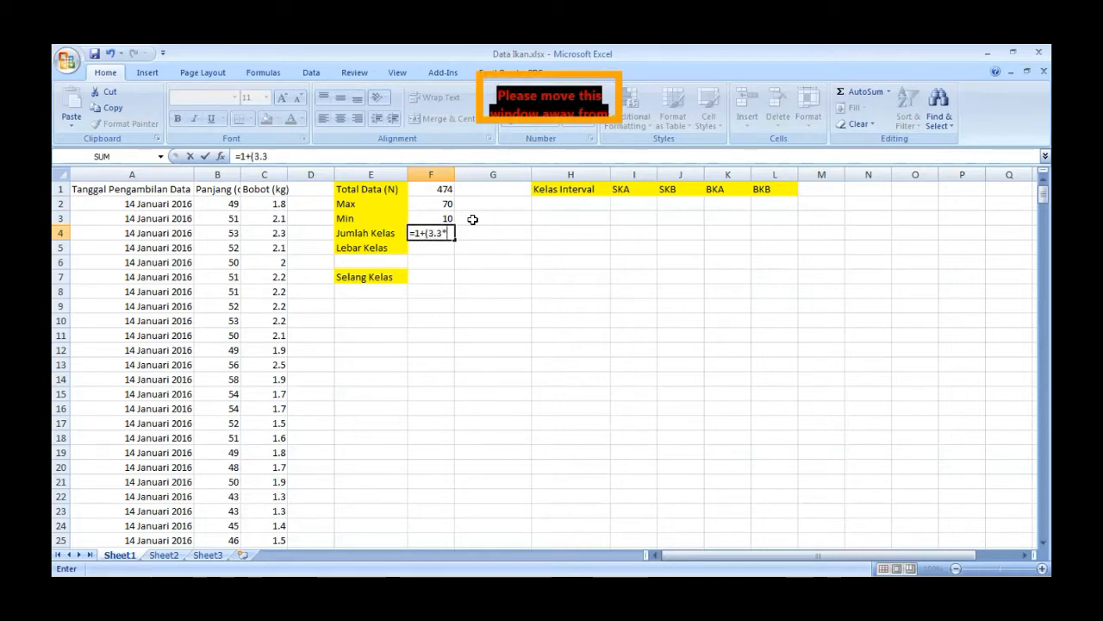
text(log()
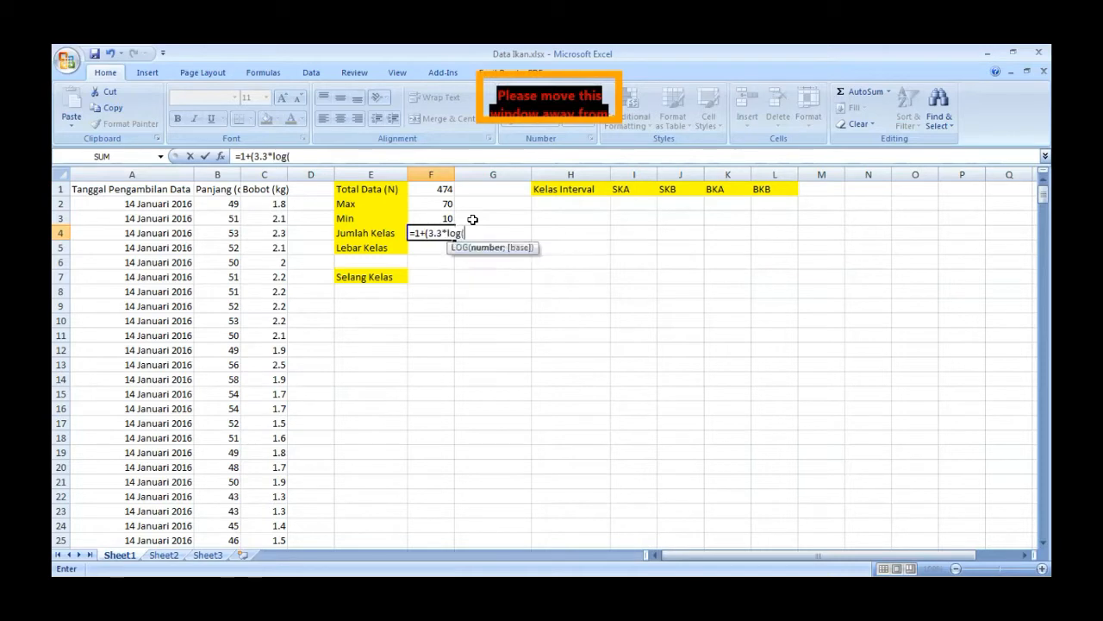
click(434, 187)
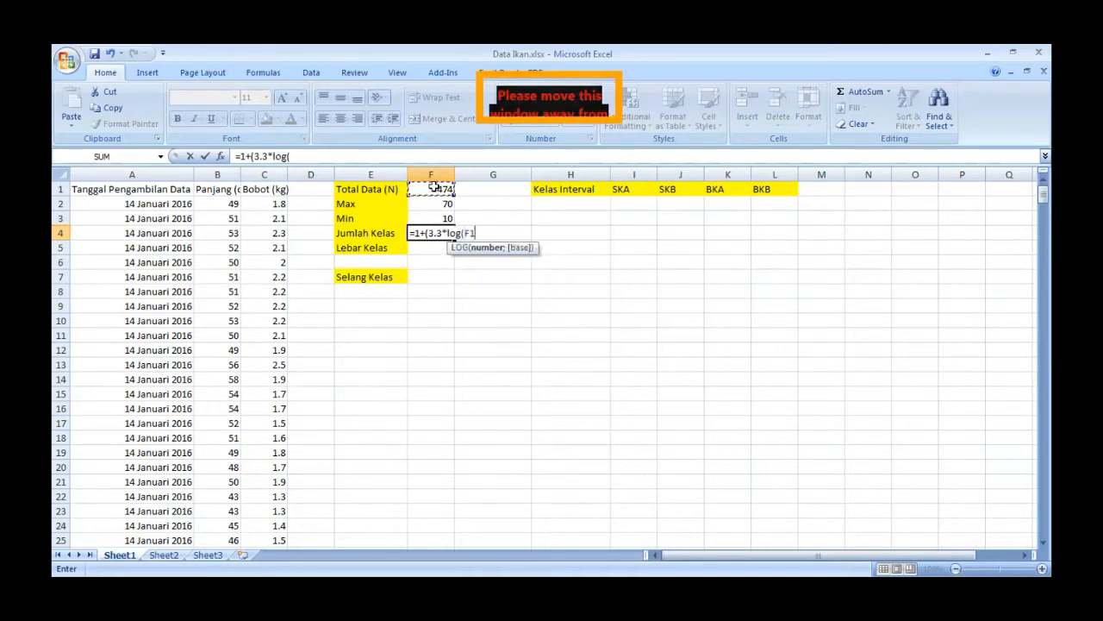
click(301, 156)
text()))
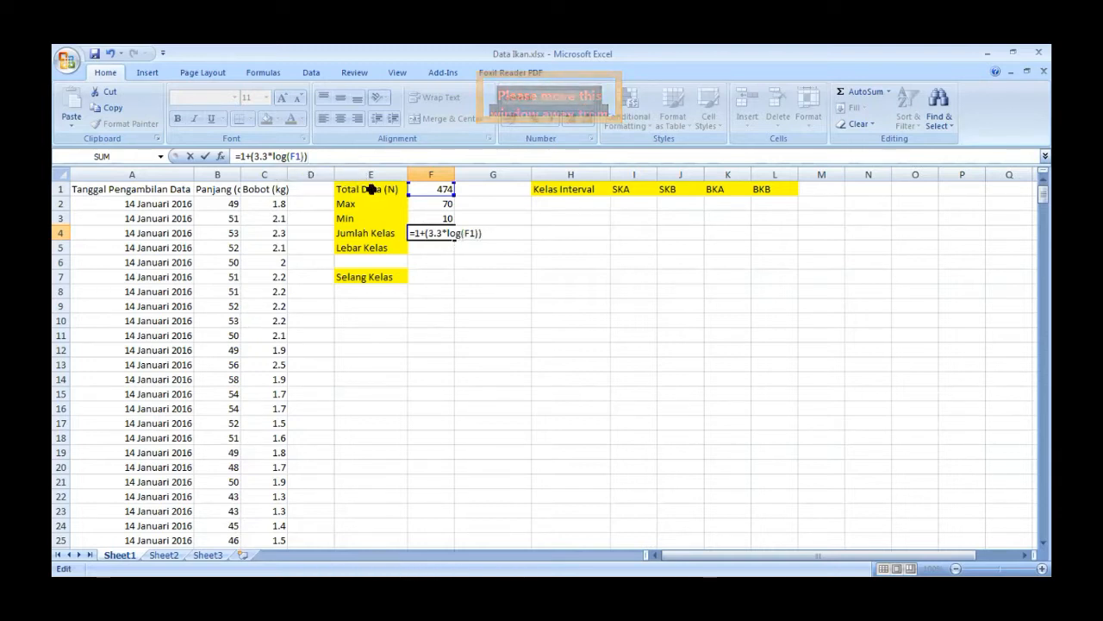
key(Return)
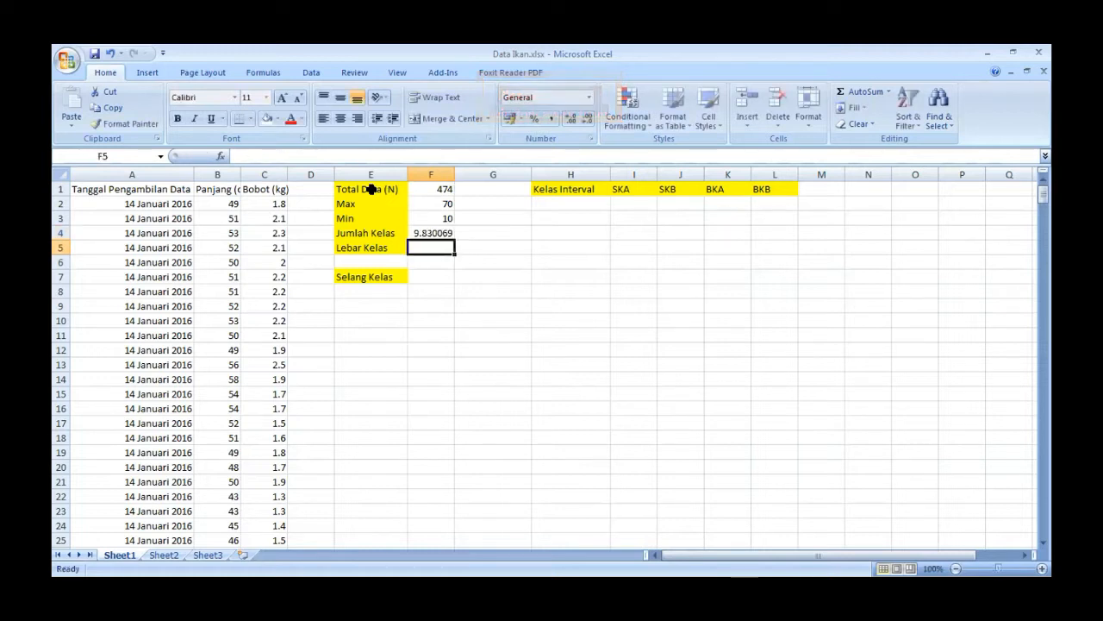
- Enter the rounded number of classes, 10, in G4 beside the Jumlah Kelas result
click(475, 230)
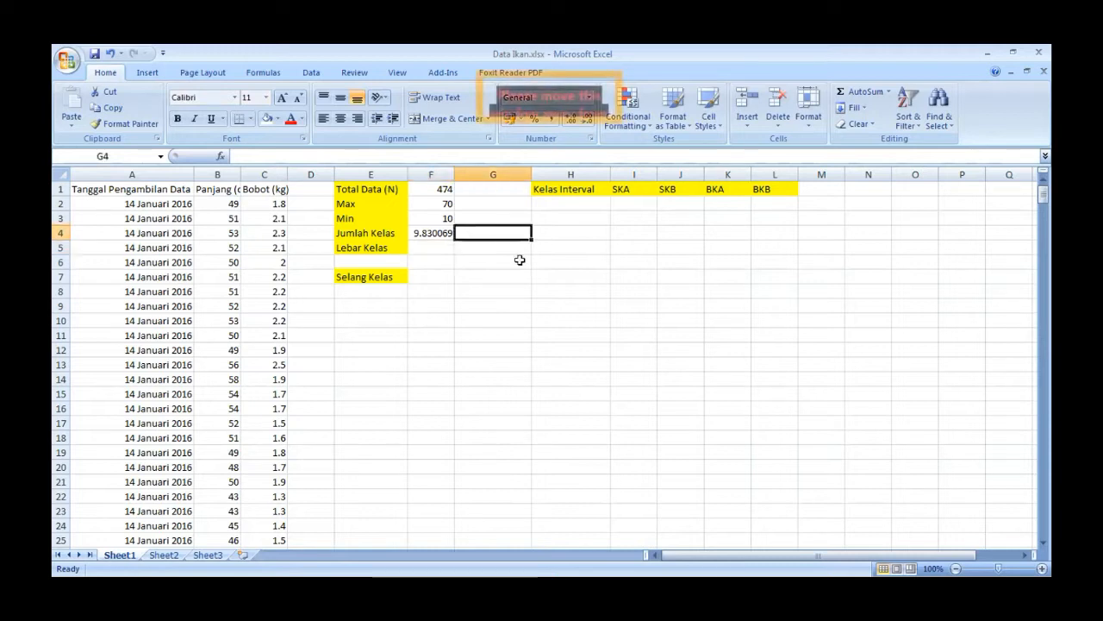
text(10)
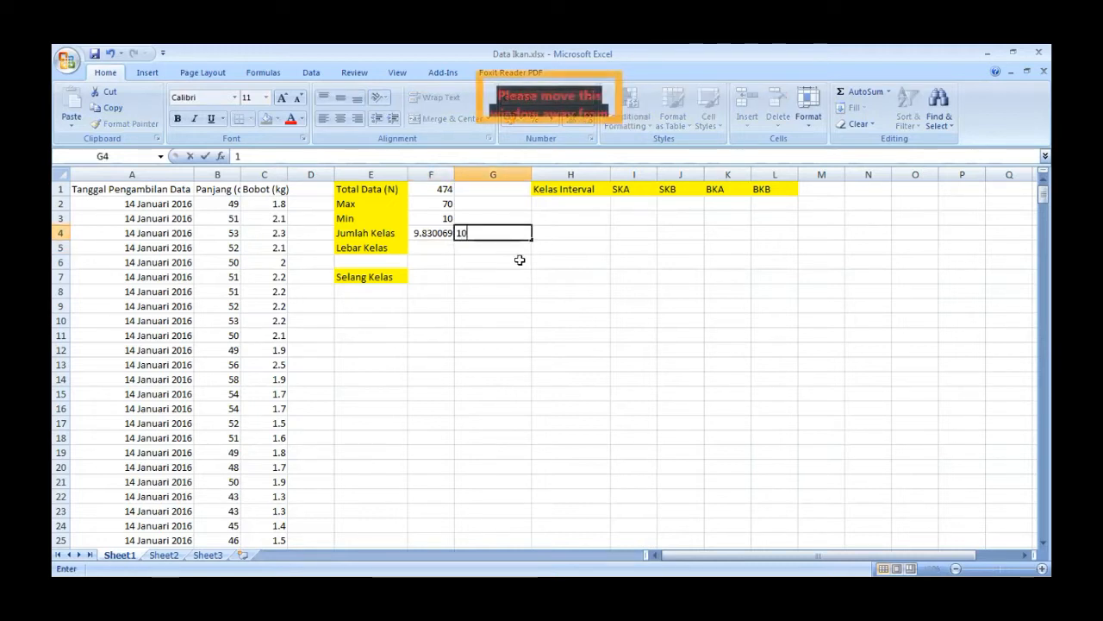
click(437, 248)
- Calculate the class width (Lebar Kelas) in F5 with the formula =(F2-F3)/F4
click(413, 203)
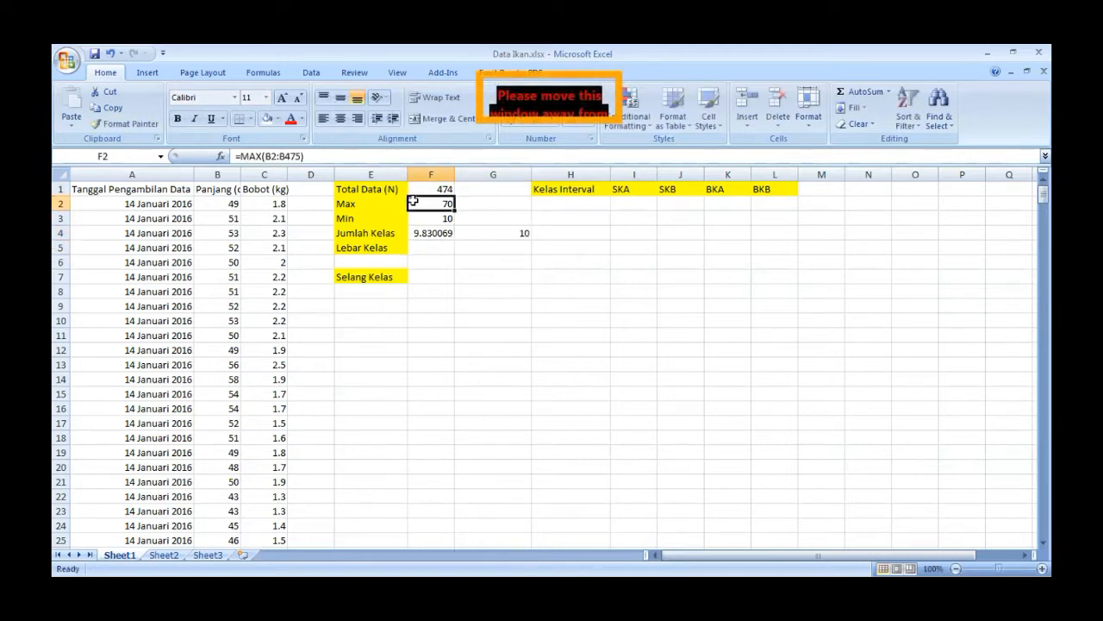
click(421, 219)
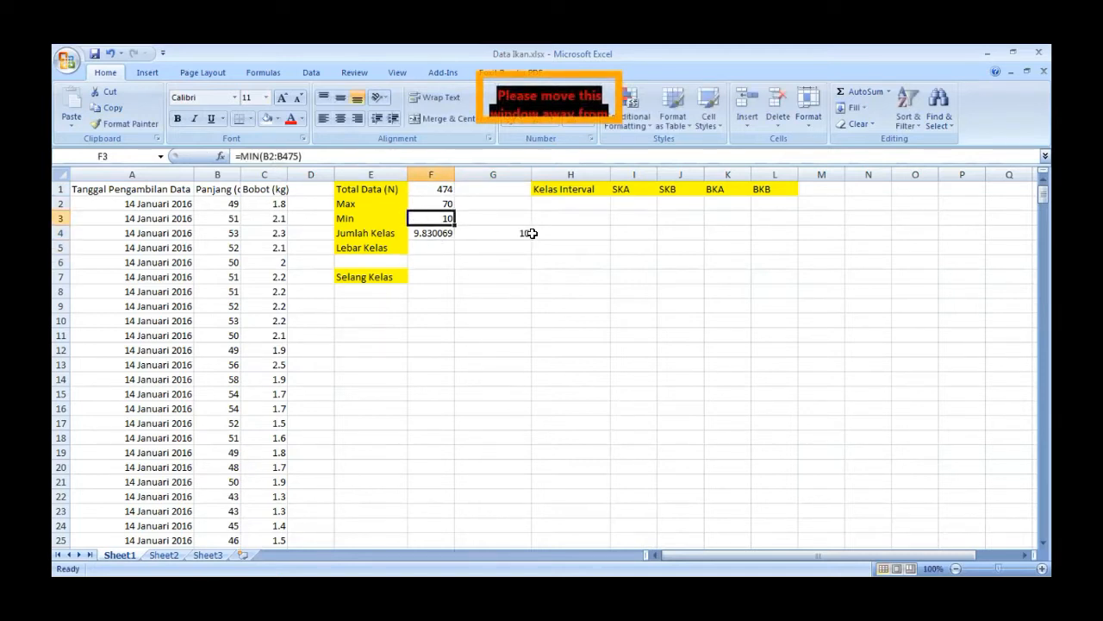
click(427, 247)
text(=)
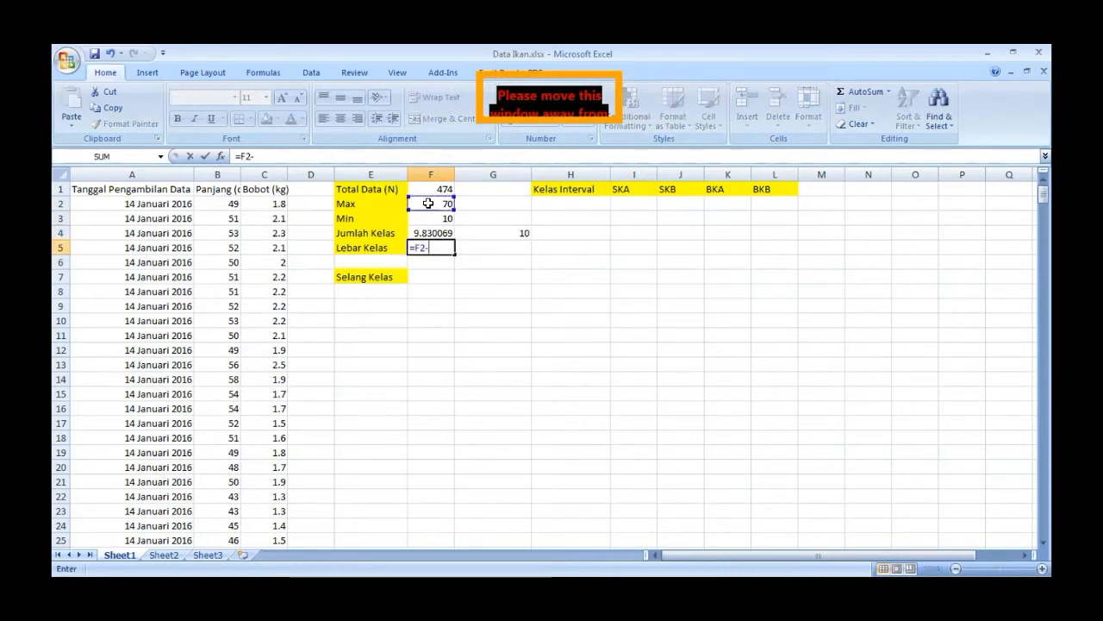
click(432, 220)
click(239, 157)
text(()
click(267, 156)
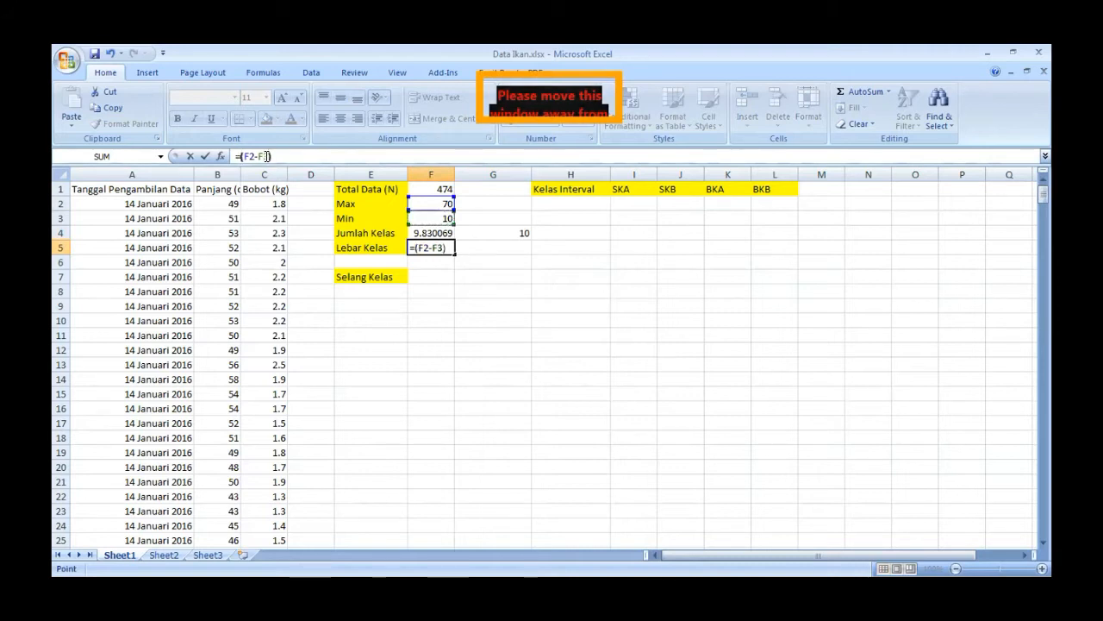
text())
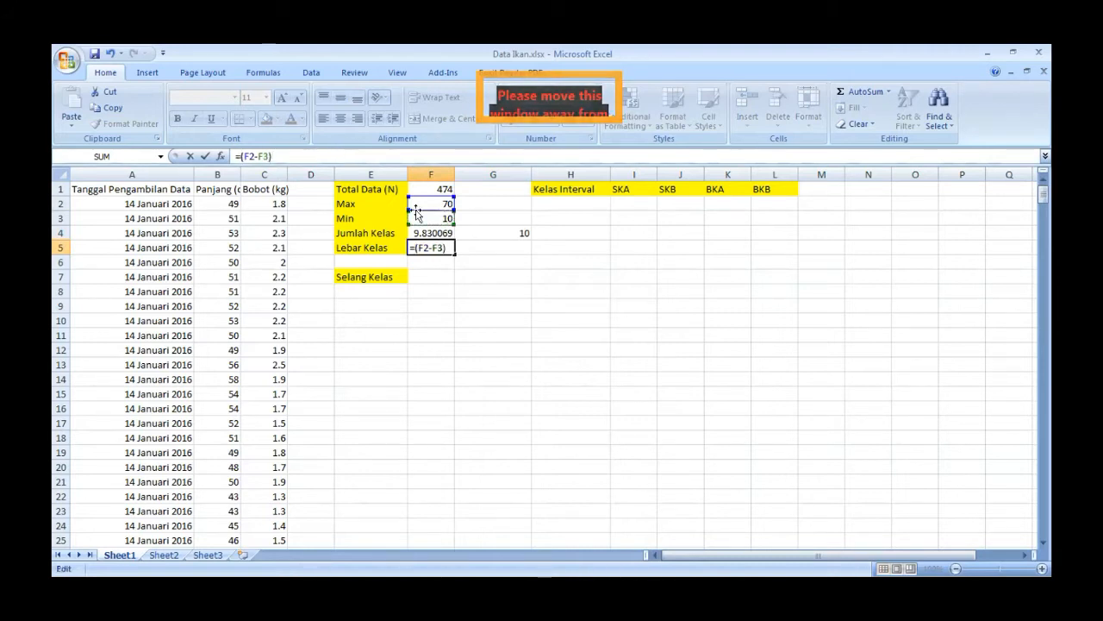
text(/)
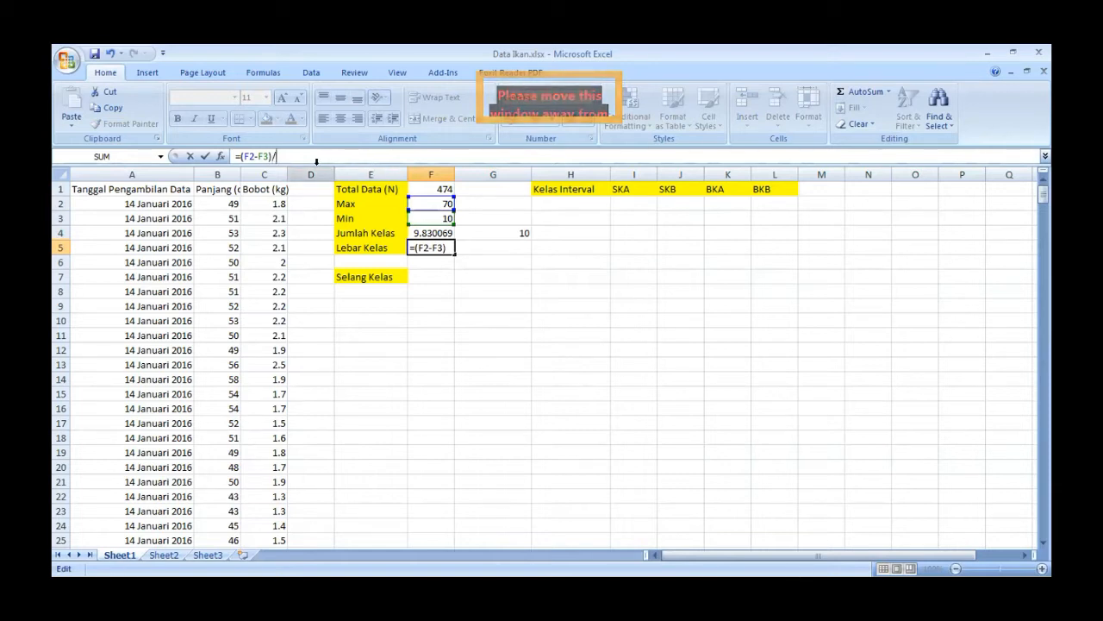
click(443, 231)
key(Return)
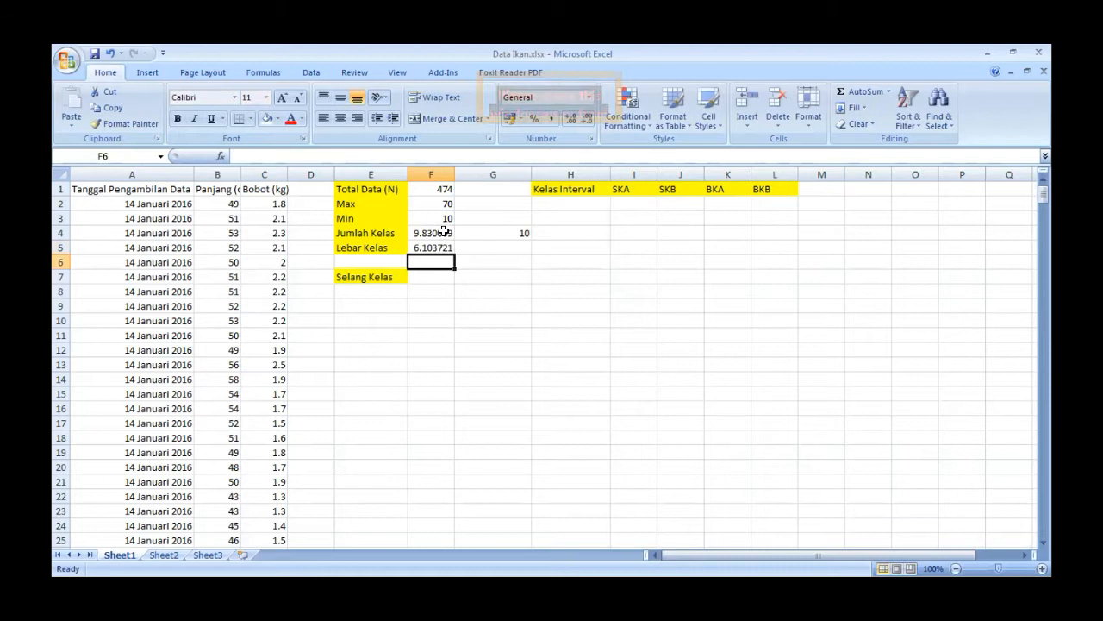
- Enter the rounded class width, 6, in G5 beside the Lebar Kelas result
click(488, 245)
text(6)
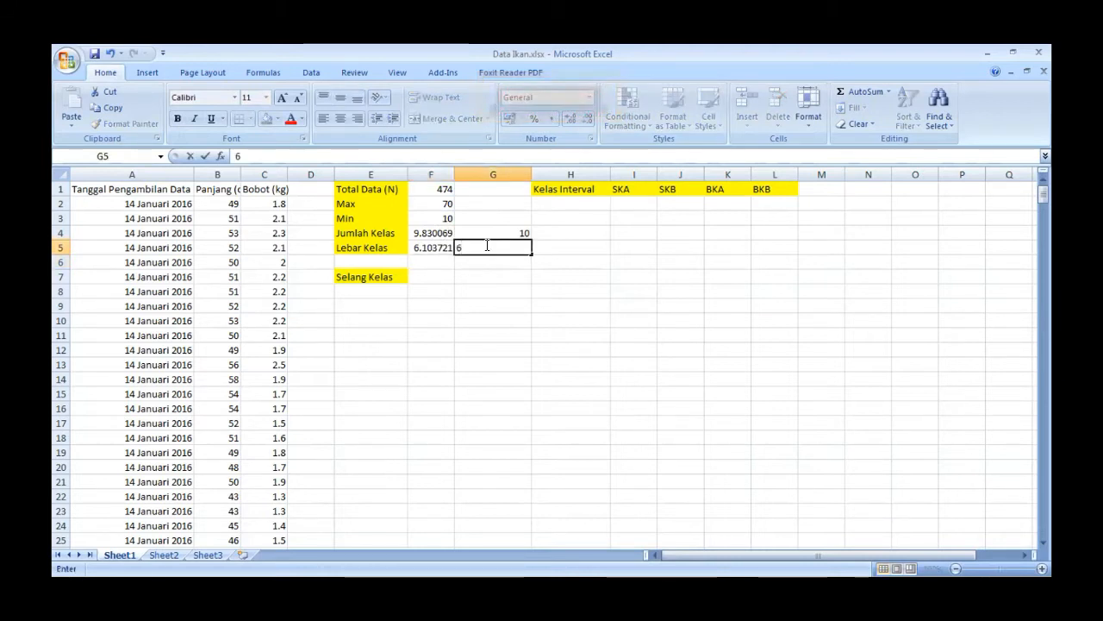
click(362, 277)
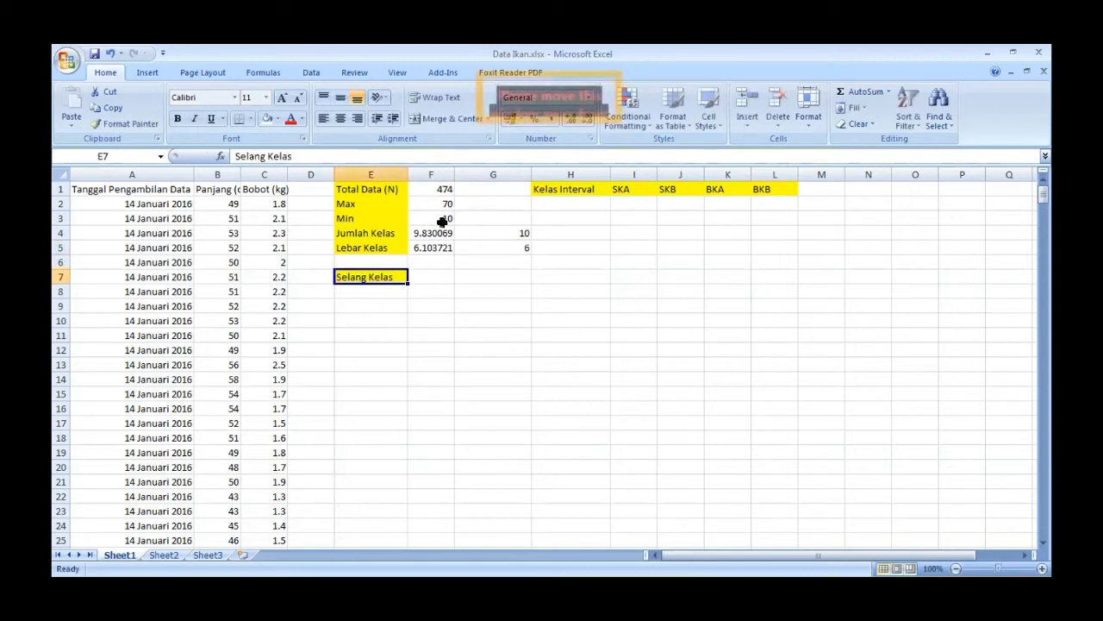
- Enter the minimum length, 10, in E8 as the first Selang Kelas value
click(443, 218)
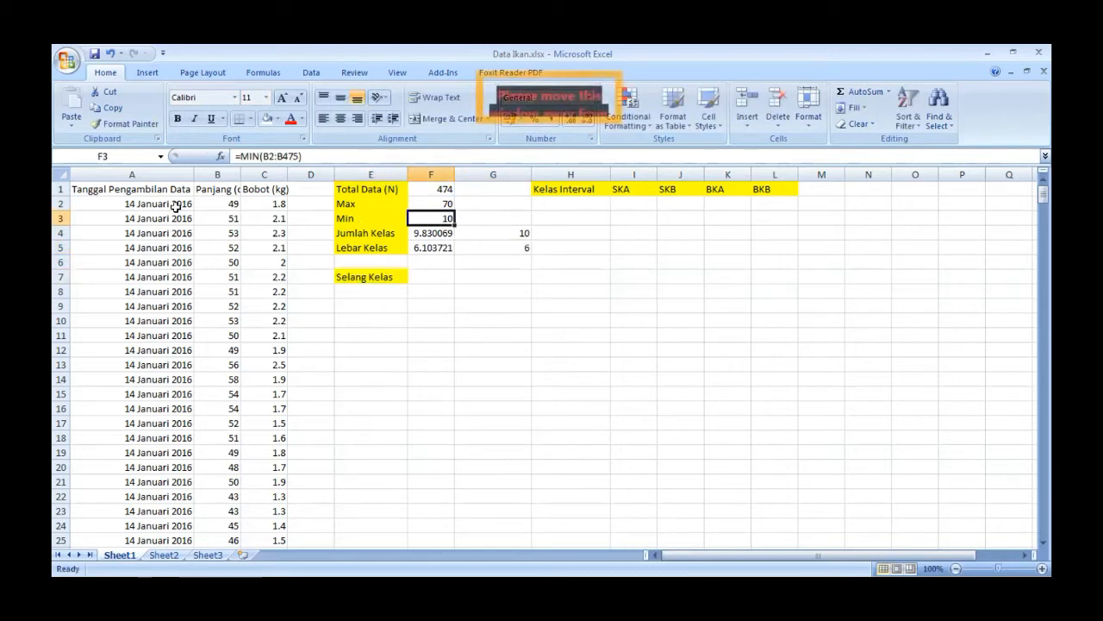
click(370, 287)
text(10)
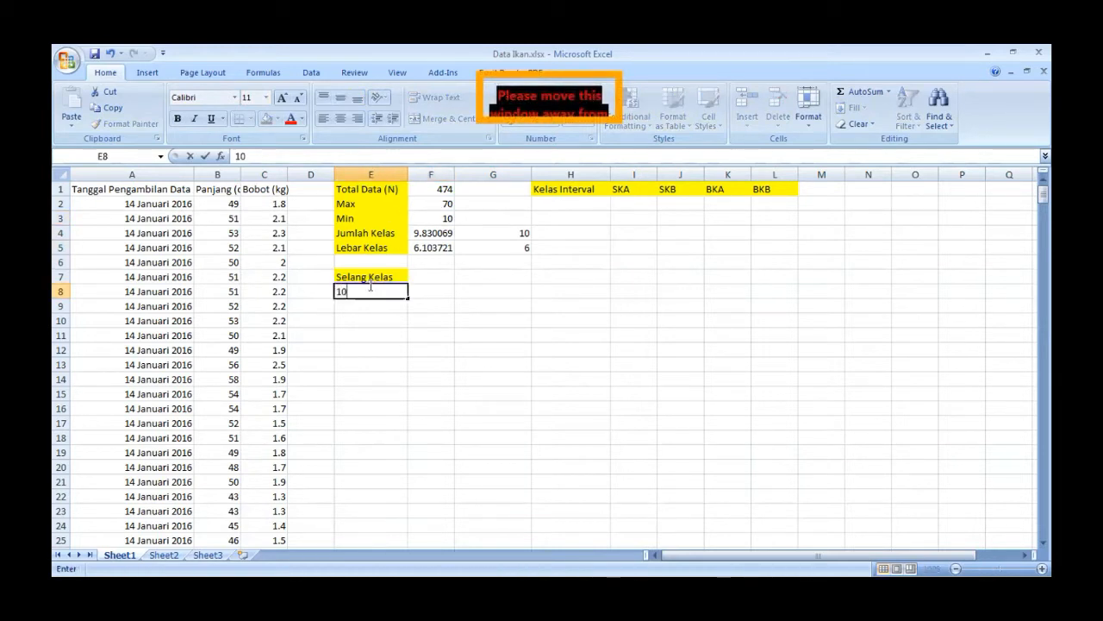
key(Tab)
- Calculate the second Selang Kelas value in E9 with the formula =E8+$G$5, keeping the class width reference absolute
click(379, 307)
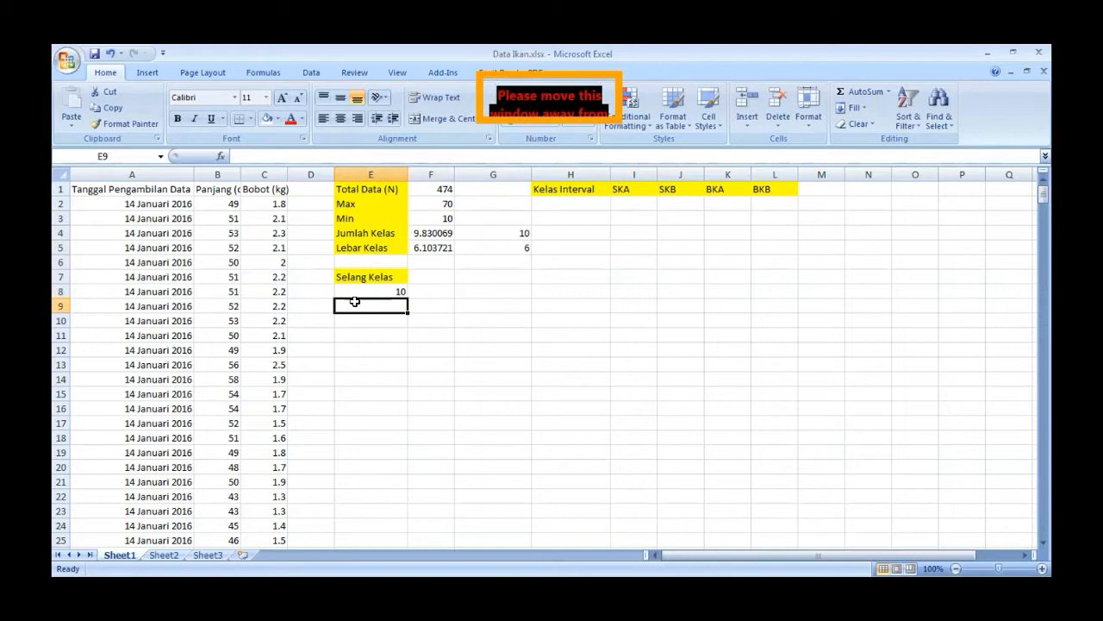
text(=)
click(372, 290)
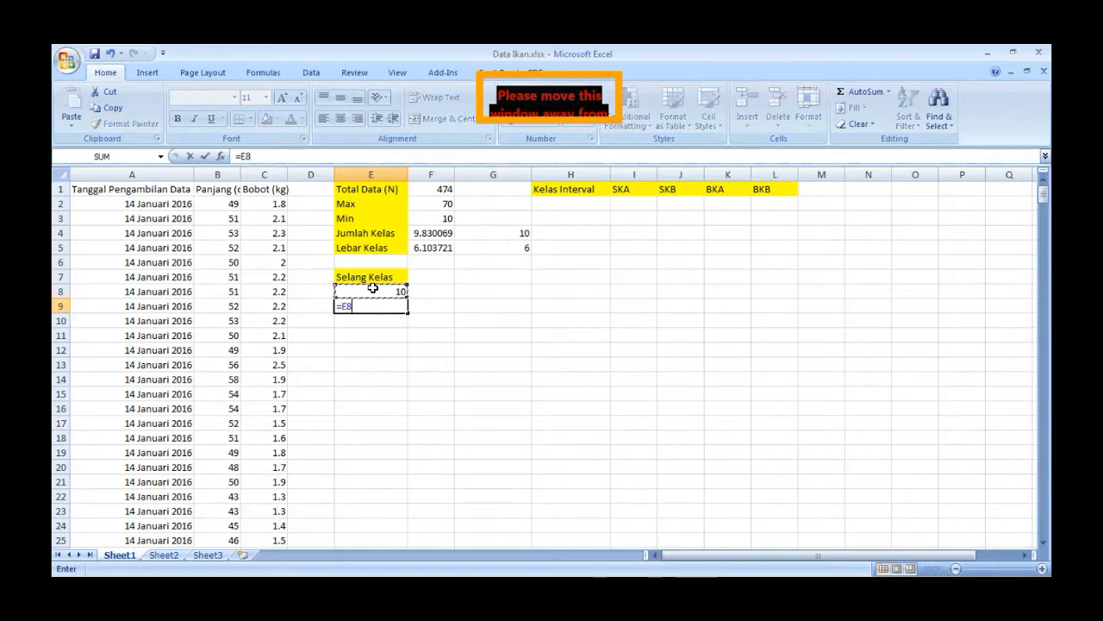
text(+)
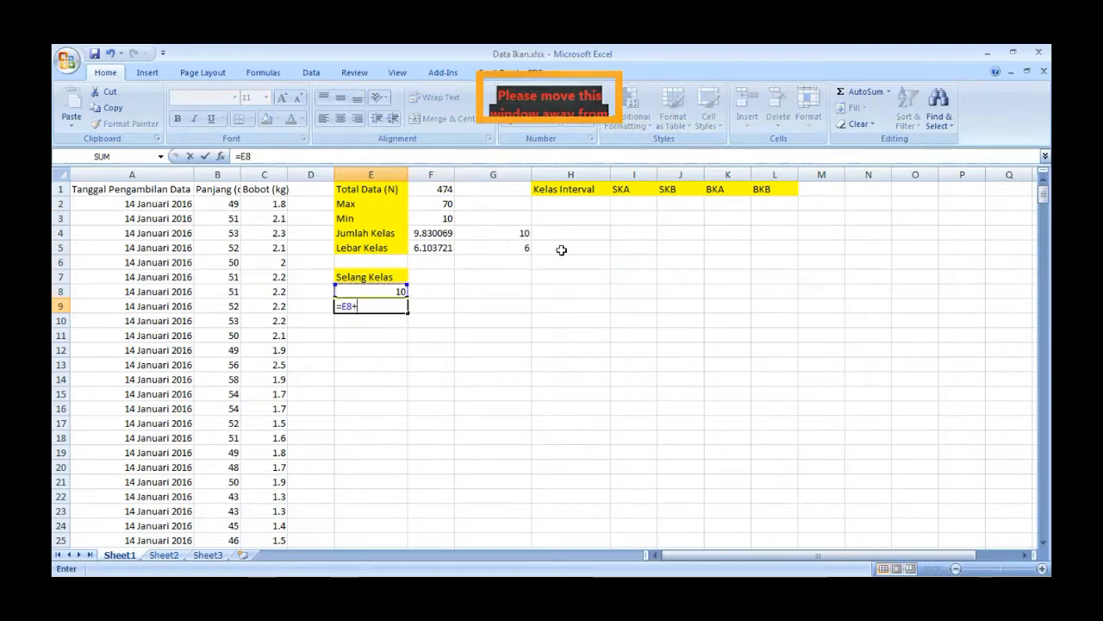
click(510, 248)
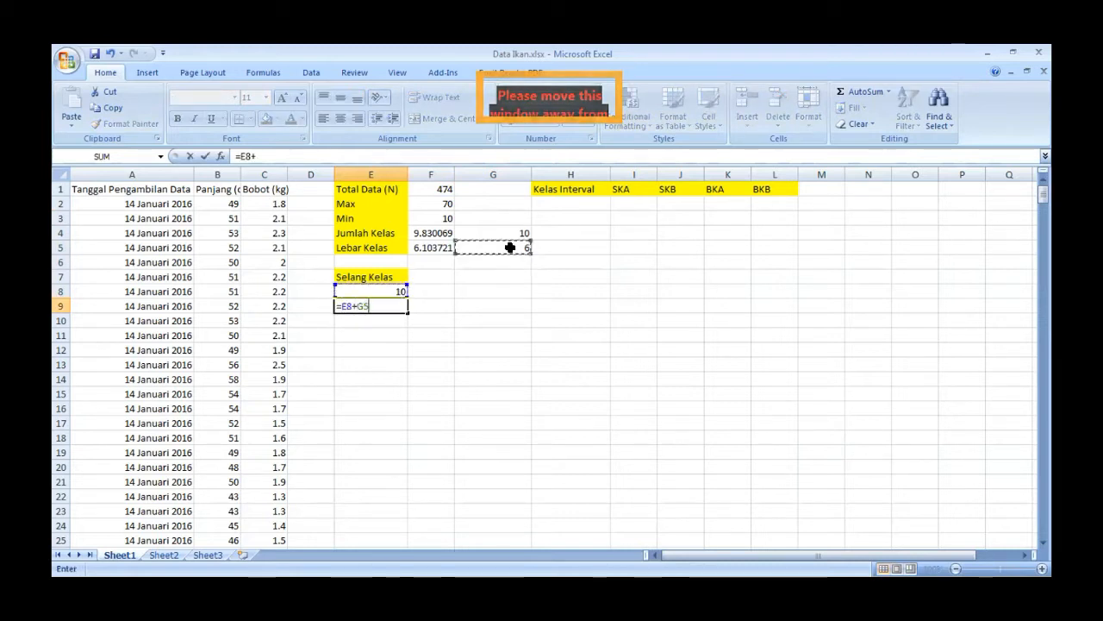
click(255, 156)
text($)
click(267, 156)
text($)
key(Return)
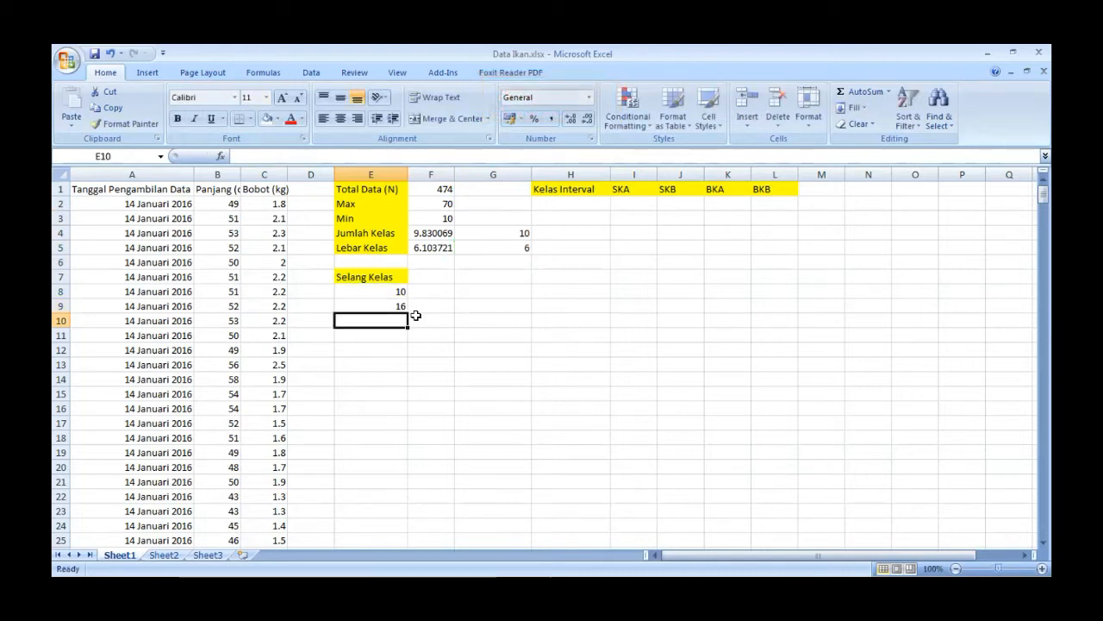
- Fill the Selang Kelas formula from E9 down to E18
click(389, 306)
click(513, 248)
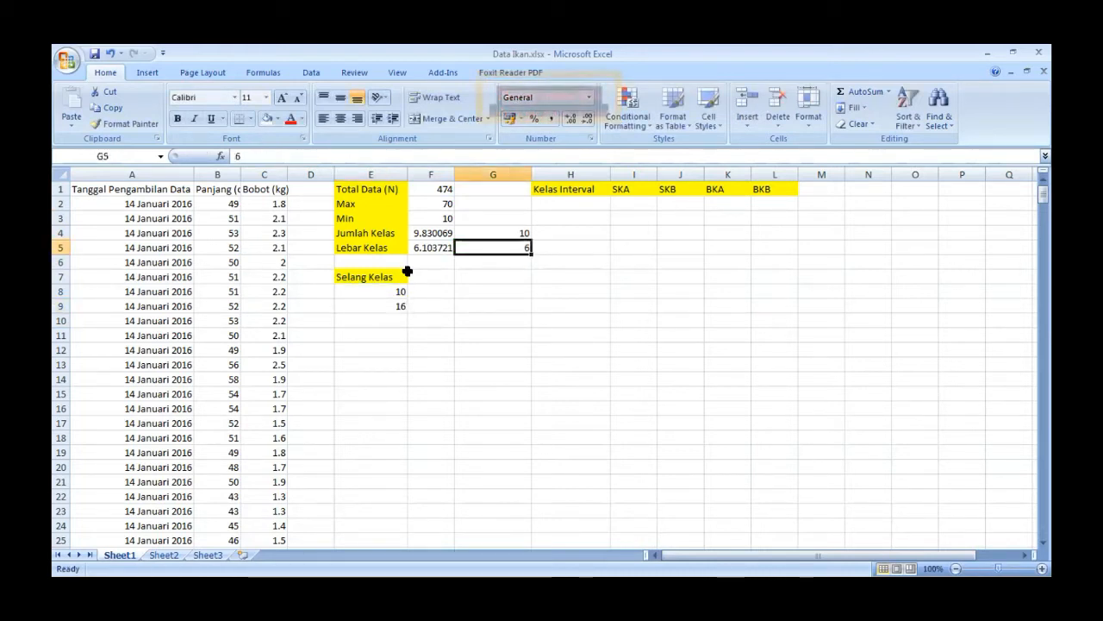
click(377, 304)
drag(407, 312, 402, 440)
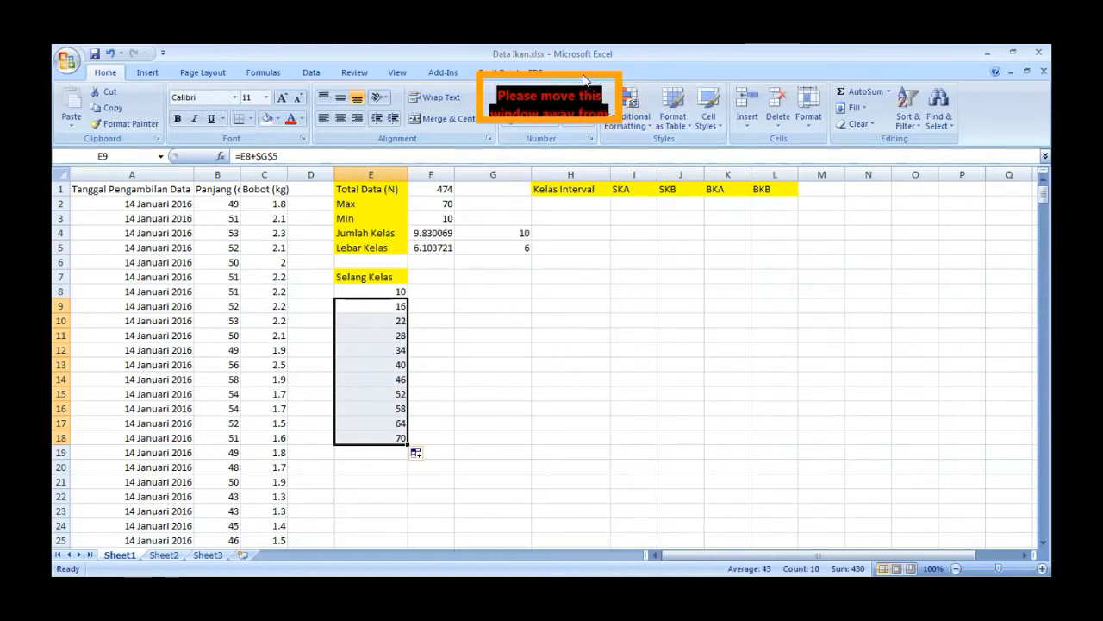
click(544, 75)
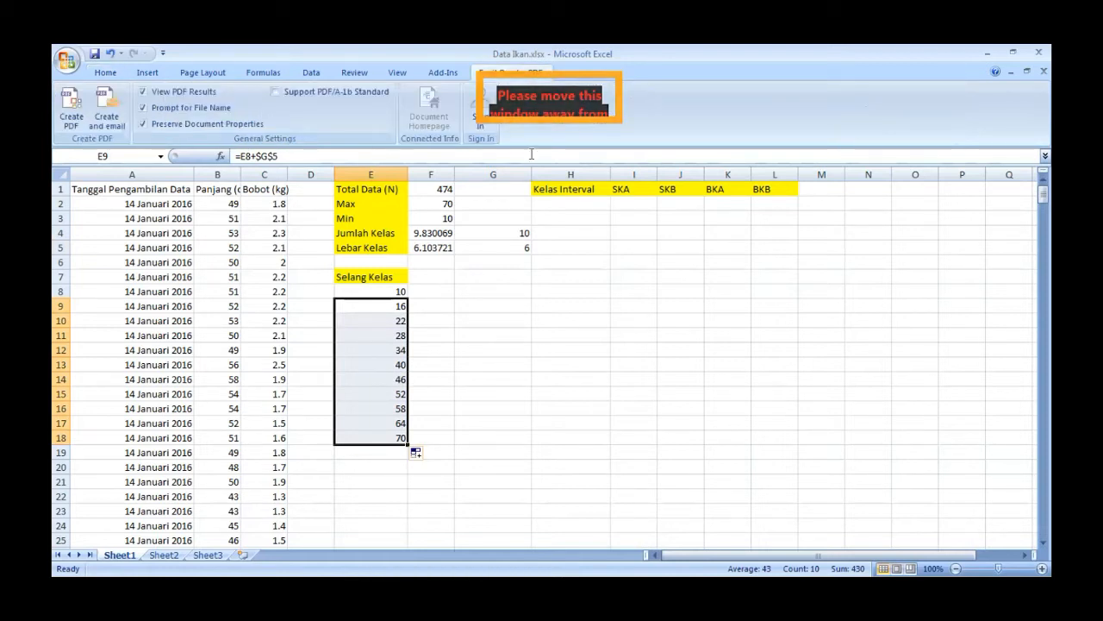
- Enter the first four Kelas Interval classes, 10-15, 16-21, 22-27 and 28-33, in H2 to H5
click(572, 204)
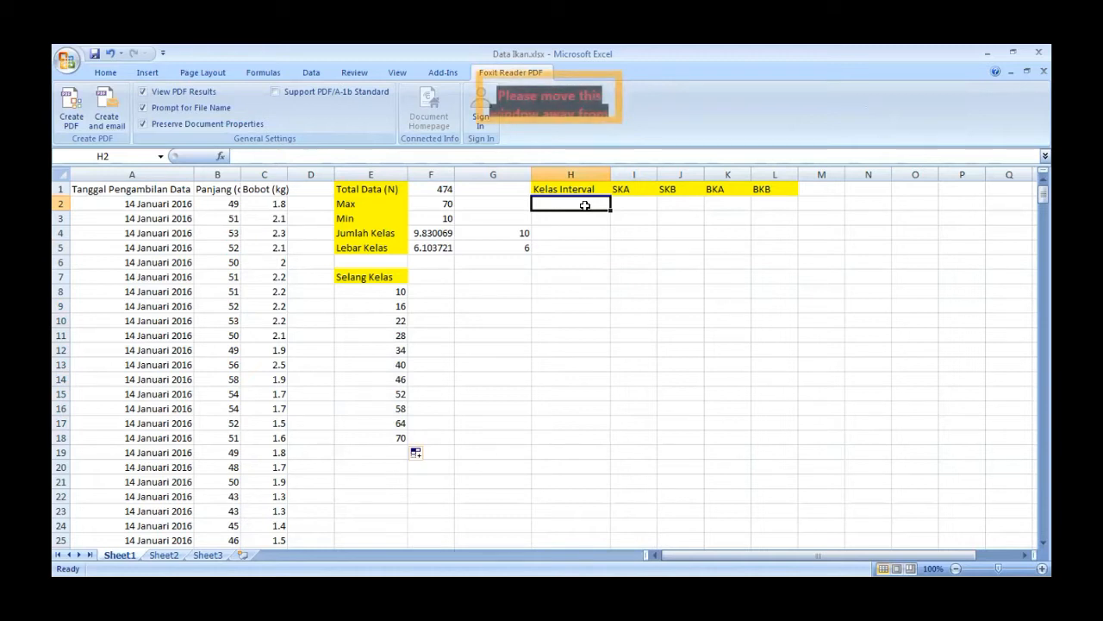
text(10)
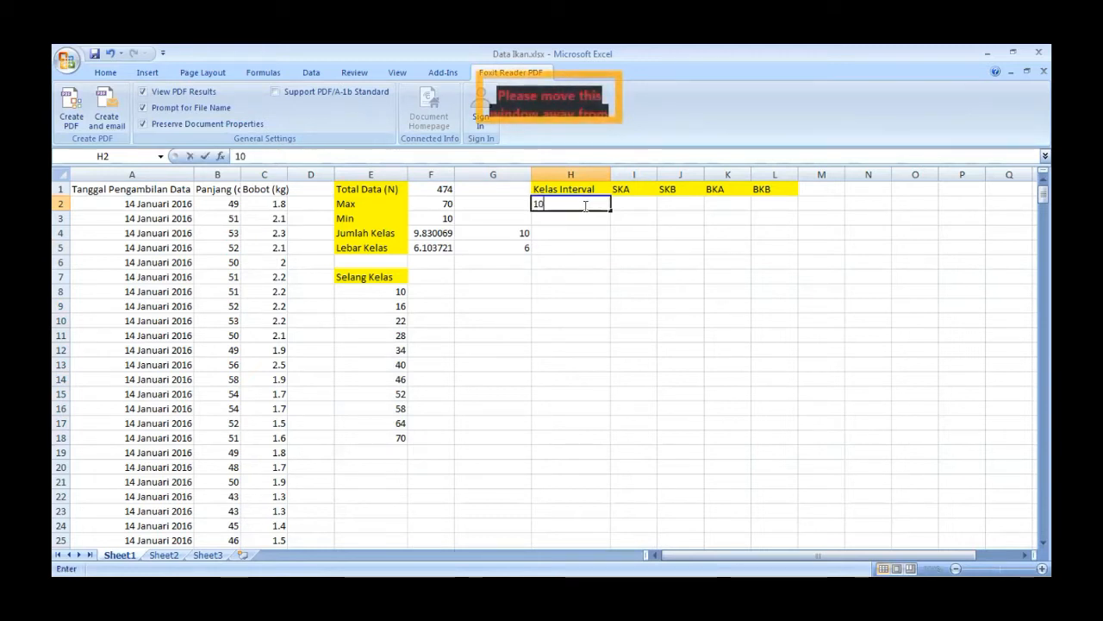
text(-15)
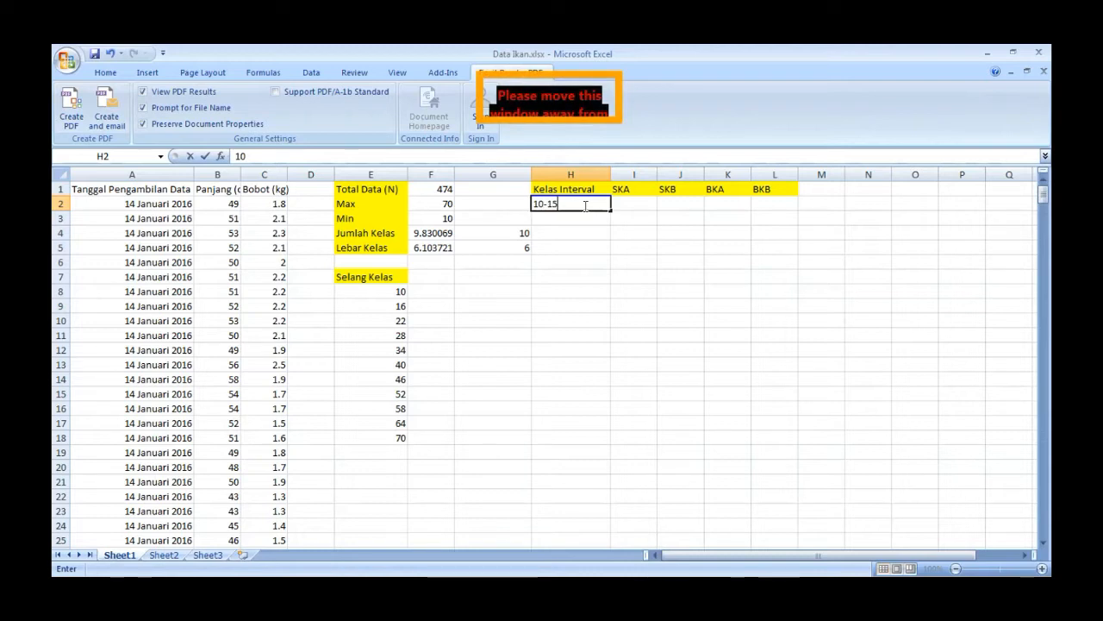
key(Return)
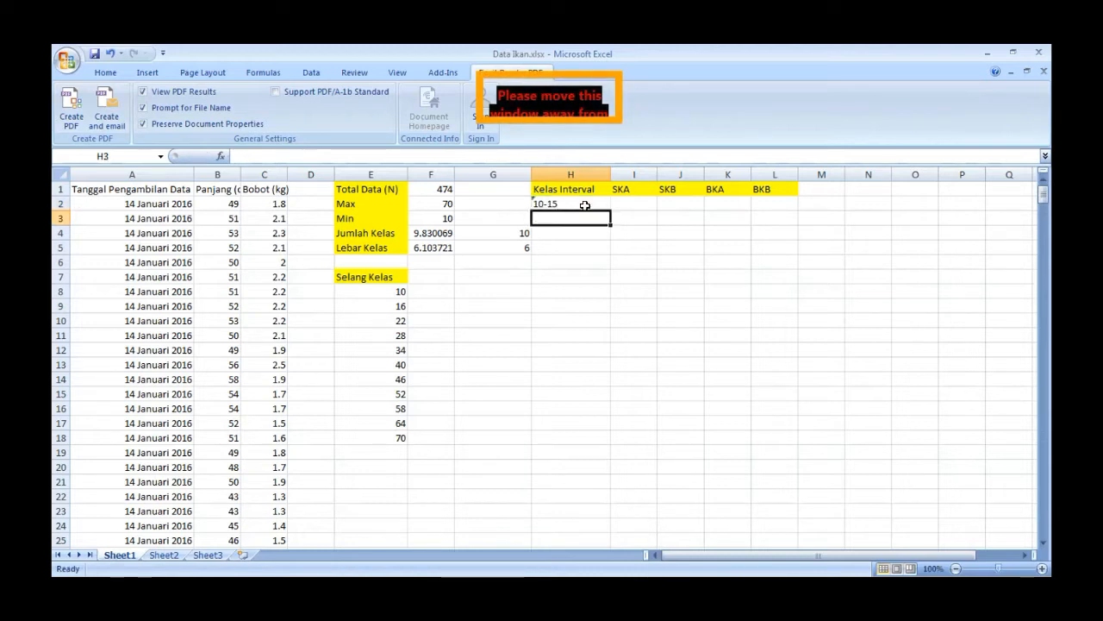
text(16-21)
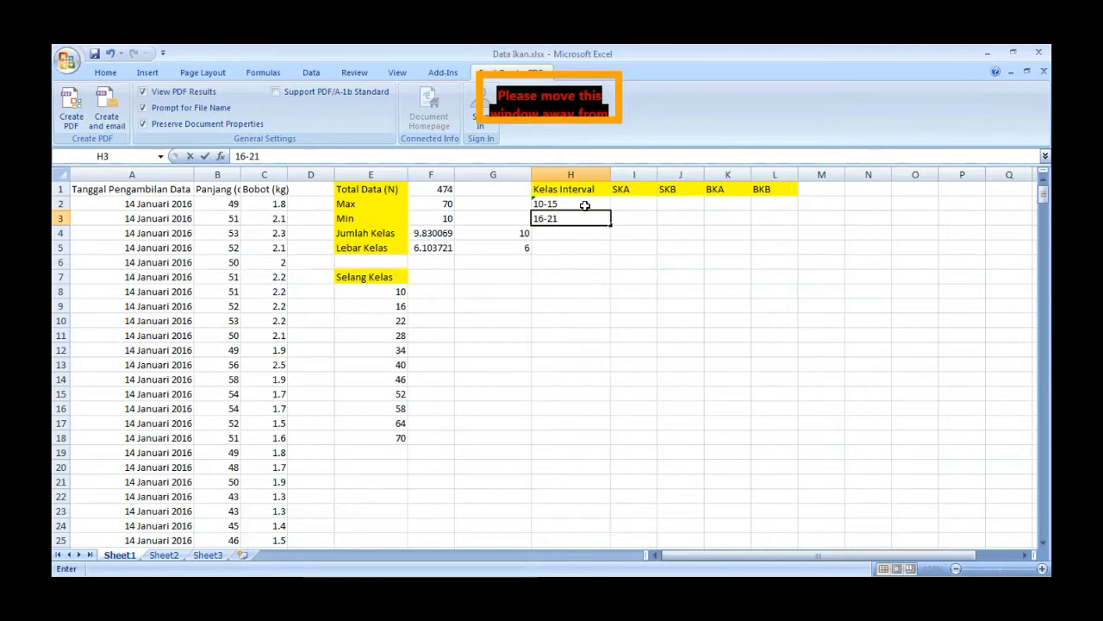
key(Return)
text(22)
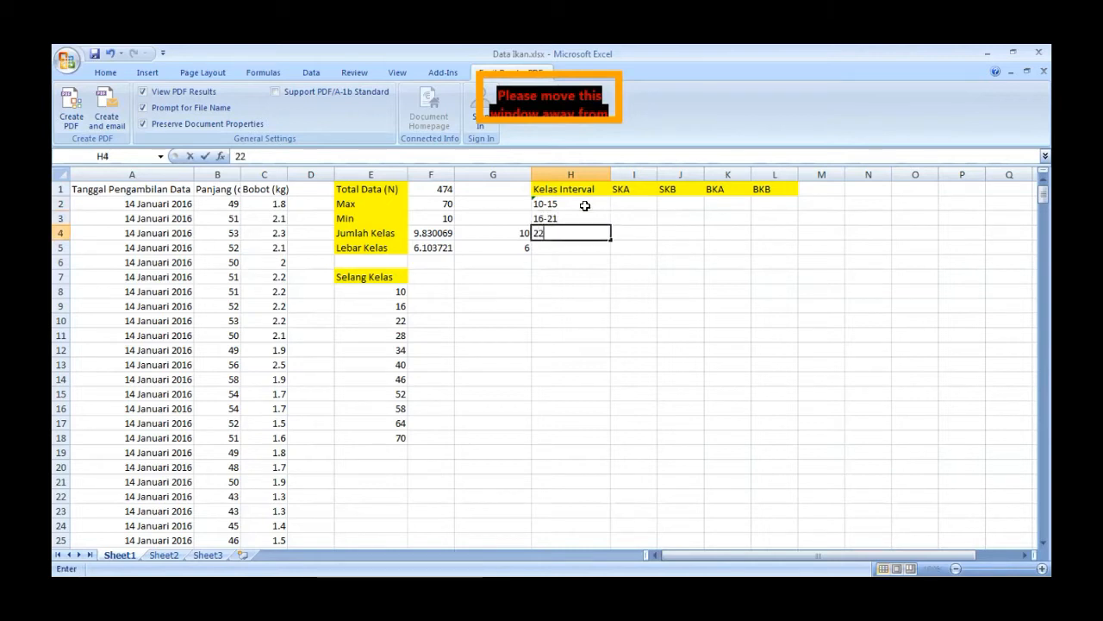
text(-27)
key(Return)
text(2)
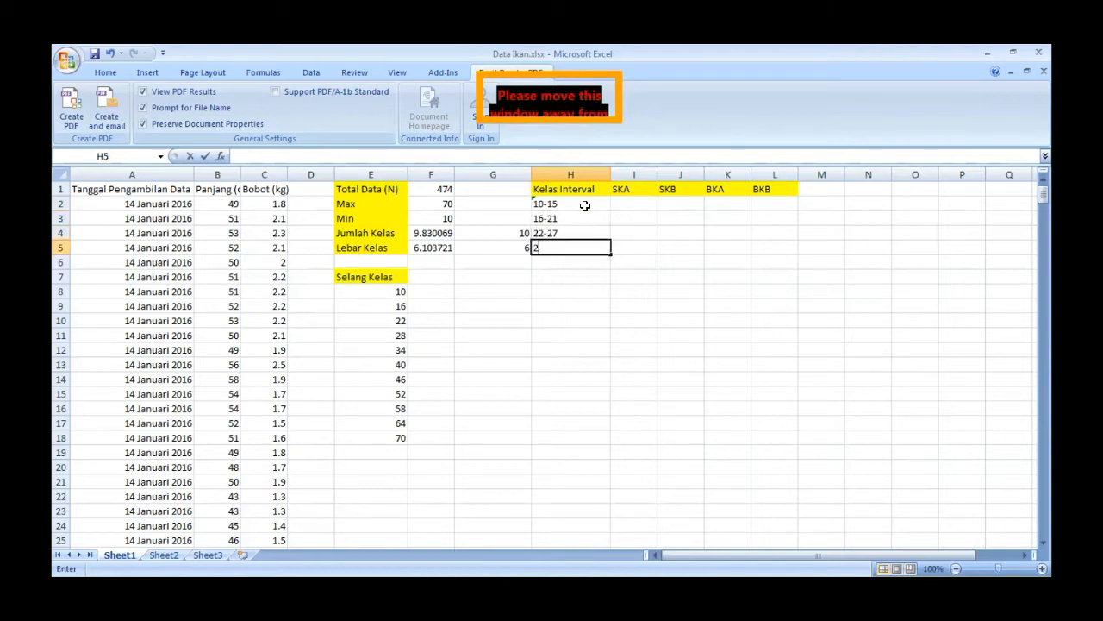
text(8-33)
key(Return)
- Continue the Kelas Interval classes with 34-39, 40-45, 46-51 and 52-57 in H6 to H9
text(34-39)
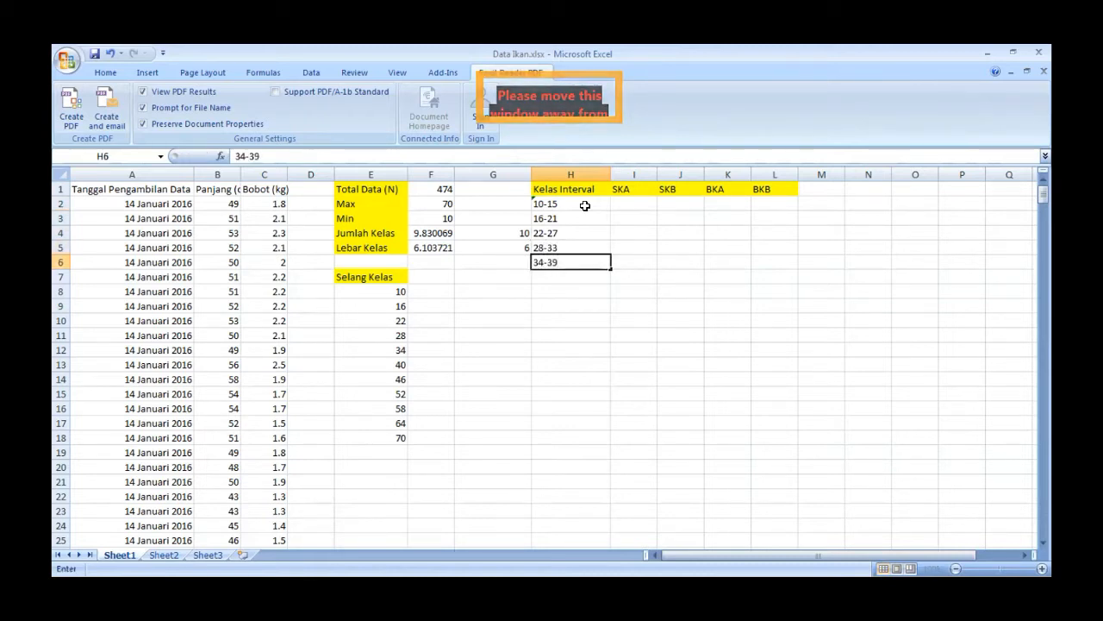
key(Return)
text(40)
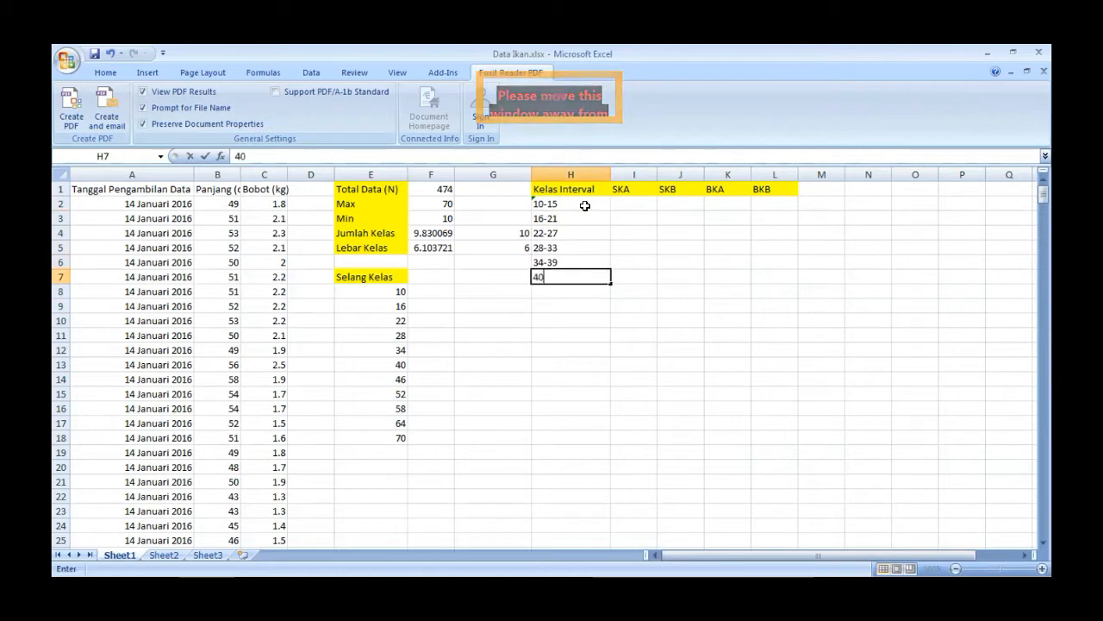
text(-45)
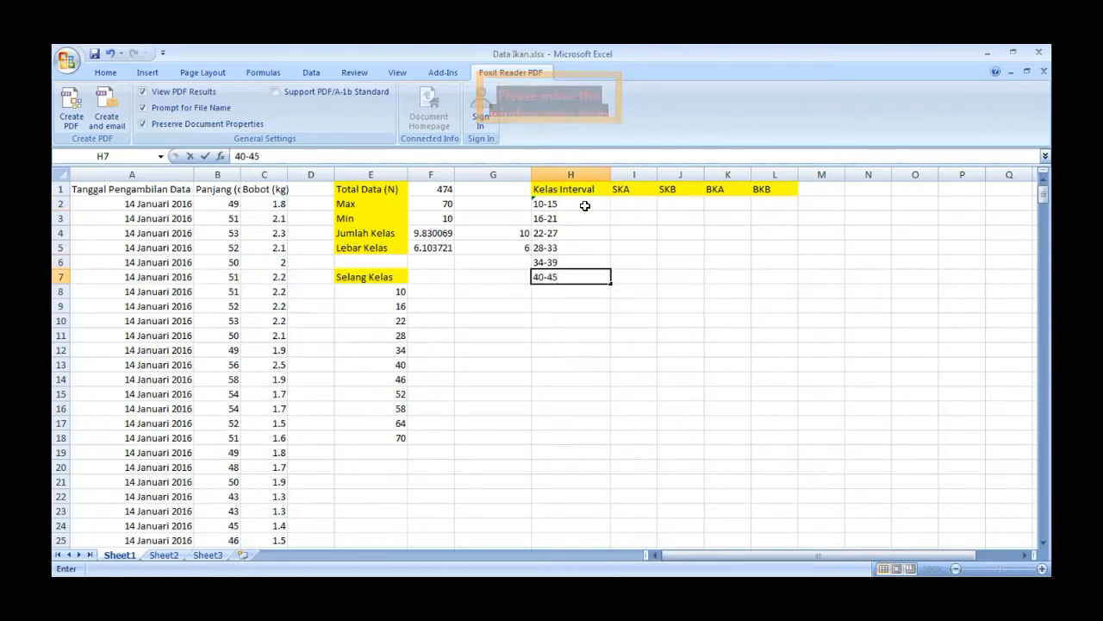
key(Return)
text(46)
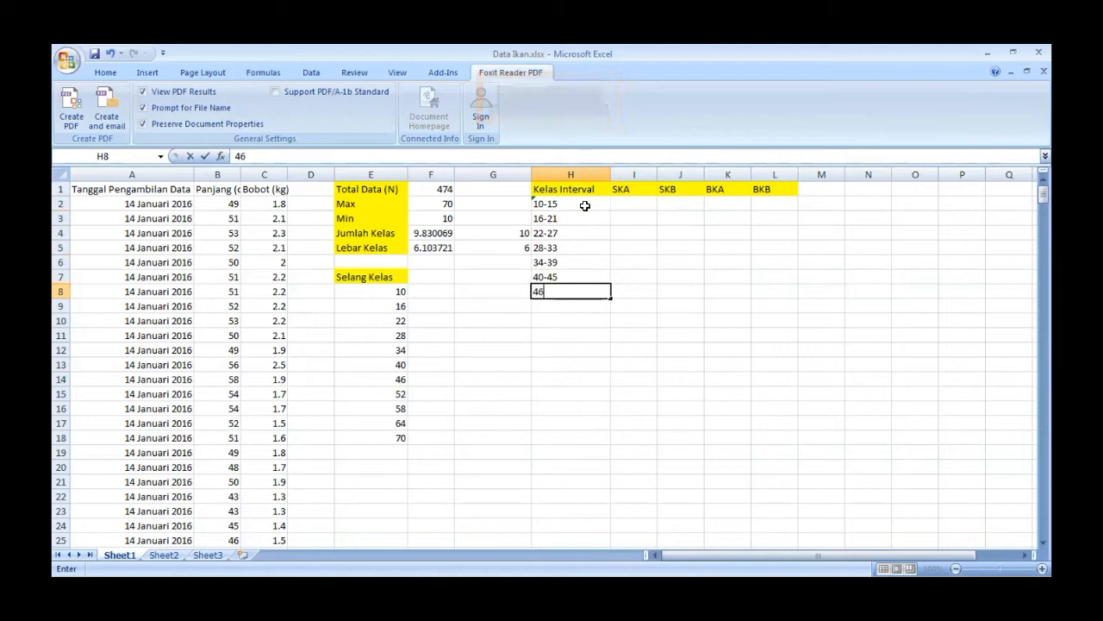
text(-51)
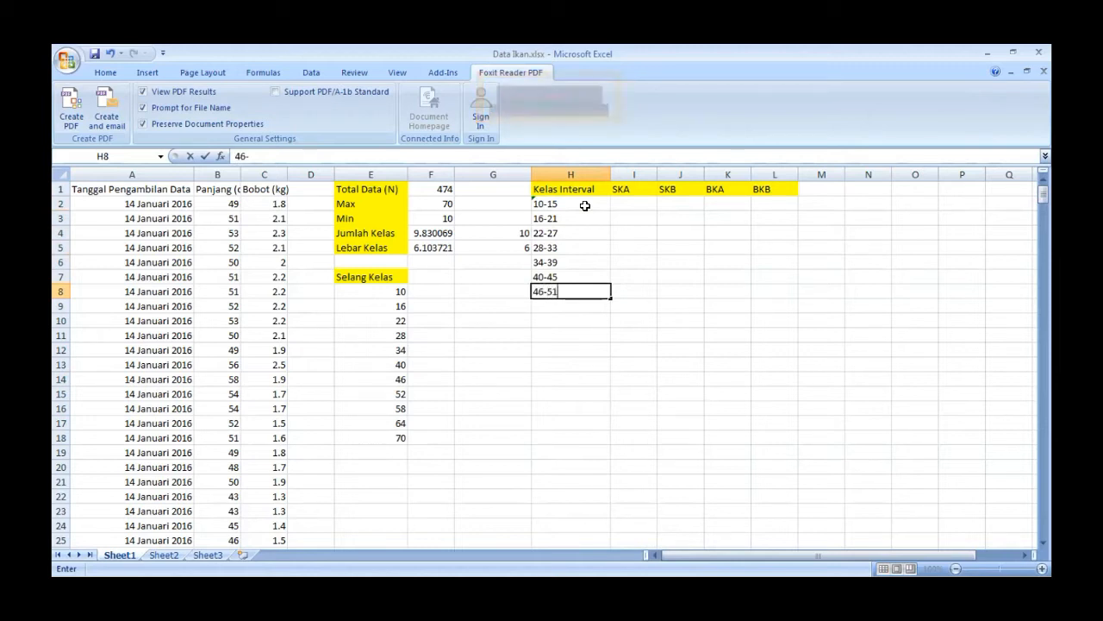
key(Return)
text(52-57)
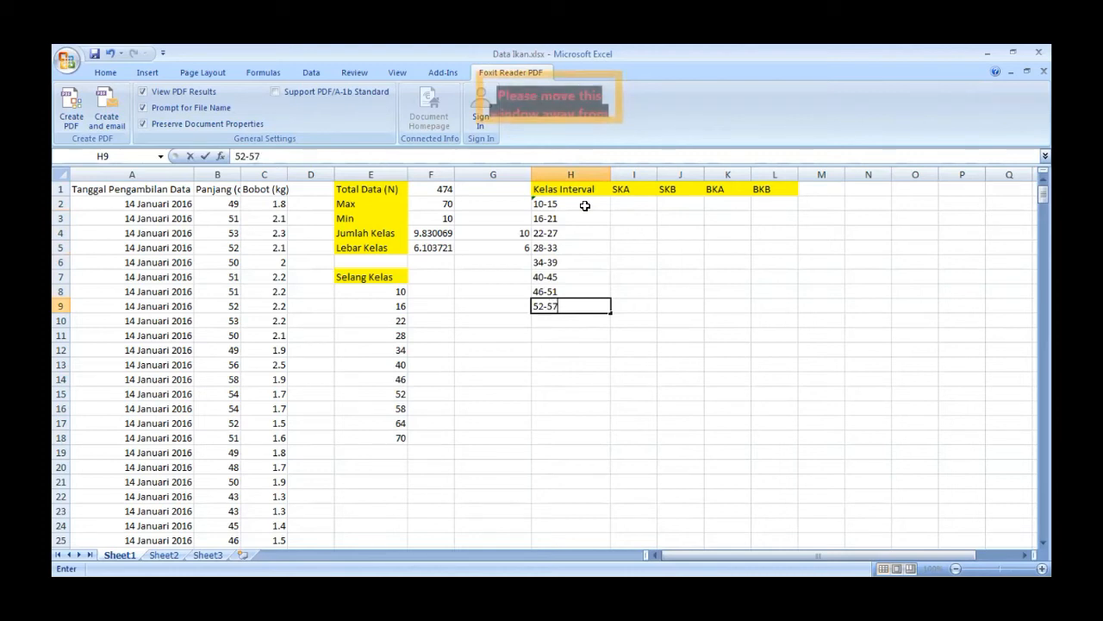
key(Return)
- Complete the Kelas Interval classes with 58-63, 64-69 and 70-75 in H10 to H12
text(58)
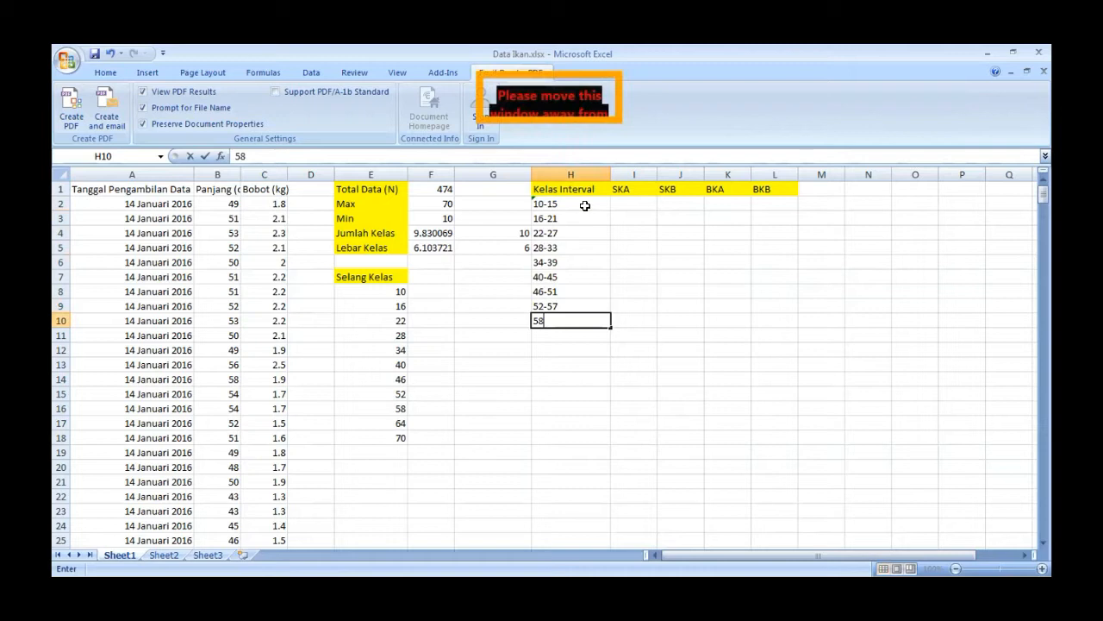
text(-63)
key(Return)
text(64-69)
key(Return)
text(70-75)
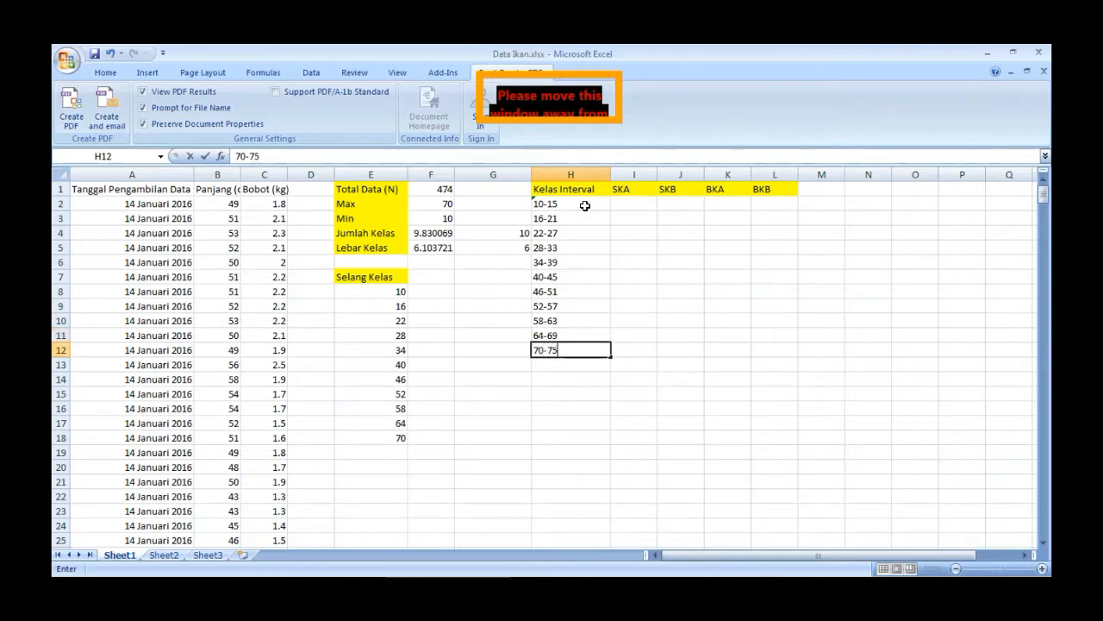
key(Tab)
- Enter the upper class limits 15, 21, 27, 33 and 39 in the SKA column, I2 to I6
key(Up)
key(Up)
key(Up)
key(Up)
key(Up)
key(Up)
key(Up)
key(Up)
key(Up)
key(Up)
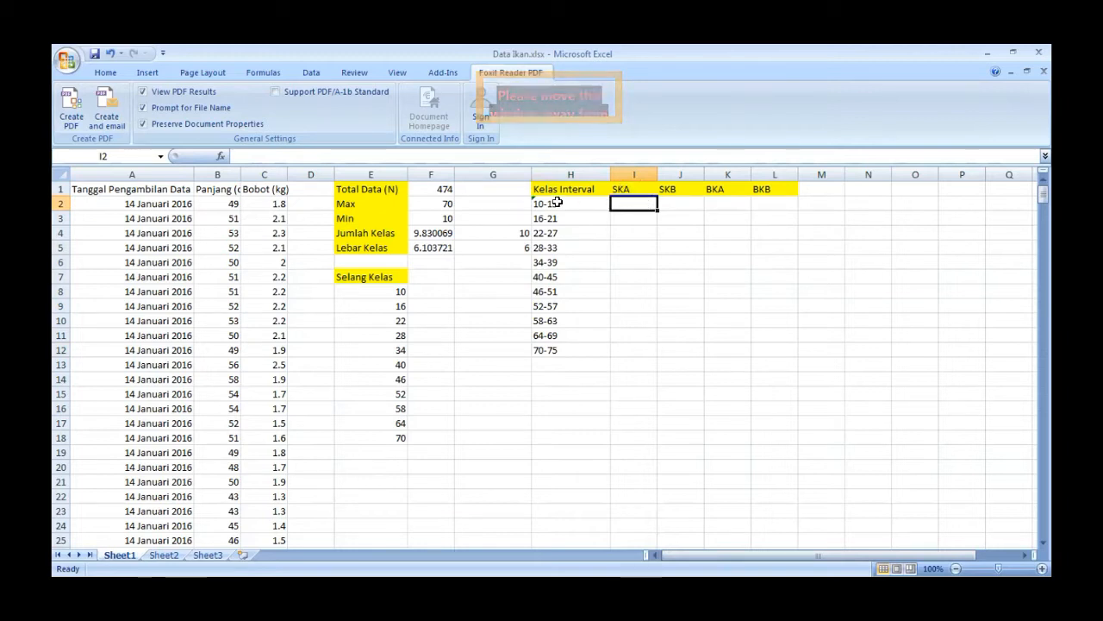
text(15)
key(Return)
text(21)
key(Return)
text(2)
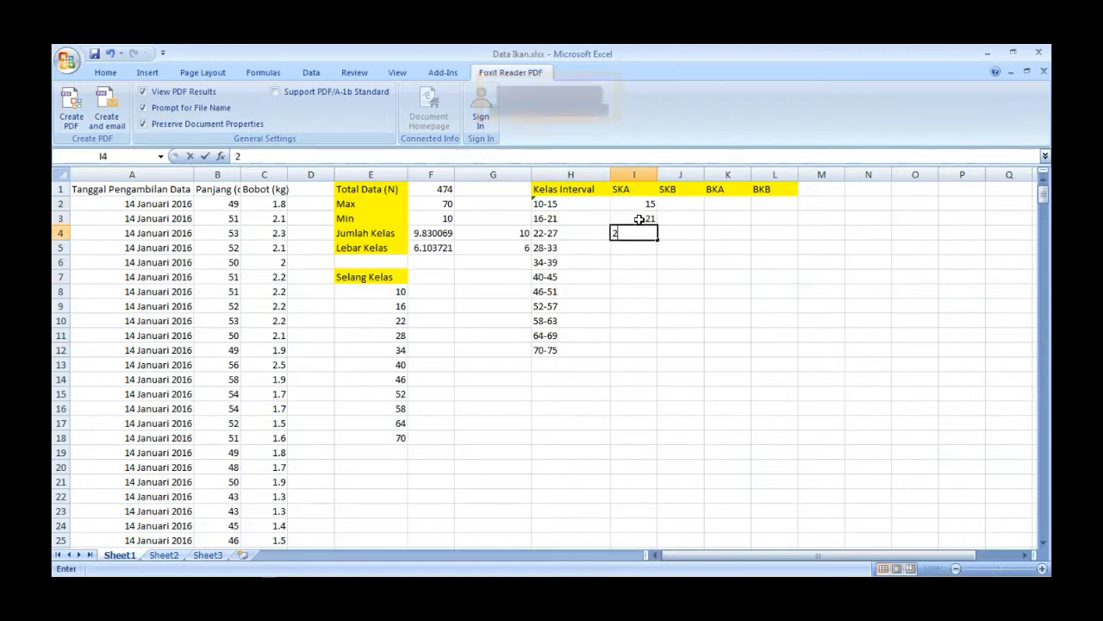
text(7)
key(Return)
text(33)
key(Return)
text(39)
key(Return)
- Complete the SKA column with the upper limits 45, 51, 57, 63, 69 and 75 in I7 to I12
text(45)
key(Return)
text(51)
key(Return)
text(57)
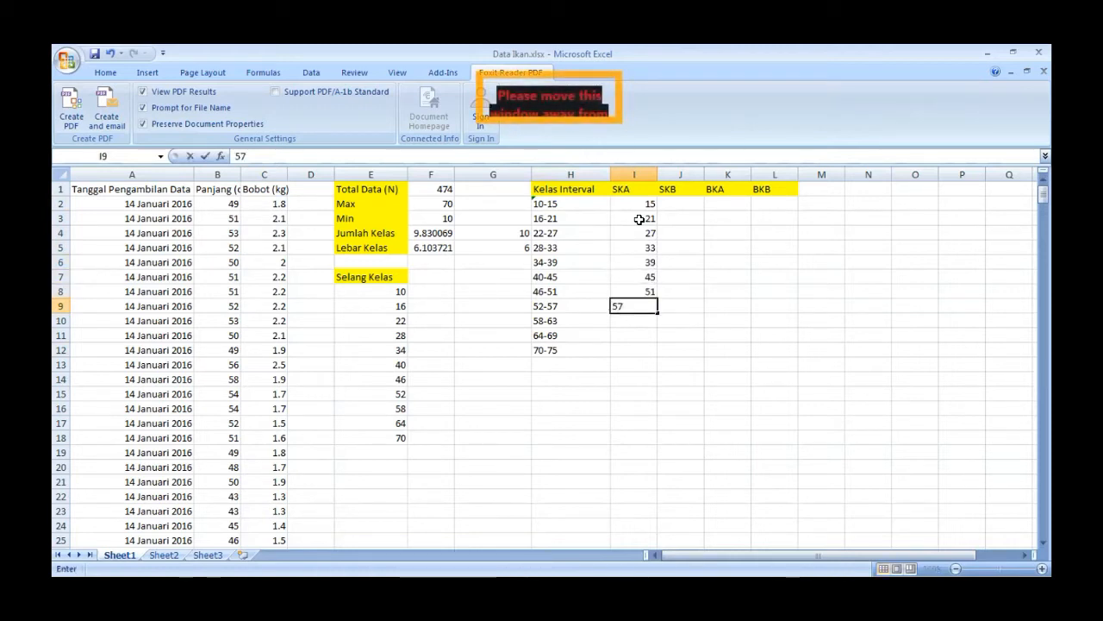
key(Return)
text(63)
key(Return)
text(69)
key(Return)
text(75)
key(Tab)
- Enter the lower class limits 10, 16, 22, 28, 34 and 40 in the SKB column, J2 to J7
key(Up)
key(Up)
key(Up)
key(Up)
key(Up)
key(Up)
key(Up)
key(Up)
key(Up)
key(Up)
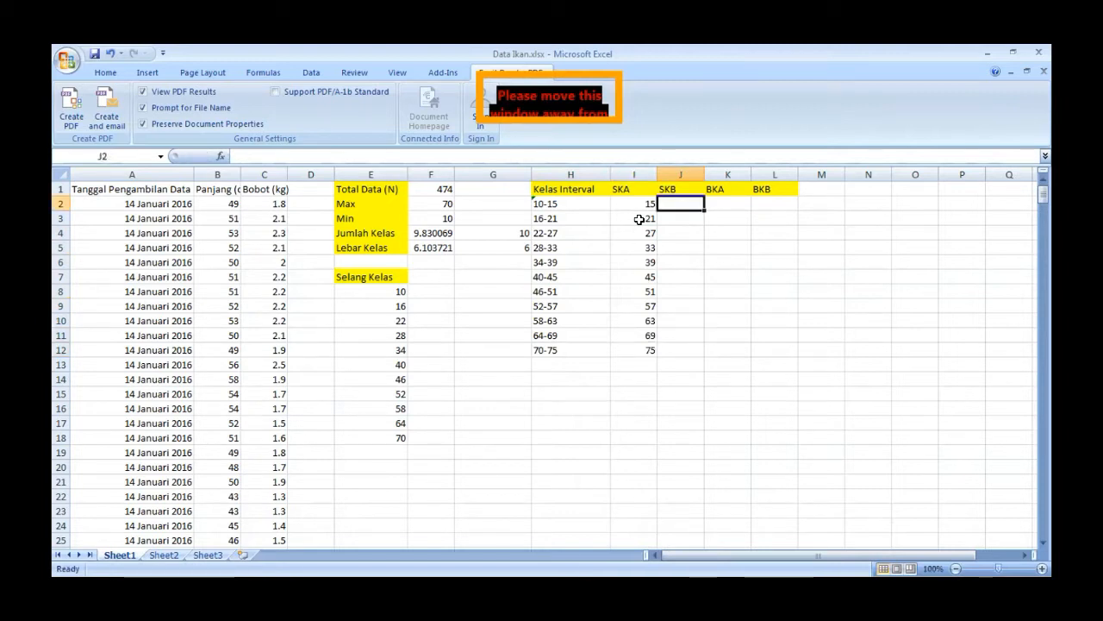
text(10.5)
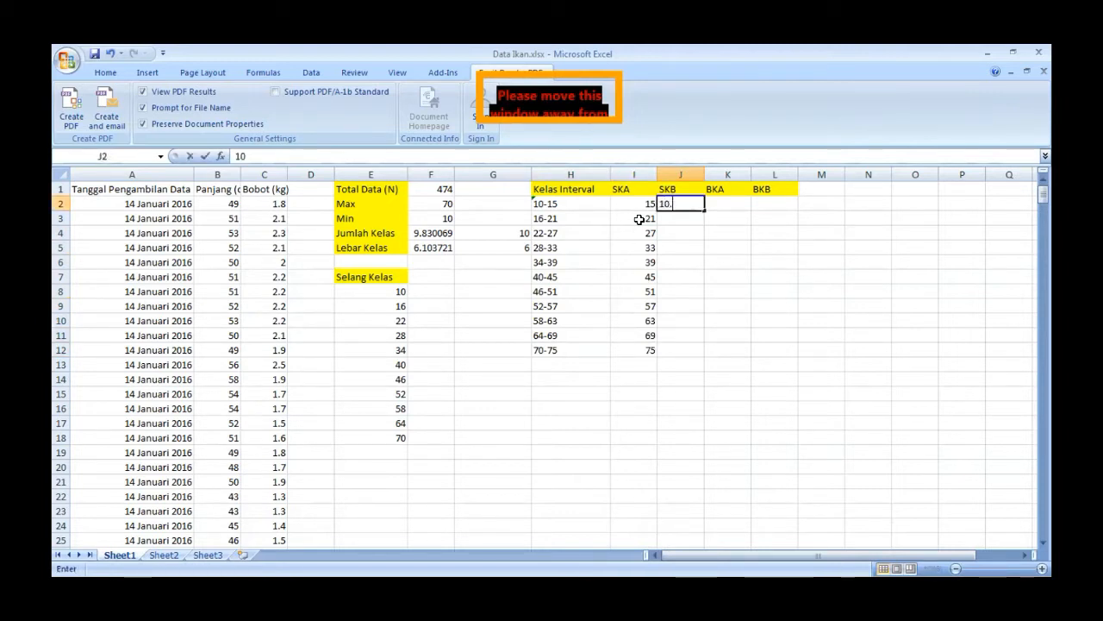
key(BackSpace)
key(BackSpace)
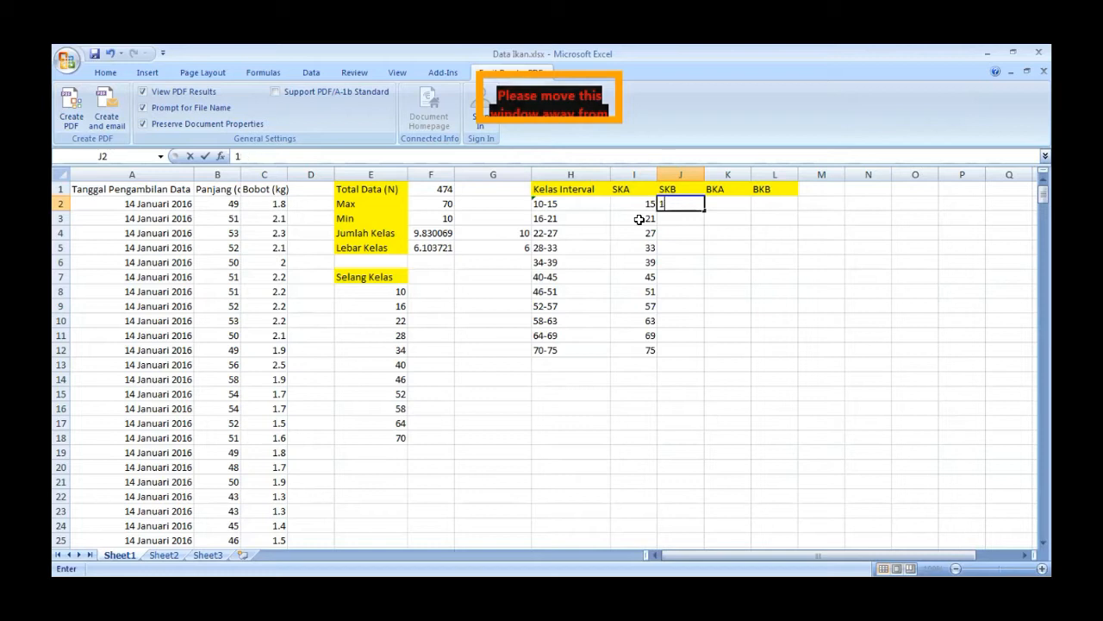
text(10)
key(Return)
text(16)
key(Return)
text(22)
key(Return)
text(28)
key(Return)
text(34)
key(Return)
text(40)
key(Return)
- Complete the SKB column with the lower limits 46, 52, 58, 64 and 70 in J8 to J12
text(46)
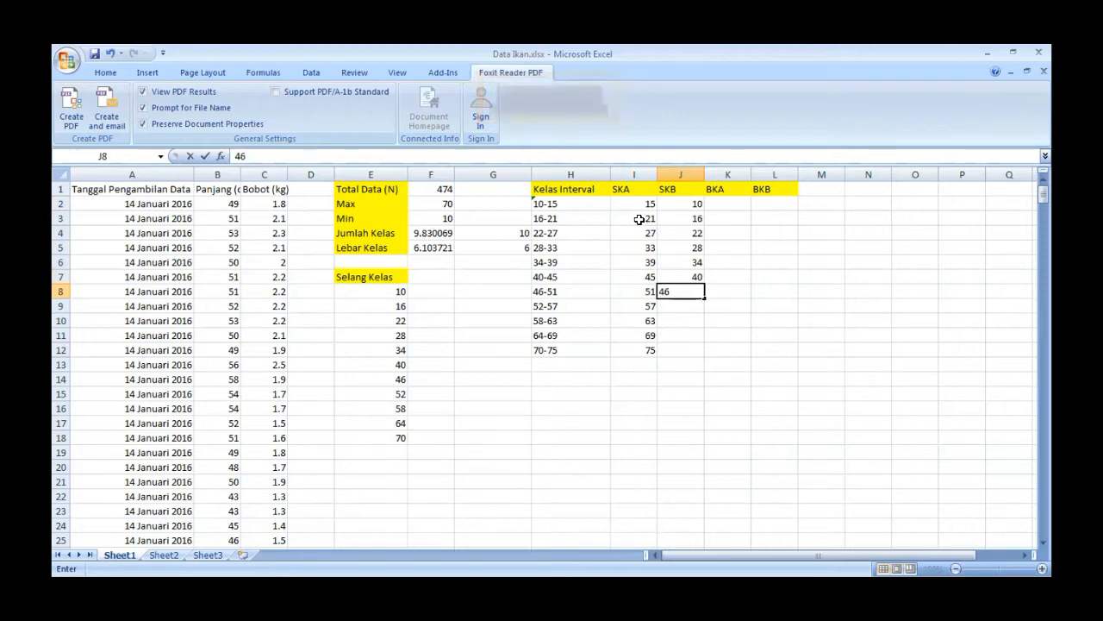
key(Return)
text(52)
key(Return)
text(58)
key(Return)
text(64)
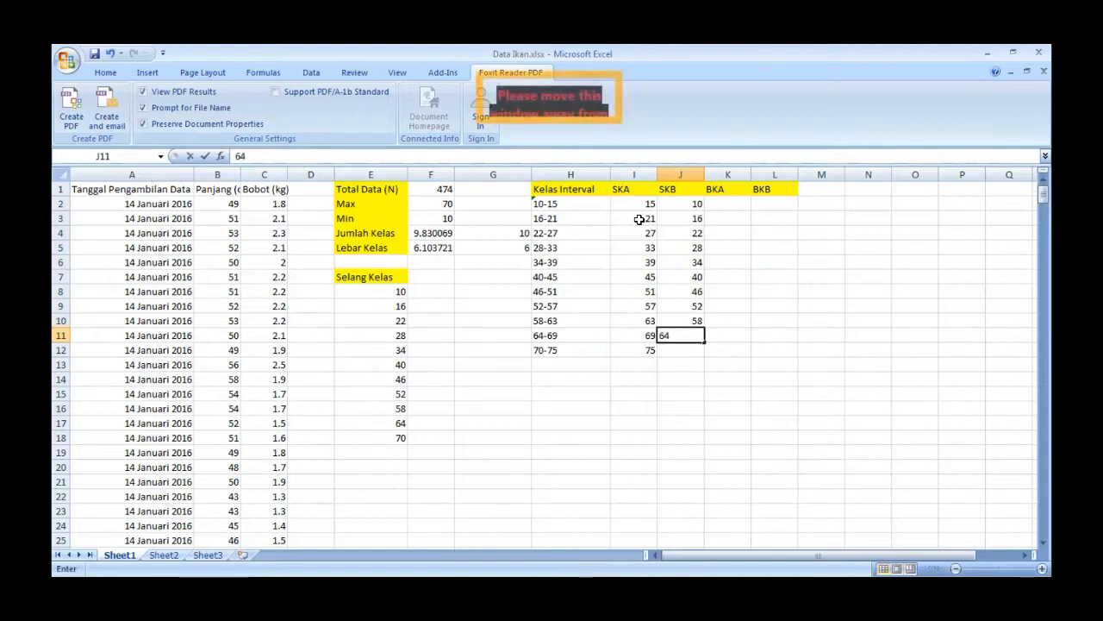
key(Return)
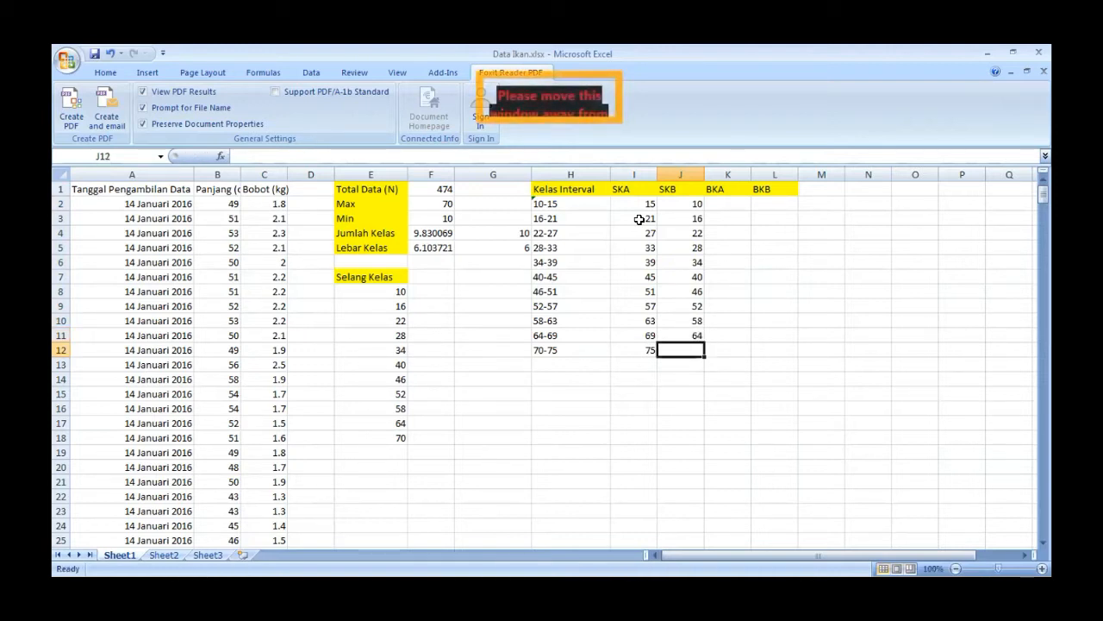
text(70)
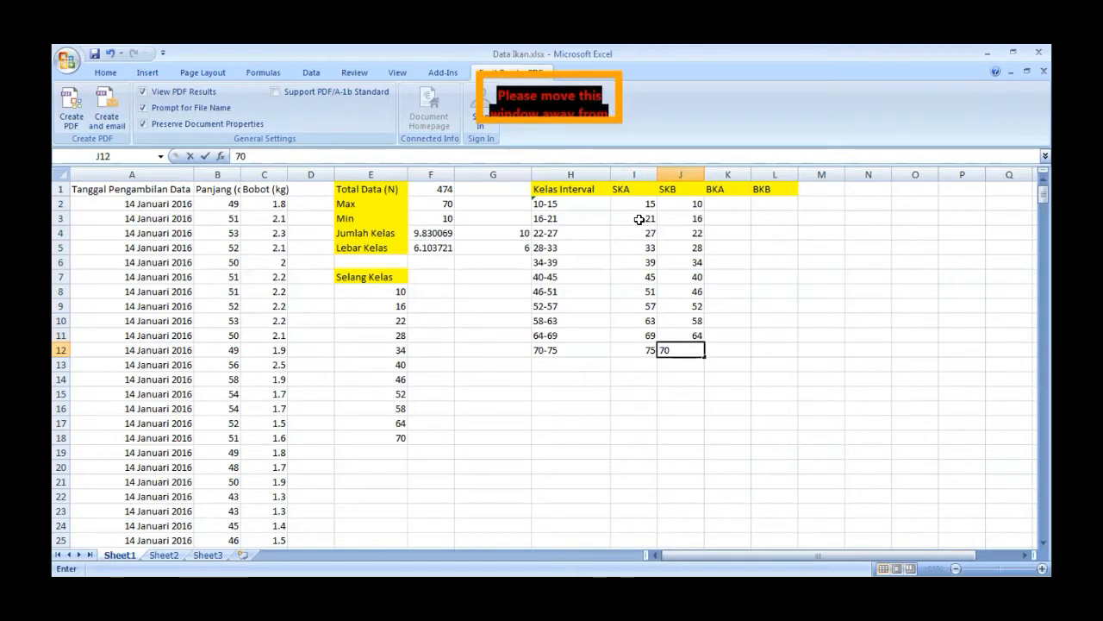
key(Tab)
key(Up)
key(Up)
key(Up)
key(Up)
key(Up)
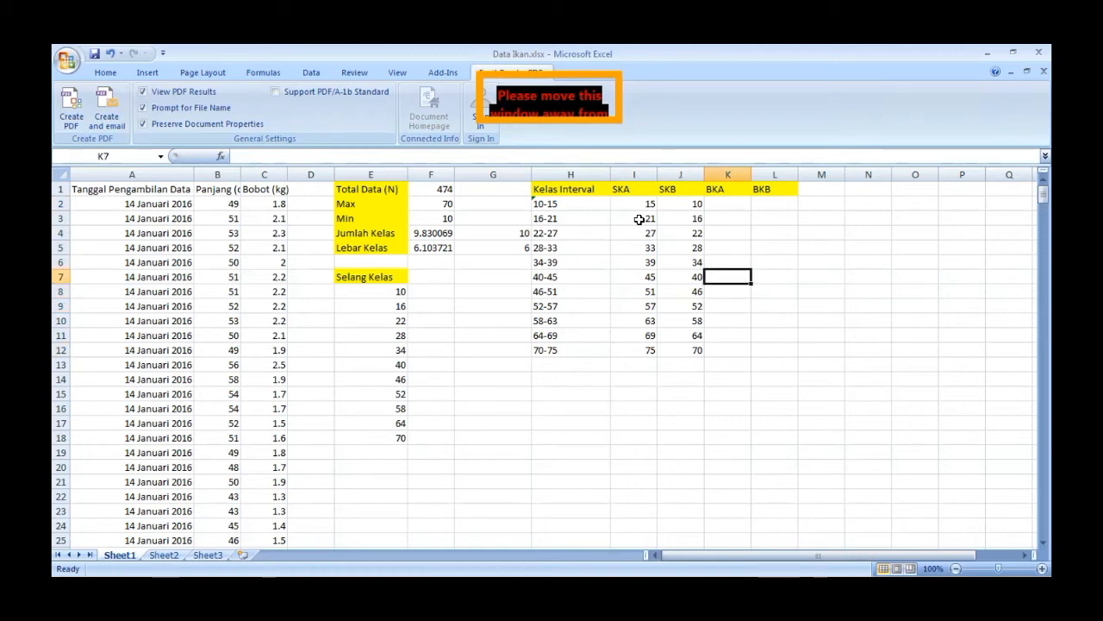
key(Up)
key(Up)
key(Up)
key(Up)
key(Up)
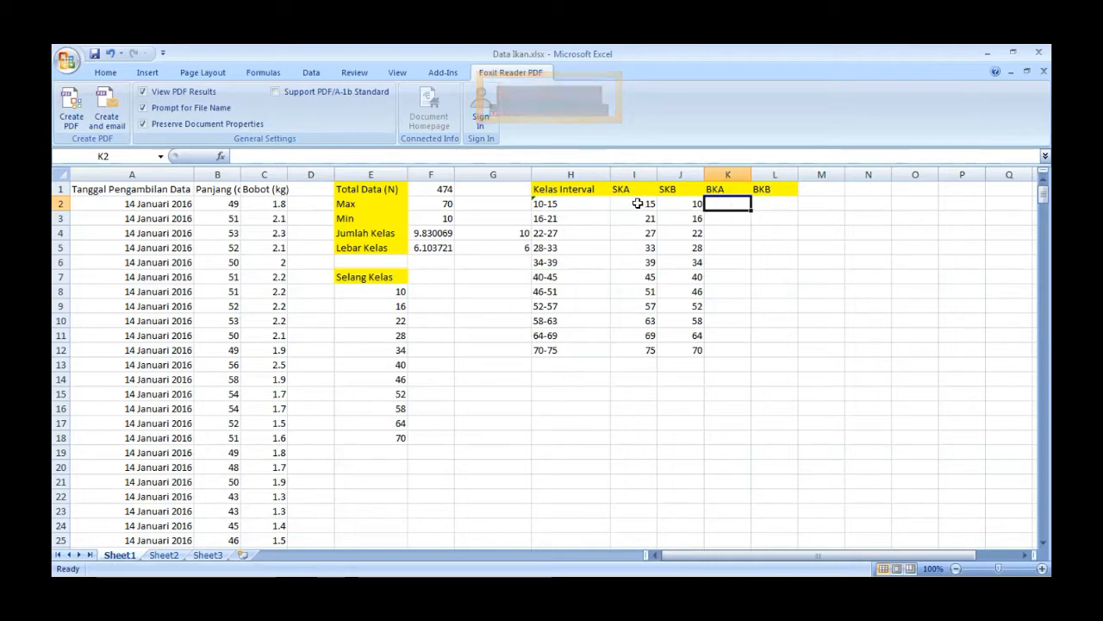
- Enter the boundary correction 0.5 in G6 and give the cell a yellow fill
click(491, 261)
text(0.5)
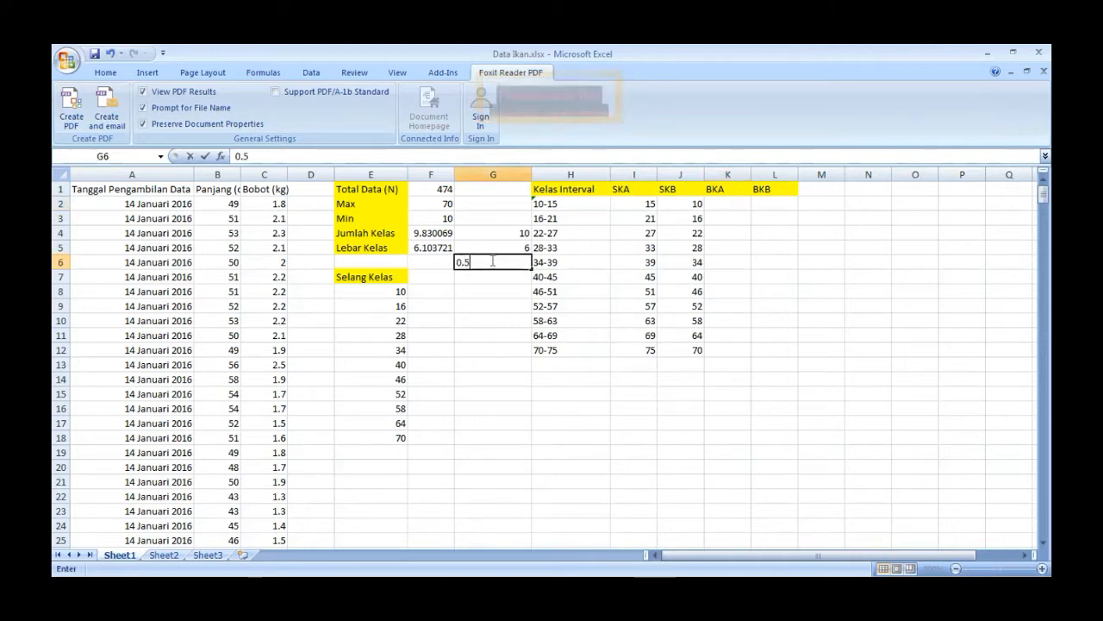
click(498, 291)
click(504, 261)
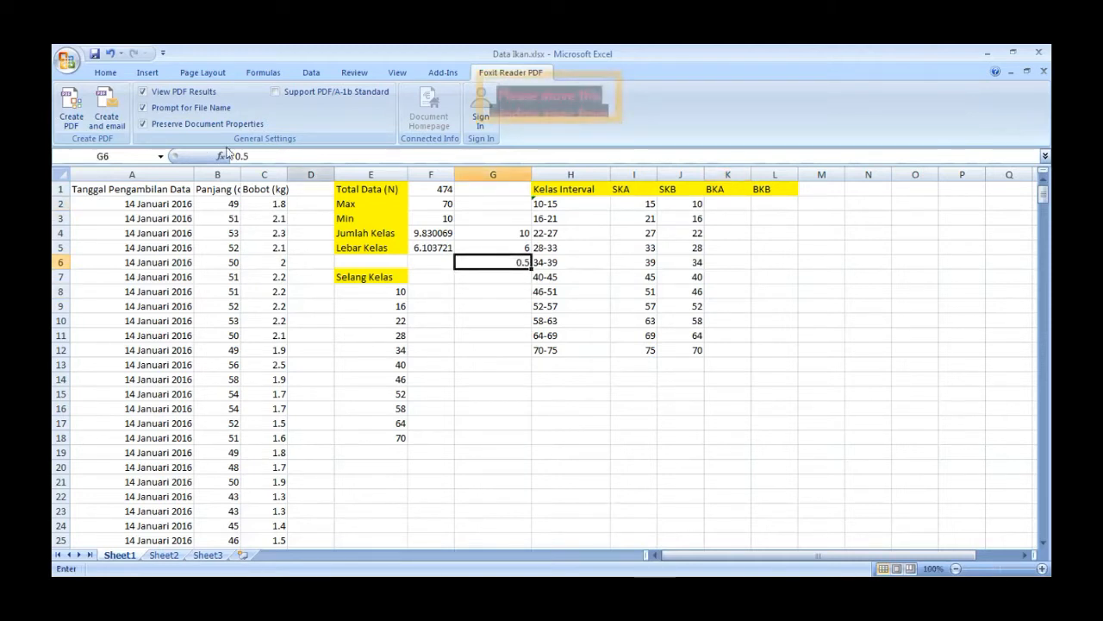
click(105, 72)
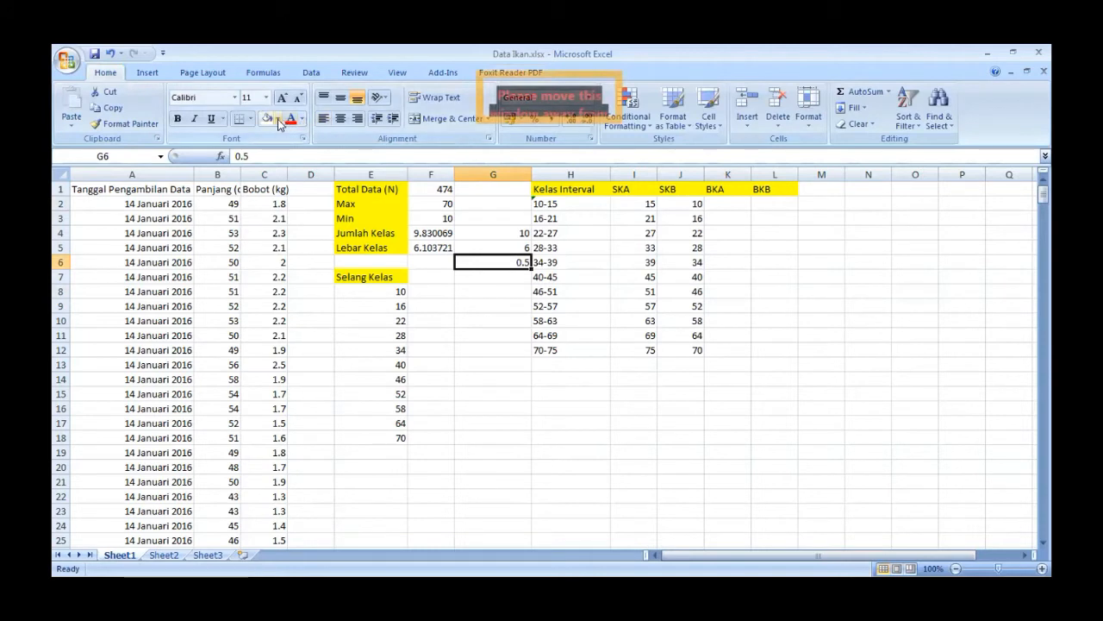
click(278, 119)
click(316, 225)
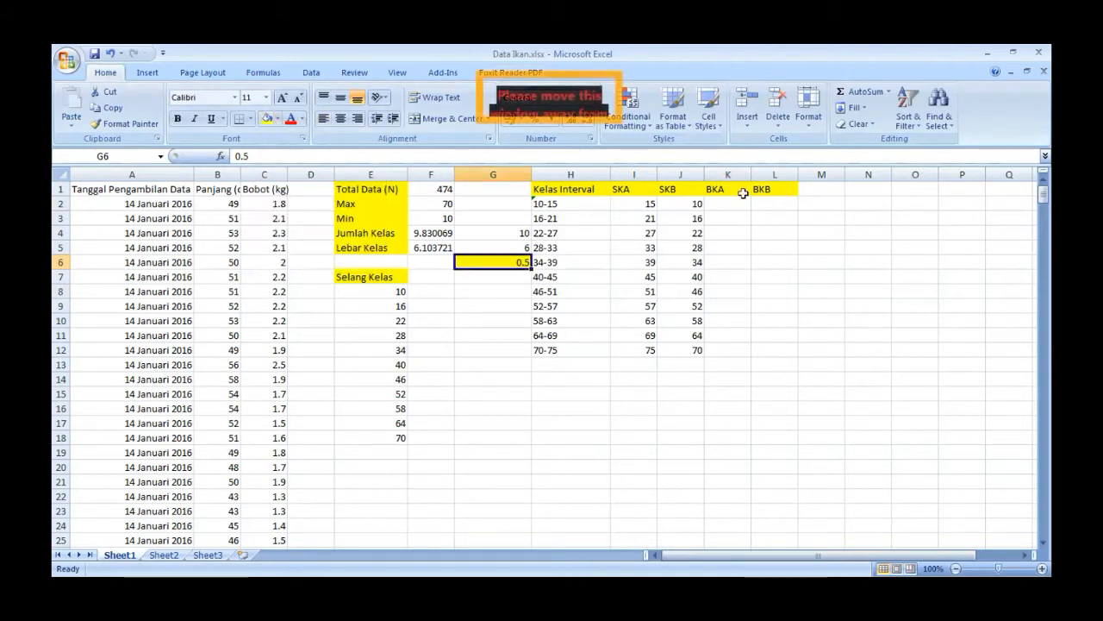
- Calculate the first BKA value in K2 with the formula =I2-$G$6, keeping the correction reference absolute
click(726, 200)
text(=)
click(642, 204)
text(-)
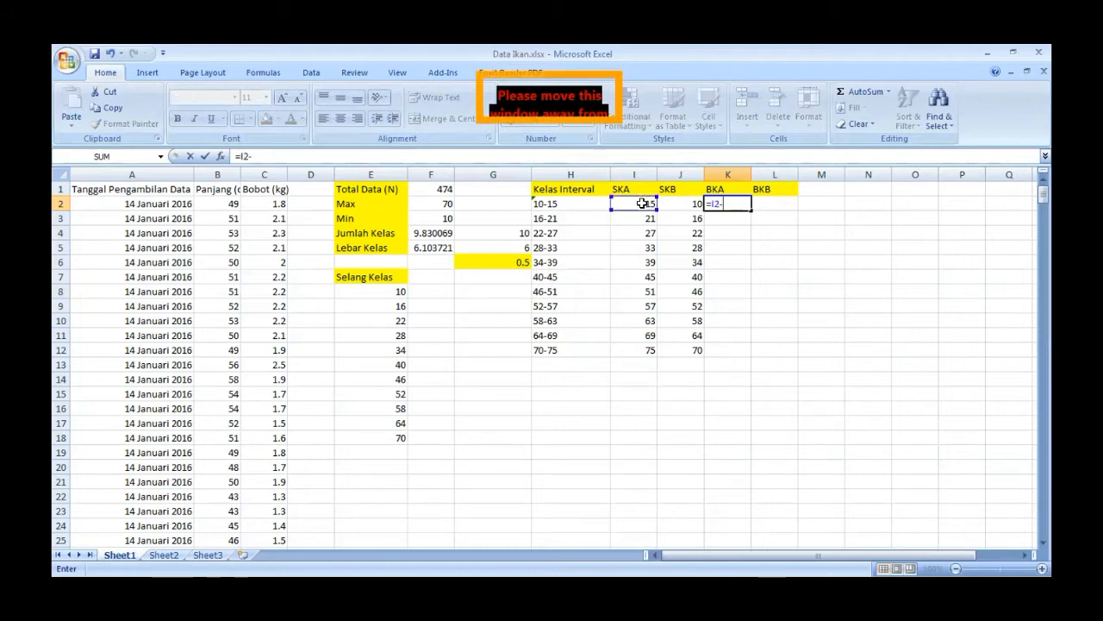
click(523, 260)
click(252, 156)
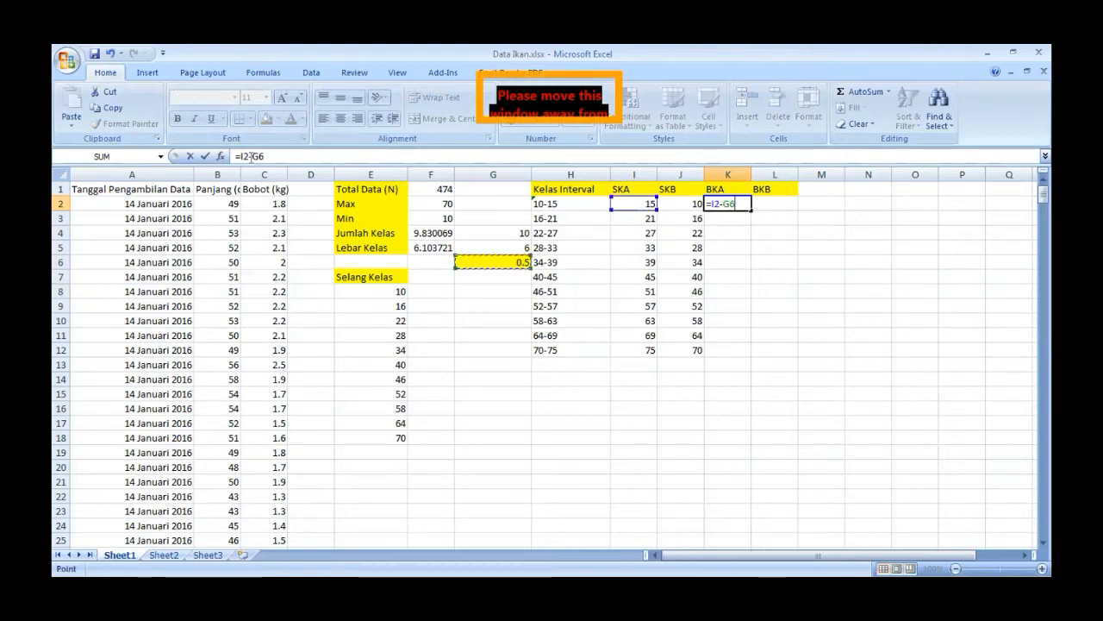
text($G$)
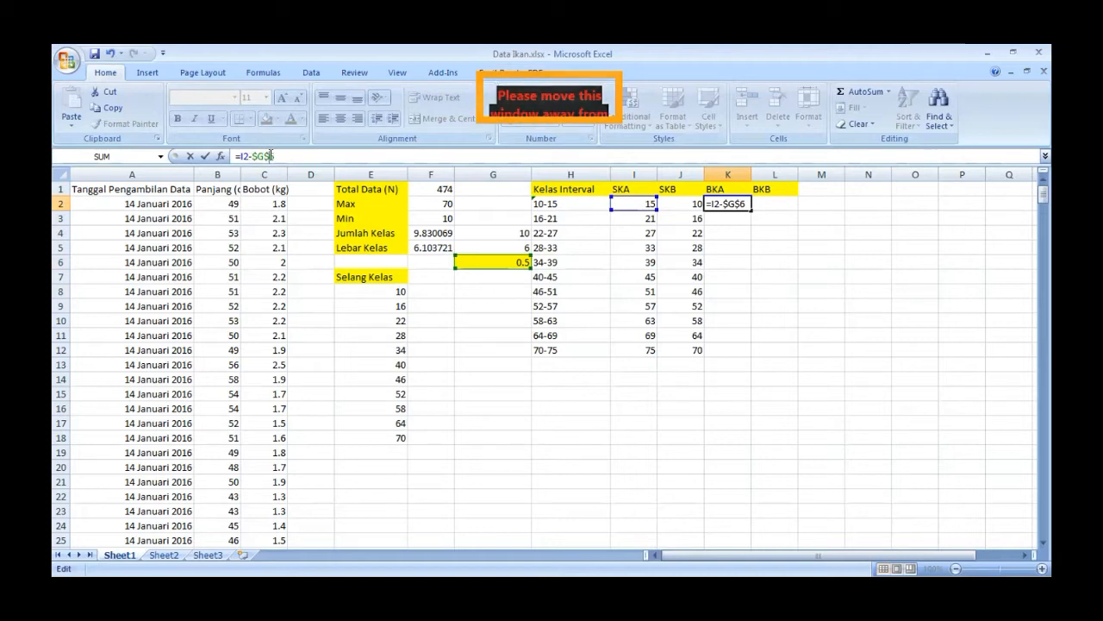
key(Return)
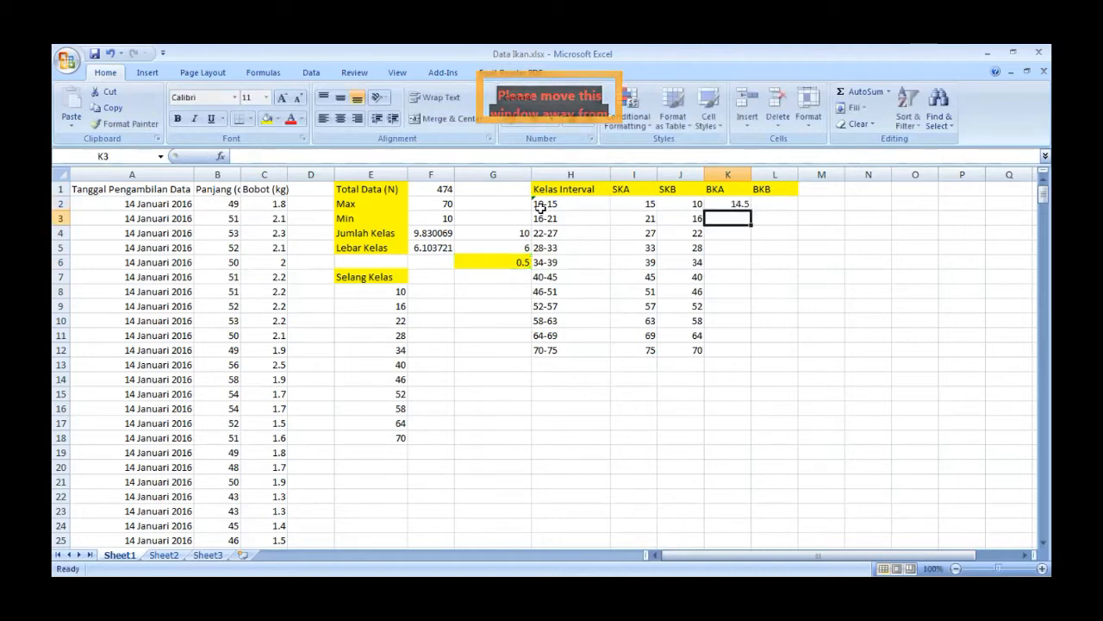
- Fill the BKA formula from K2 down to K12
click(732, 202)
drag(750, 210, 746, 354)
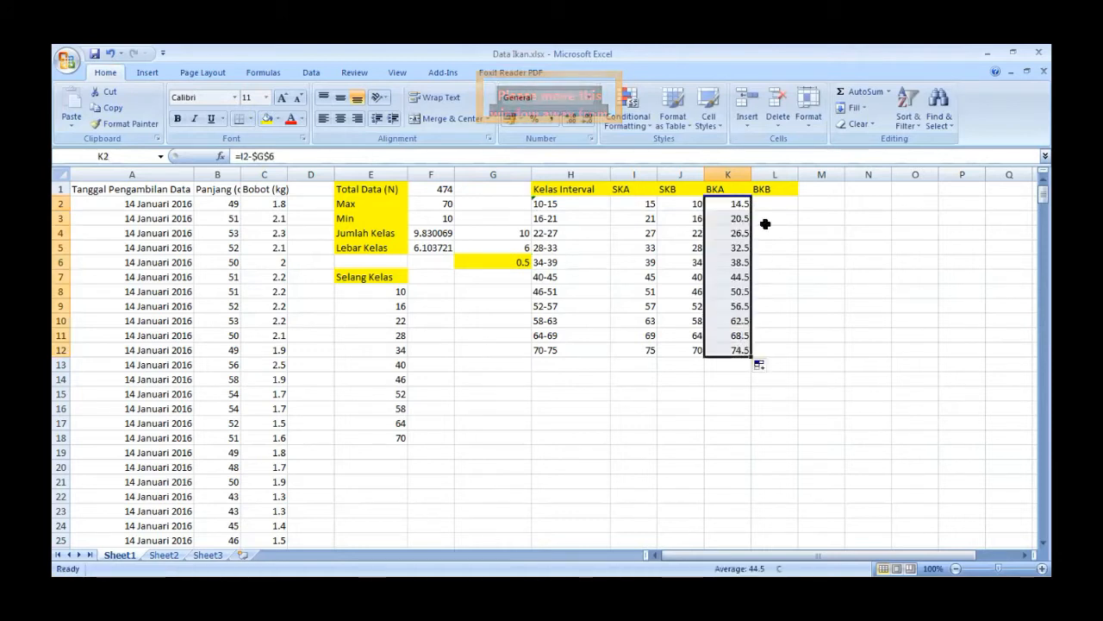
- Calculate the BKB values in L2 to L12 with the formula =J2-$G$6, keeping the correction reference absolute
click(768, 204)
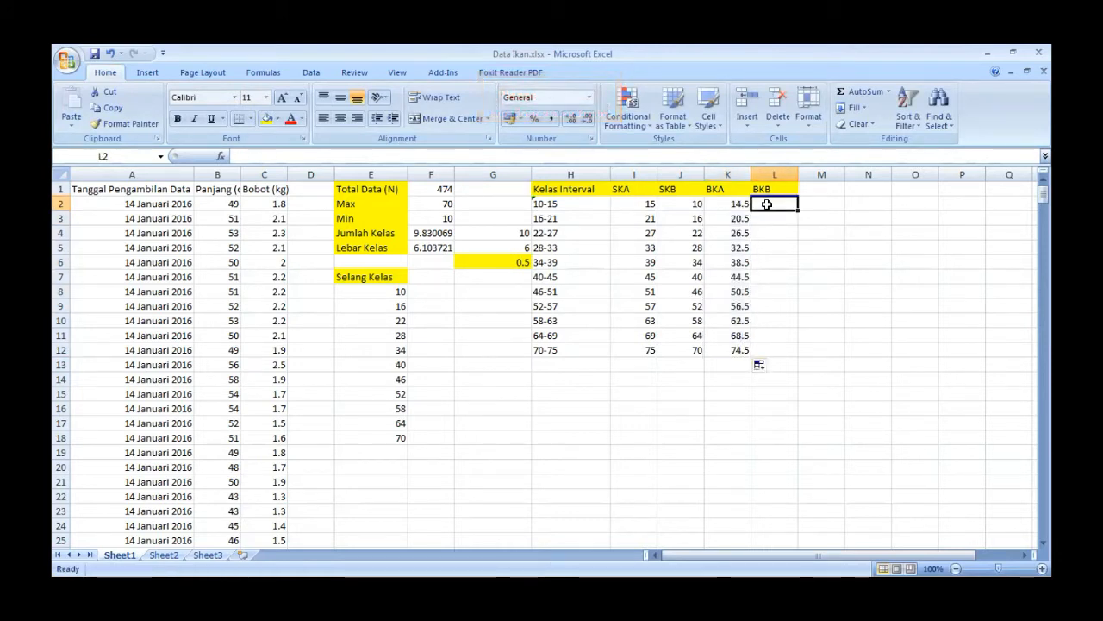
text(=)
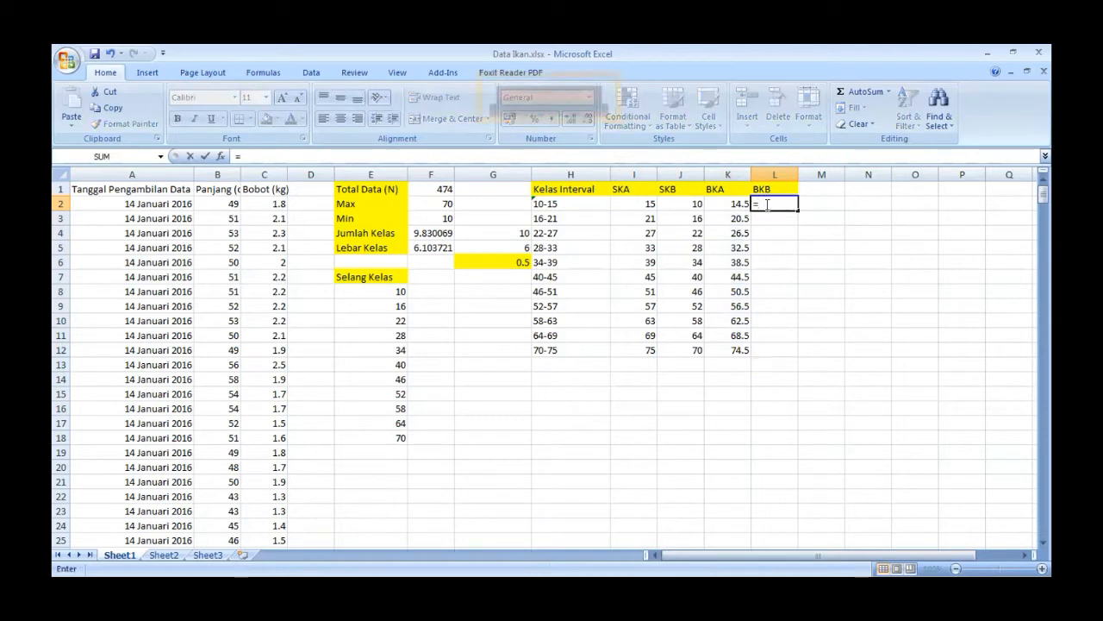
click(686, 202)
text(-)
click(487, 257)
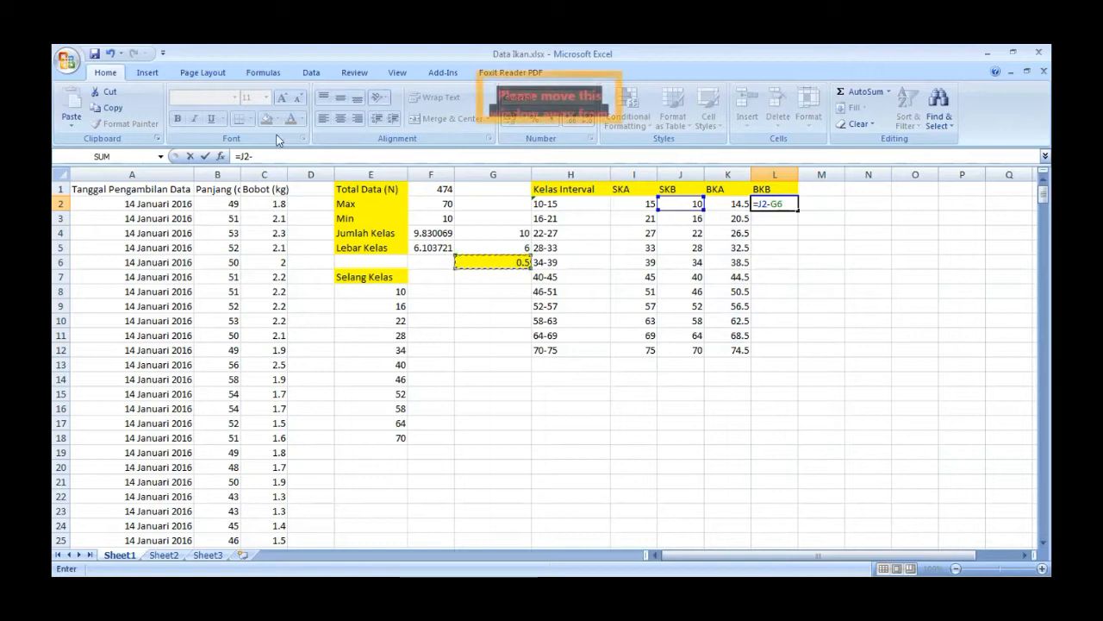
click(255, 156)
text($G$)
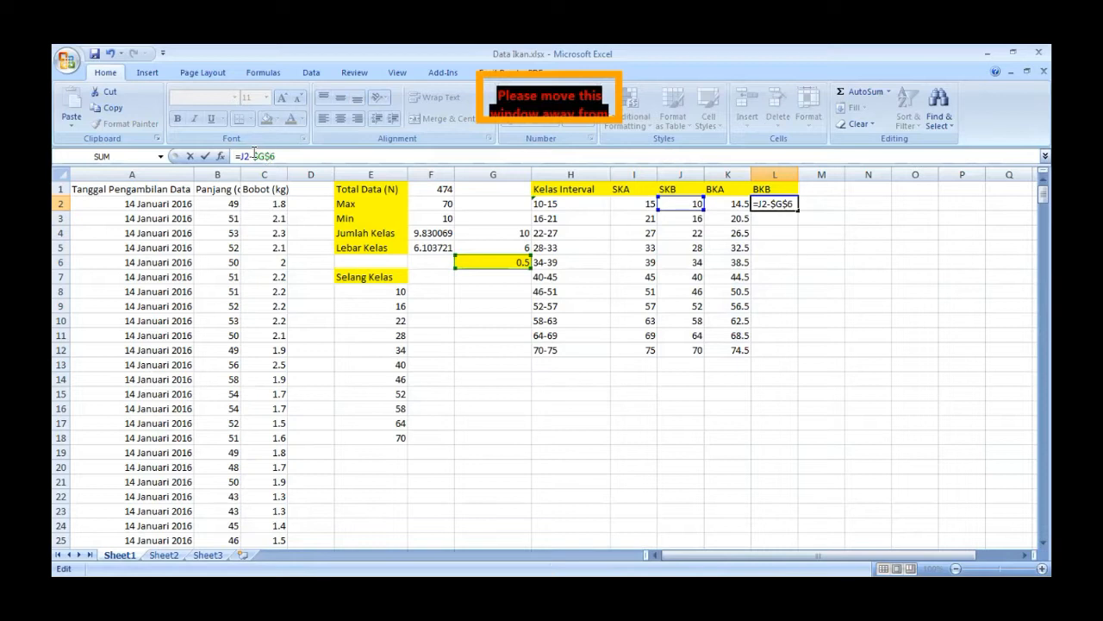
key(Return)
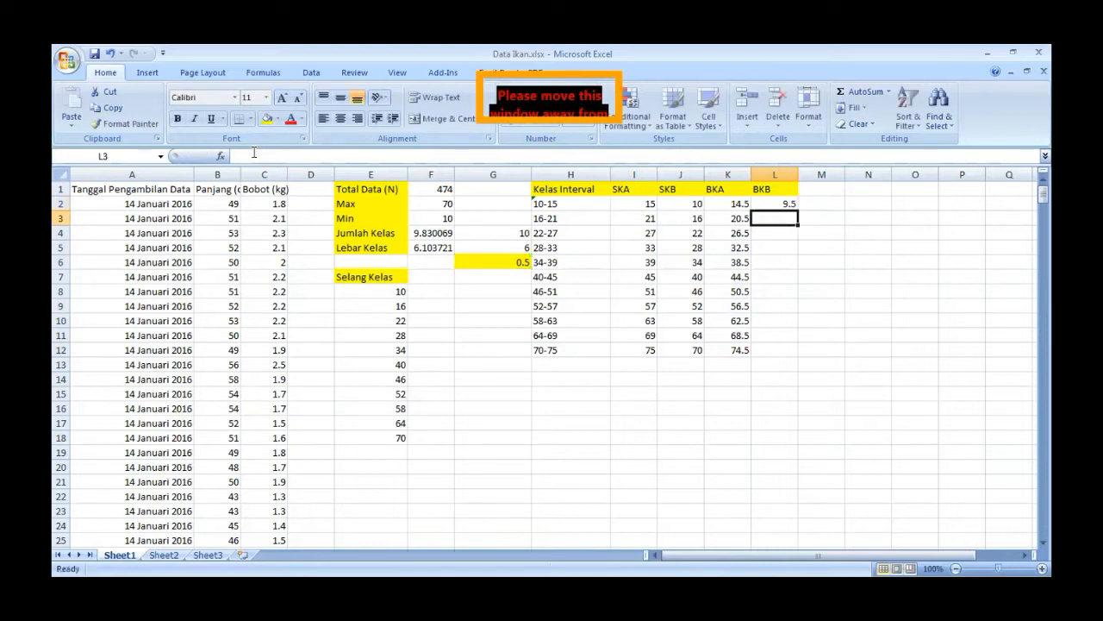
click(780, 202)
drag(794, 207, 796, 355)
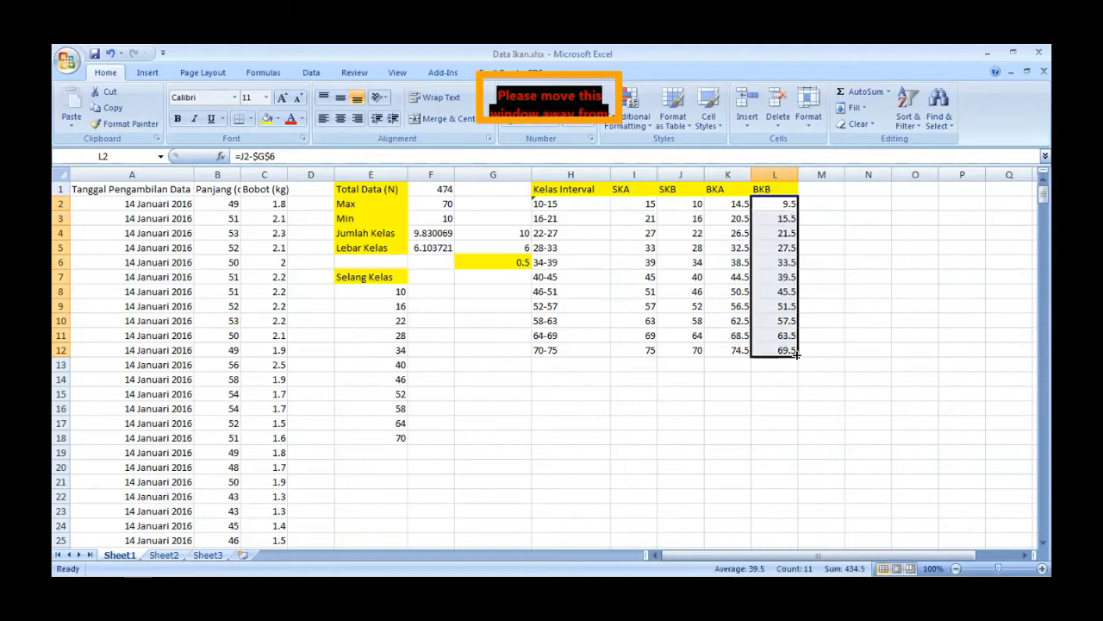
- Open the Histogram tool from the data analysis tools
click(823, 204)
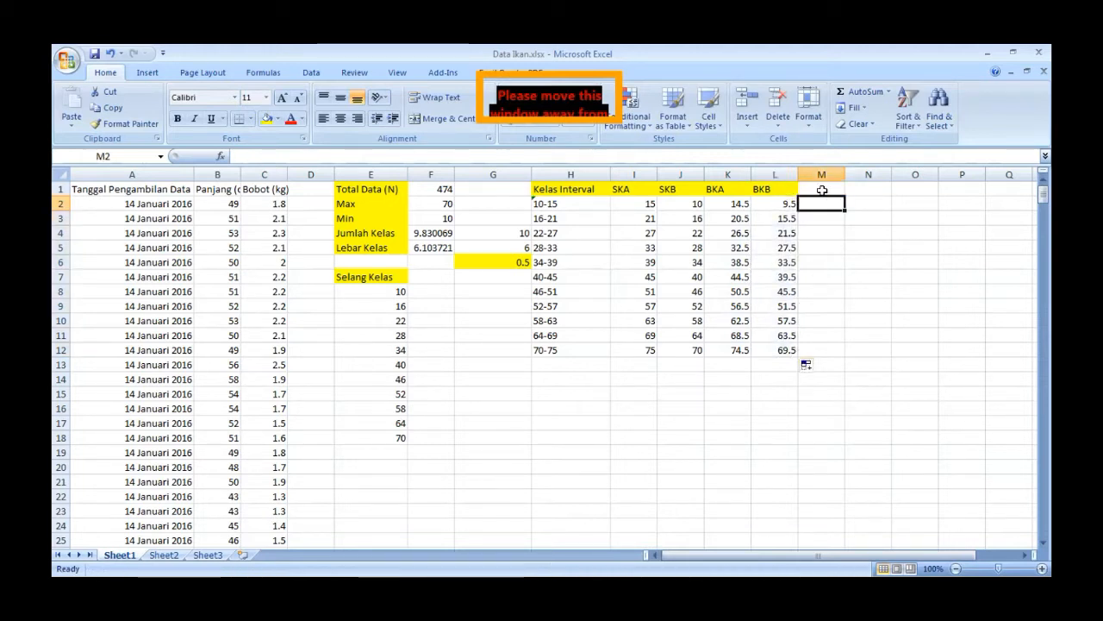
click(822, 190)
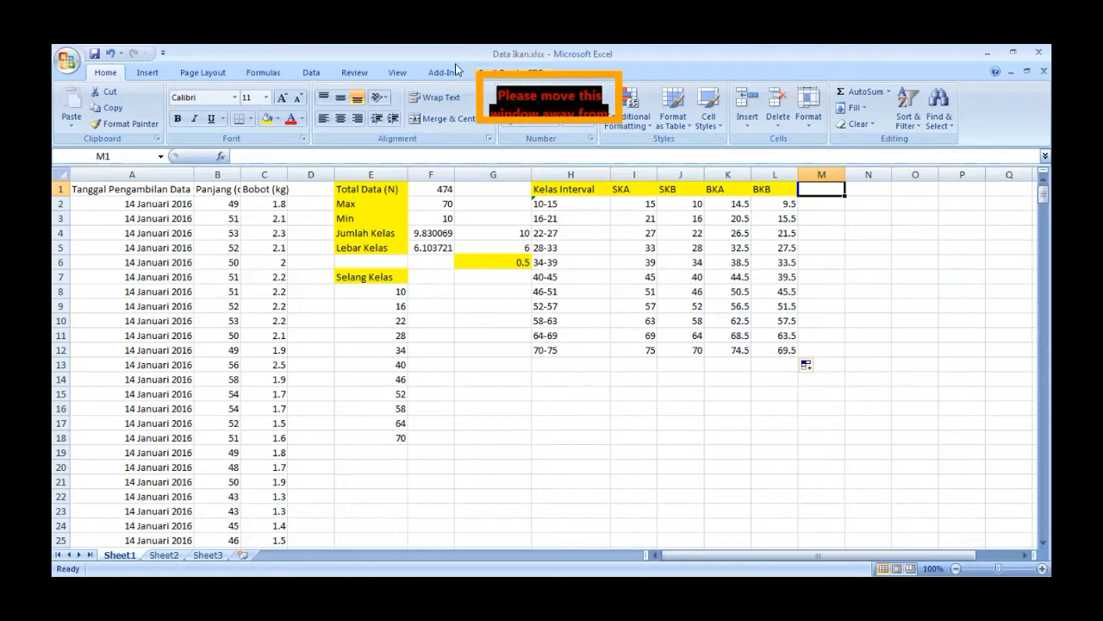
click(312, 74)
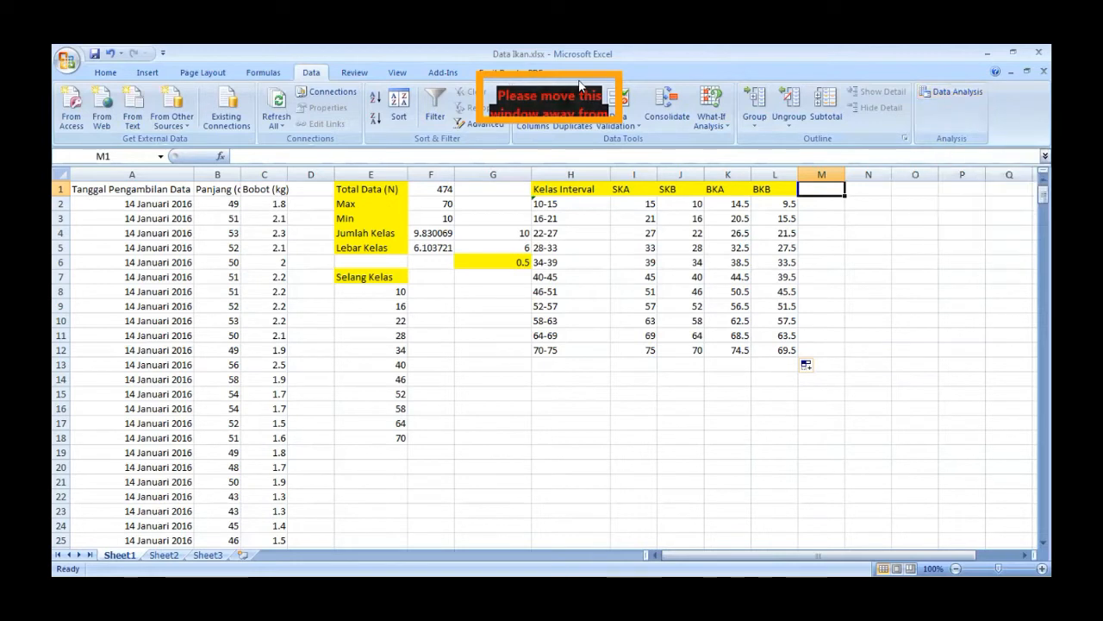
click(443, 73)
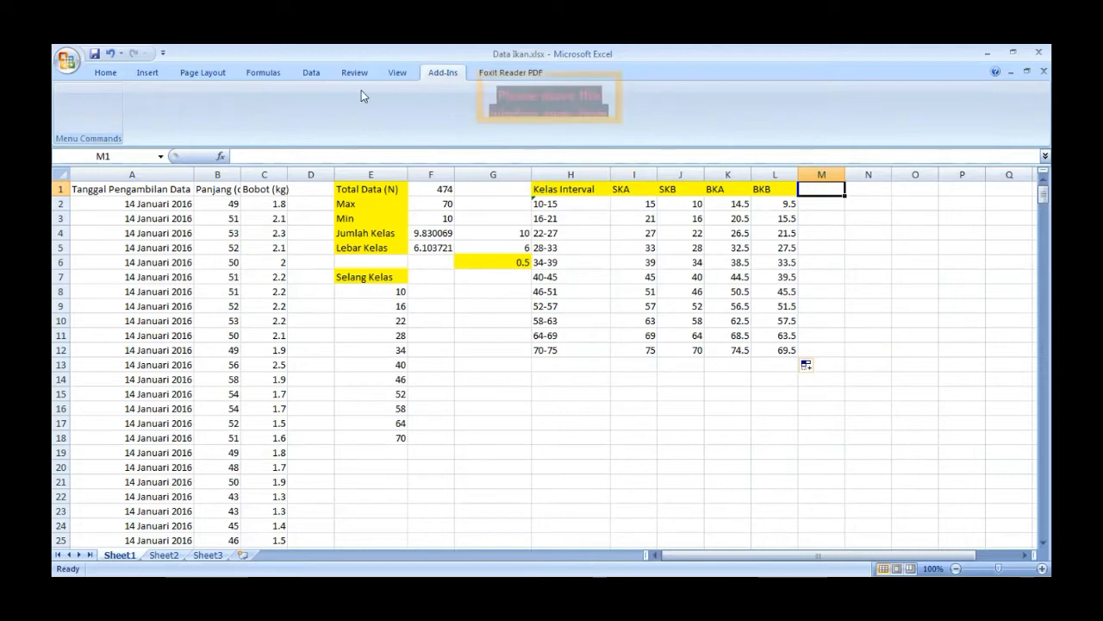
click(312, 71)
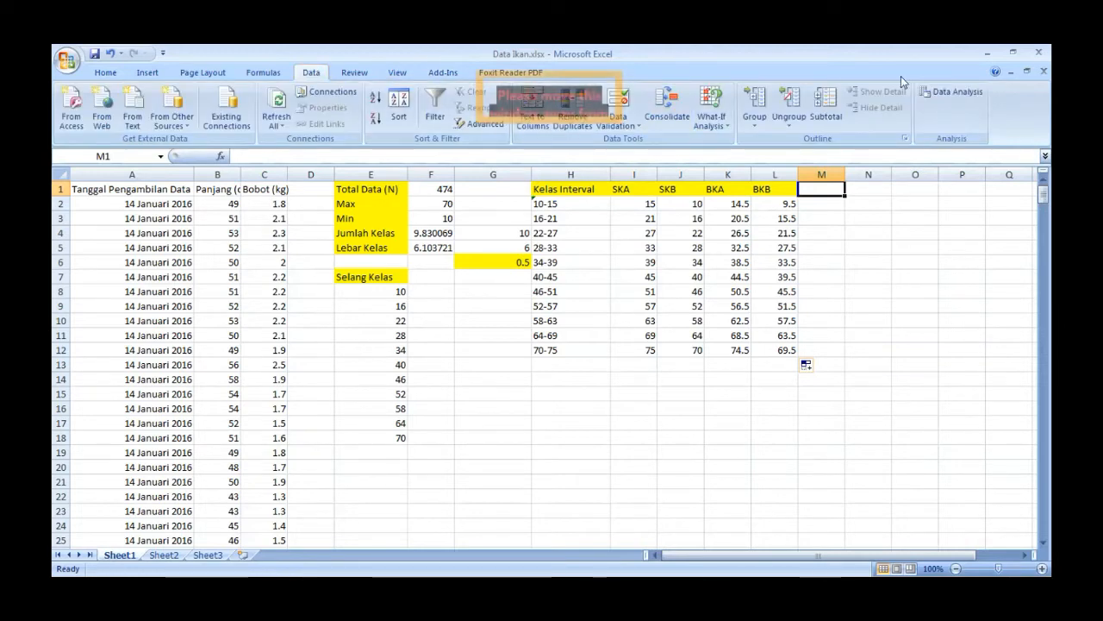
click(933, 95)
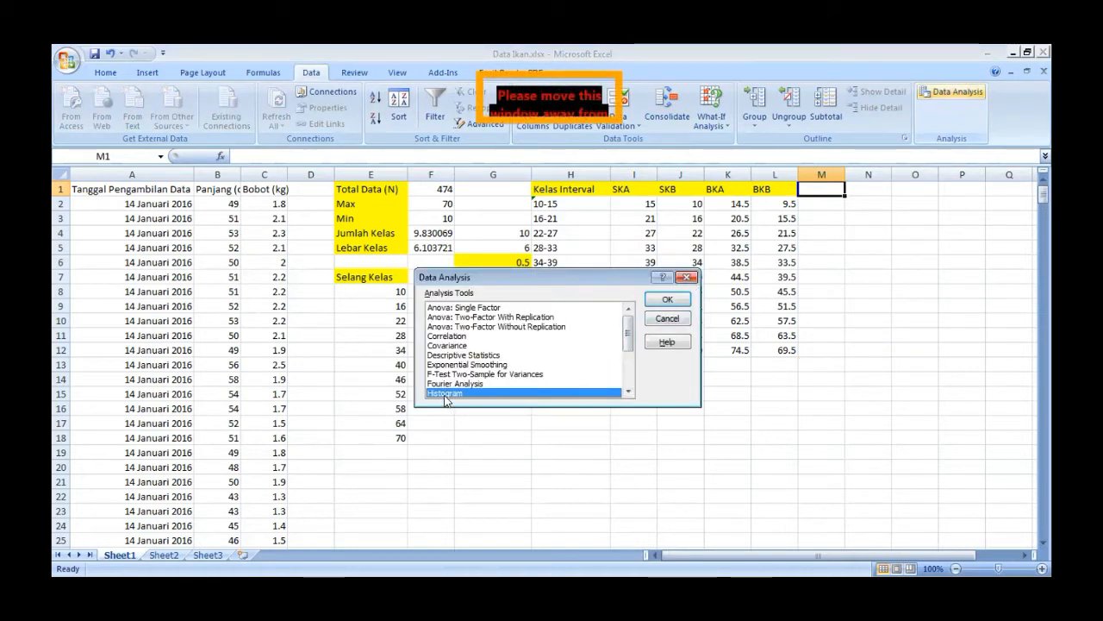
click(673, 299)
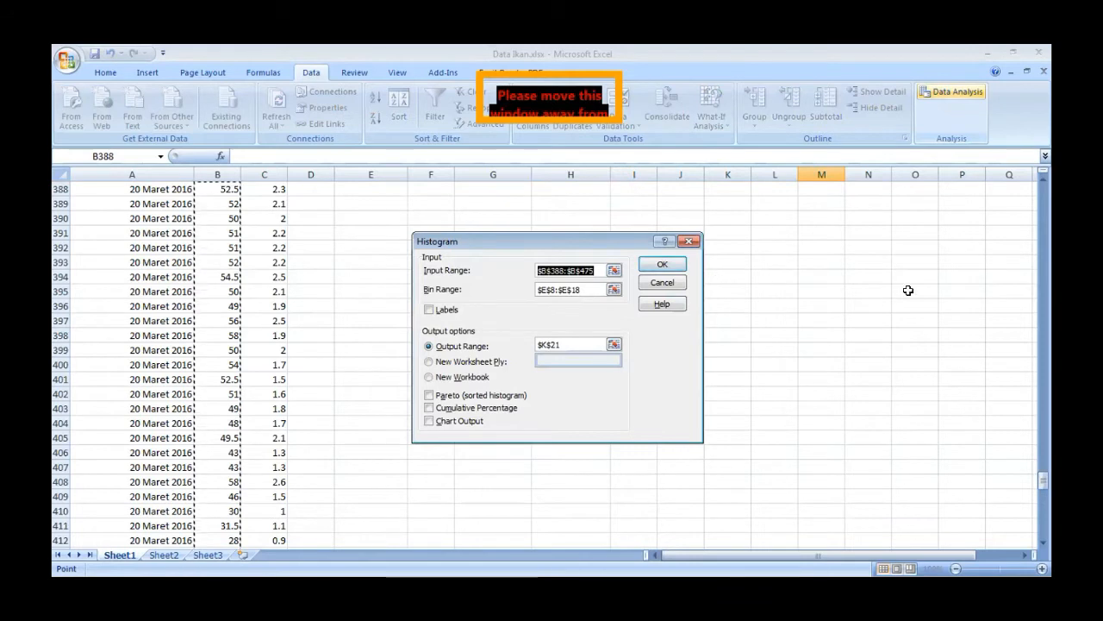
- Set the histogram's input range to the fish lengths in B2:B475 and its bin range to the class values in E8:E18
drag(1045, 485, 1044, 185)
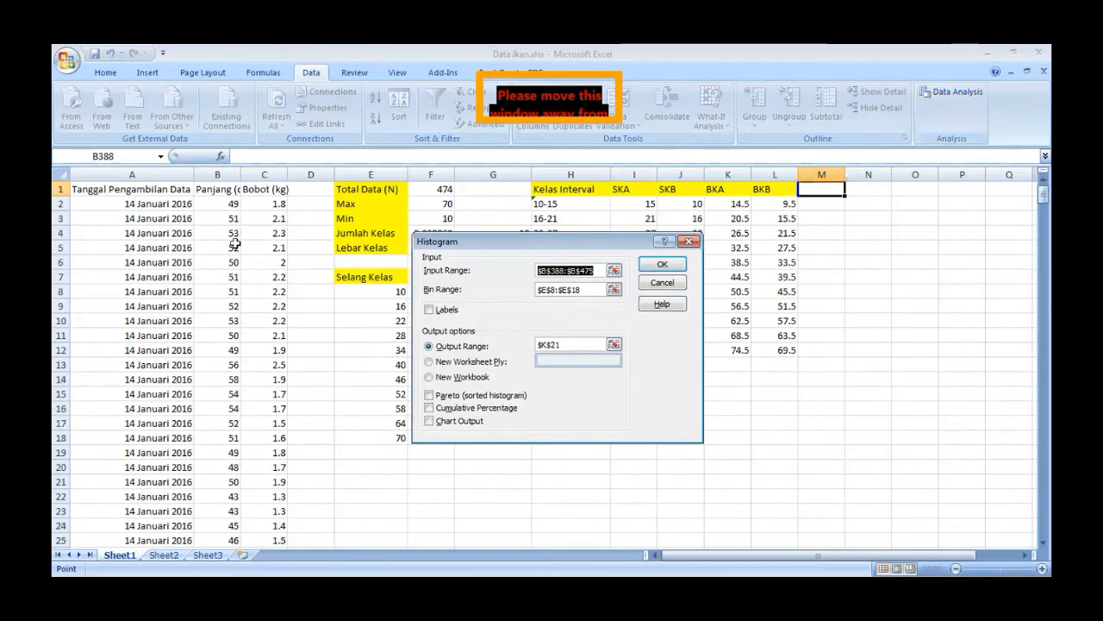
drag(216, 204, 217, 367)
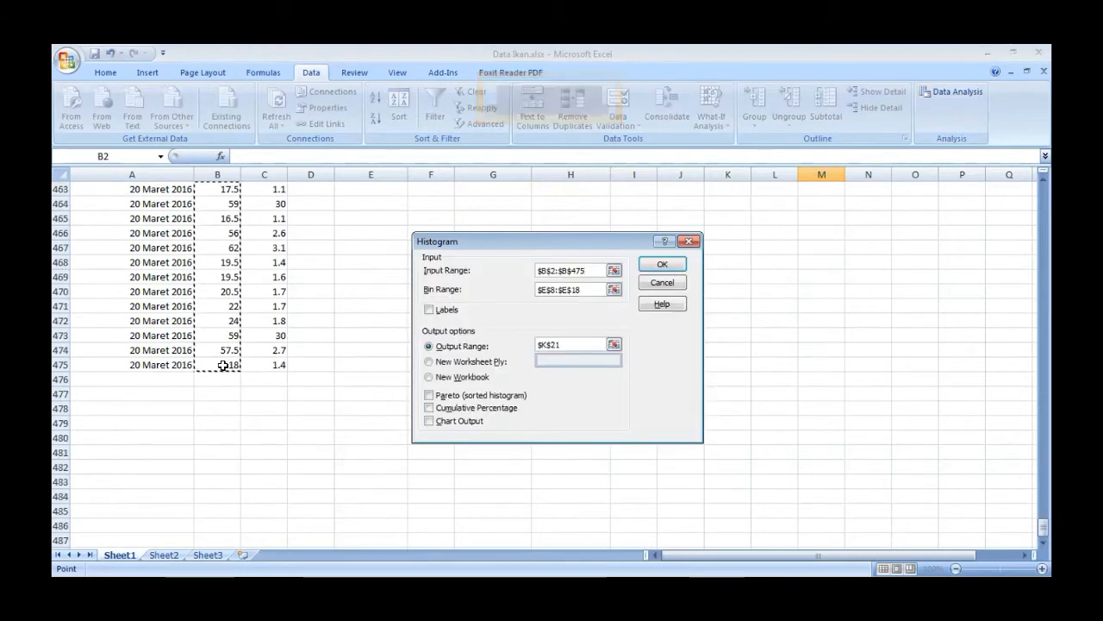
click(614, 289)
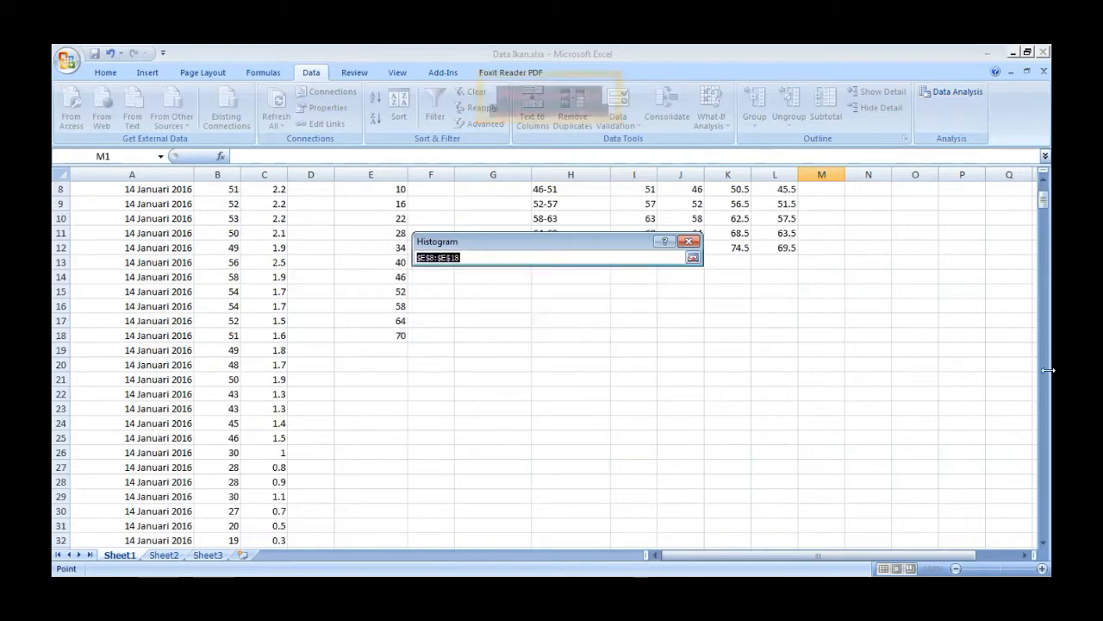
drag(1042, 200, 1038, 192)
drag(392, 292, 388, 436)
click(699, 257)
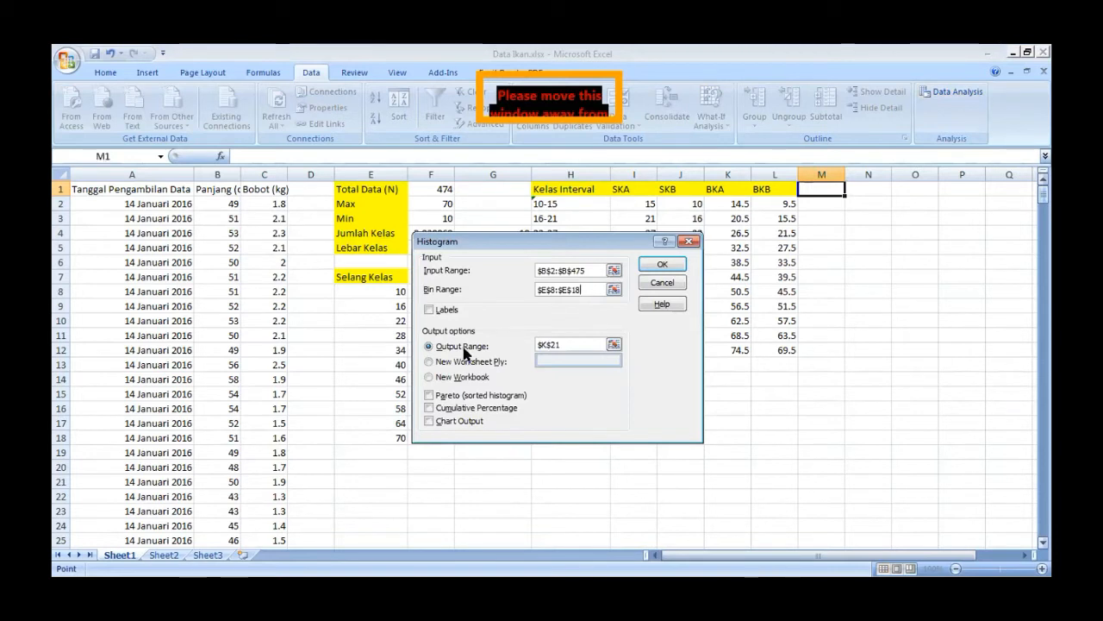
- Set the histogram's output range to cell M1
click(474, 348)
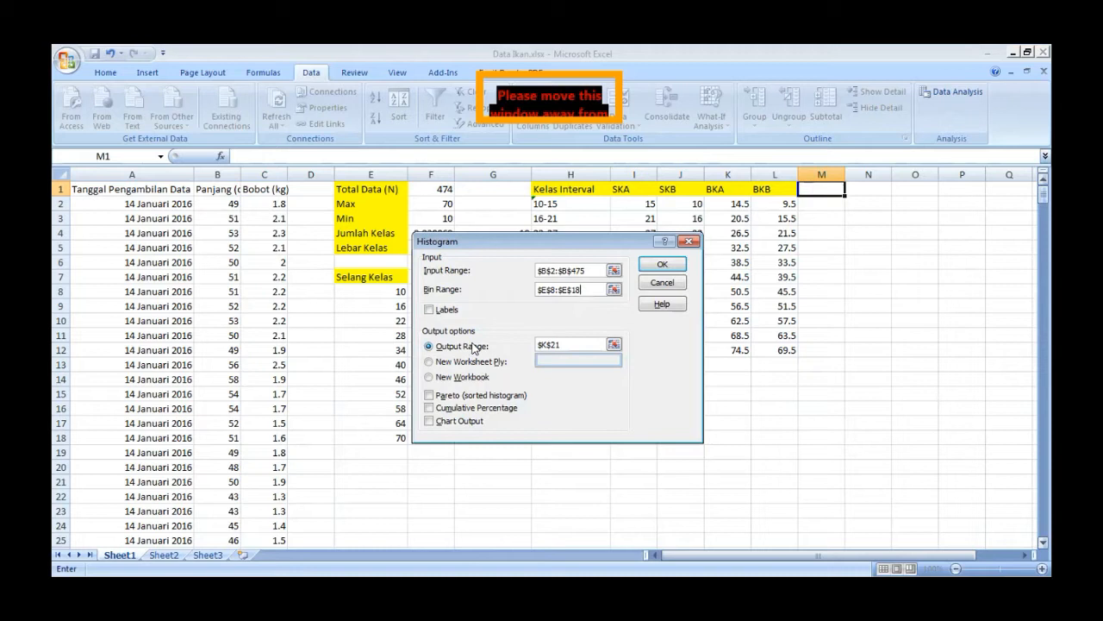
click(475, 347)
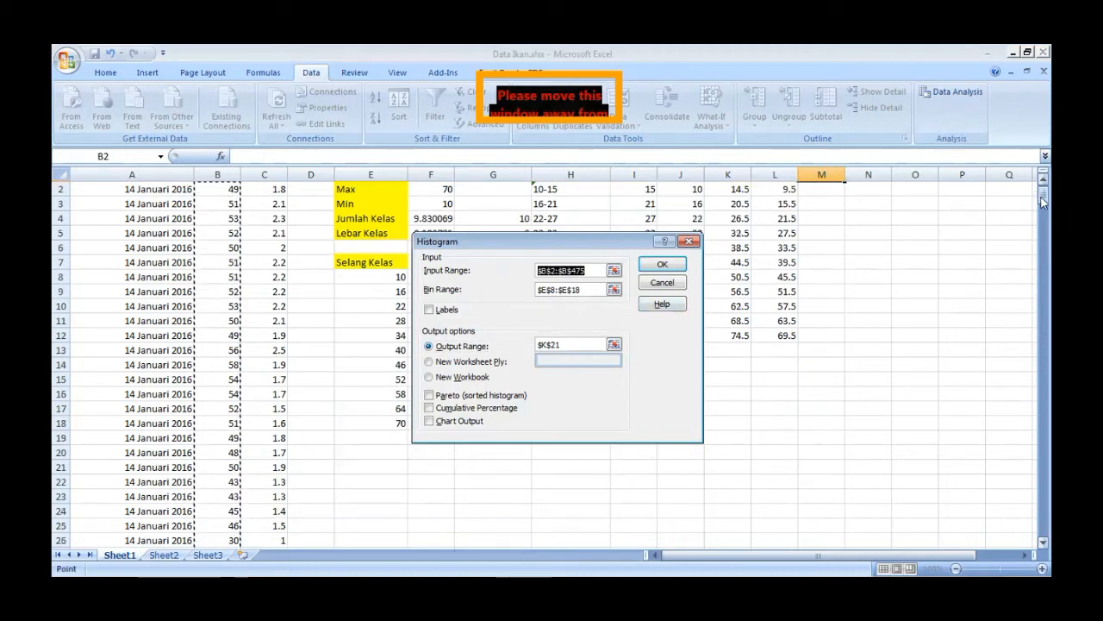
scroll(1043, 201, up, 1)
click(823, 191)
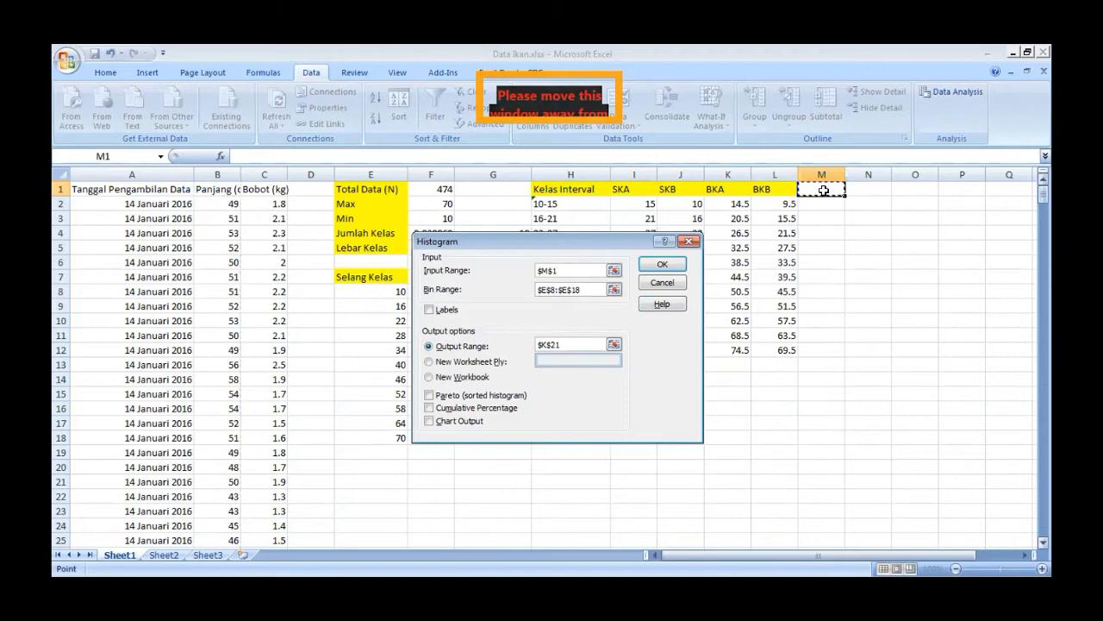
double_click(569, 343)
click(823, 191)
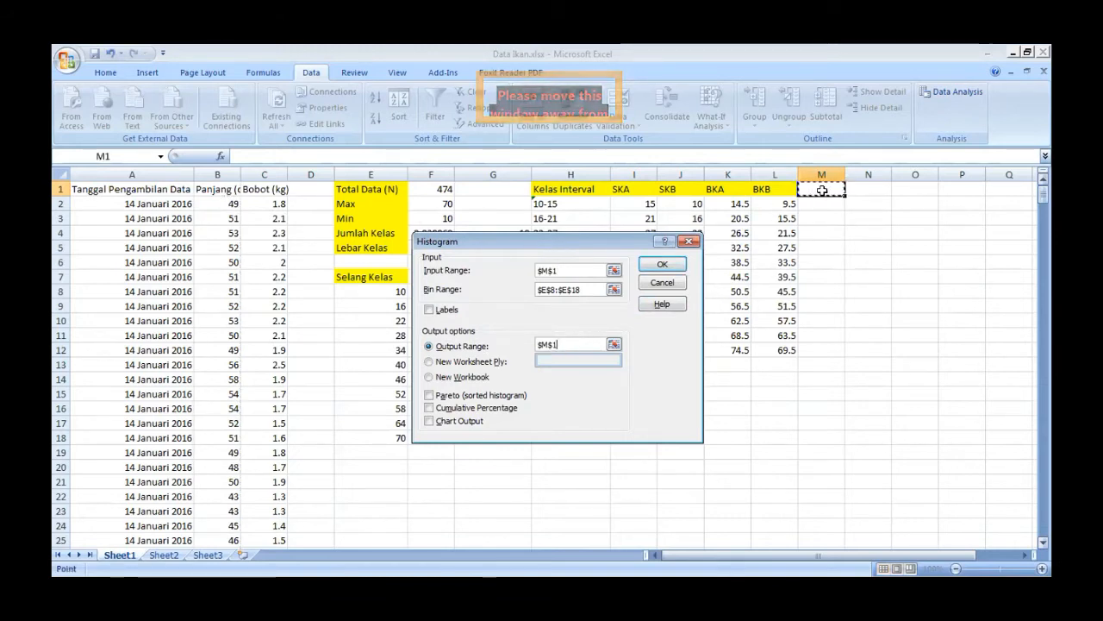
- Reset the histogram's input range to the lengths in B2:B475 and generate the frequency table
click(556, 270)
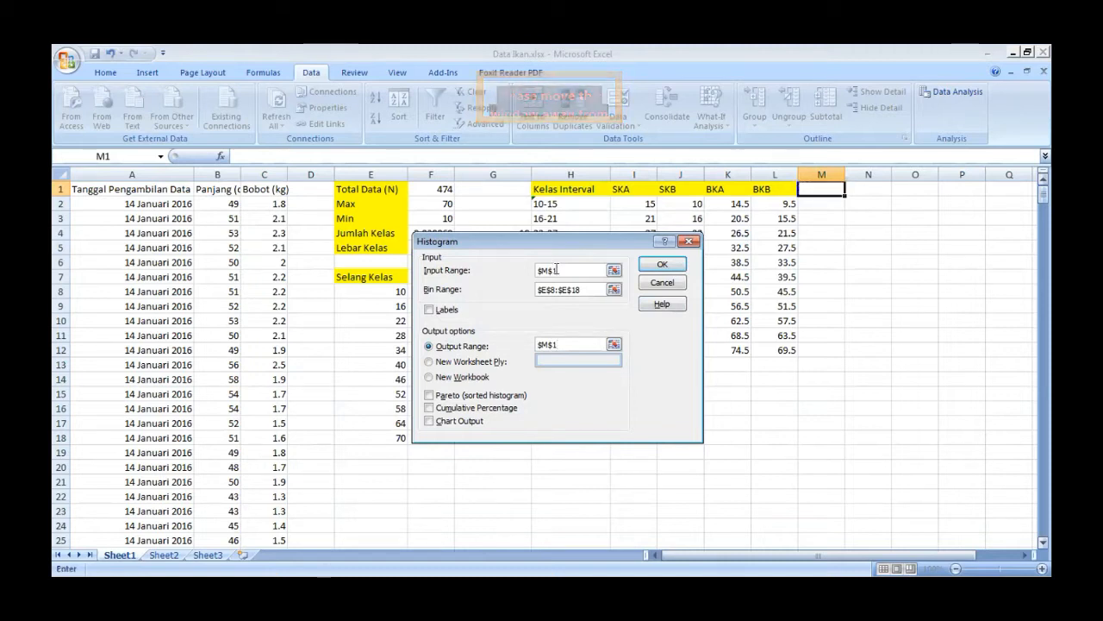
click(610, 270)
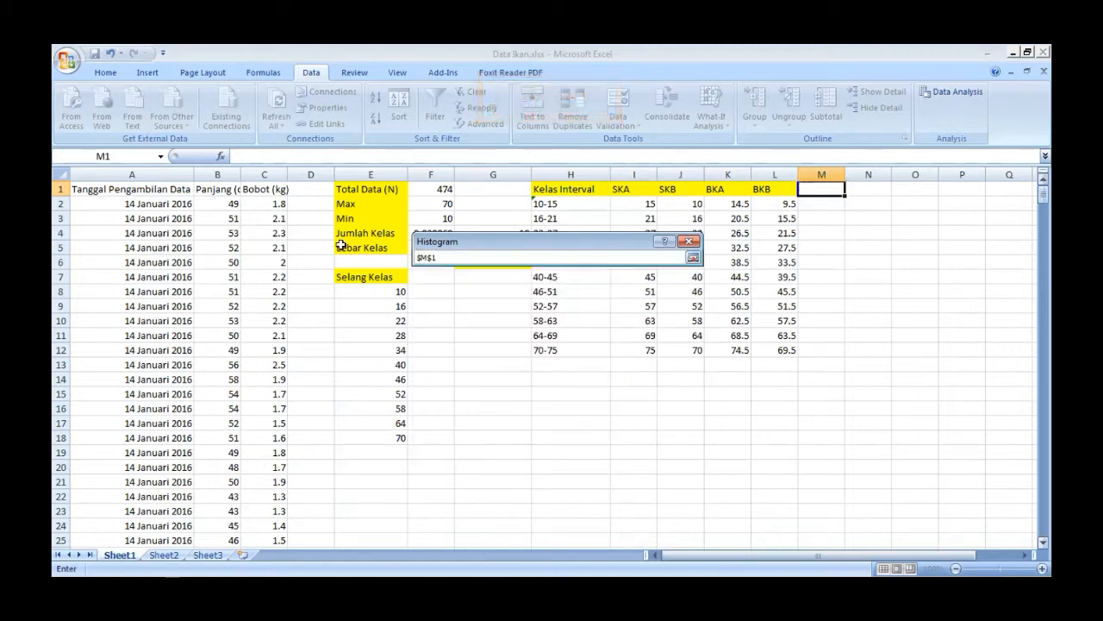
click(211, 204)
drag(211, 204, 222, 510)
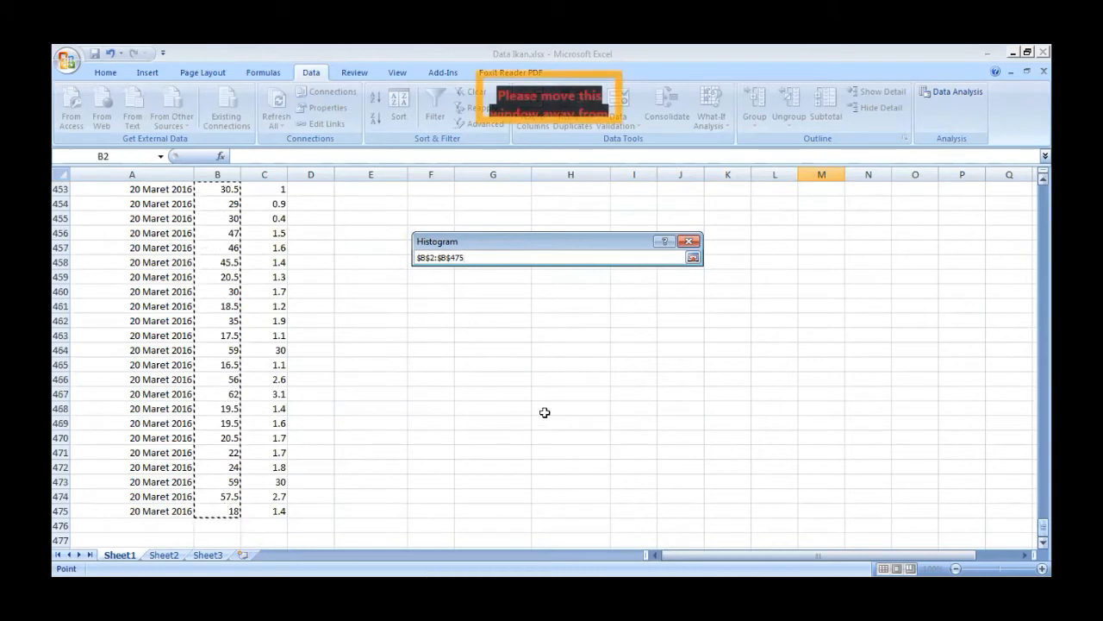
click(693, 257)
click(581, 289)
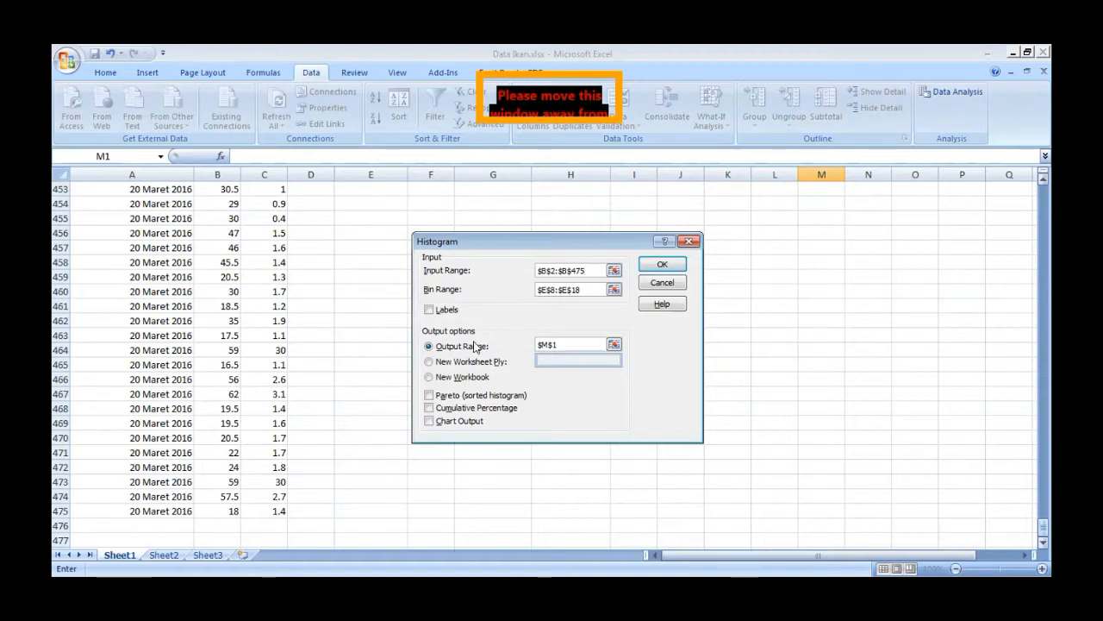
click(663, 264)
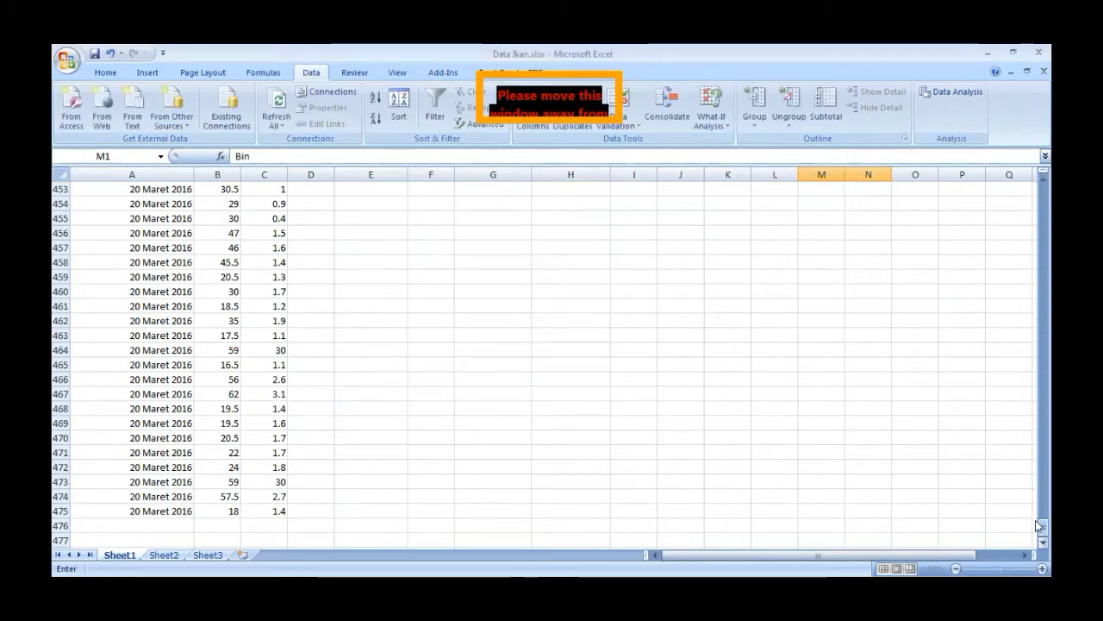
drag(1037, 519, 1037, 182)
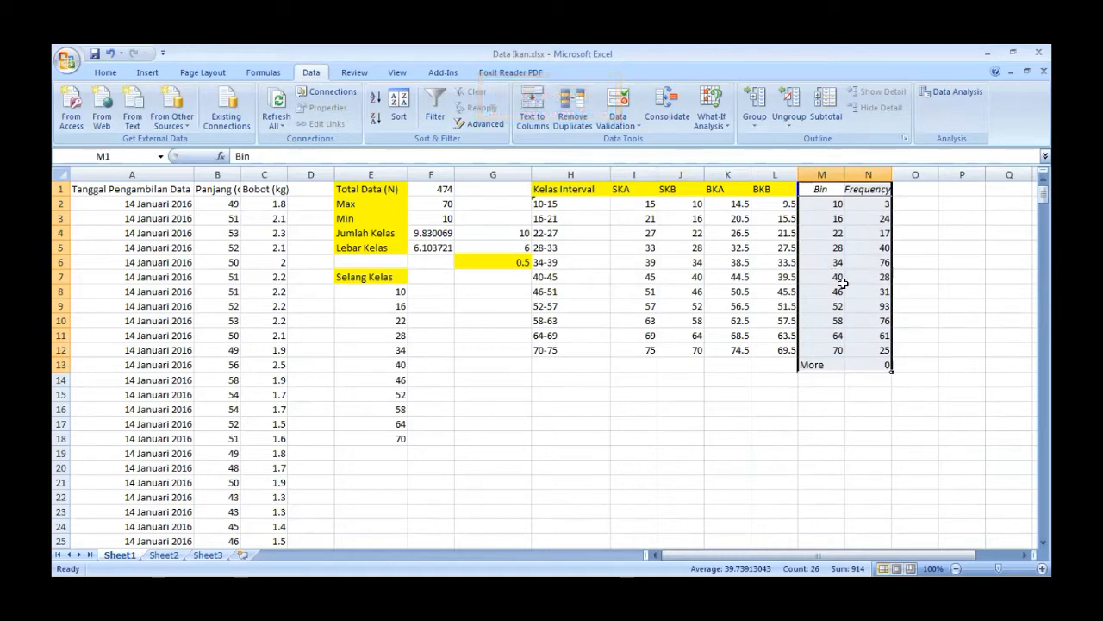
click(875, 302)
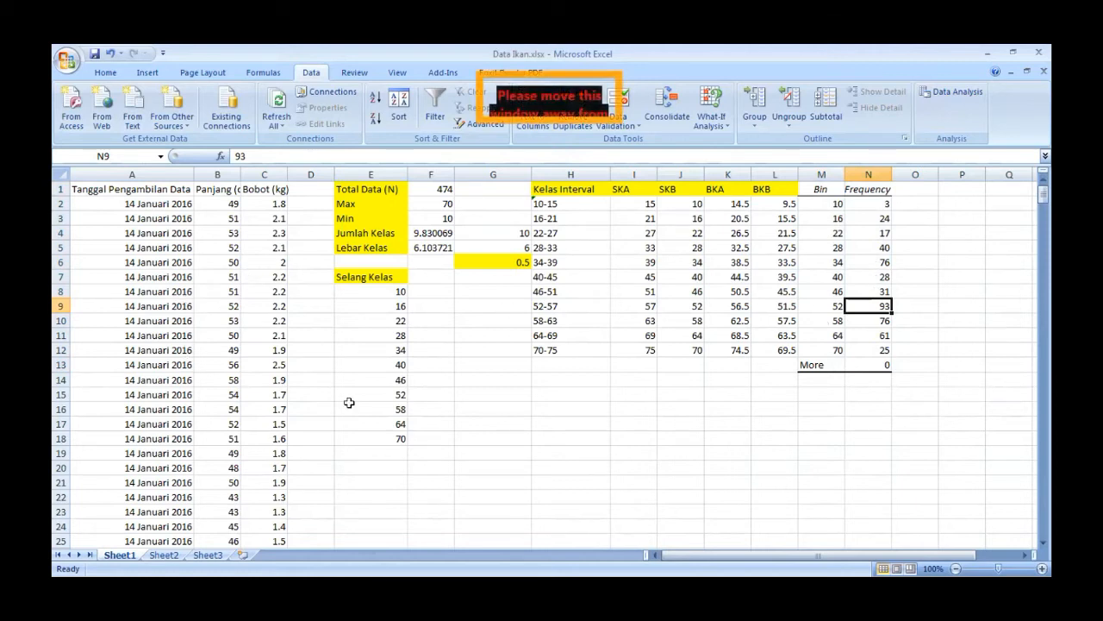
- Enter the first sampling date, 14 Jan 2016, in E21 below the class list
click(360, 479)
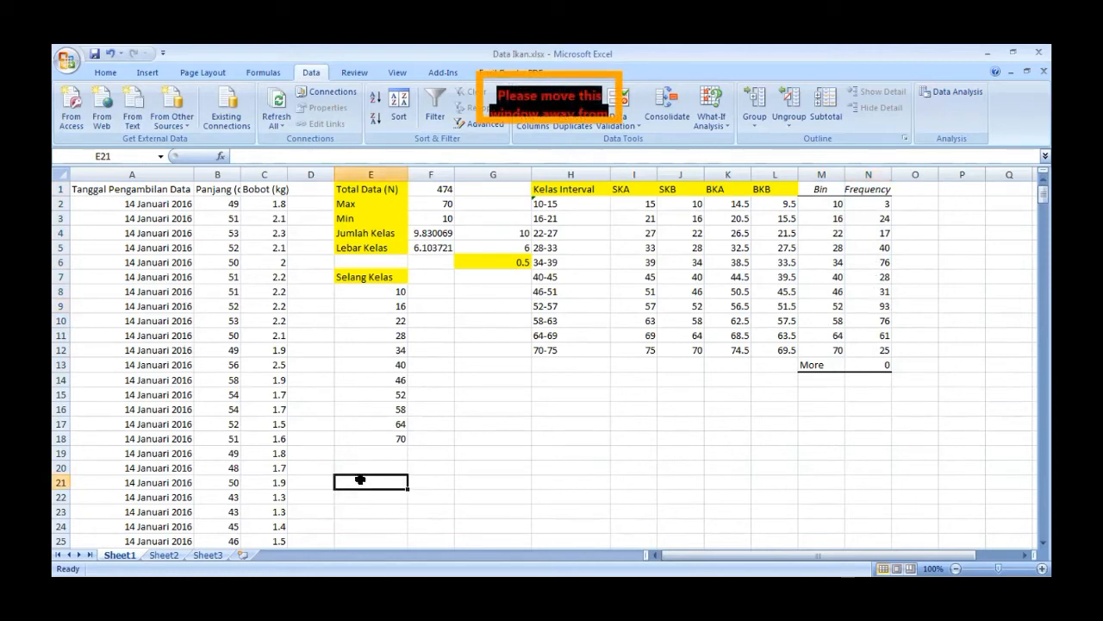
key(Down)
key(Down)
click(361, 479)
text(14)
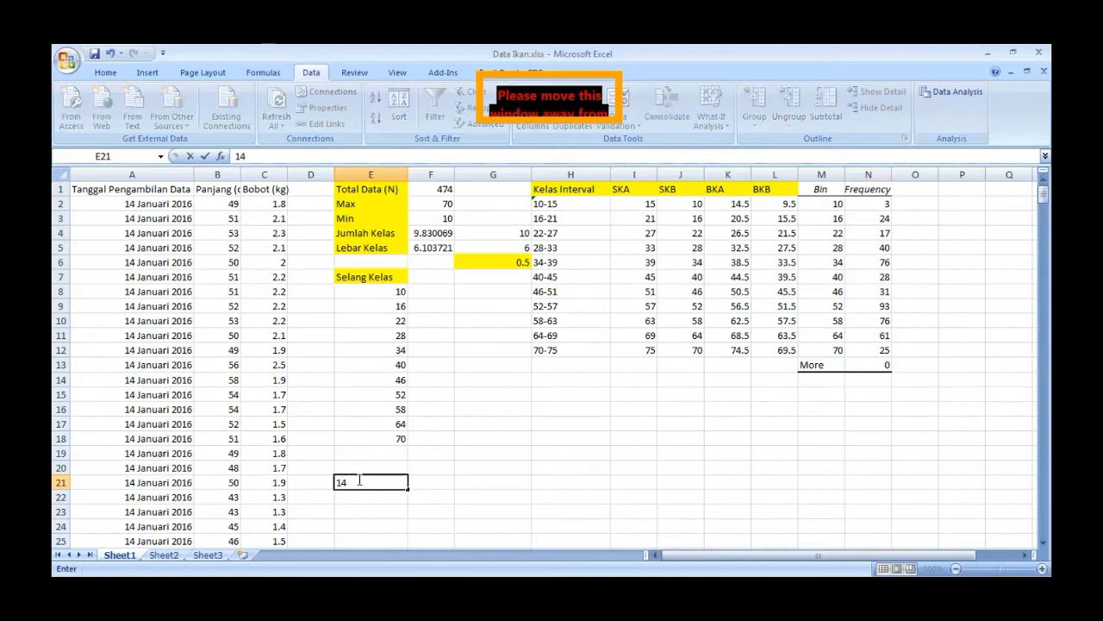
text( Jan 2016)
click(429, 482)
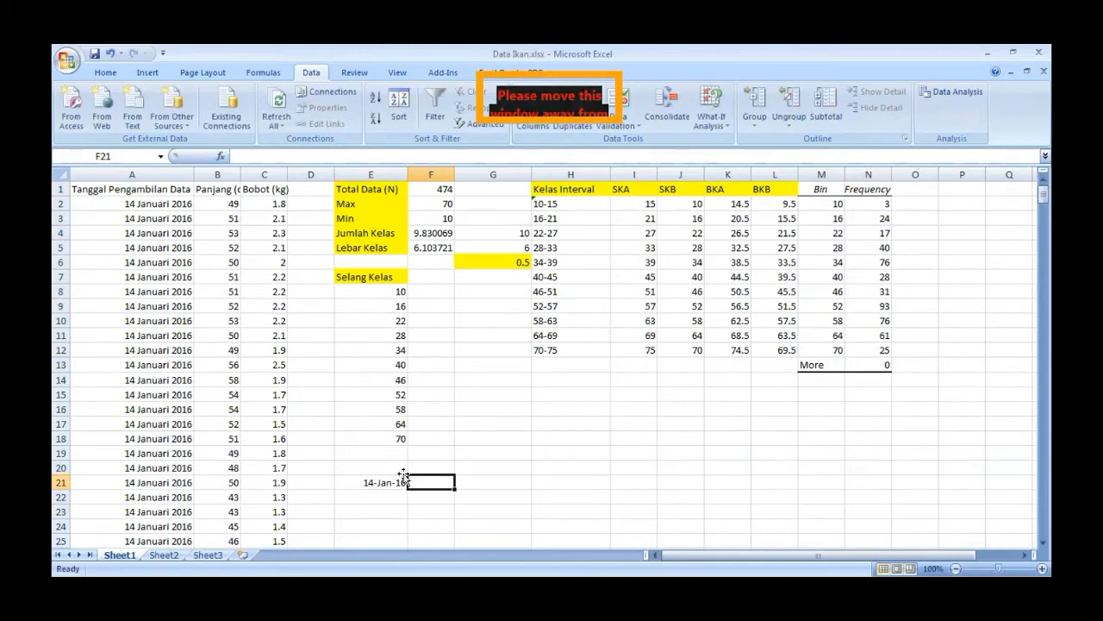
- Enter the second sampling date, 16-02-16, in F21 beside the first date
drag(1044, 196, 1043, 164)
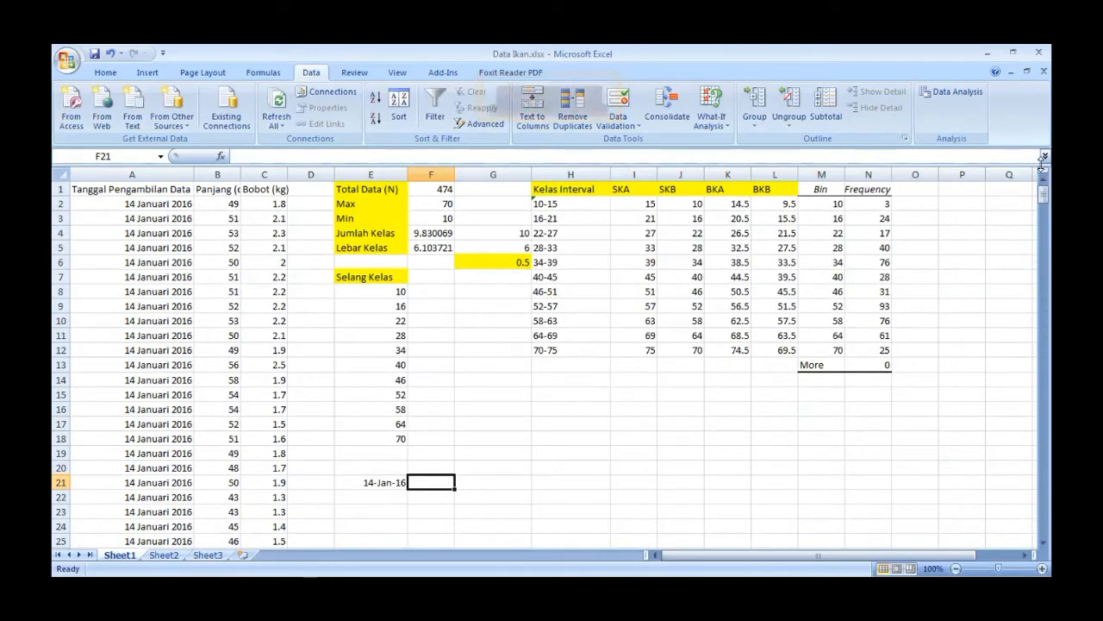
text(16-0)
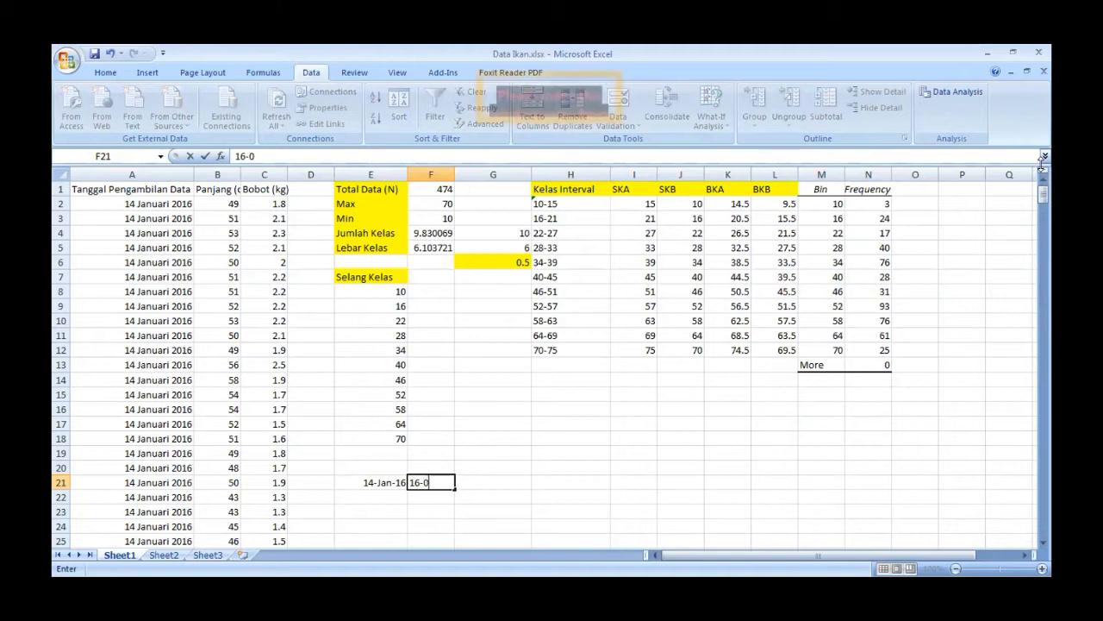
text(2-16)
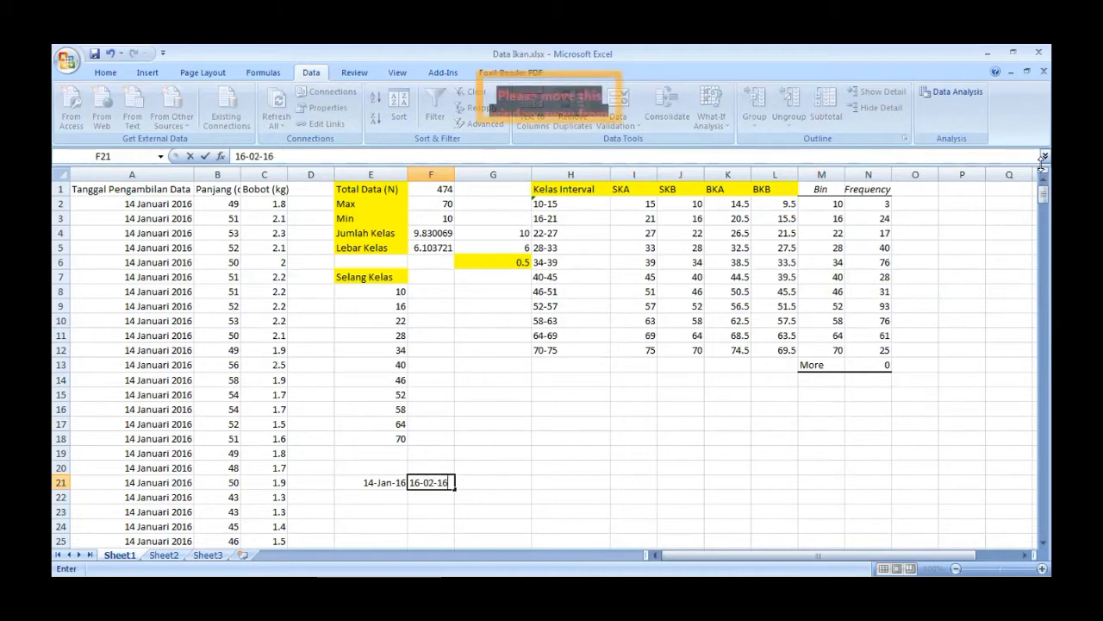
key(Tab)
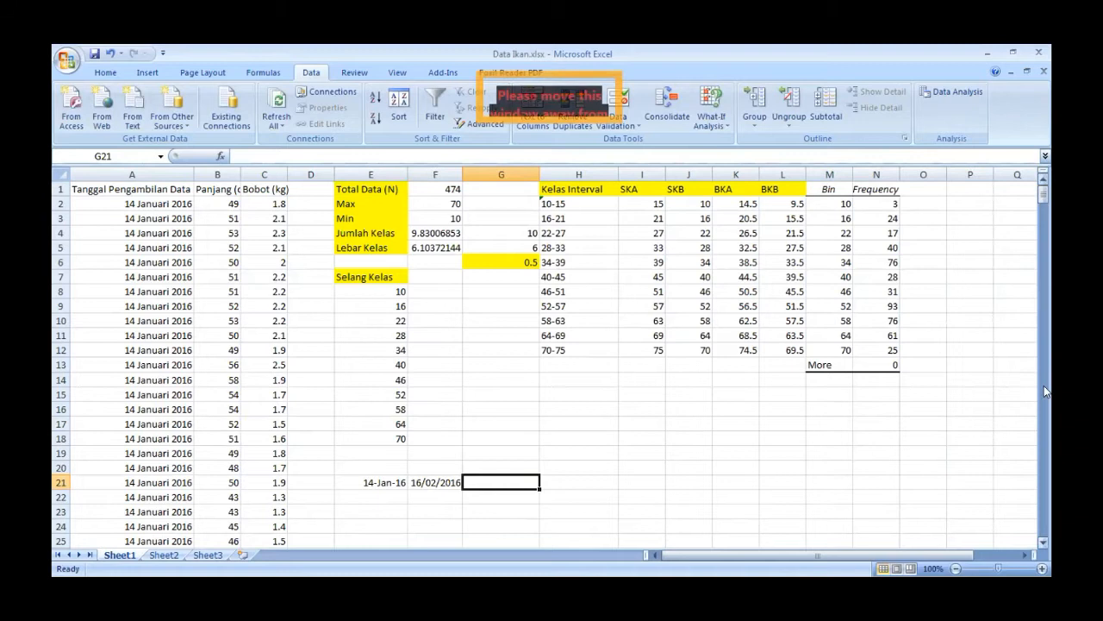
- Enter the third sampling date, 20/03/2016, in G21 beside the second date
click(378, 484)
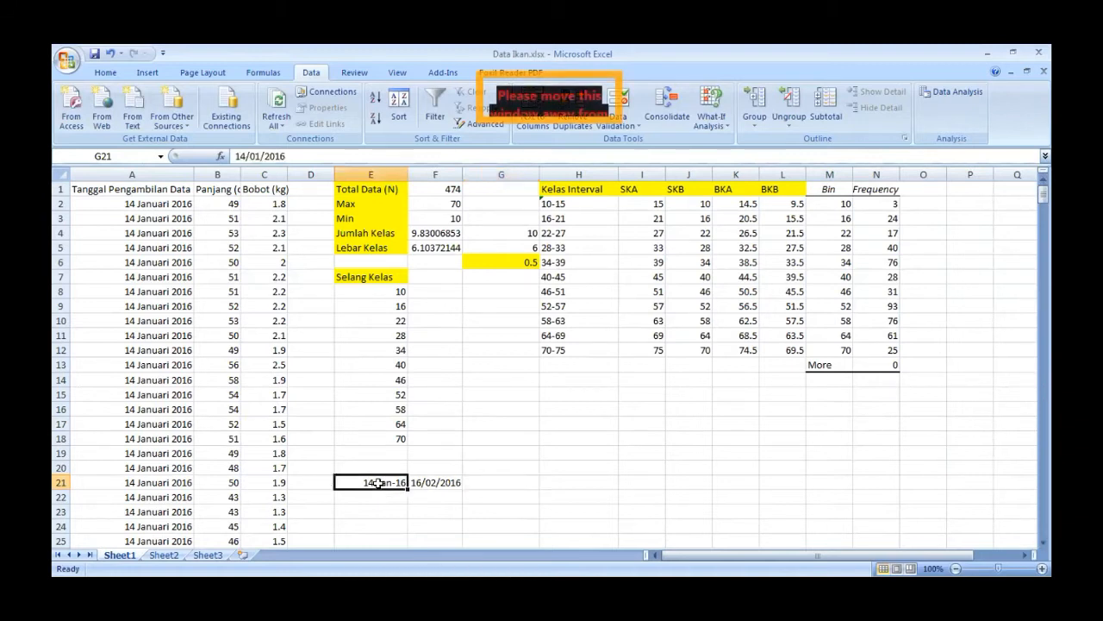
click(450, 483)
click(485, 482)
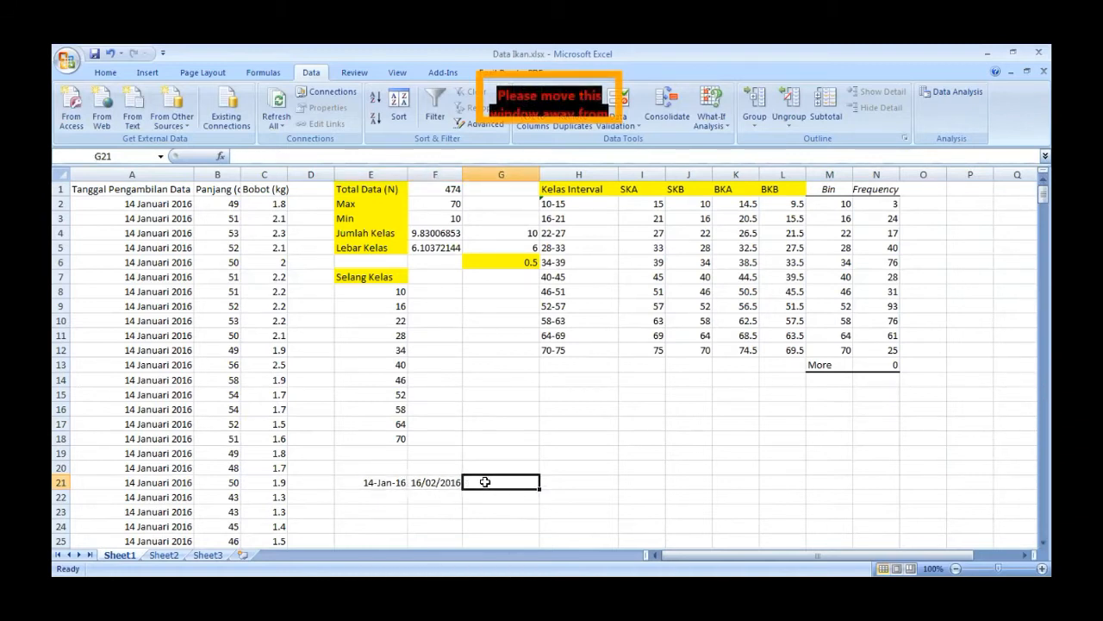
text(20/03/2)
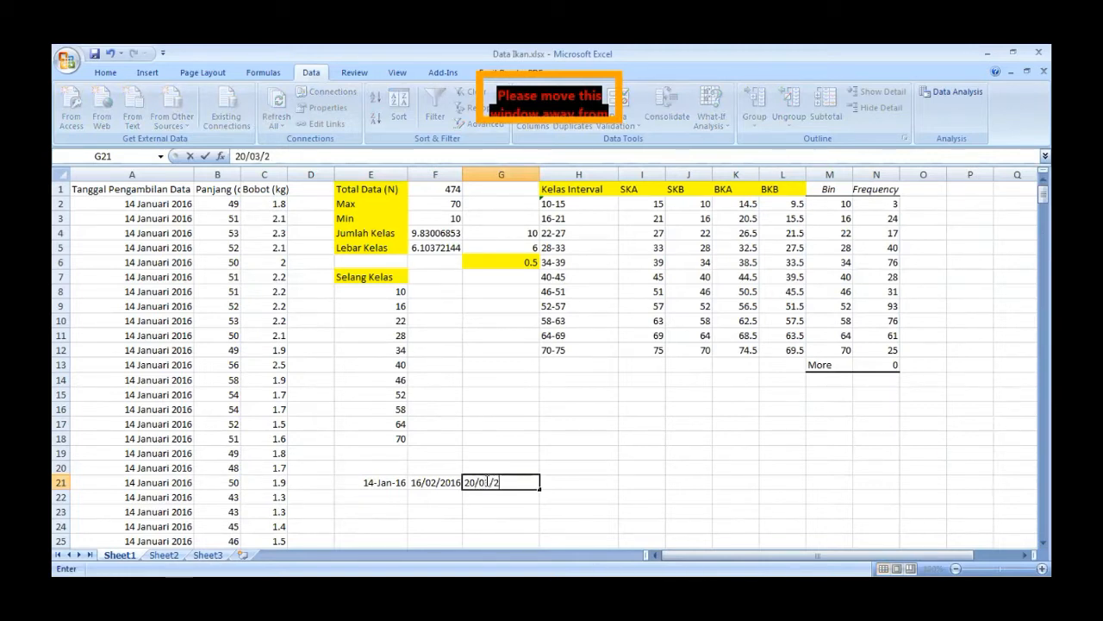
key(Return)
key(Up)
key(Left)
key(Left)
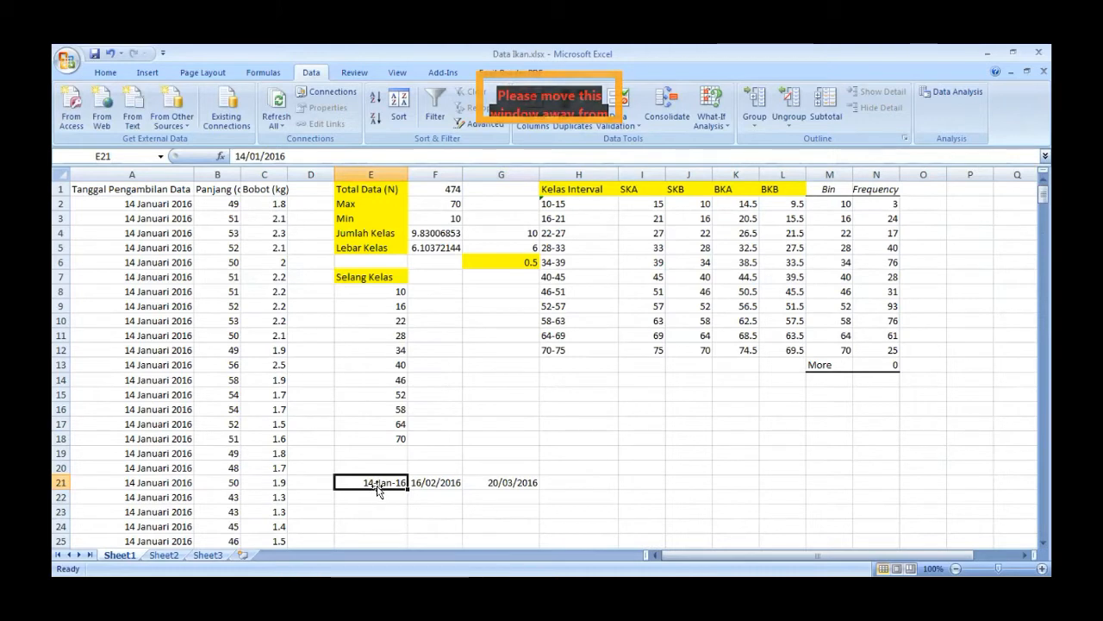
- Format the three sampling dates in E21:G21 with the Indonesian date type "14 Maret 2001"
drag(379, 487, 486, 477)
right_click(485, 477)
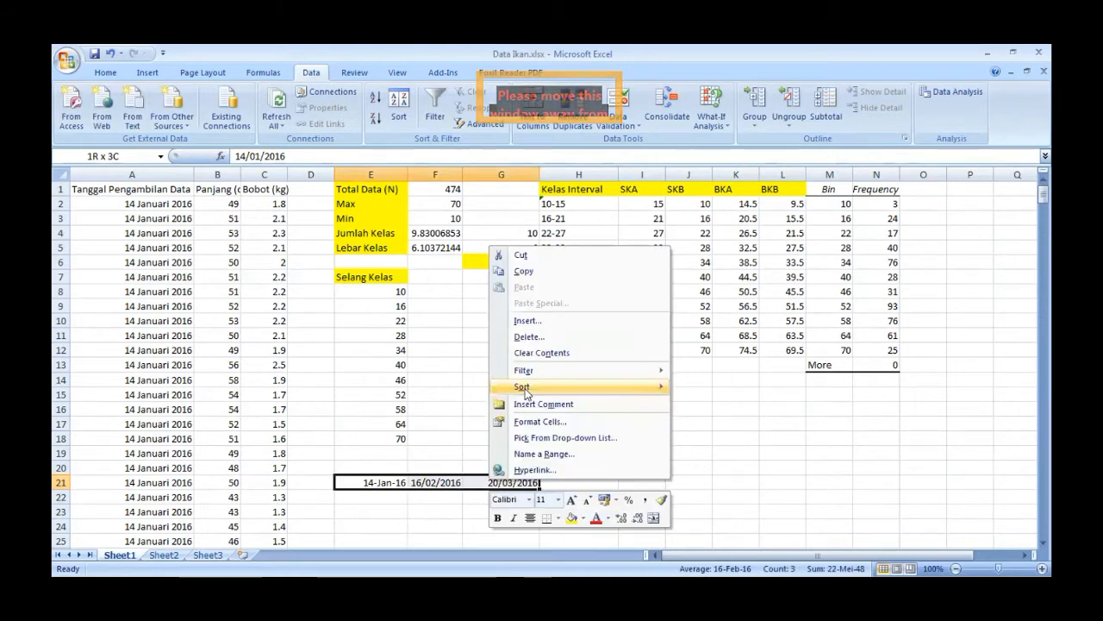
mouse_move(529, 383)
click(539, 421)
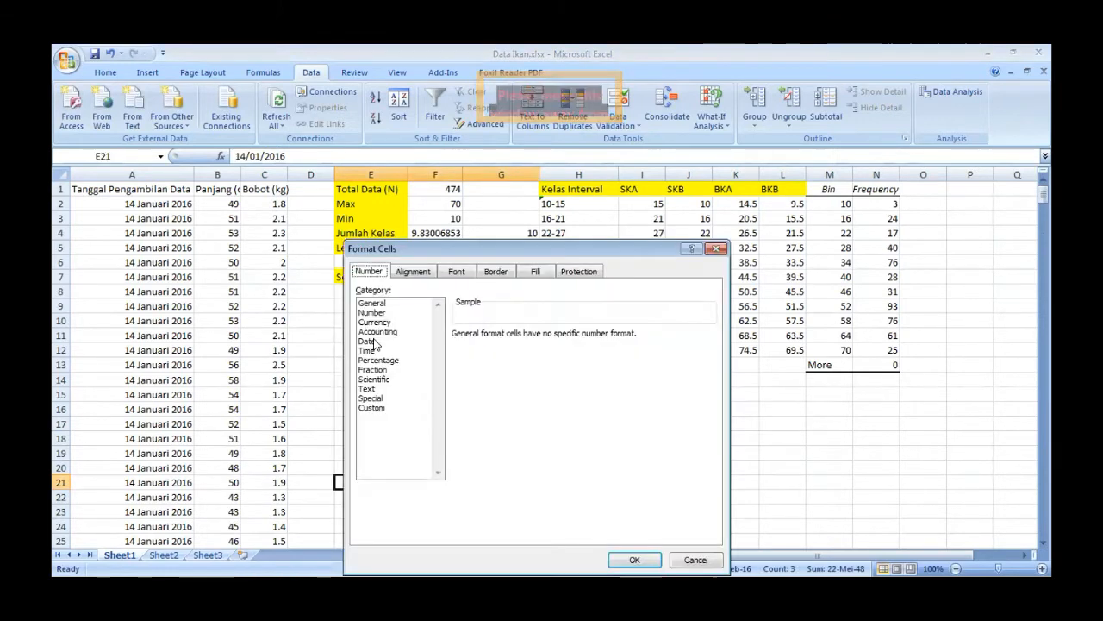
click(367, 341)
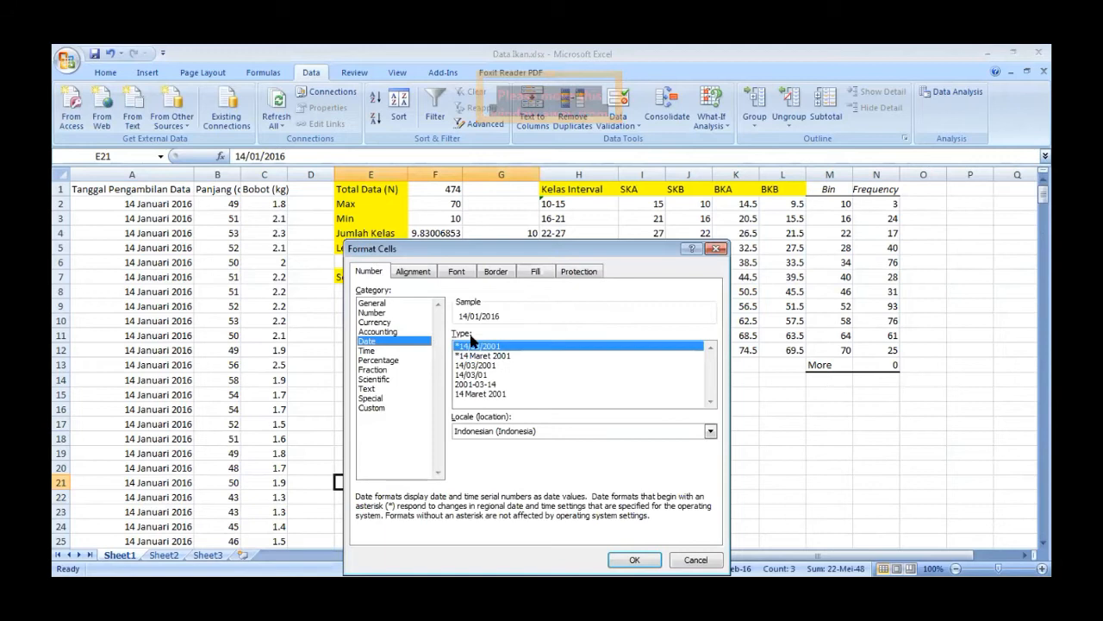
click(496, 394)
click(636, 558)
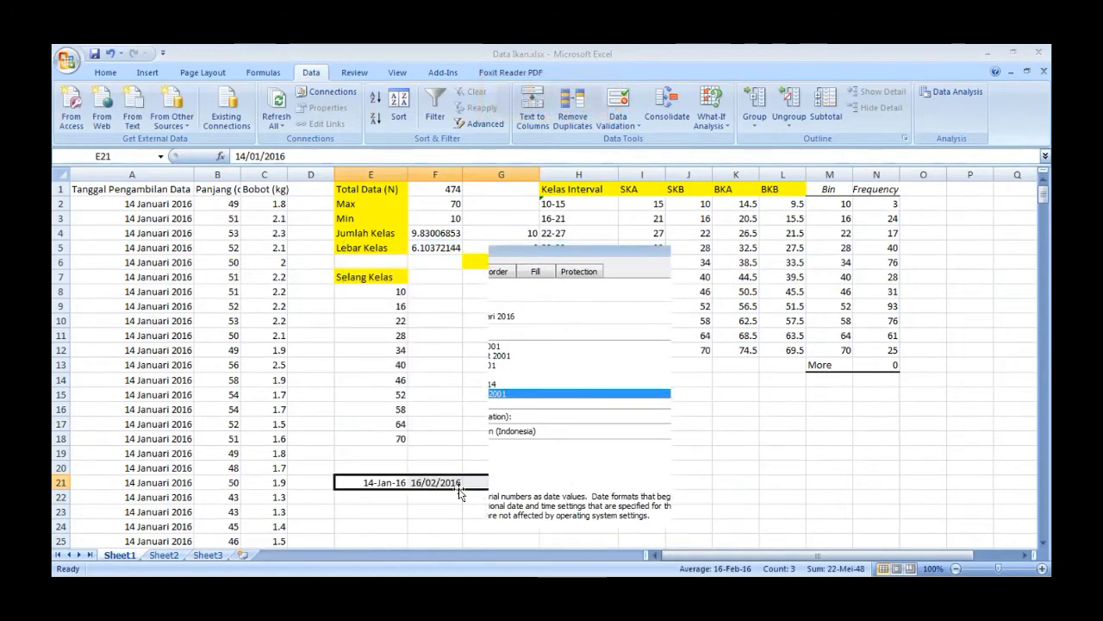
click(399, 495)
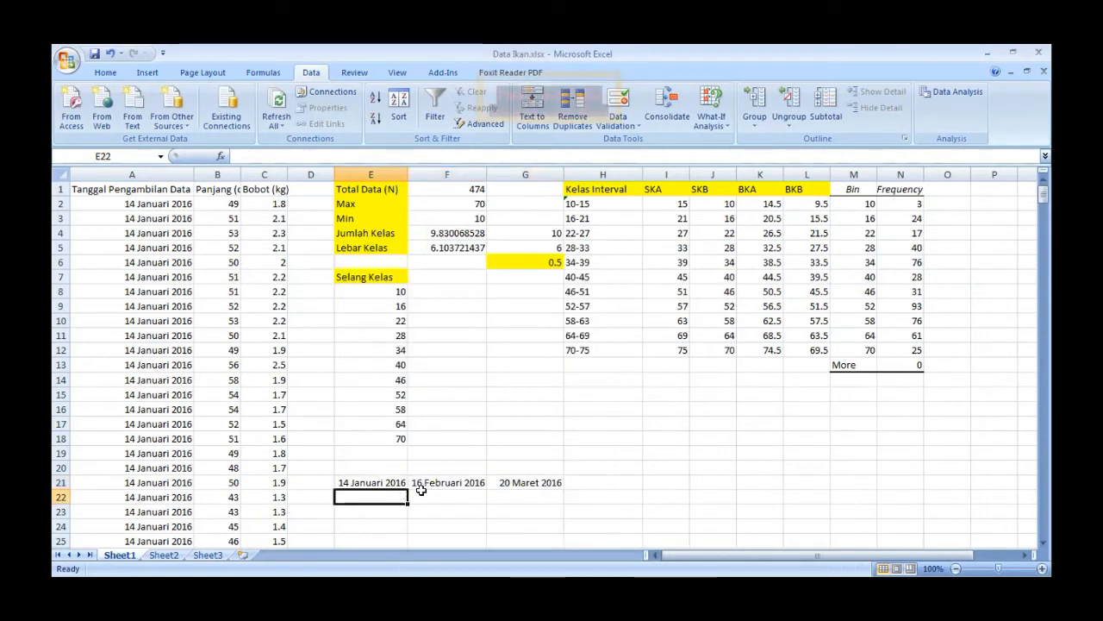
- Copy the bin values in M2:M12 into the column starting at D22 as the new table's class labels
click(1041, 543)
click(1041, 543)
click(1040, 543)
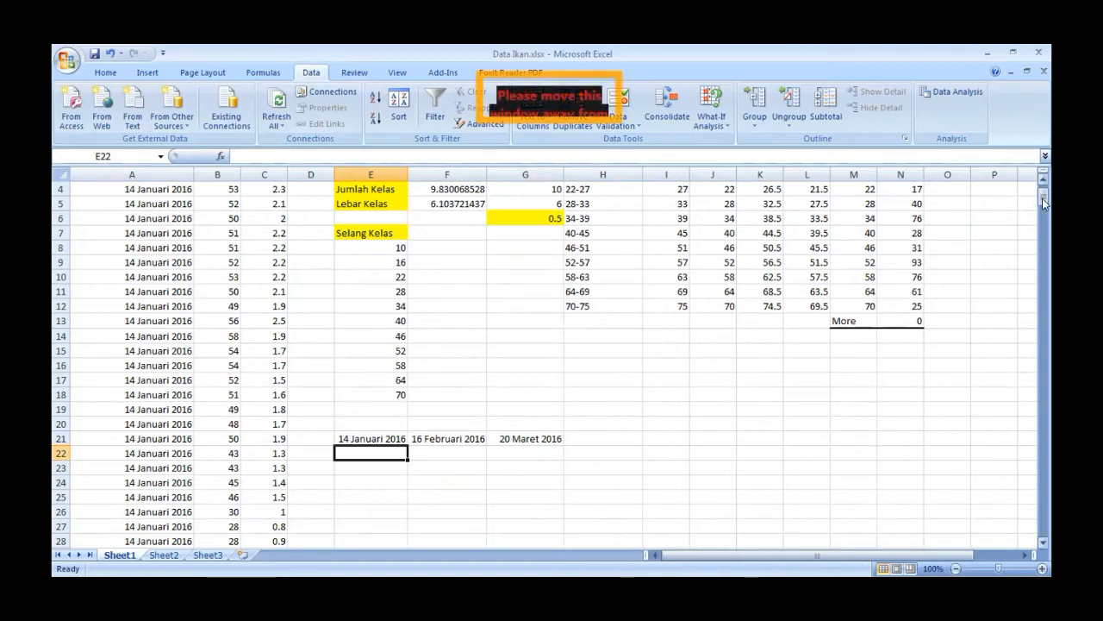
scroll(902, 207, up, 1)
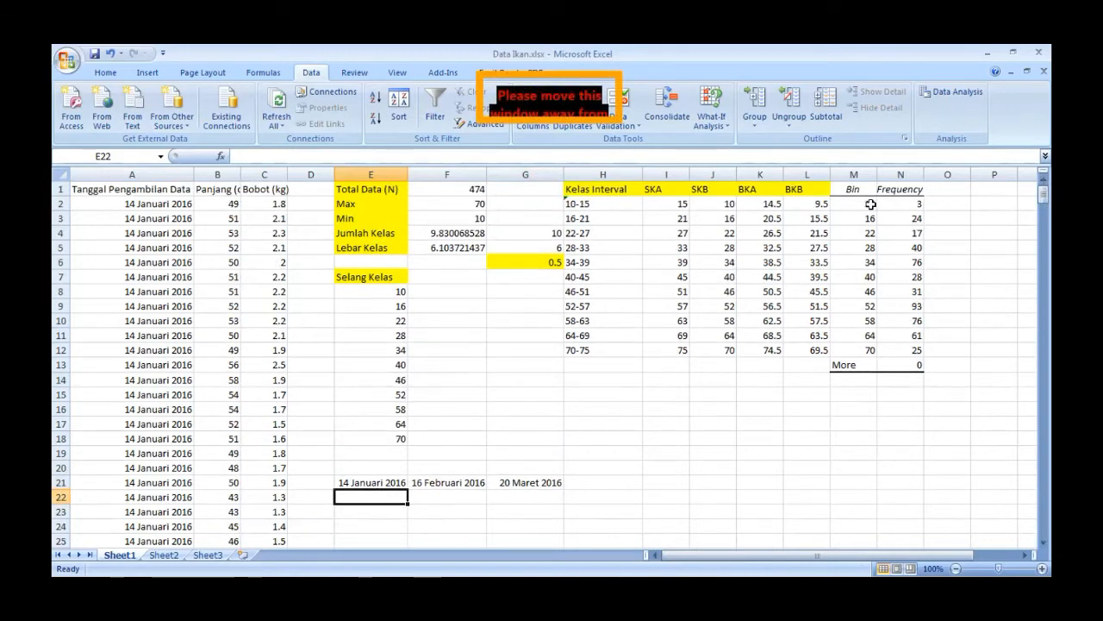
drag(865, 202, 867, 345)
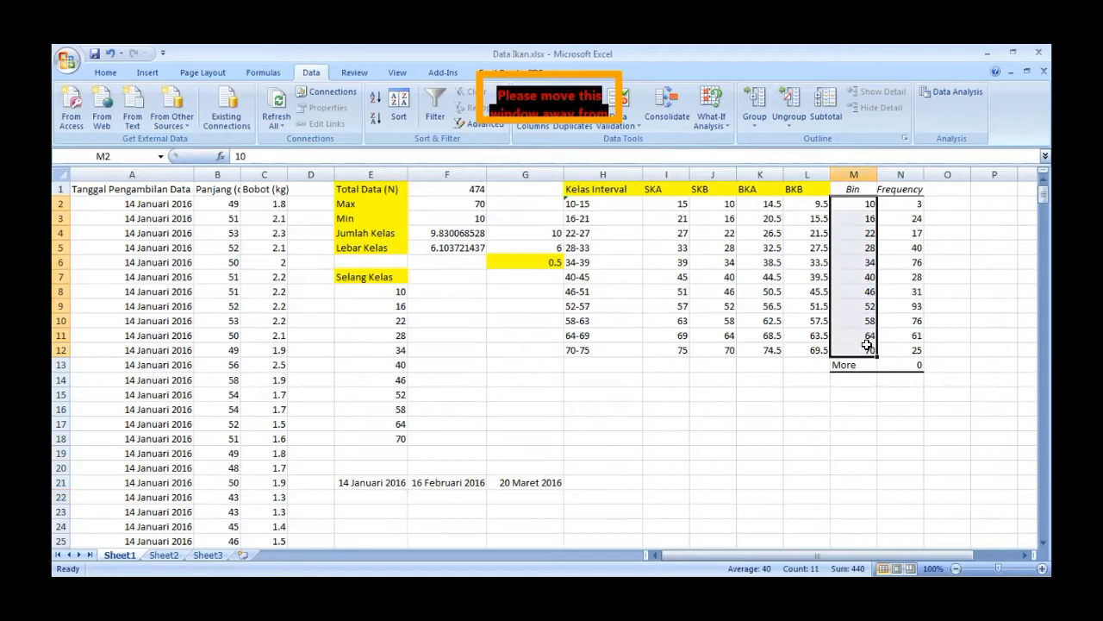
key(ctrl+c)
drag(1043, 195, 1042, 201)
click(319, 365)
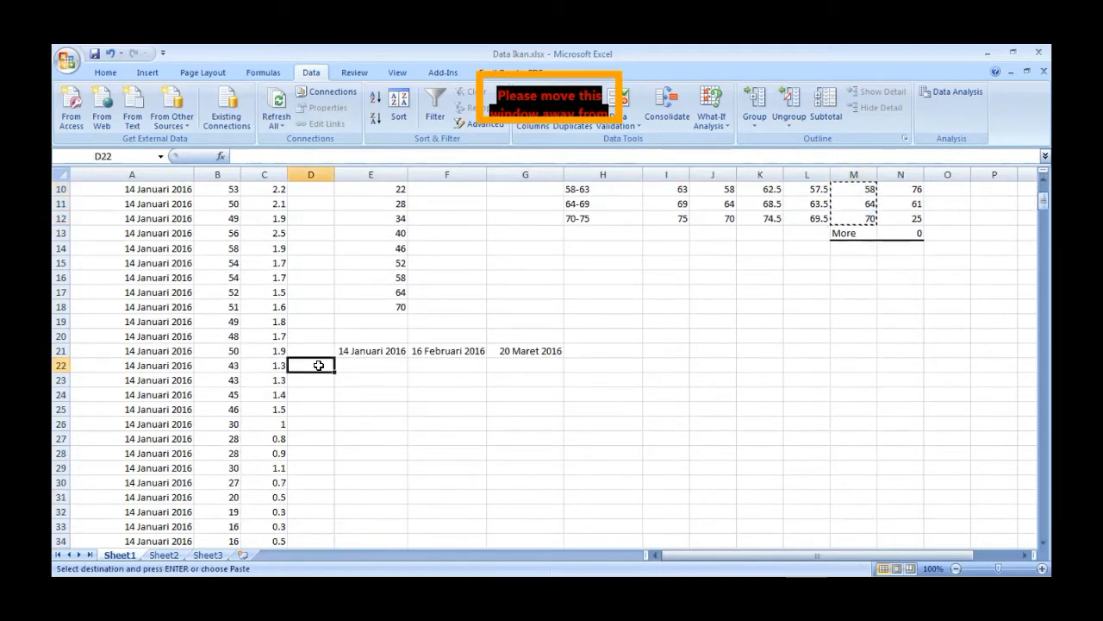
key(ctrl+v)
- Fill the sampling-date table D21:G32 with yellow
drag(318, 354, 533, 506)
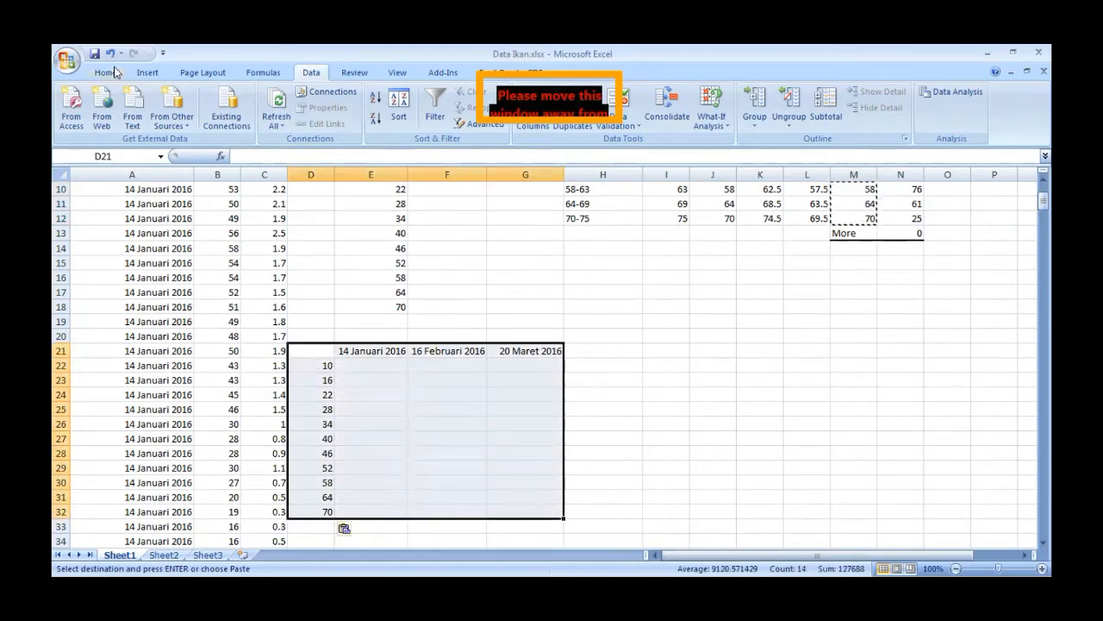
click(115, 72)
click(267, 118)
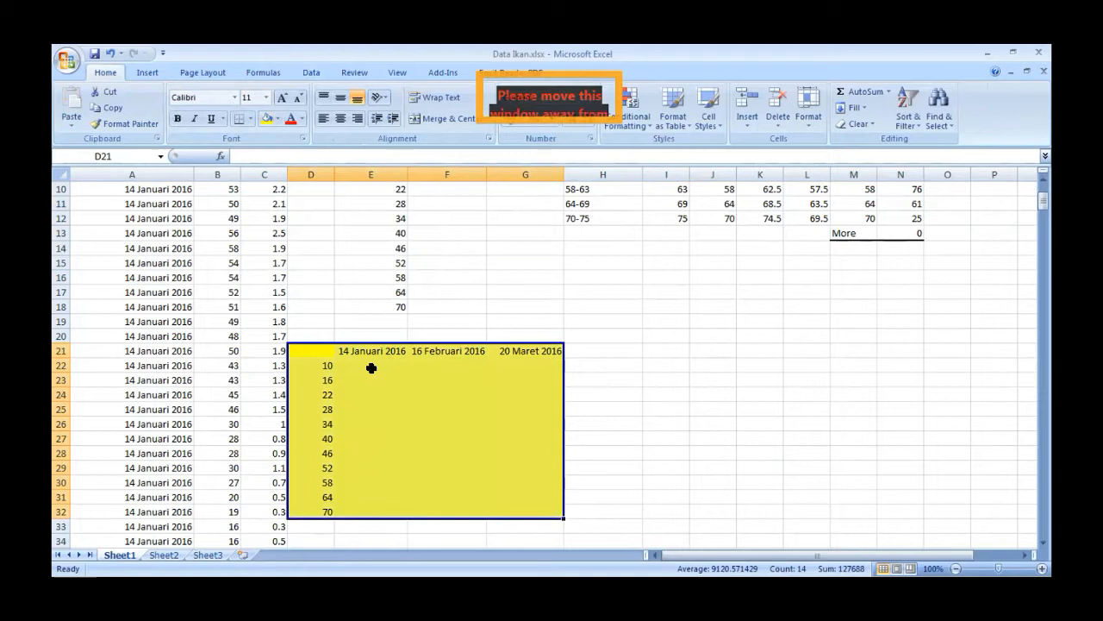
click(370, 368)
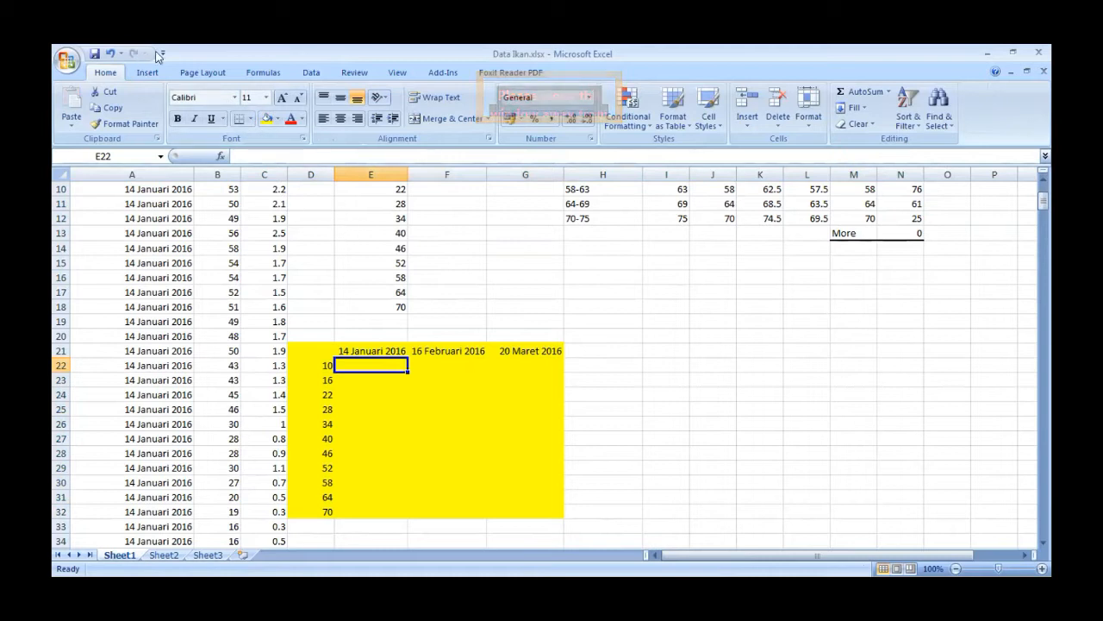
- Start the Histogram analysis and set its input range to the 14 Januari 2016 lengths in B2:B147
click(310, 73)
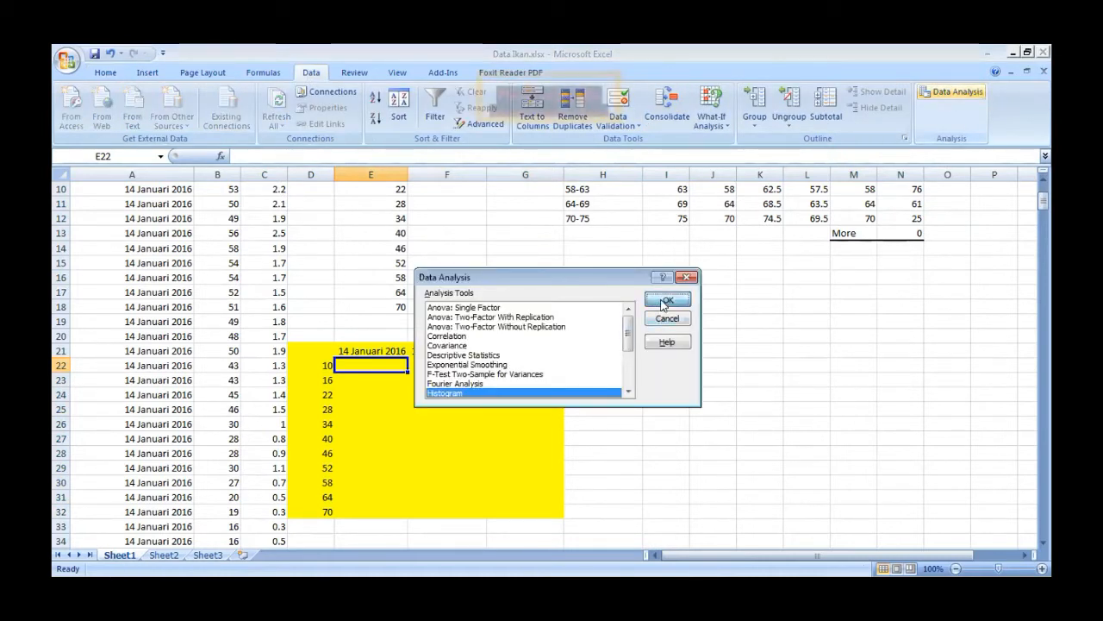
click(664, 302)
click(615, 289)
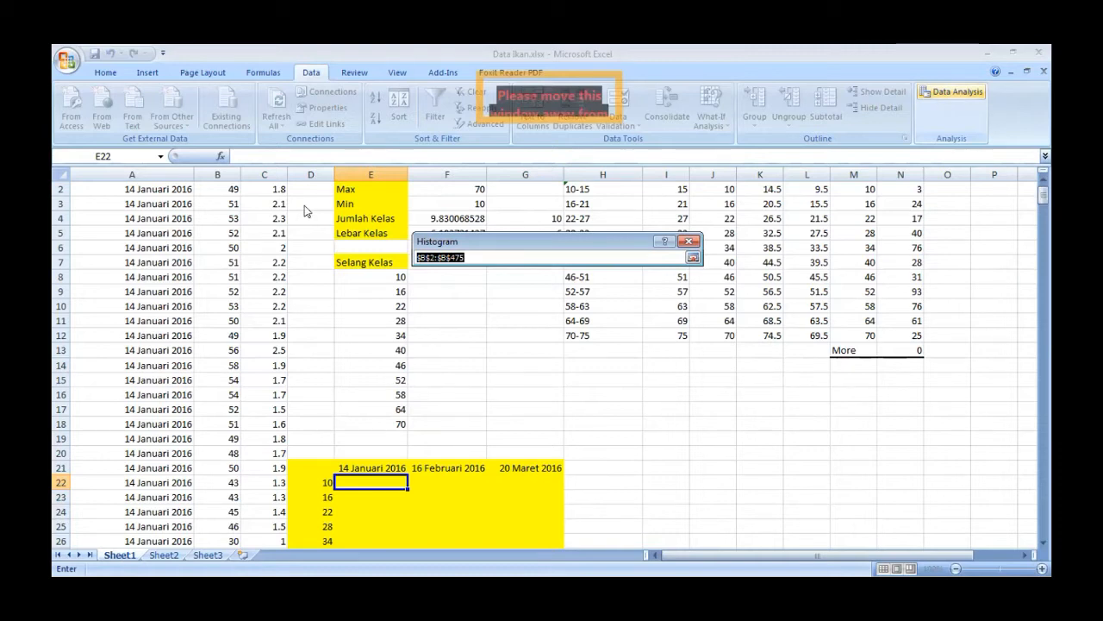
drag(217, 189, 222, 389)
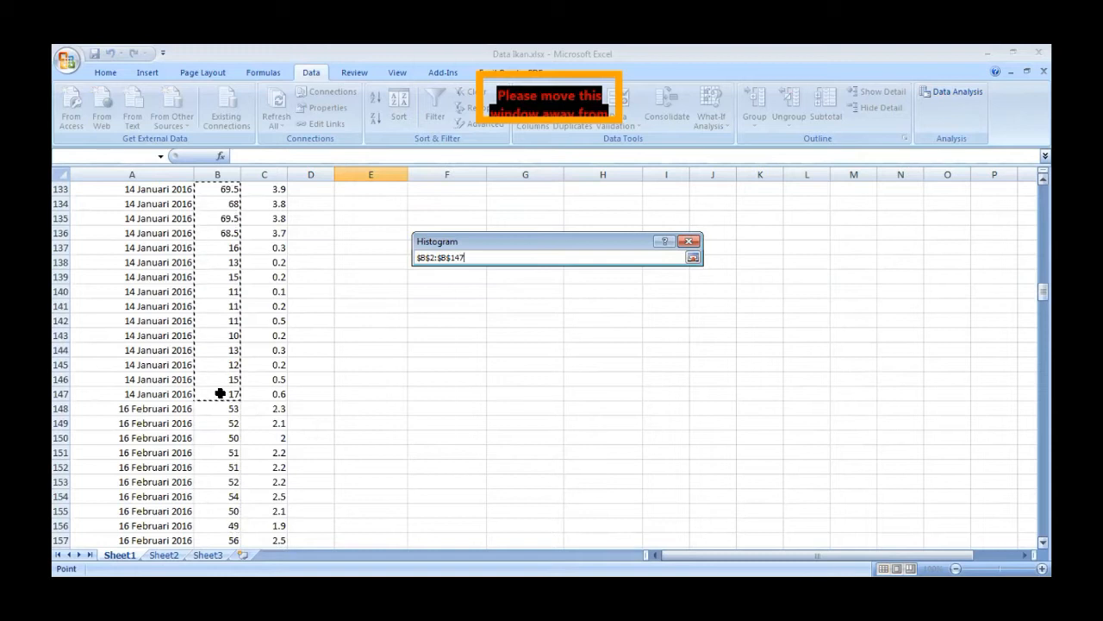
click(694, 255)
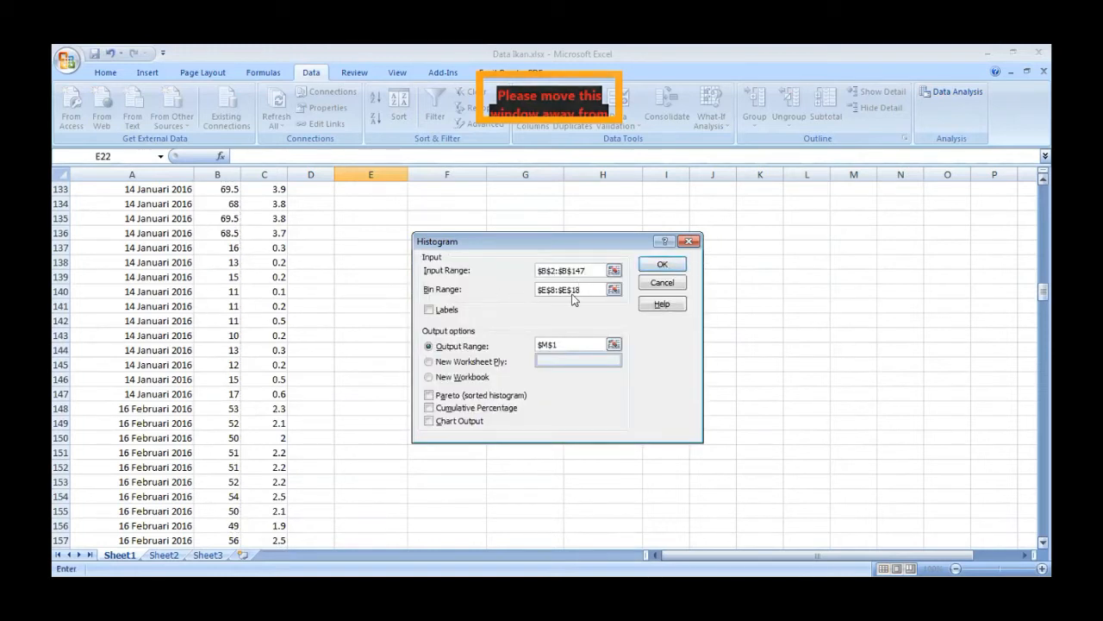
- Replace the histogram's output range with cell H21 and generate the 14 Januari 2016 frequency table
drag(1039, 294, 1038, 199)
drag(608, 235, 347, 230)
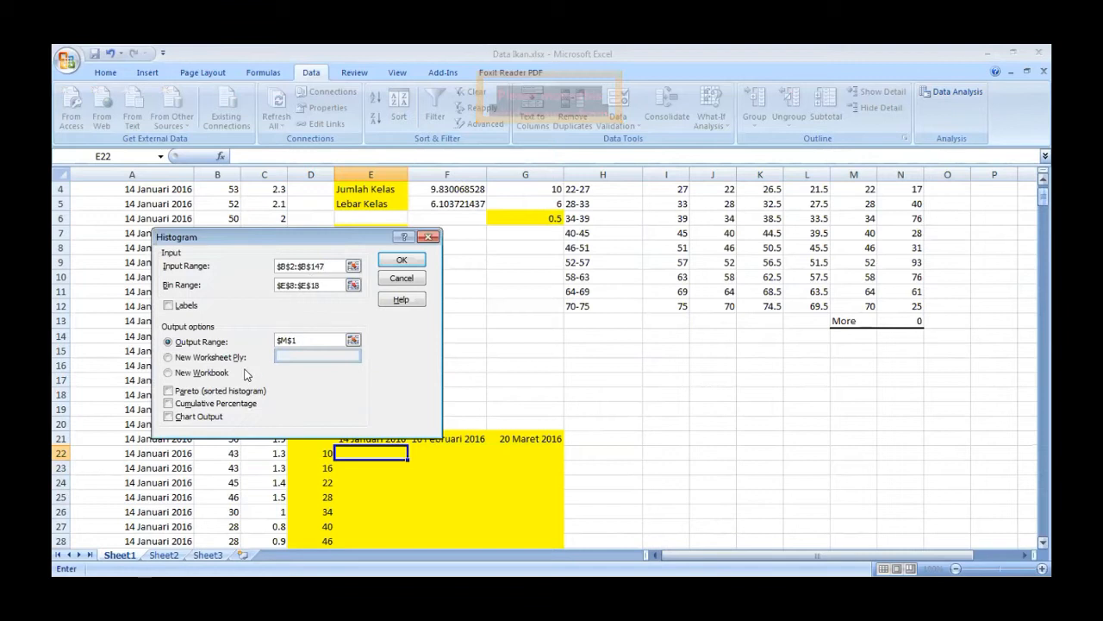
click(295, 341)
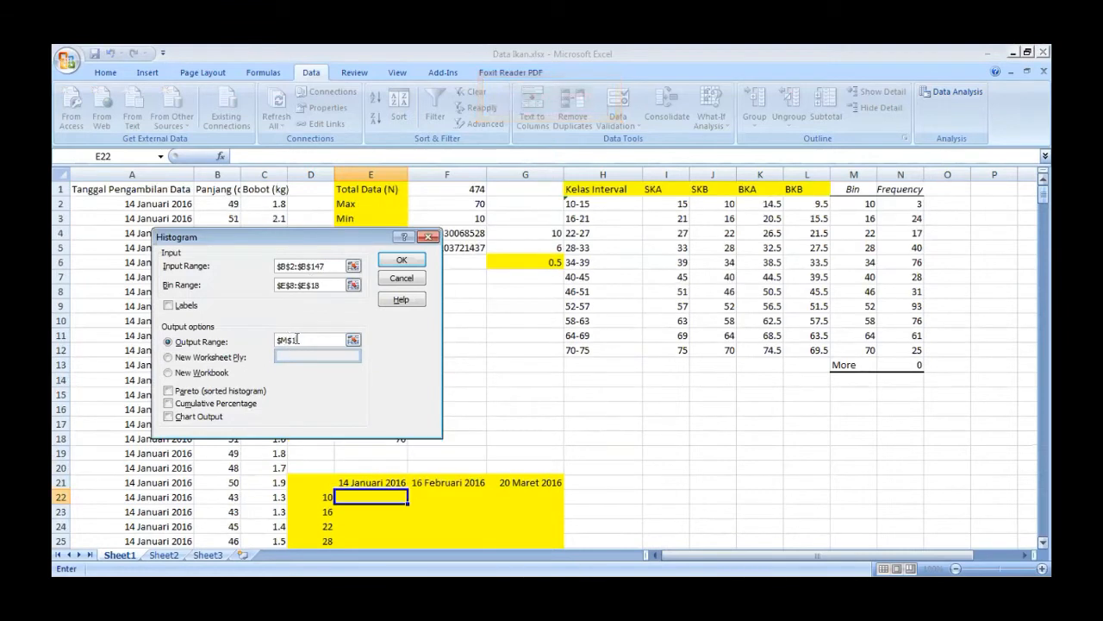
shift+click(581, 479)
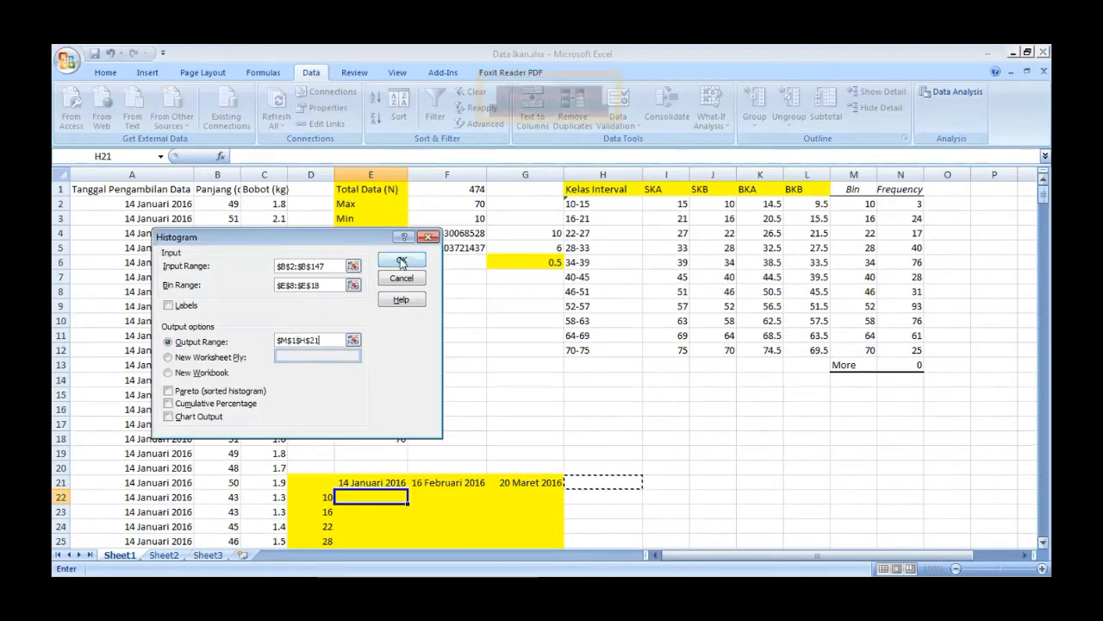
click(298, 340)
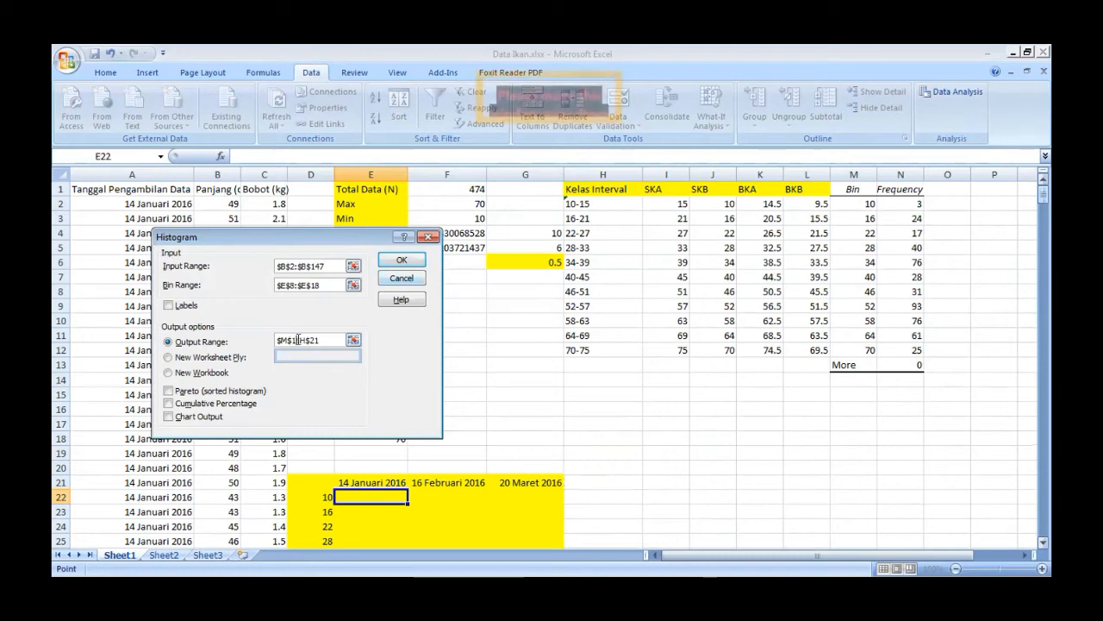
key(BackSpace)
key(BackSpace)
key(BackSpace)
key(BackSpace)
key(BackSpace)
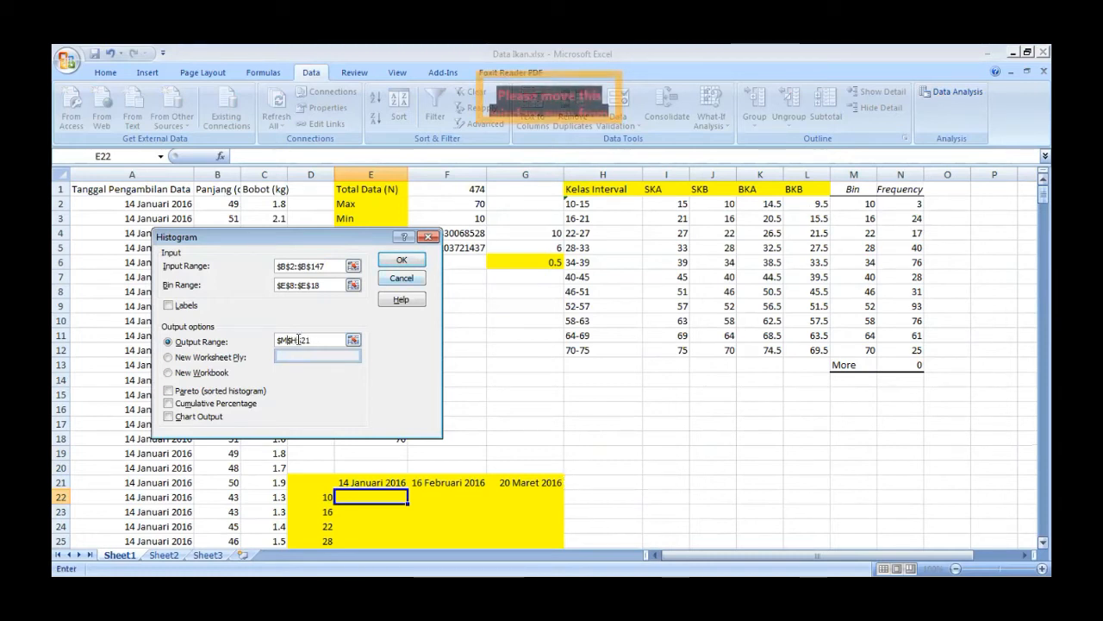
key(BackSpace)
key(BackSpace)
key(BackSpace)
key(BackSpace)
key(BackSpace)
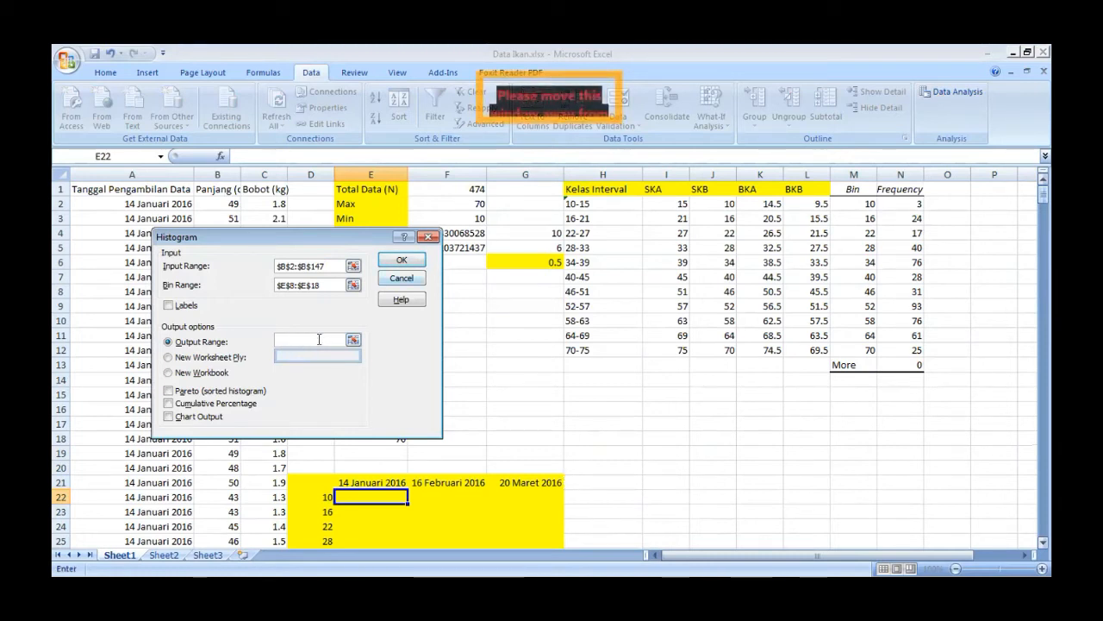
click(584, 481)
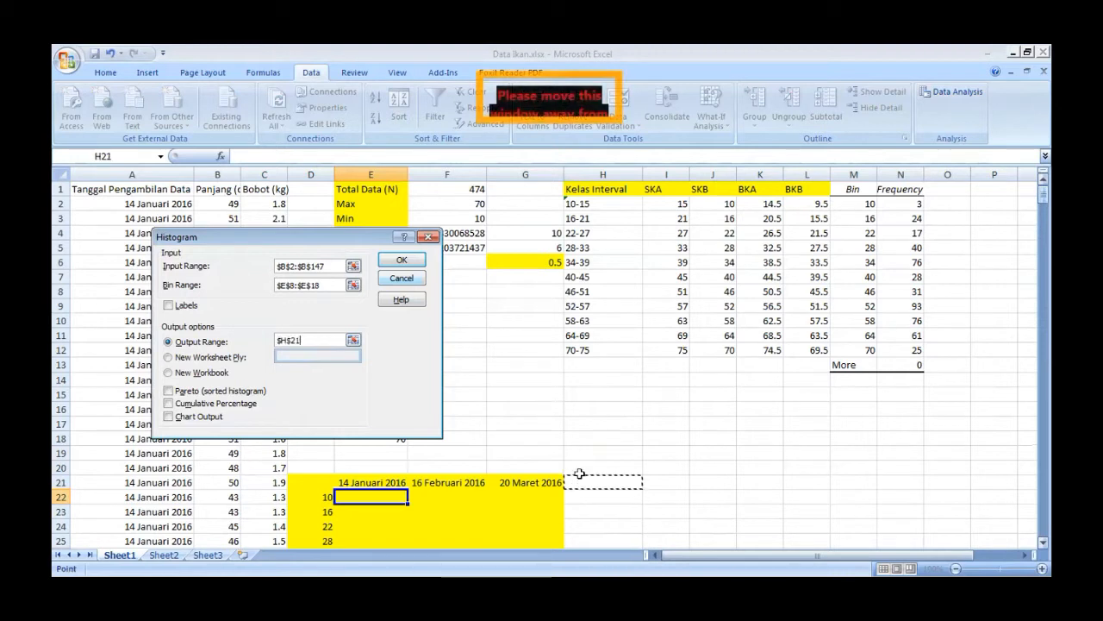
click(401, 259)
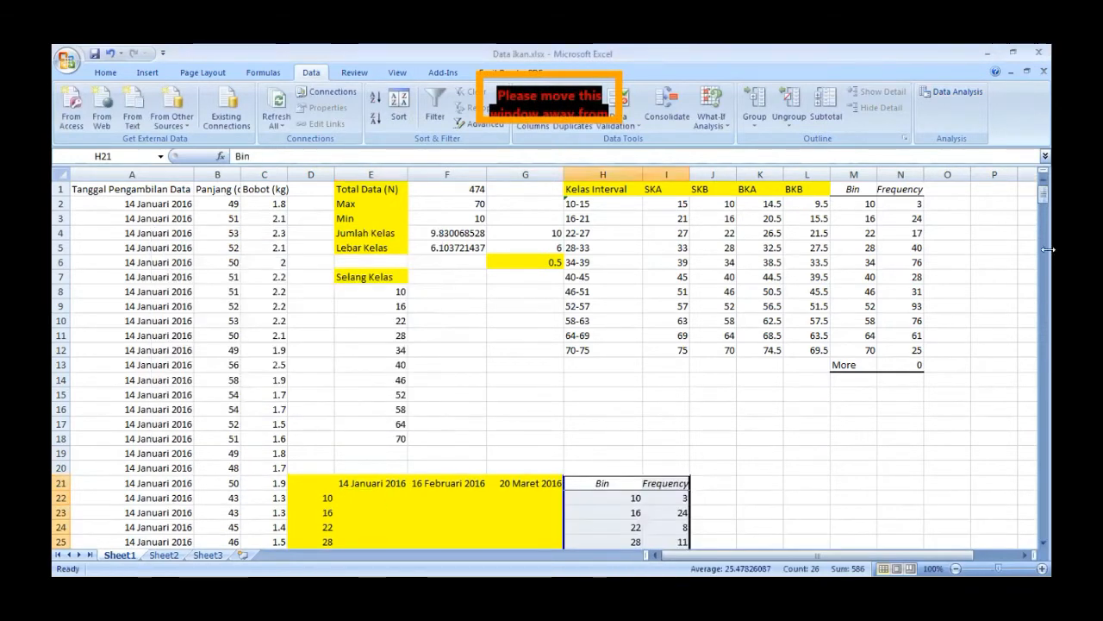
- Copy the frequencies in I22:I32 into the 14 Januari 2016 column, starting at E22
drag(1043, 194, 1043, 203)
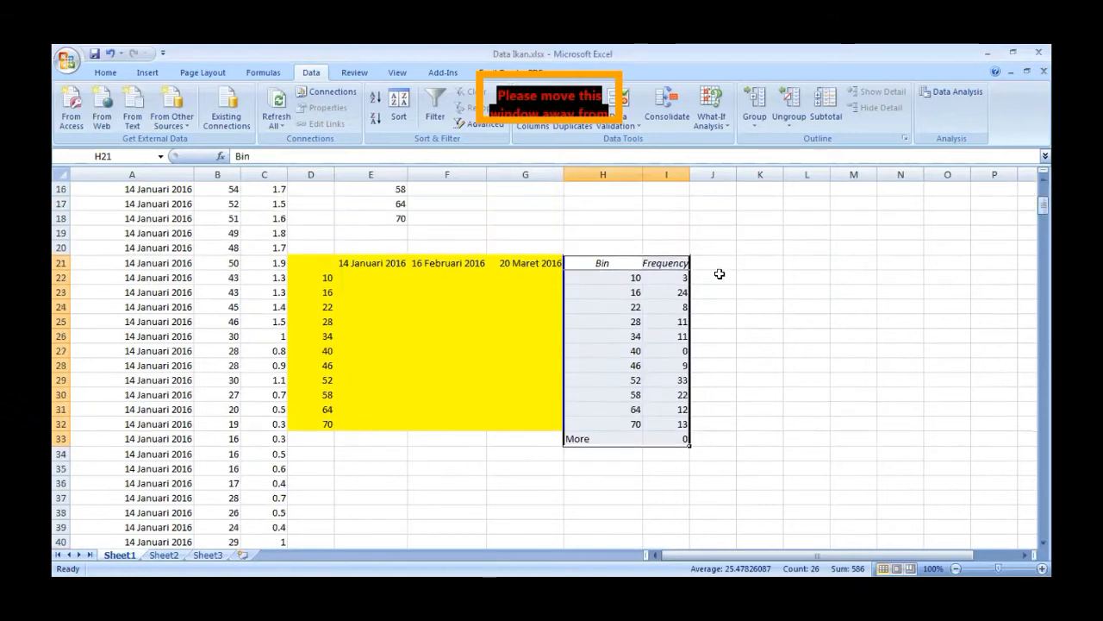
drag(673, 275, 682, 424)
key(ctrl+c)
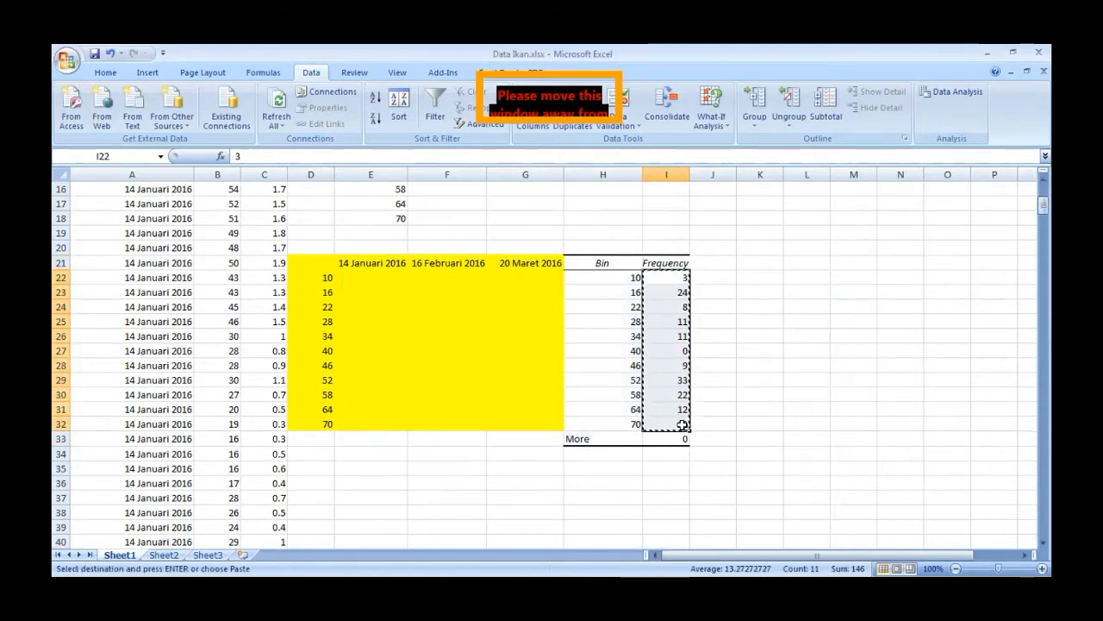
click(353, 277)
key(ctrl+v)
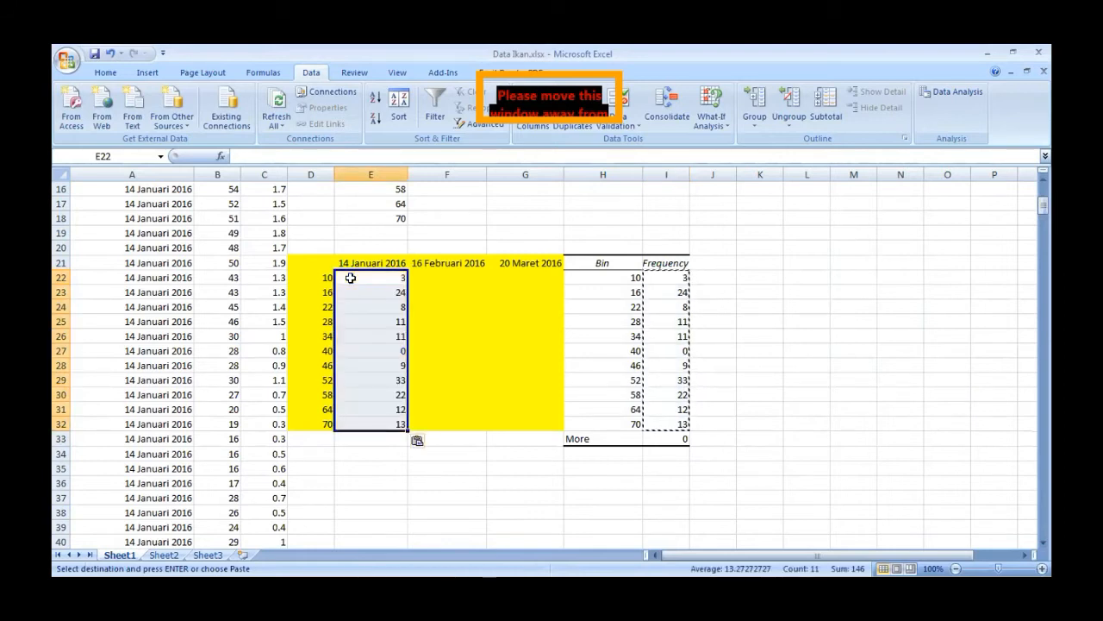
- Run the Histogram analysis on the 16 Februari 2016 lengths in B148:B307, overwriting the existing output at H21
click(104, 72)
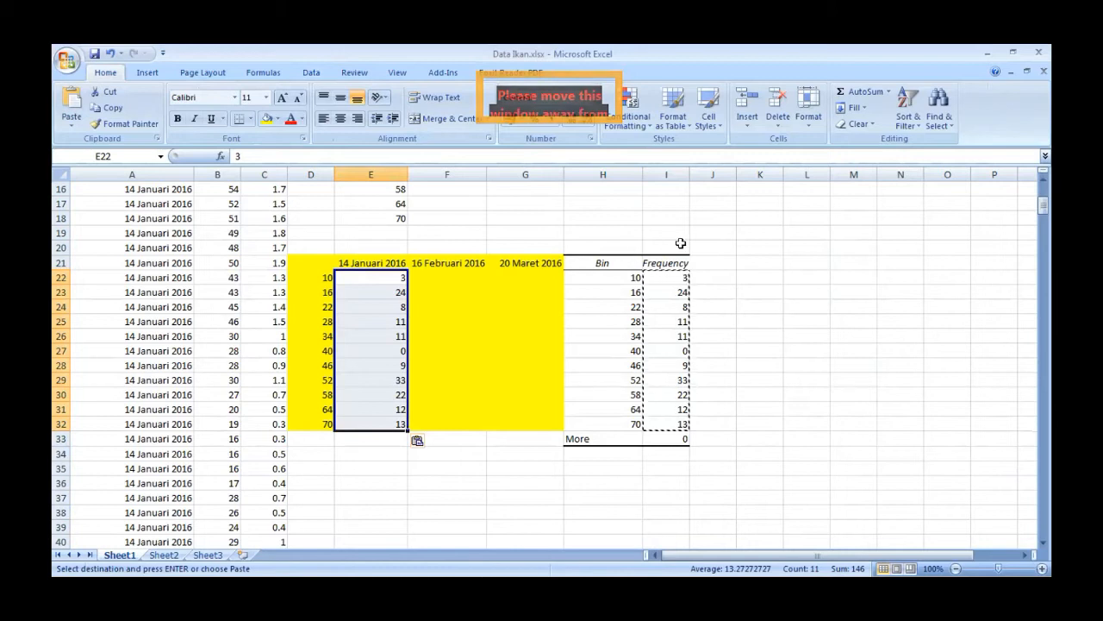
click(608, 250)
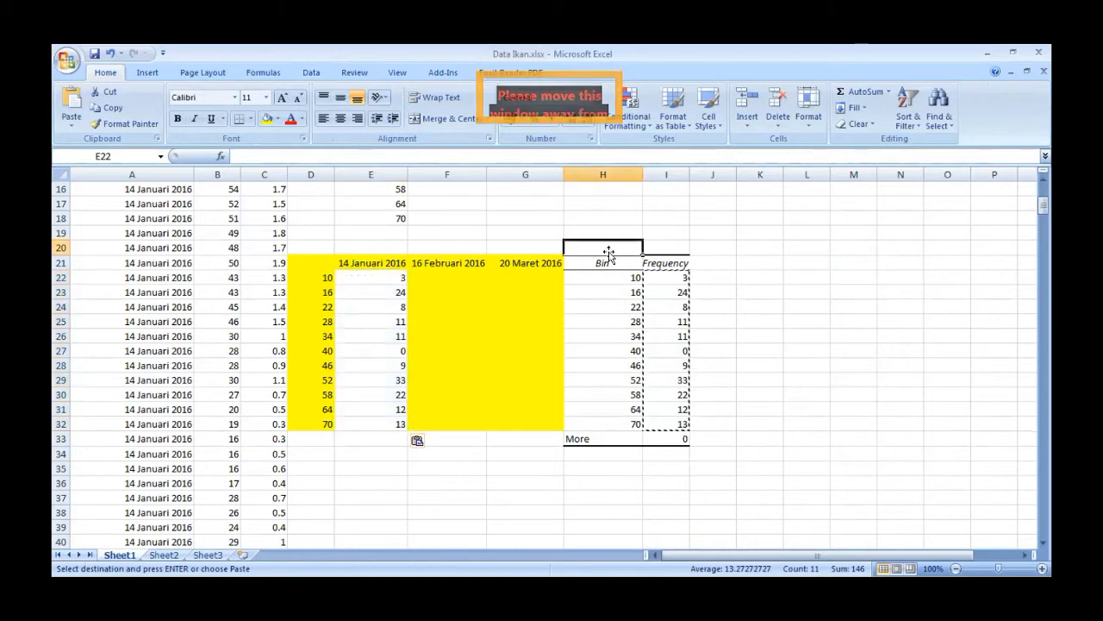
click(319, 74)
click(957, 92)
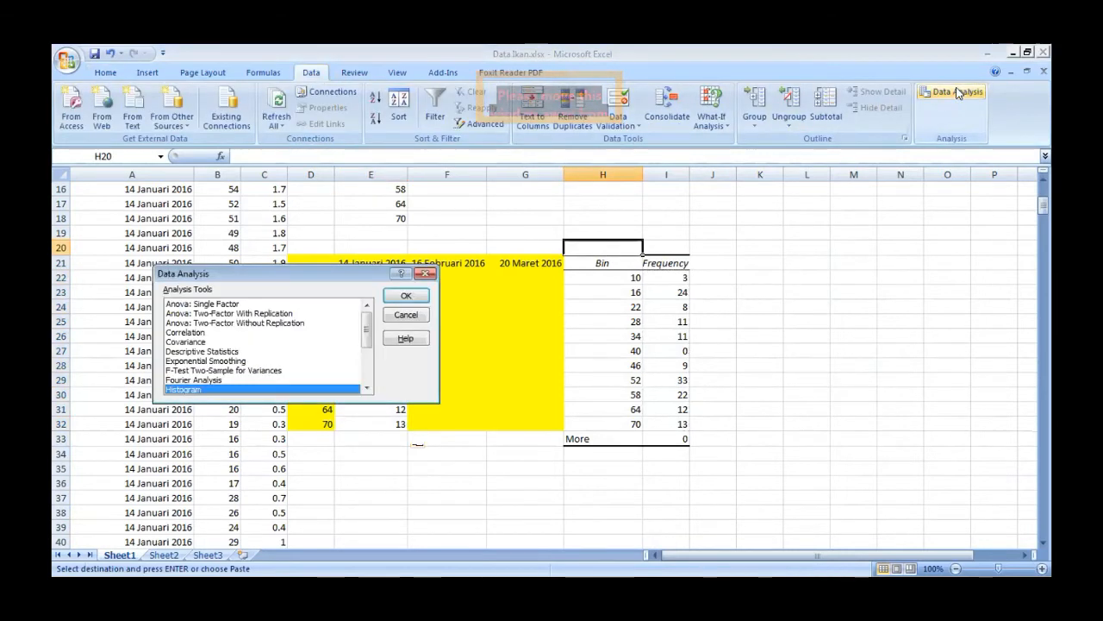
click(410, 296)
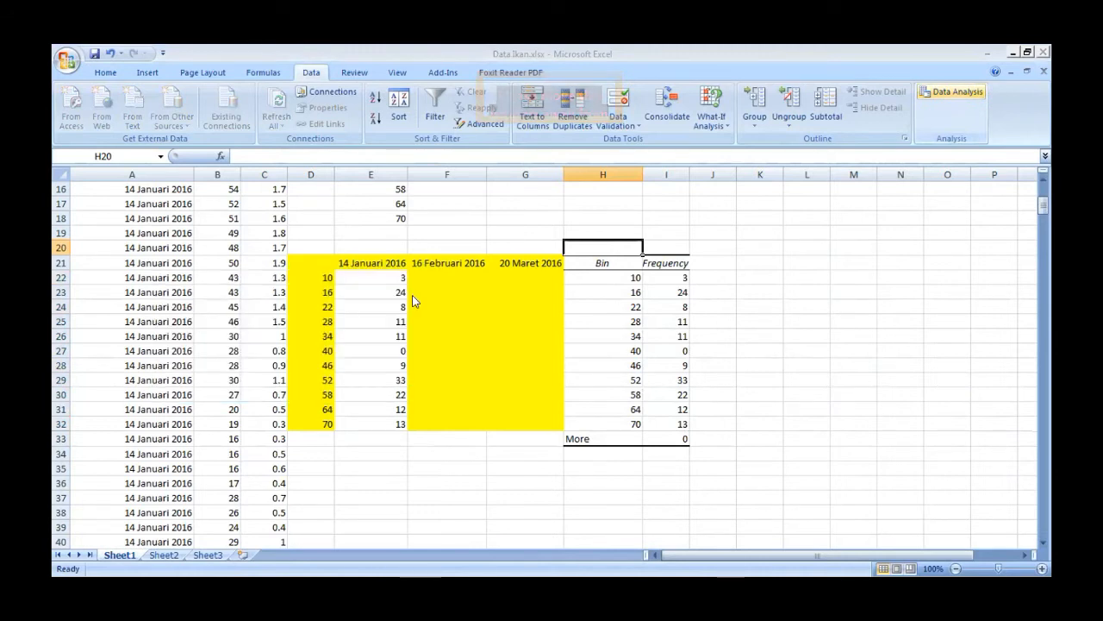
drag(306, 231, 666, 229)
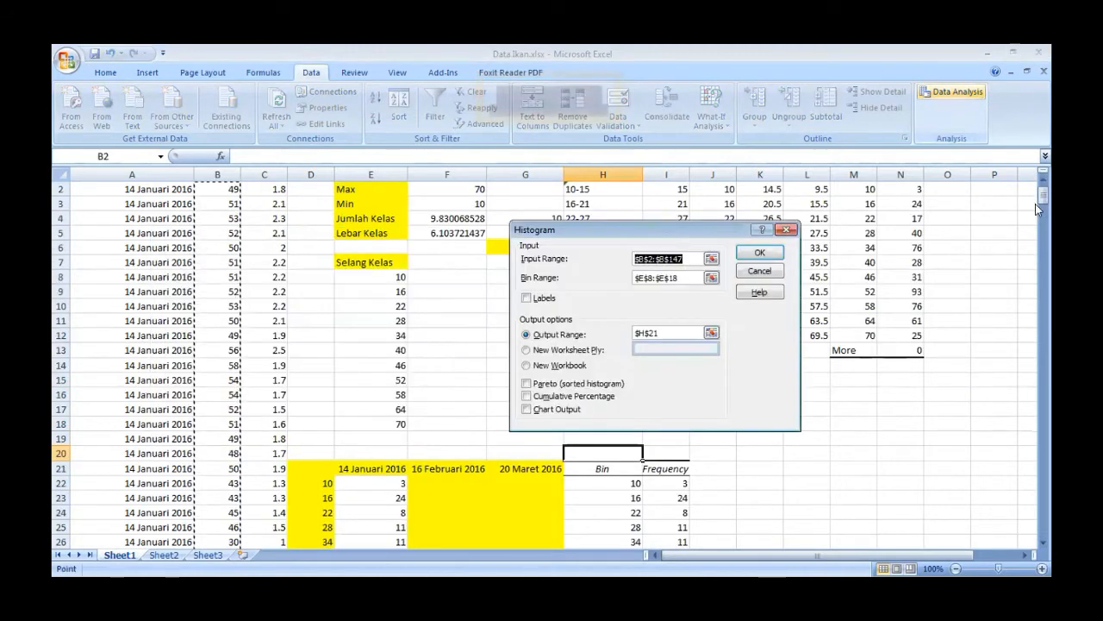
drag(1042, 198, 1042, 297)
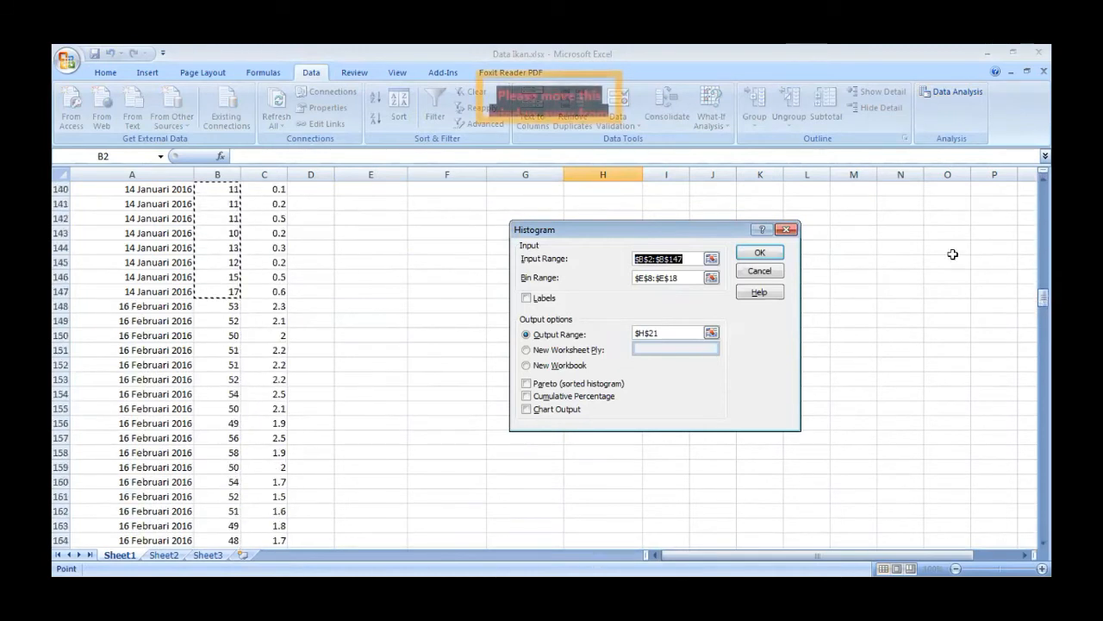
drag(232, 306, 233, 308)
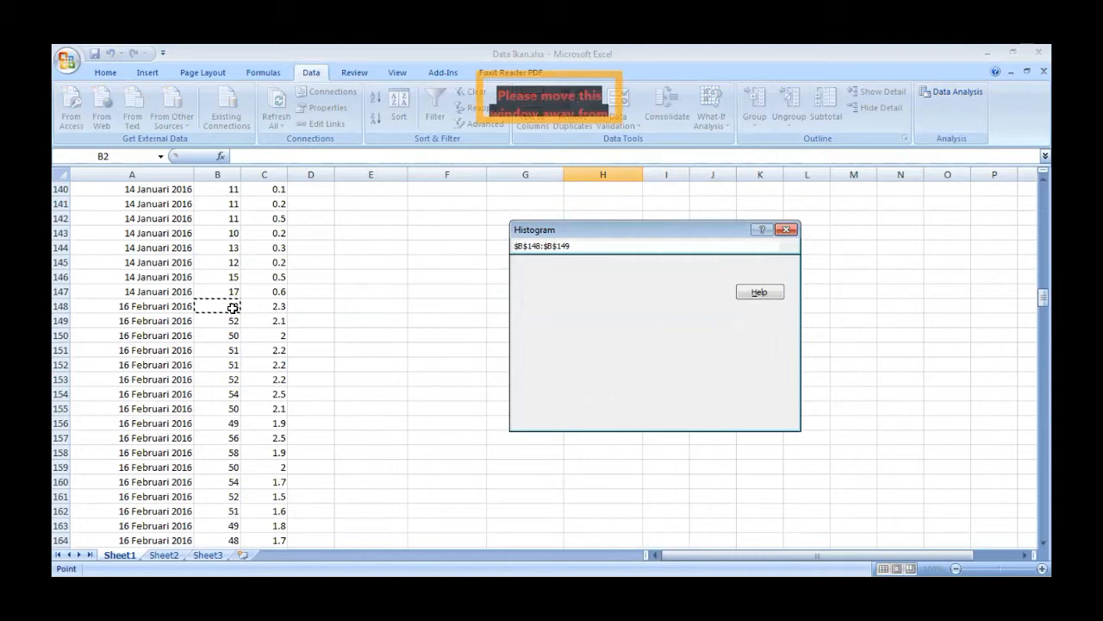
drag(233, 307, 215, 277)
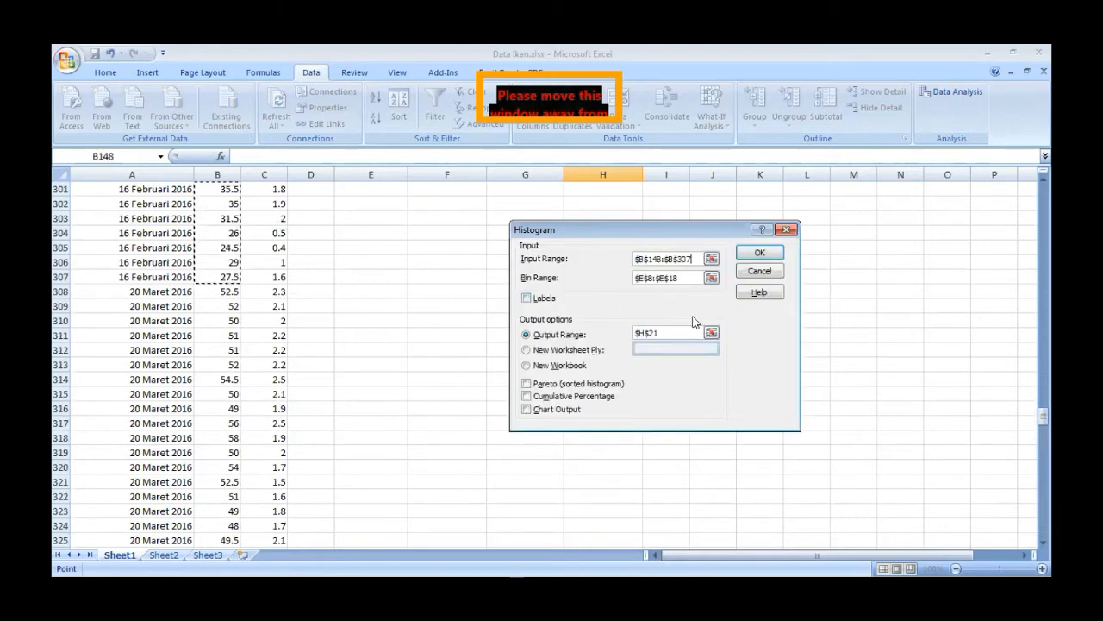
click(760, 255)
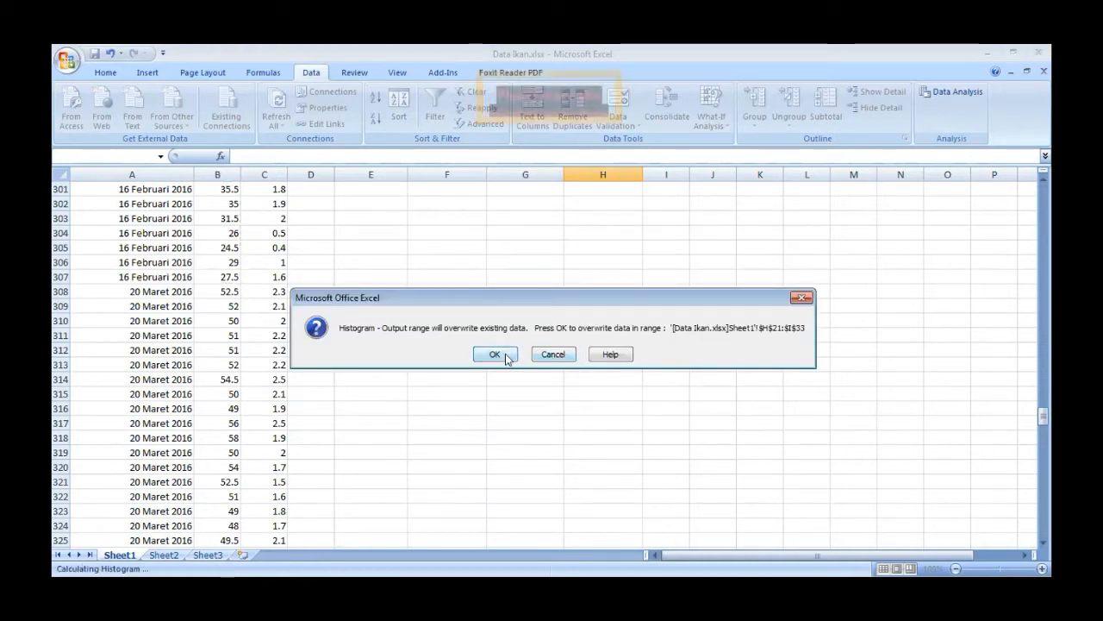
click(505, 354)
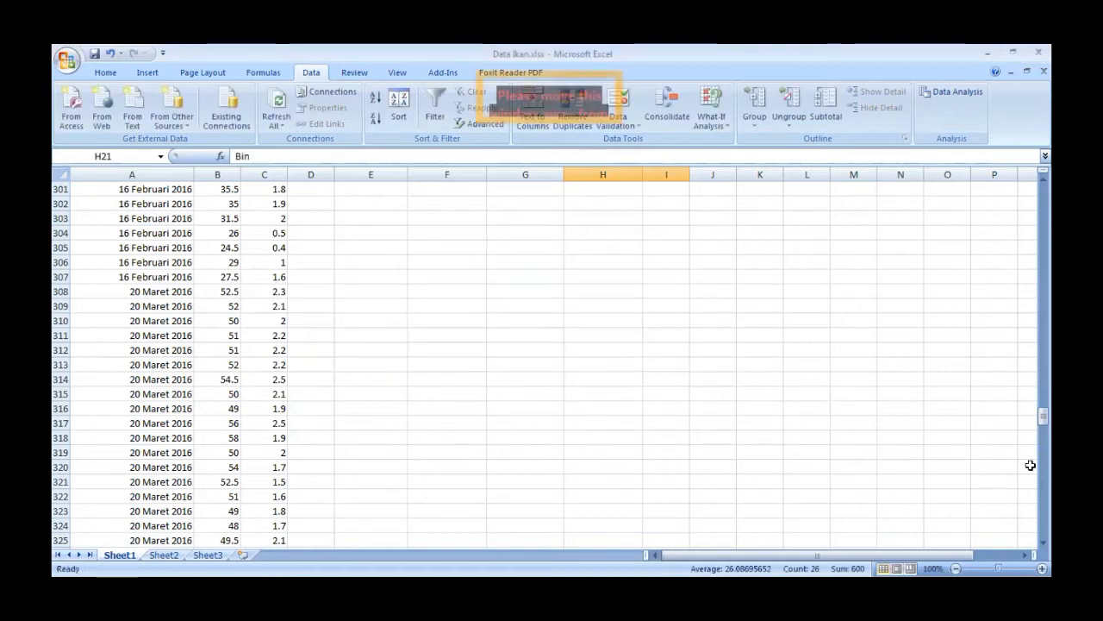
- Copy the frequencies in I22:I32 into the 16 Februari 2016 column, starting at F22
drag(1042, 417, 1044, 201)
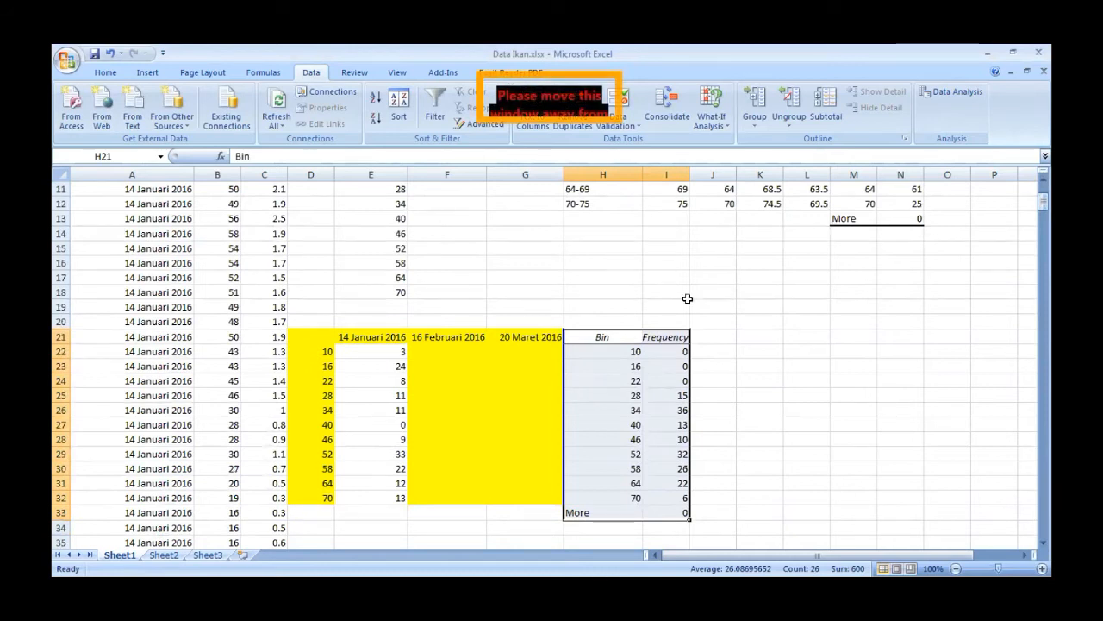
drag(671, 350, 673, 498)
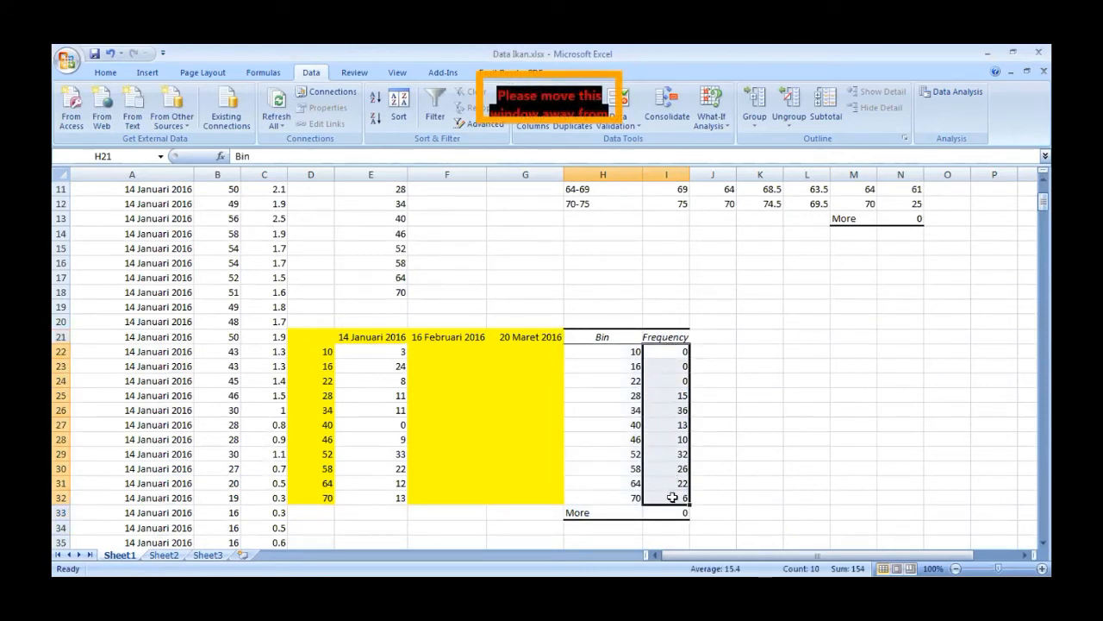
key(ctrl+c)
click(447, 348)
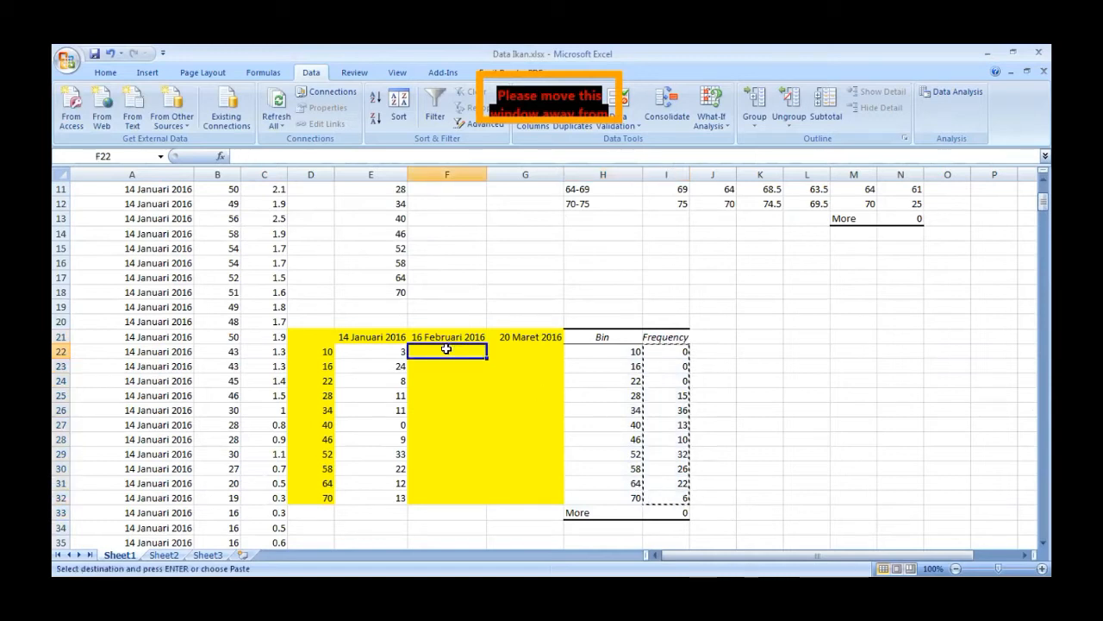
key(ctrl+v)
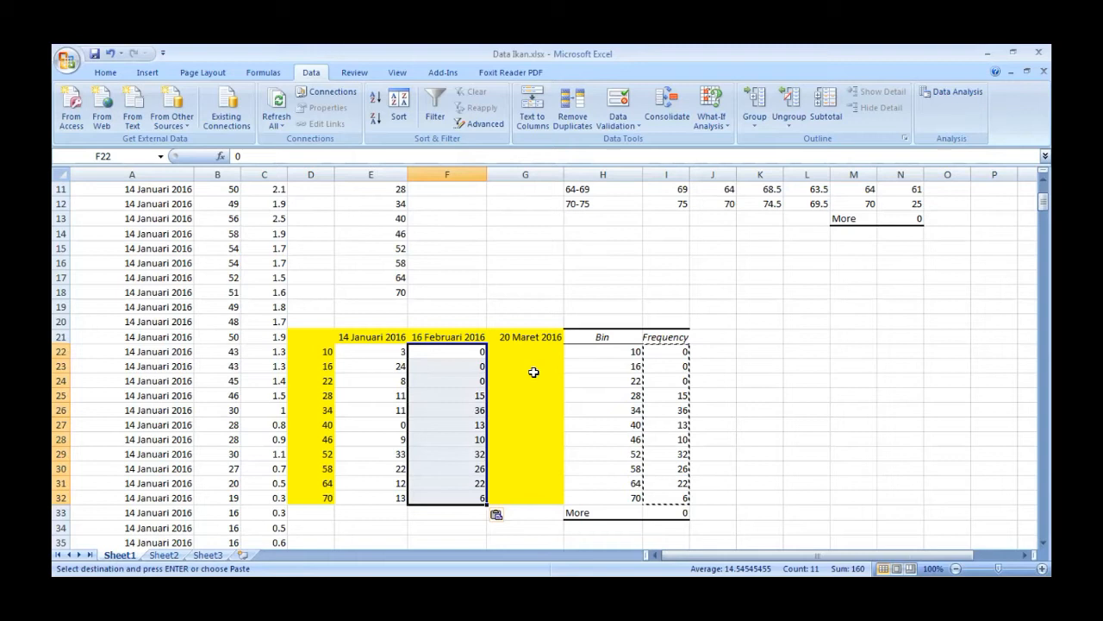
- Run the Histogram analysis on the 20 Maret 2016 lengths in B308:B475, overwriting the existing output at H21
click(521, 347)
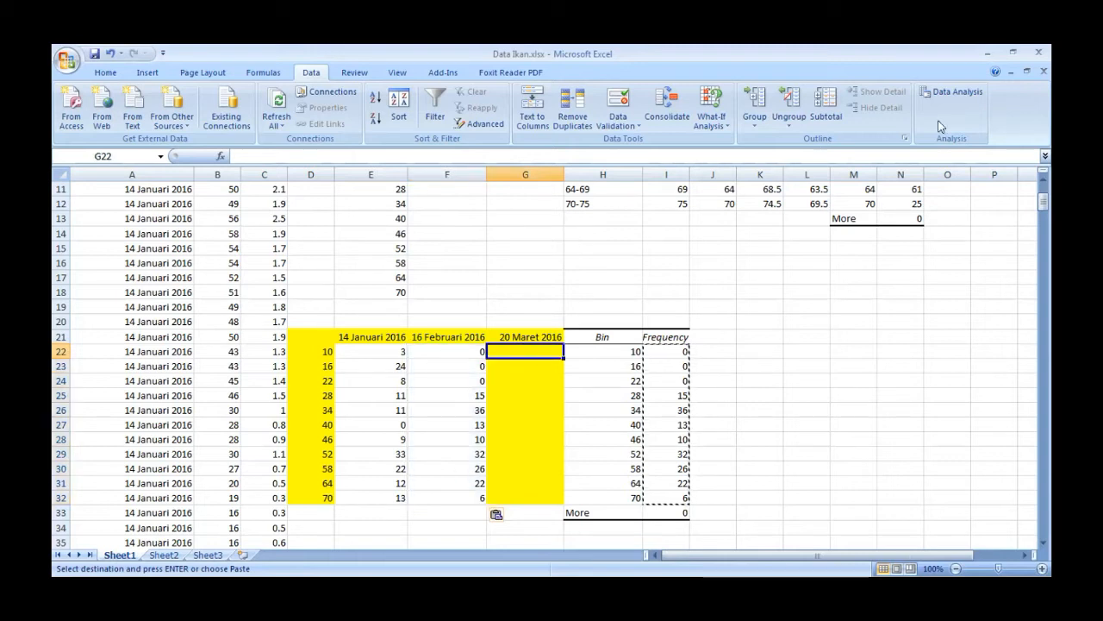
click(957, 93)
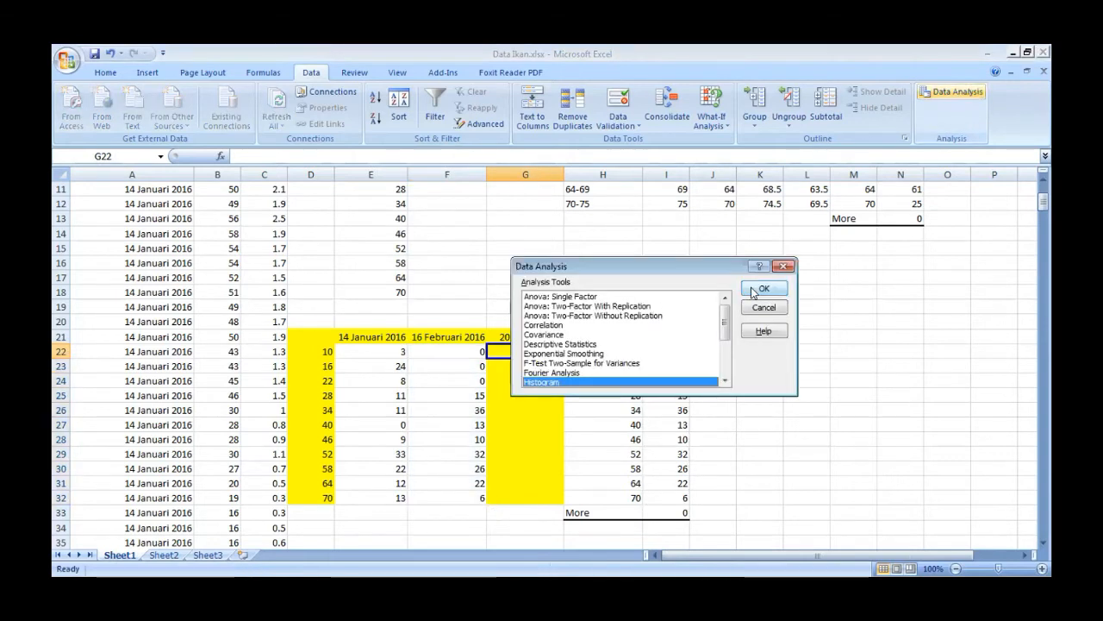
click(762, 289)
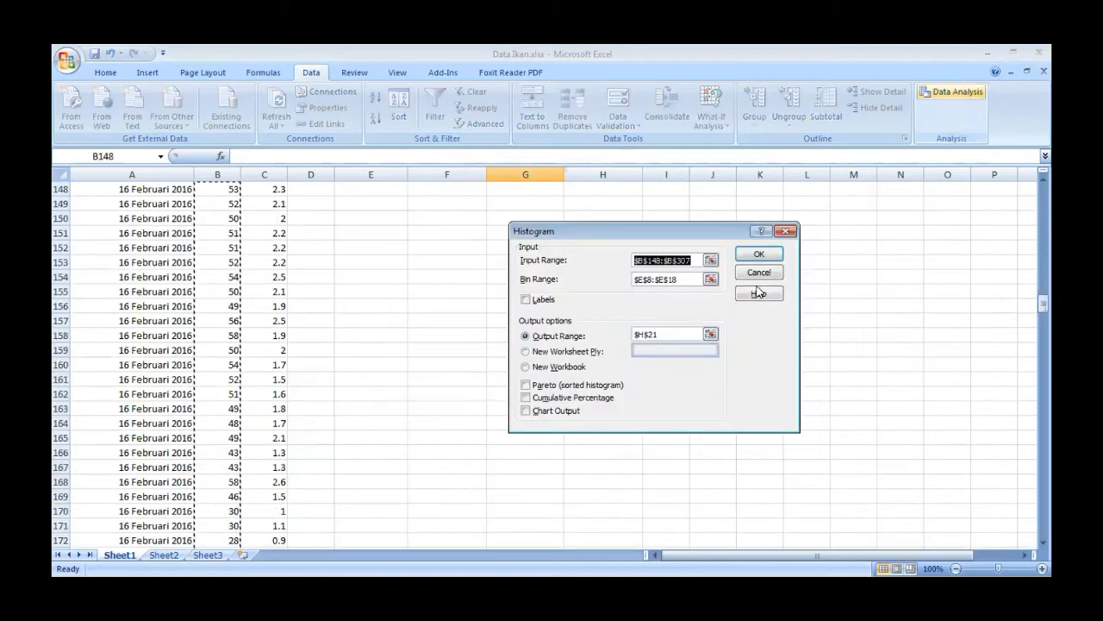
drag(1042, 308, 1044, 328)
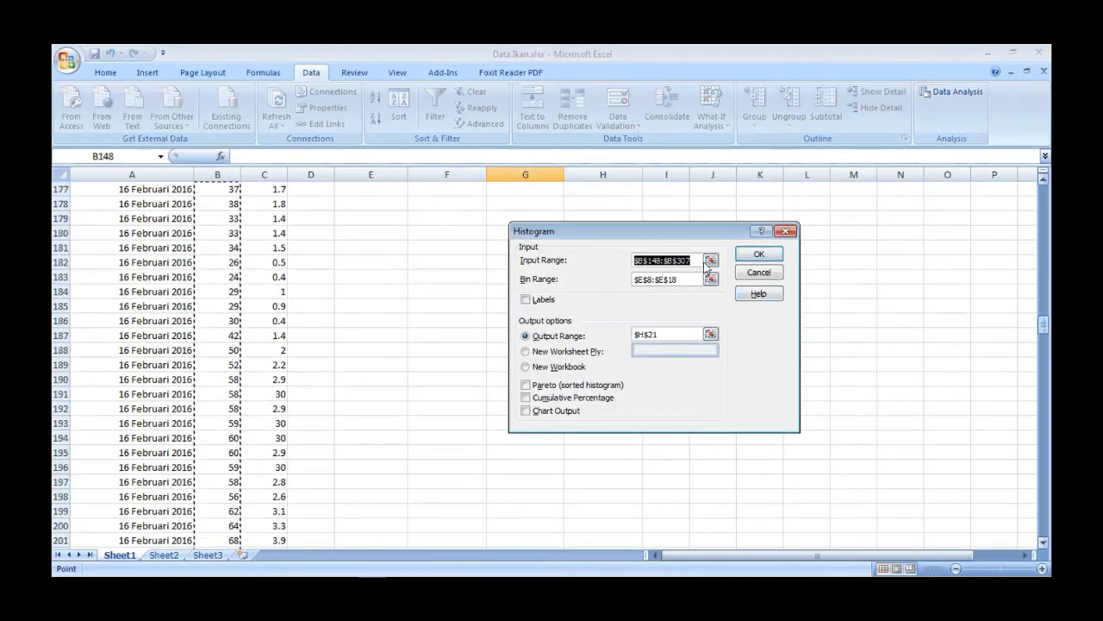
click(709, 259)
drag(1040, 334, 1050, 445)
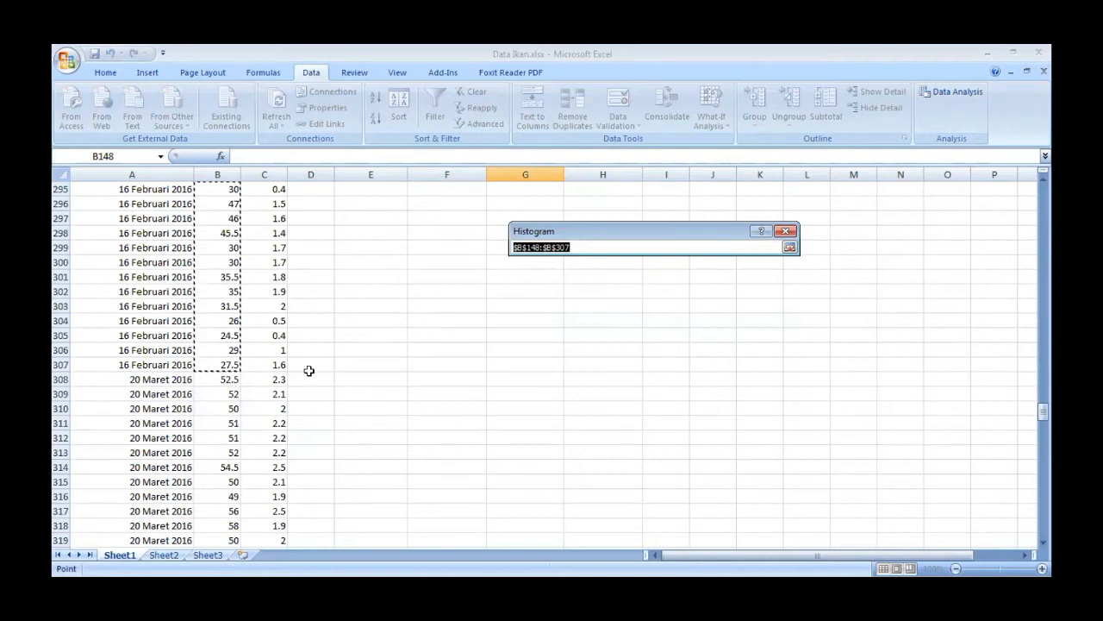
drag(224, 379, 222, 543)
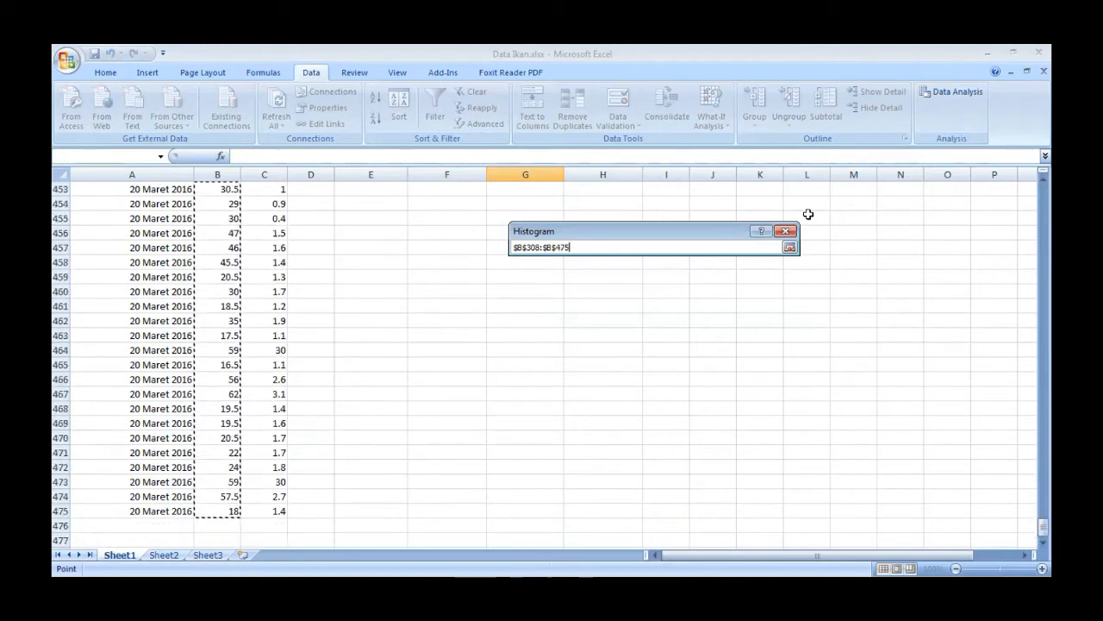
click(789, 249)
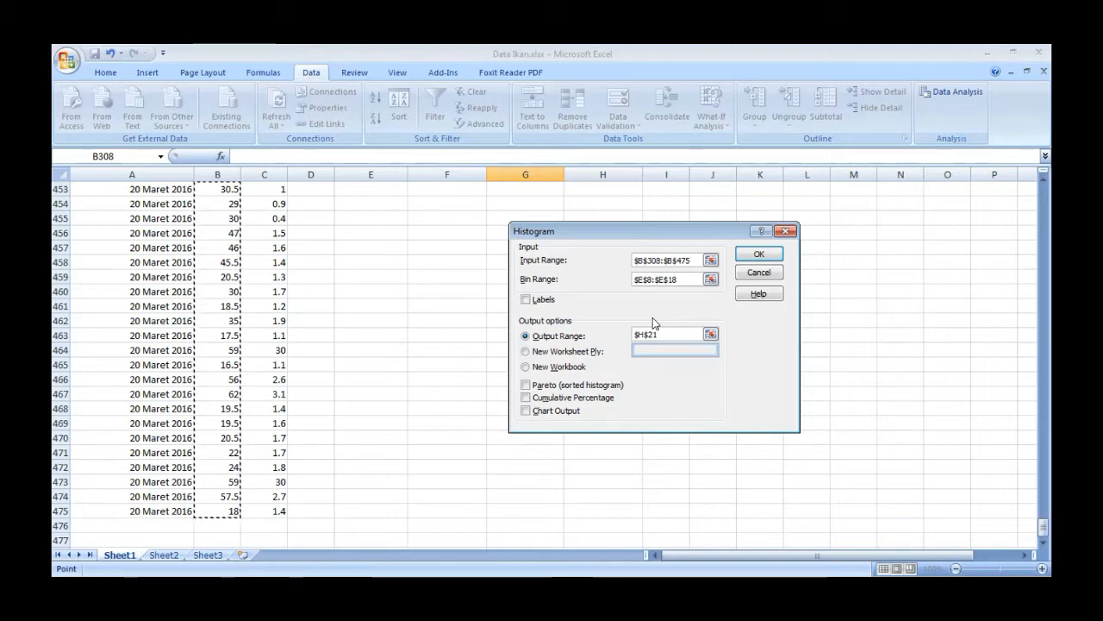
click(767, 252)
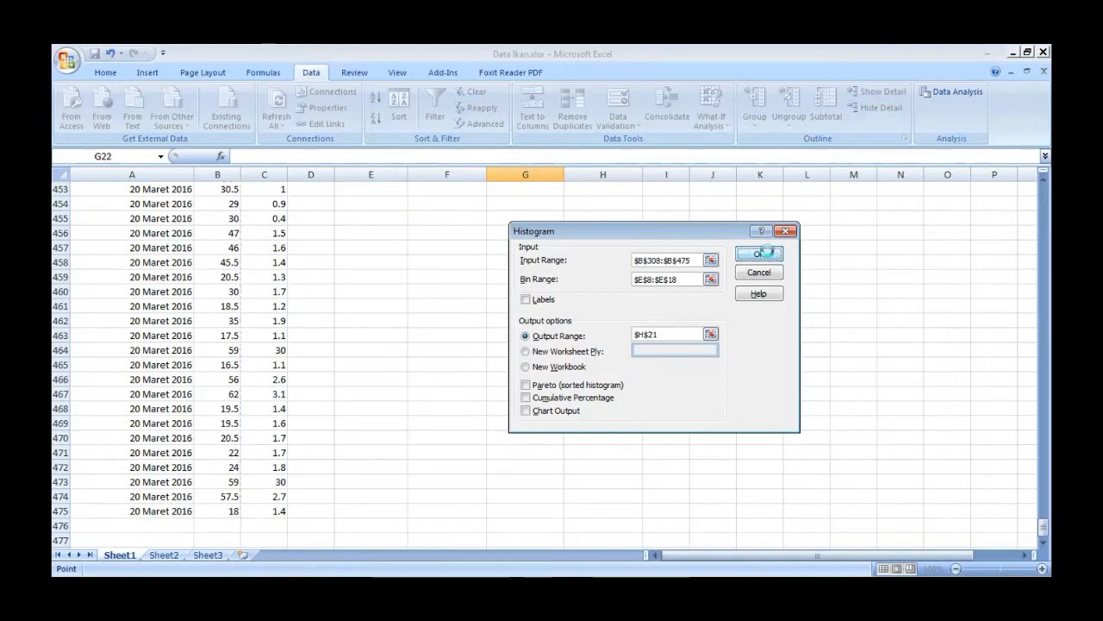
click(495, 352)
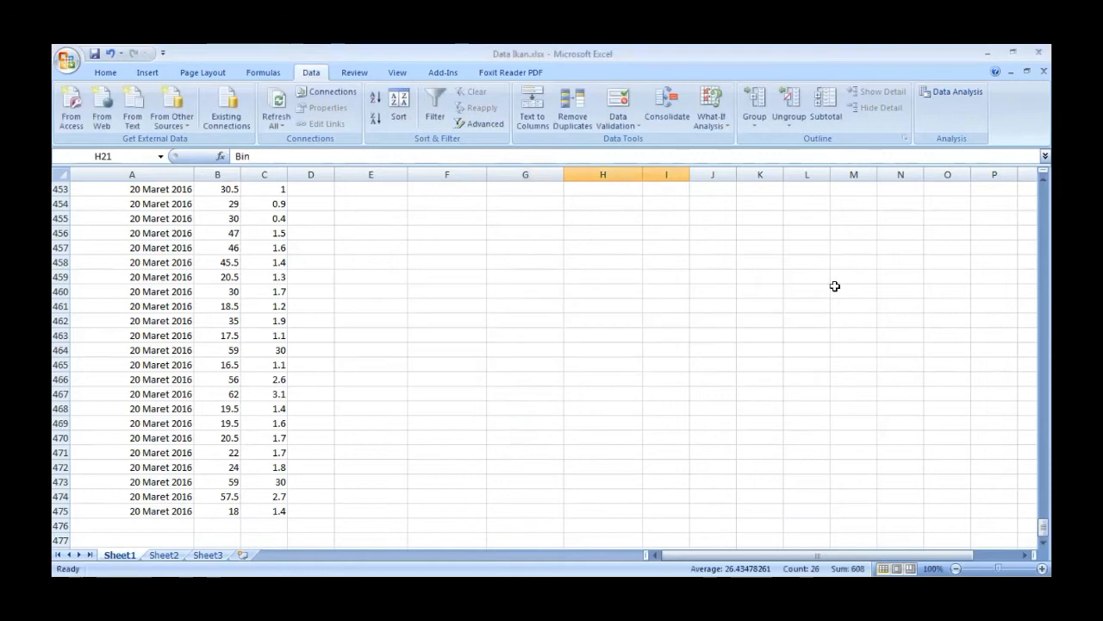
- Copy the frequencies in I22:I32 into the 20 Maret 2016 column, starting at G22
drag(1046, 531, 1032, 213)
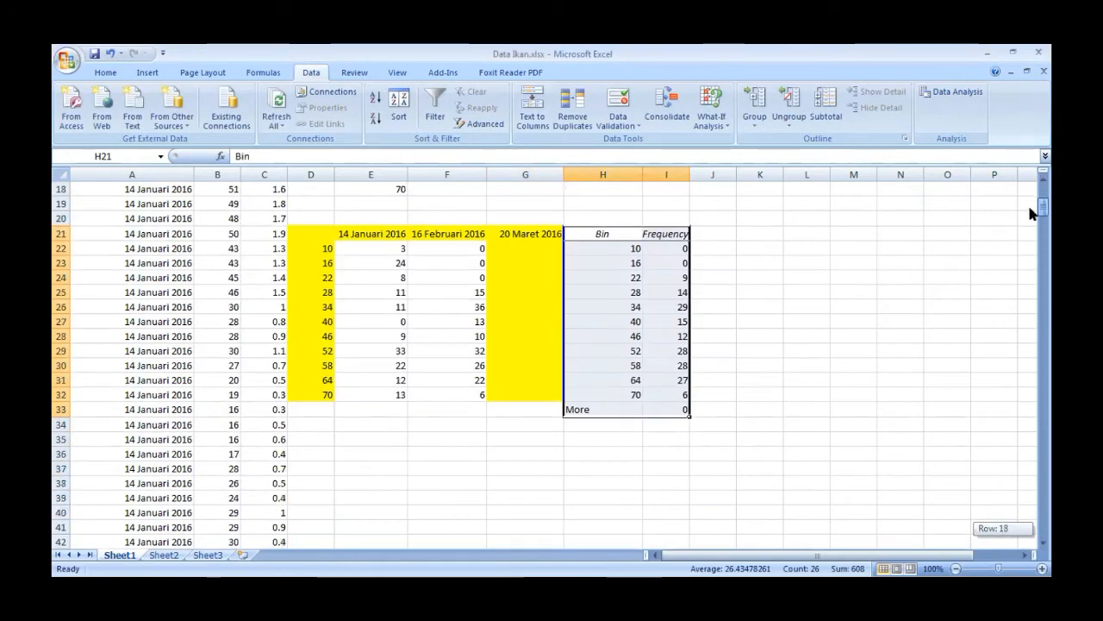
drag(665, 248, 670, 392)
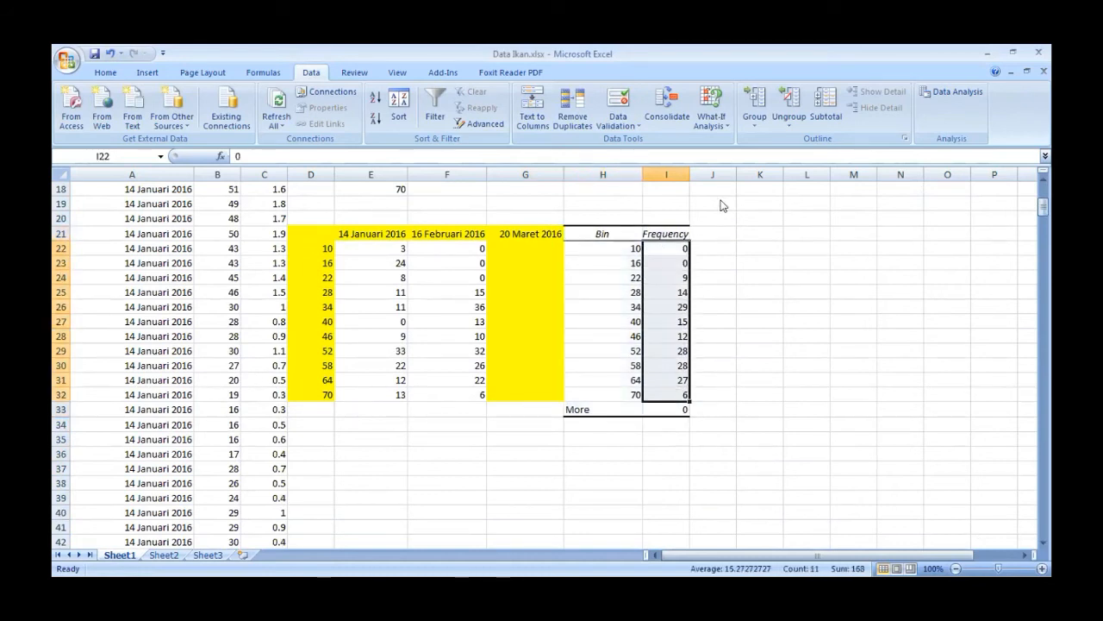
right_click(670, 395)
click(714, 183)
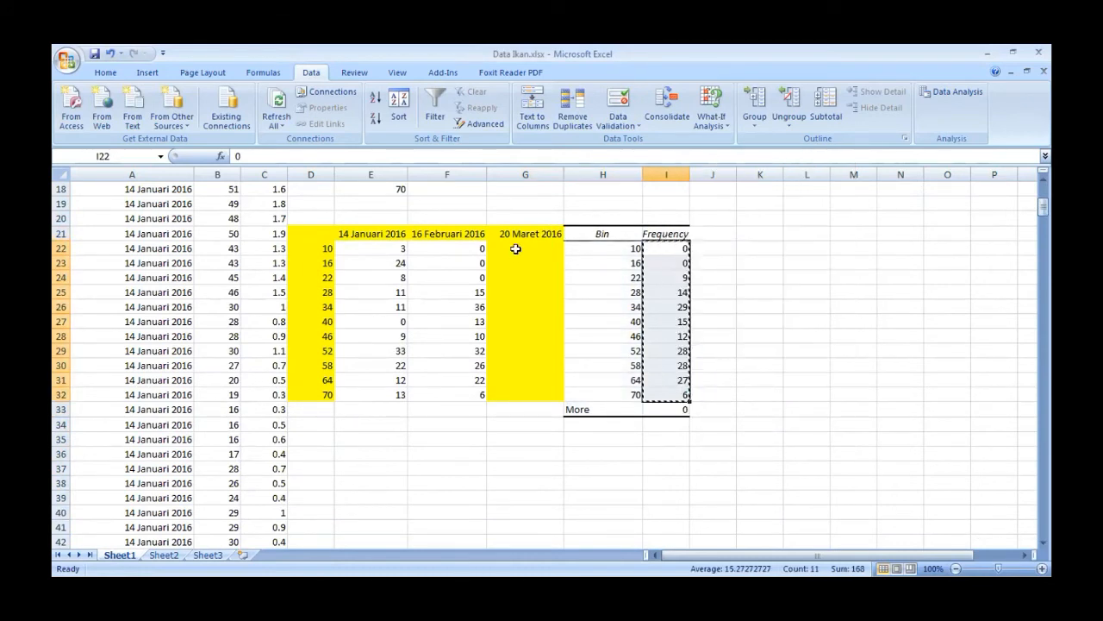
click(515, 248)
key(ctrl+v)
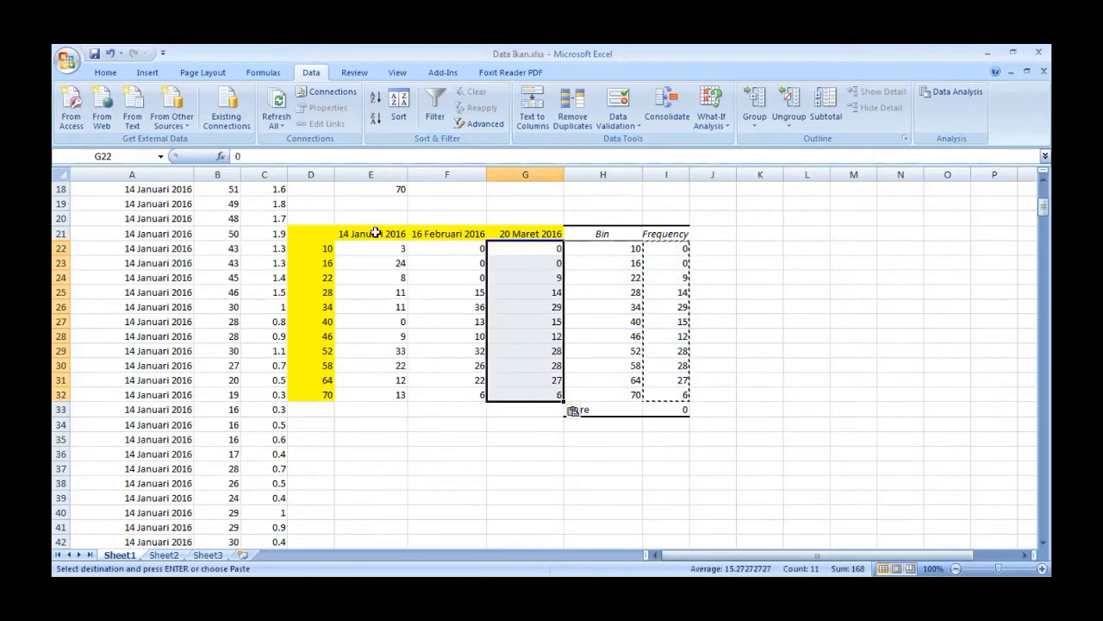
- Fill the completed sampling-date table D21:G32 with yellow again
drag(316, 228, 524, 388)
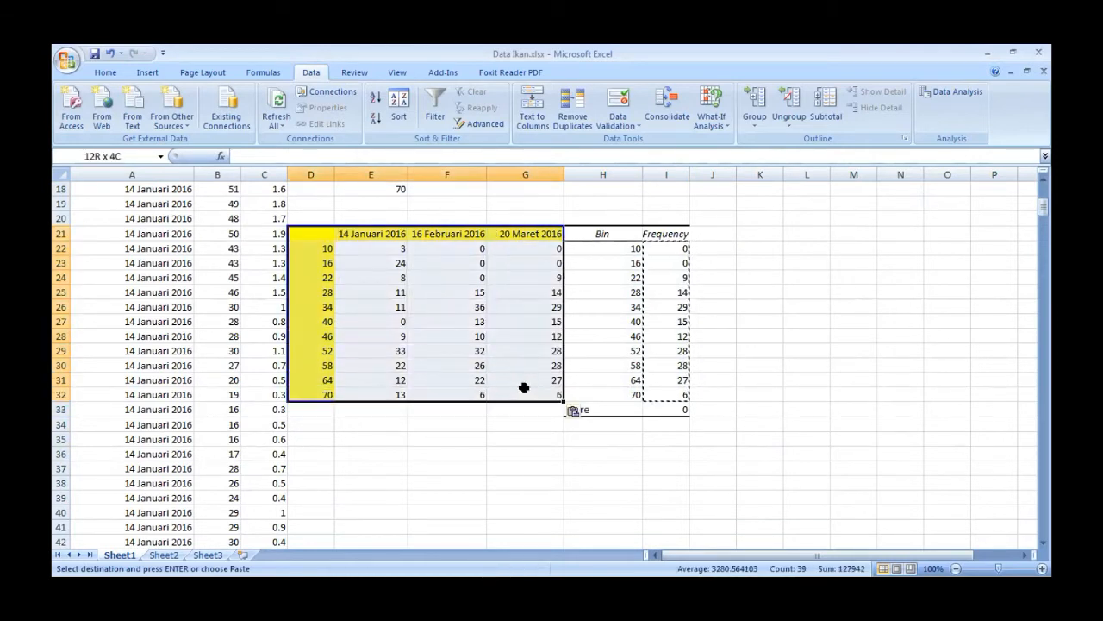
click(97, 72)
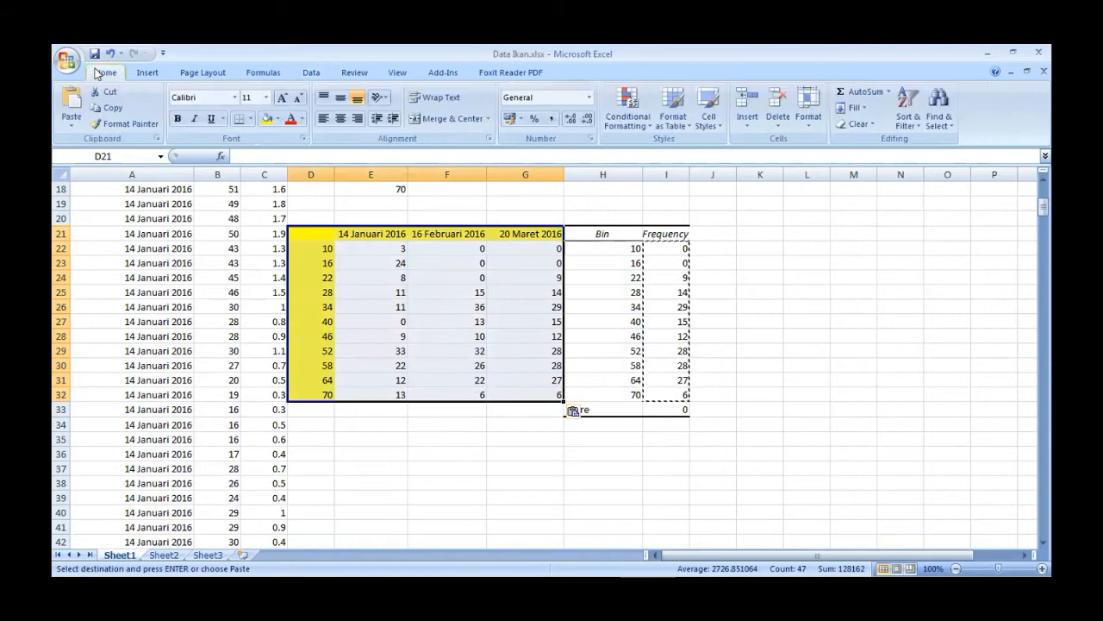
click(266, 118)
- Delete the leftover histogram output cells H21:I33 beside the sampling-date table
drag(584, 234, 685, 409)
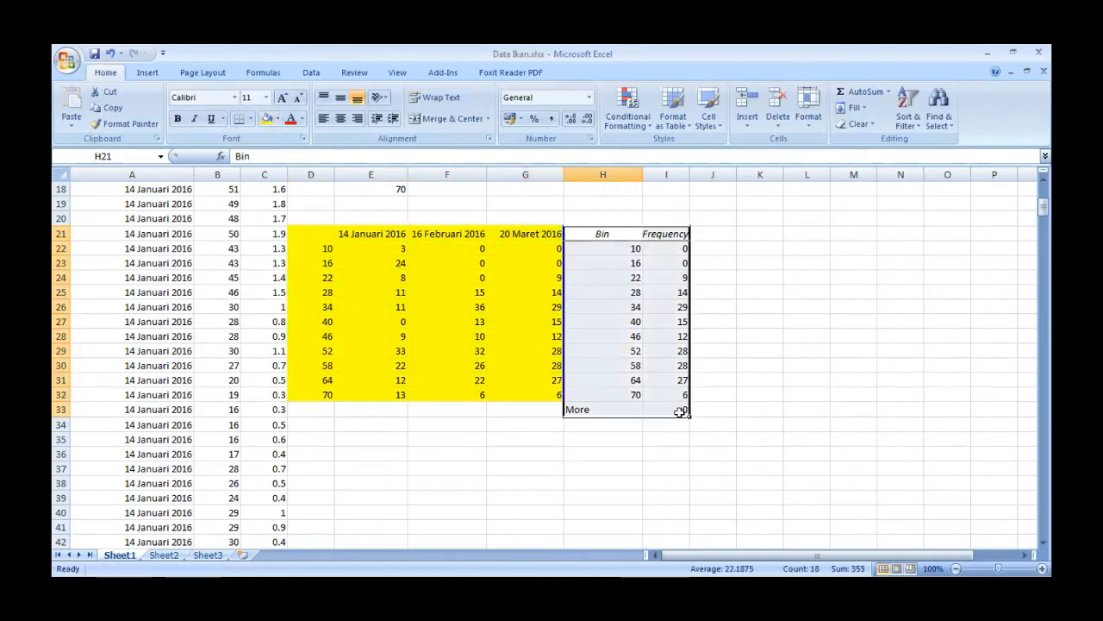
right_click(637, 338)
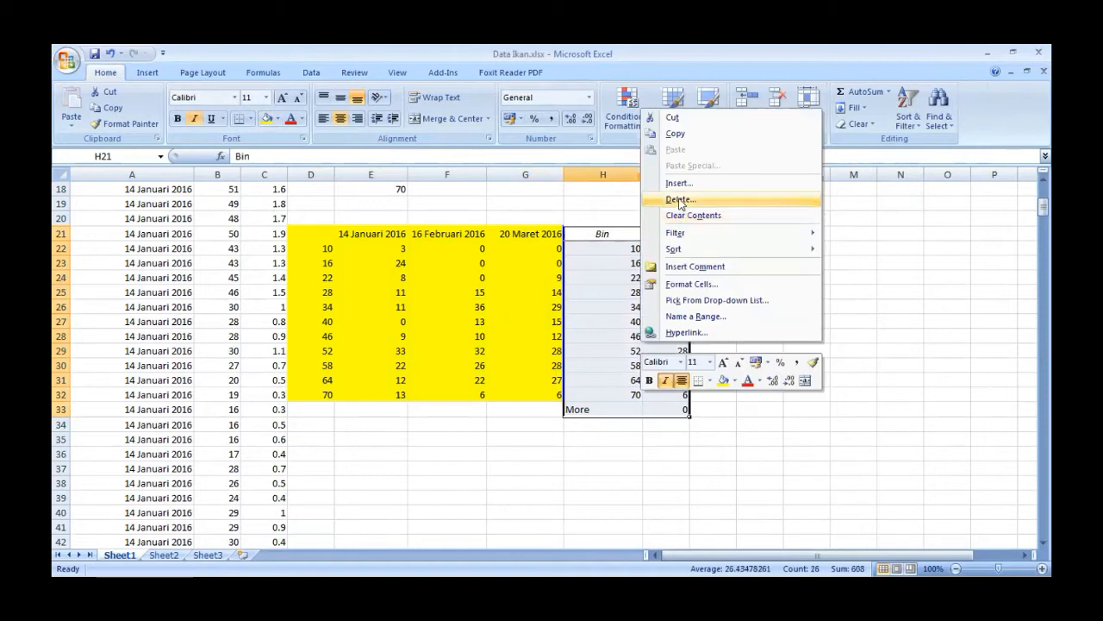
click(680, 200)
click(660, 244)
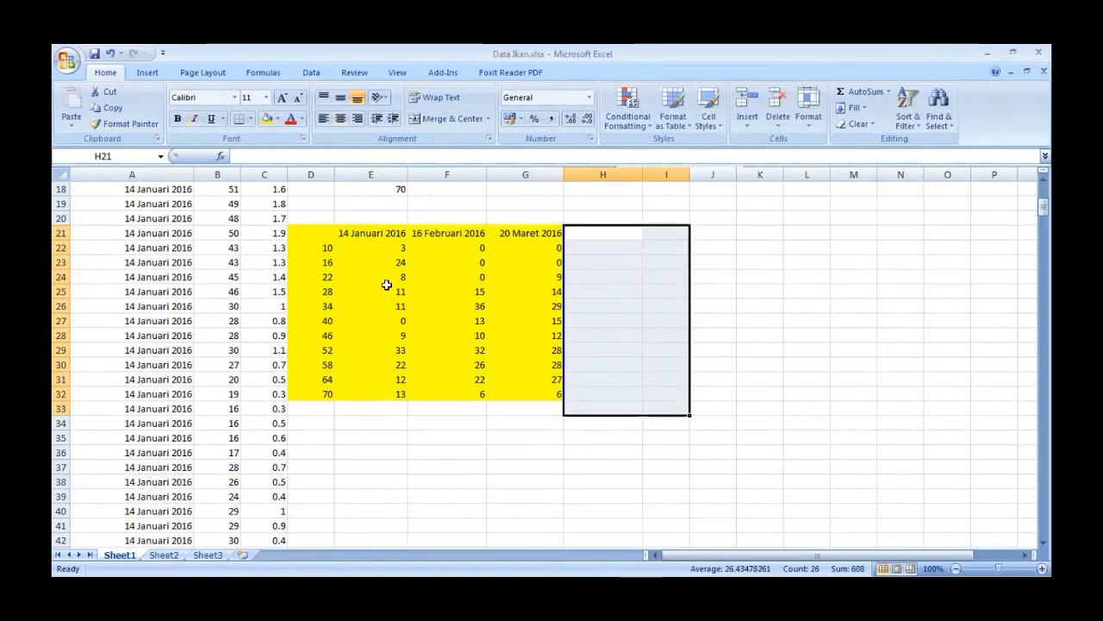
click(480, 248)
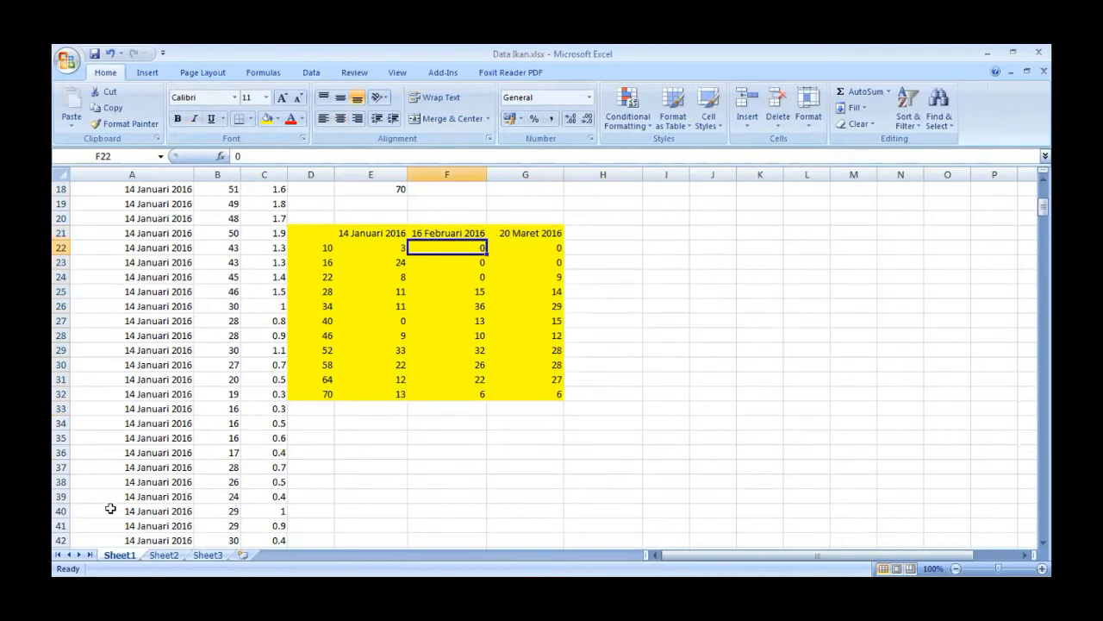
- Switch to Sheet2 and examine its length frequency table by sampling date
click(164, 554)
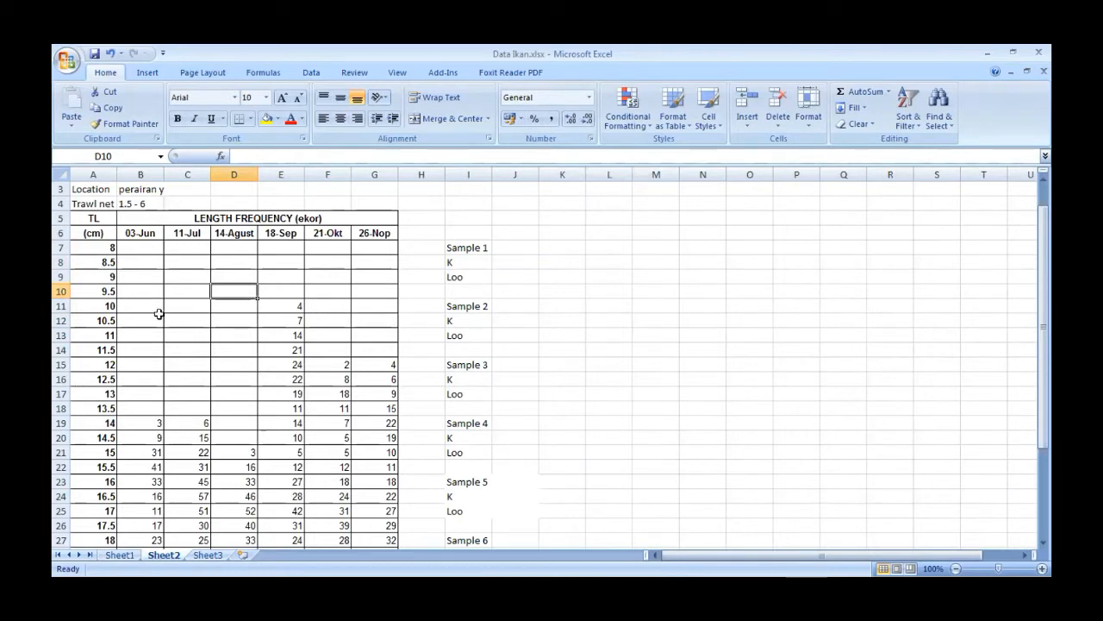
click(292, 305)
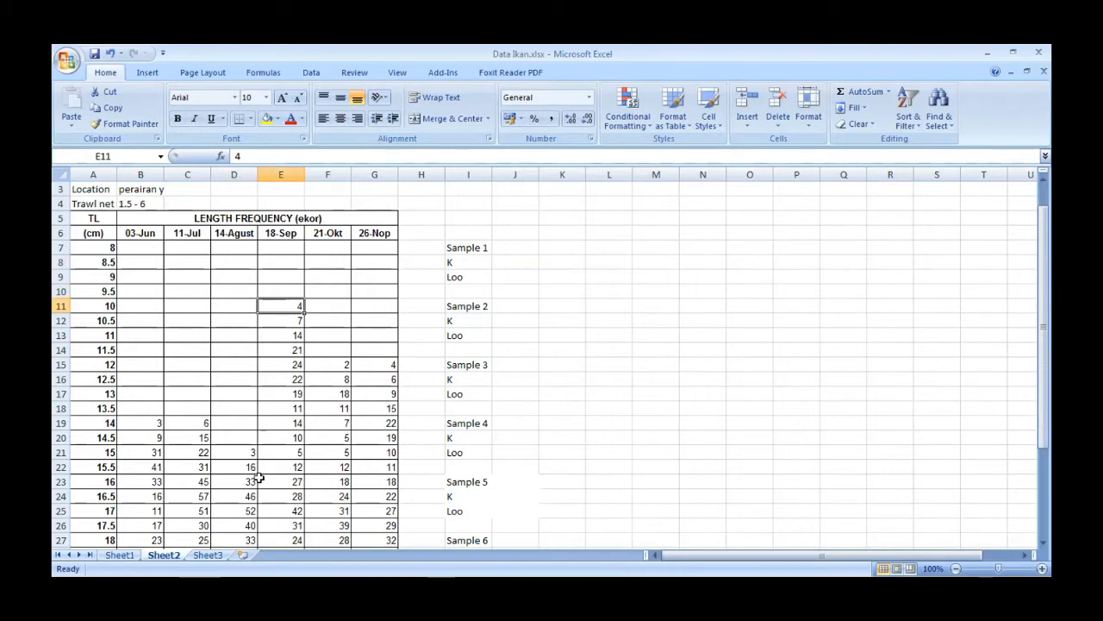
- Return to Sheet1 with the sampling-date frequency table and launch FiSAT II
click(120, 555)
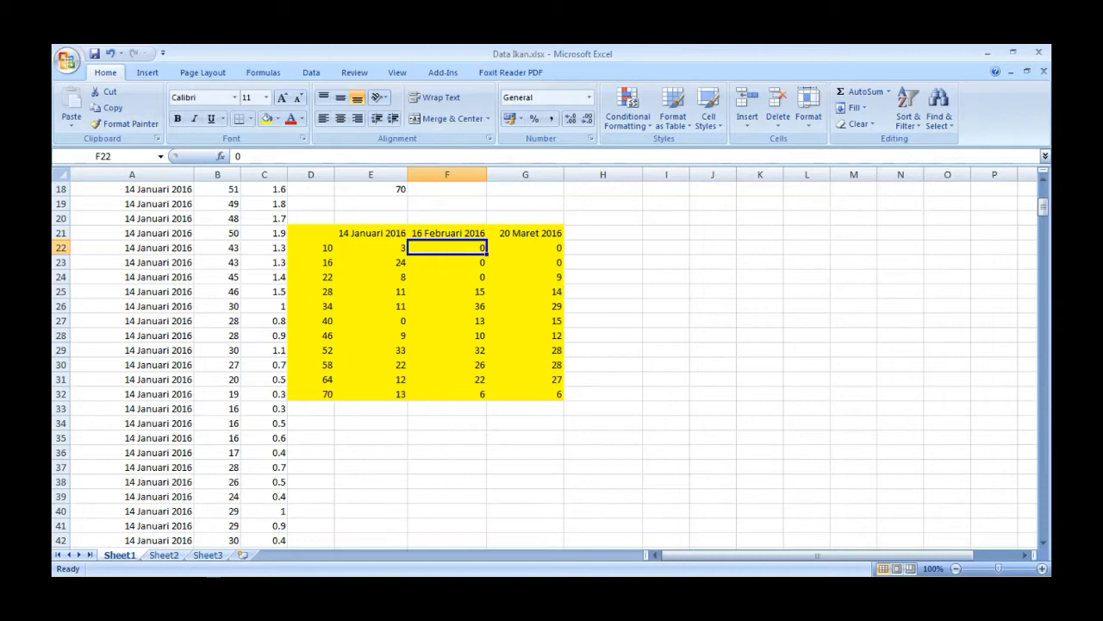
key(super)
click(149, 311)
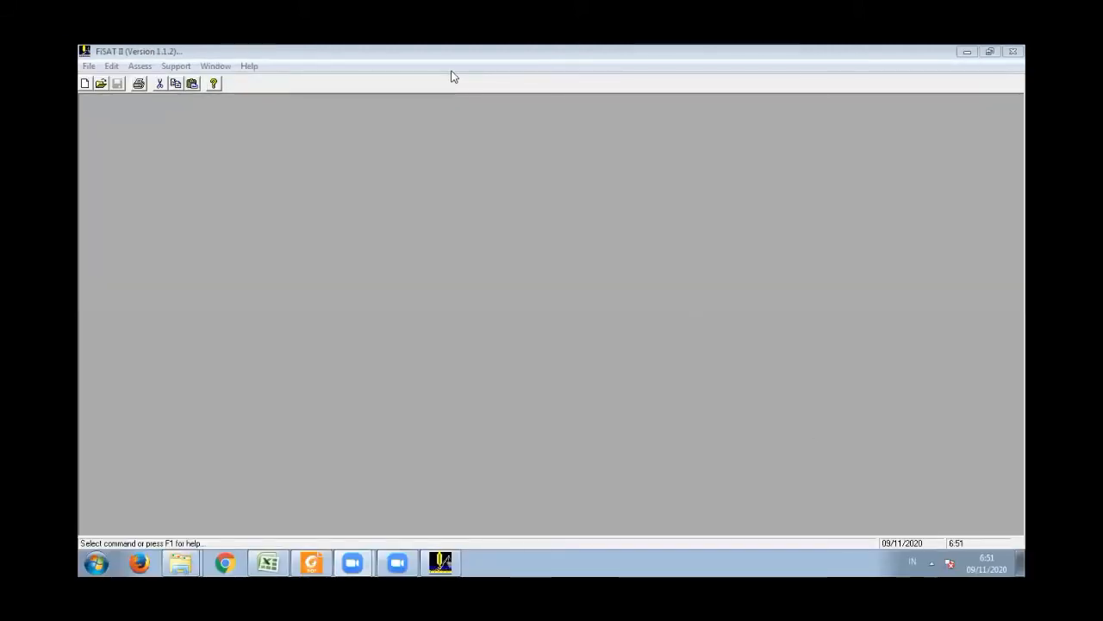
- Create a new grouped length frequencies file named "data ikan tongkol" in the dinpopkan folder
click(87, 69)
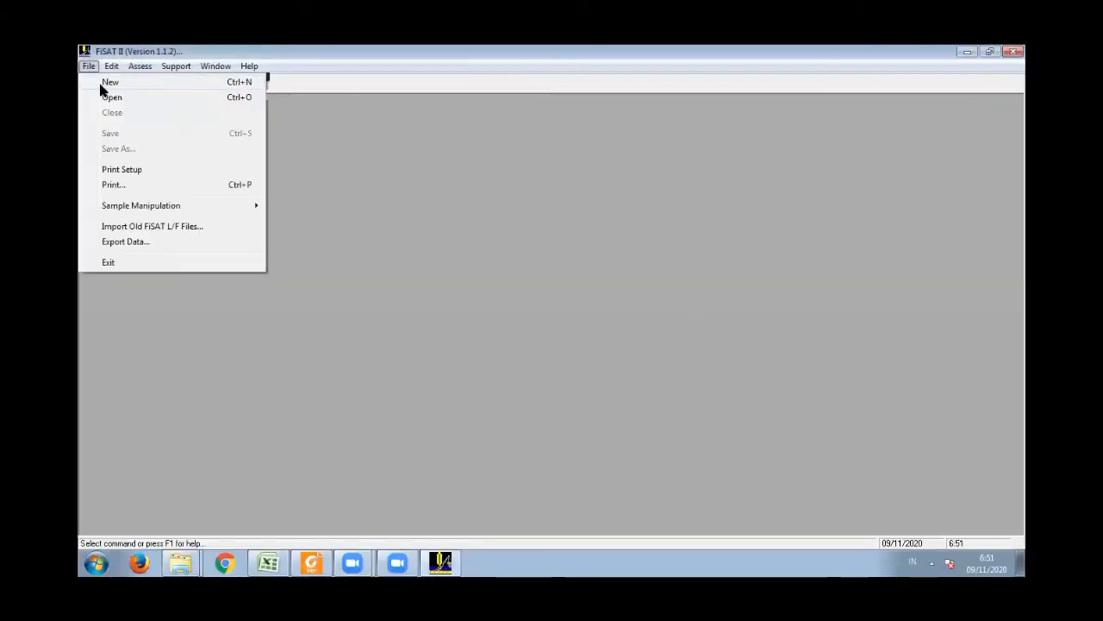
click(100, 85)
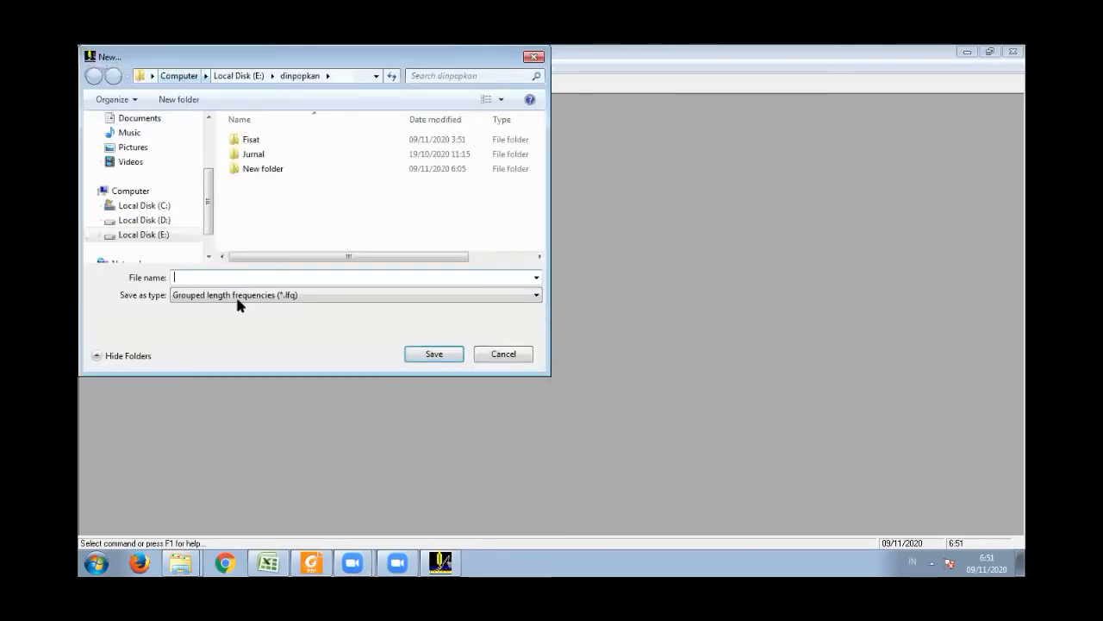
text(da)
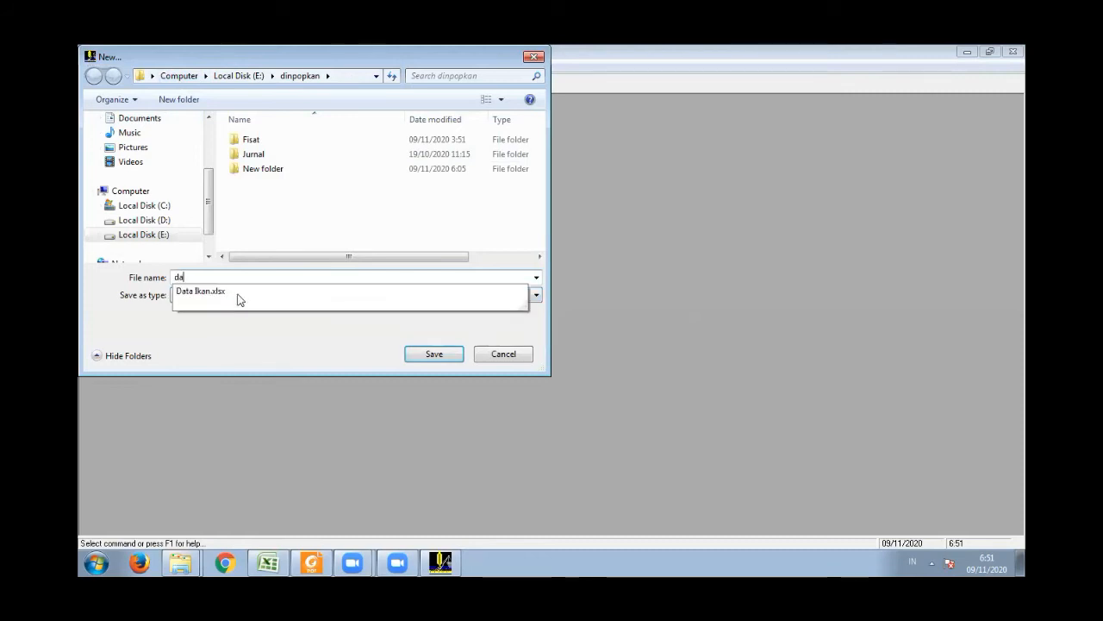
text(ta ikan tongkol)
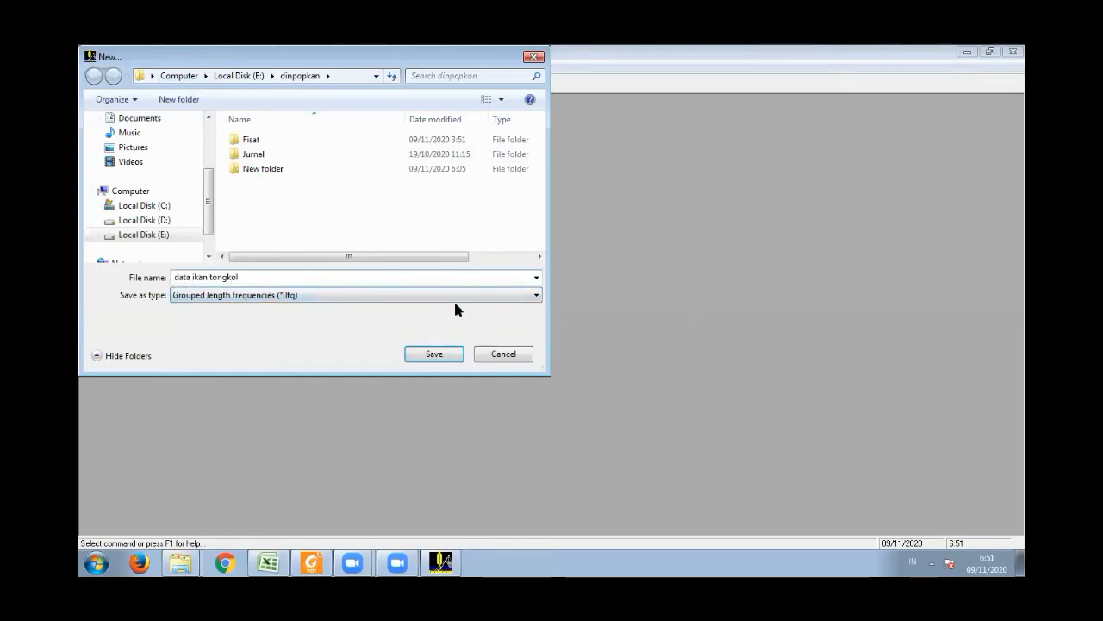
click(432, 353)
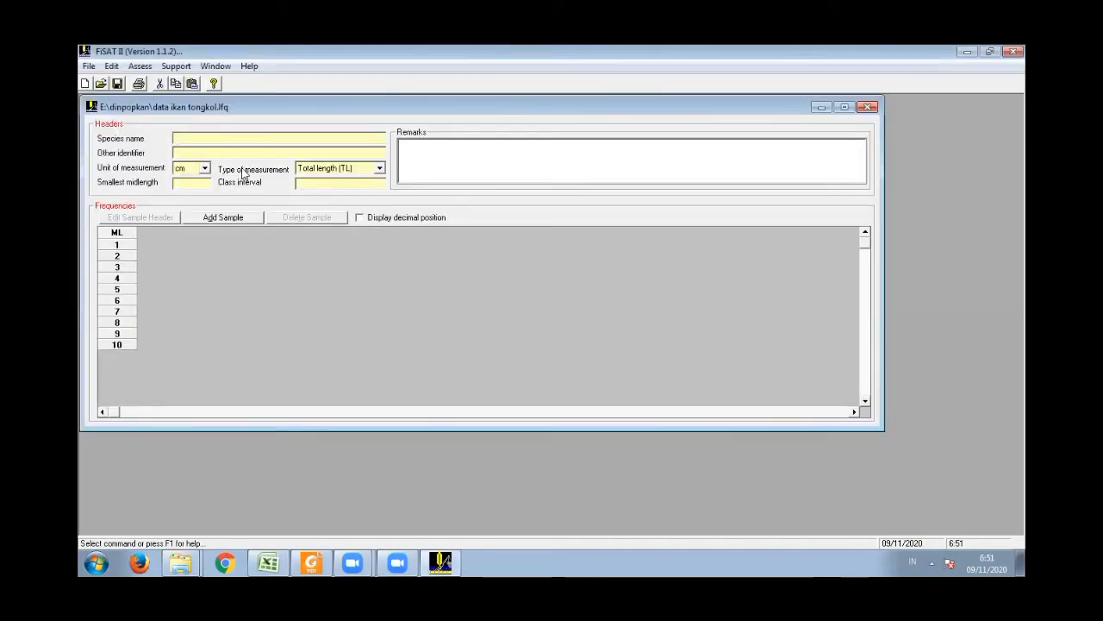
- Enter Euthynnus as the species name and tongkol as the other identifier in the file header
text(Euthynnus)
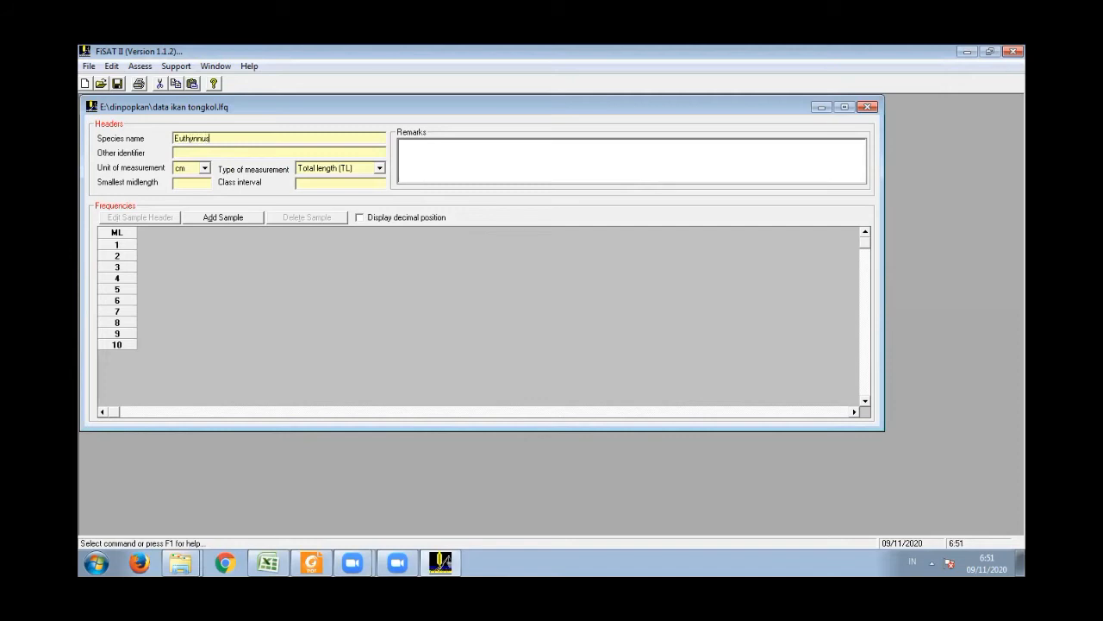
click(245, 153)
text(tongkol)
- Arrange the FiSAT II and Excel windows side by side so the class intervals and sampling-date table stay readable
click(991, 52)
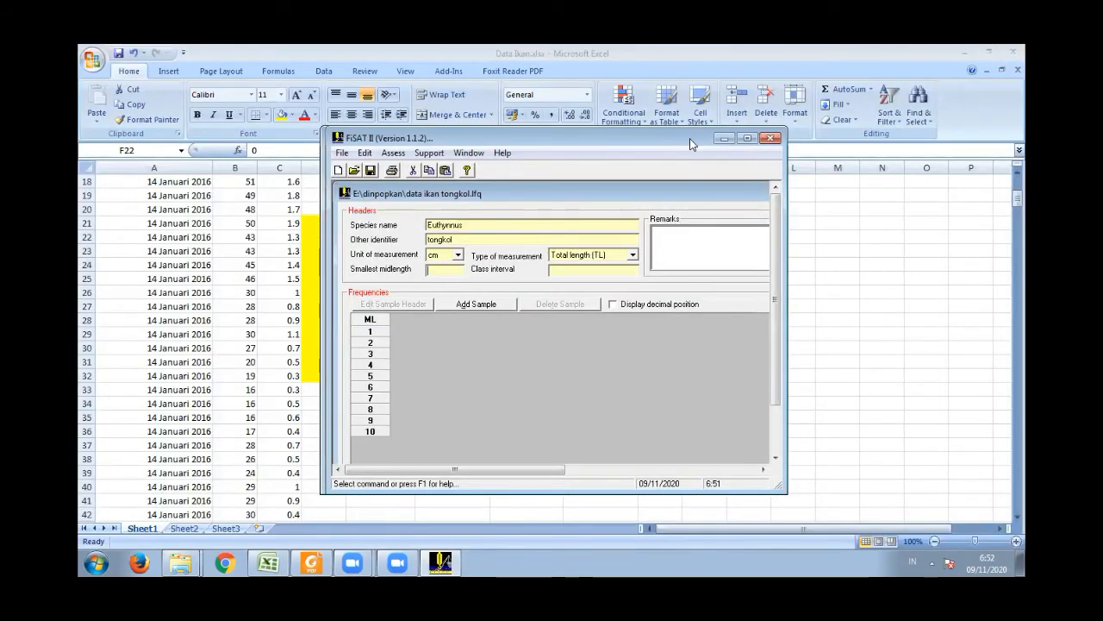
drag(690, 138, 910, 139)
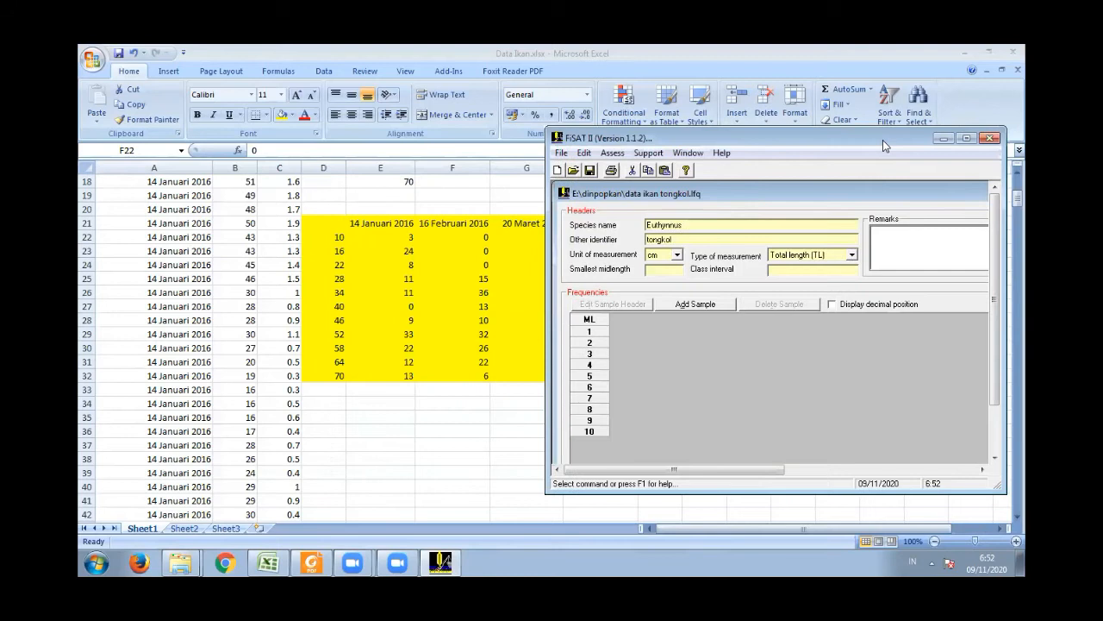
click(1015, 199)
drag(1017, 199, 1017, 179)
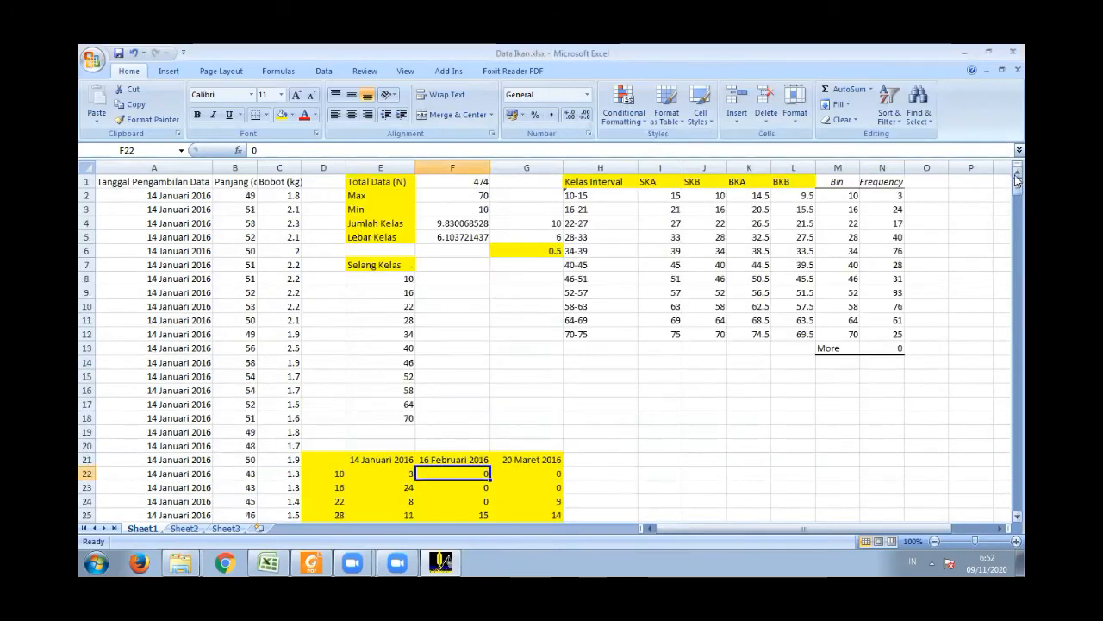
double_click(750, 54)
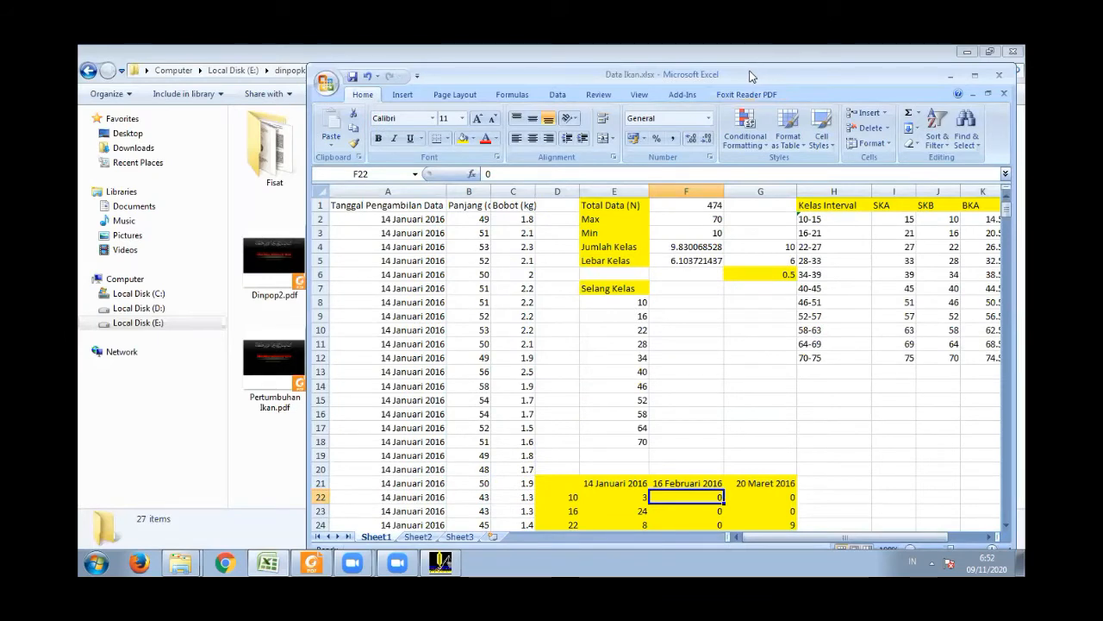
drag(750, 73, 482, 55)
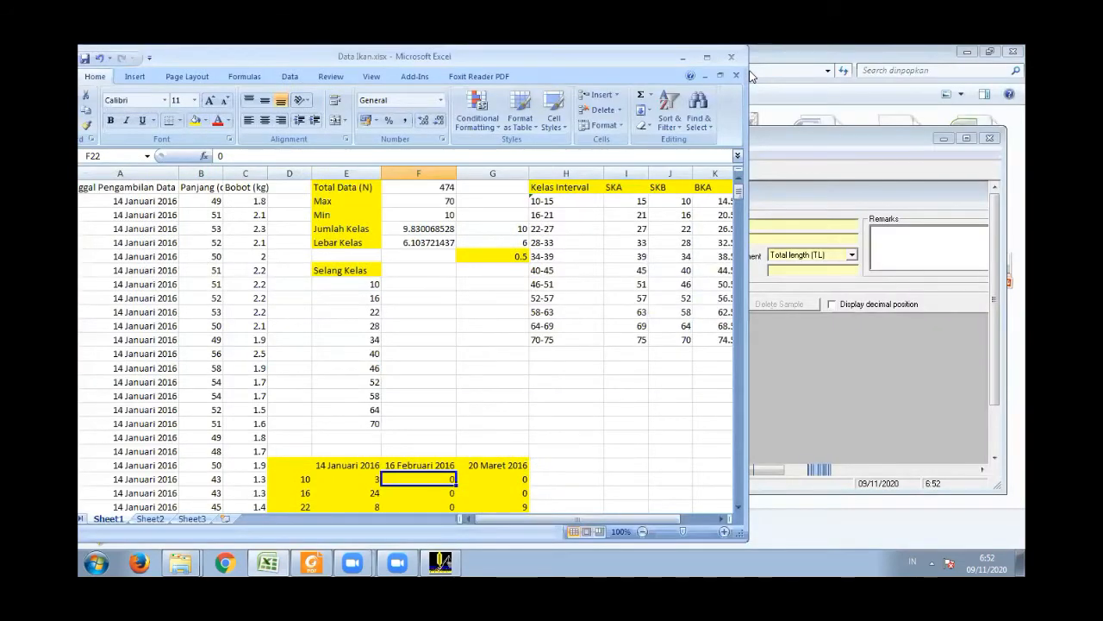
drag(750, 198, 639, 220)
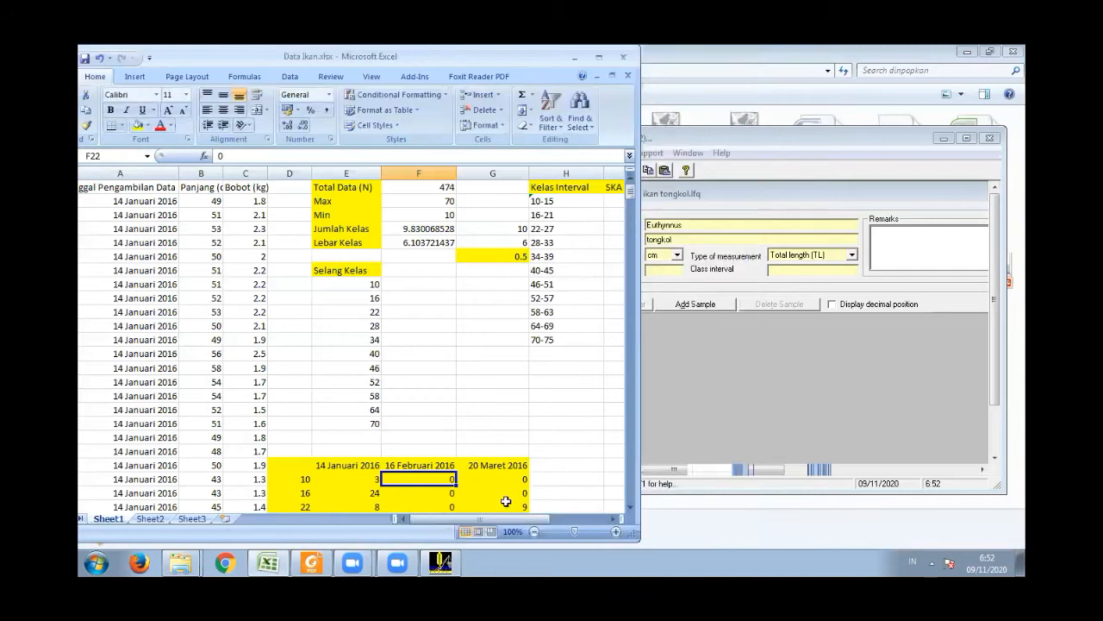
drag(508, 521, 527, 516)
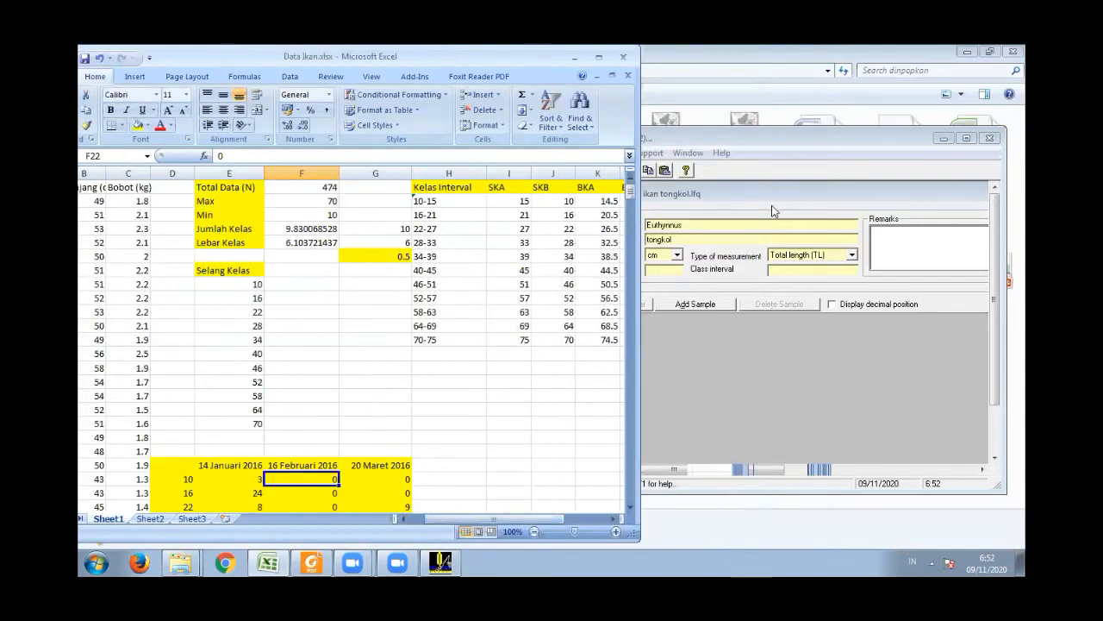
- Set the smallest midlength to 10 and the class interval to 6 in FiSAT II, and start adding a sample
click(773, 199)
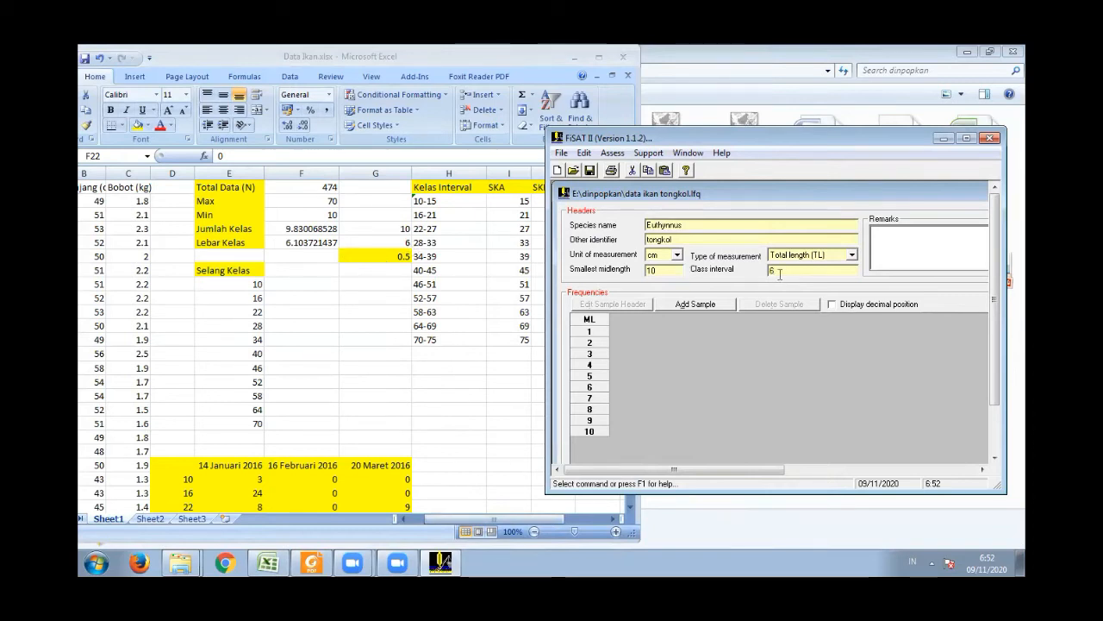
click(683, 304)
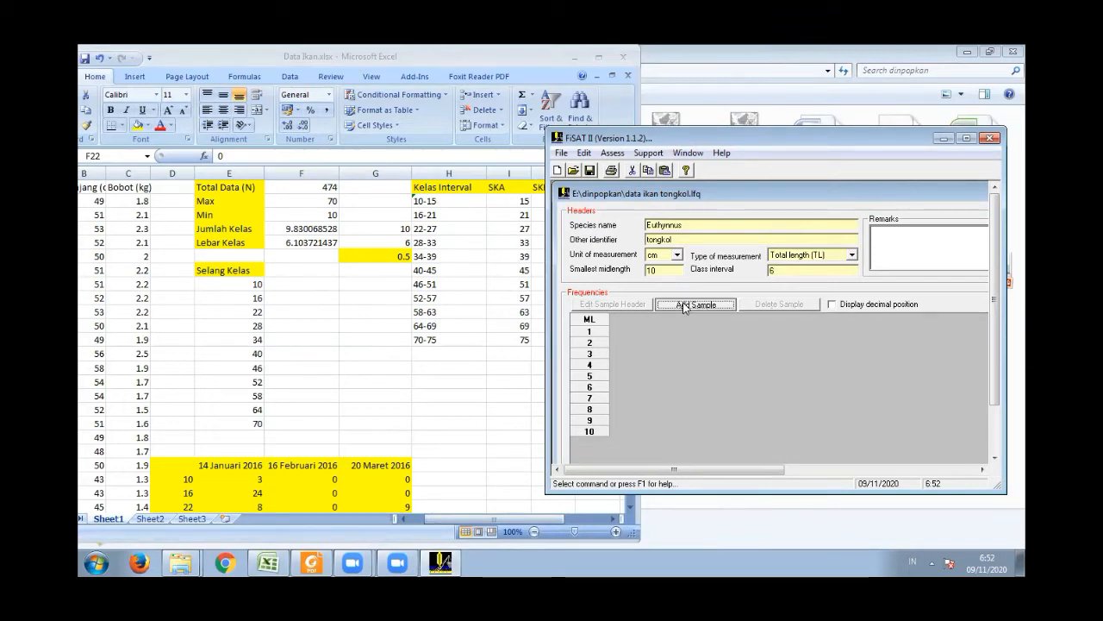
click(552, 356)
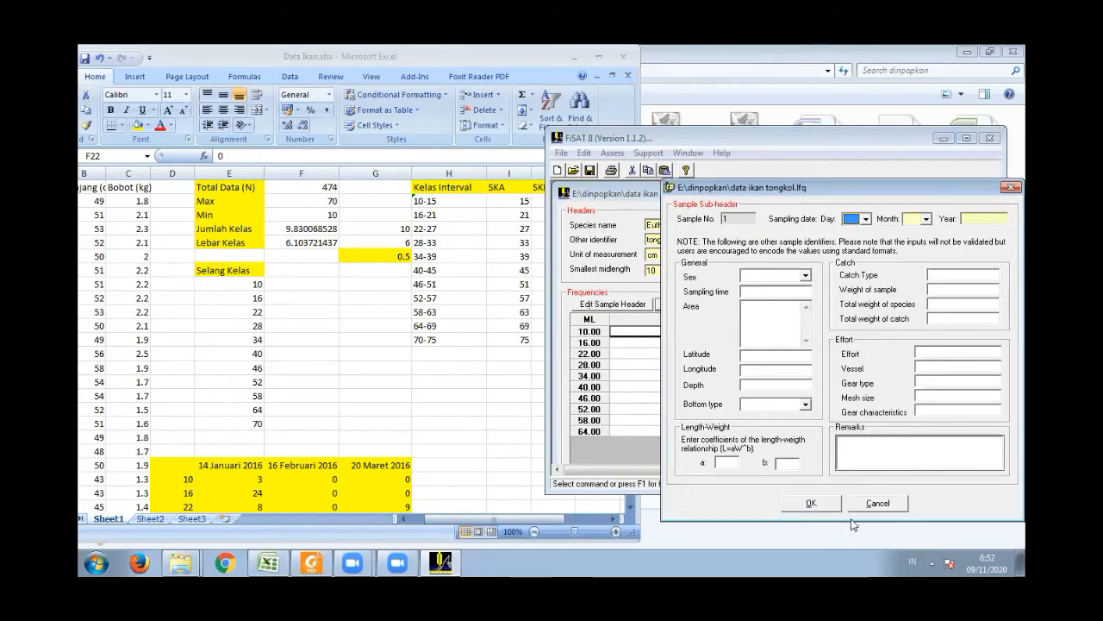
- Date the first sample day 14, month 1, year 2016, and extend its midlength rows to 70
click(867, 219)
scroll(868, 250, down, 2)
click(854, 288)
click(926, 220)
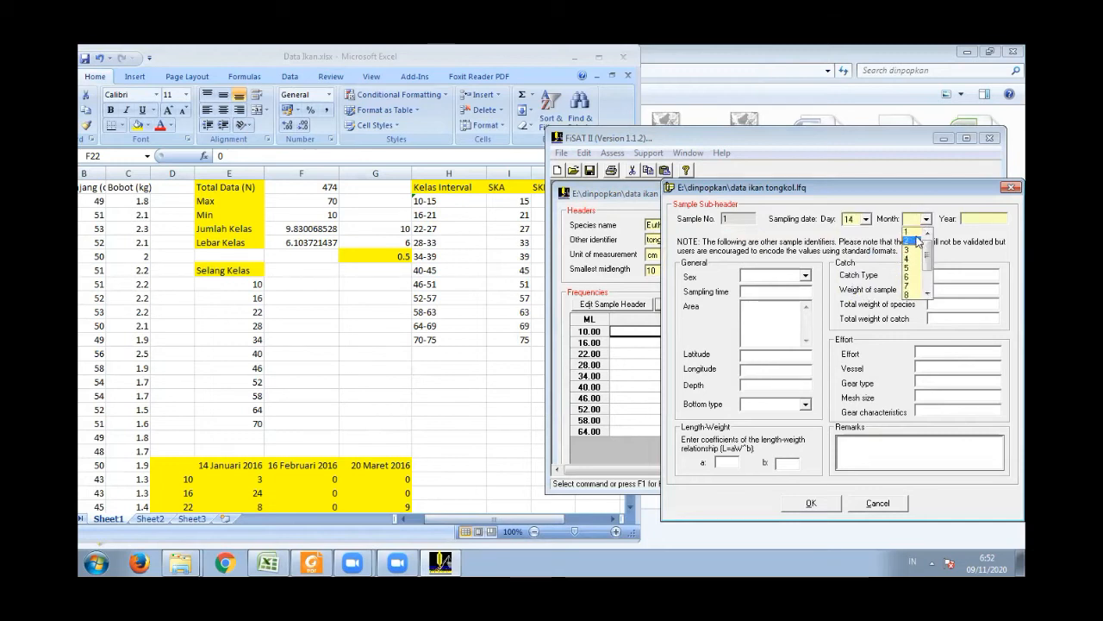
click(910, 231)
click(966, 218)
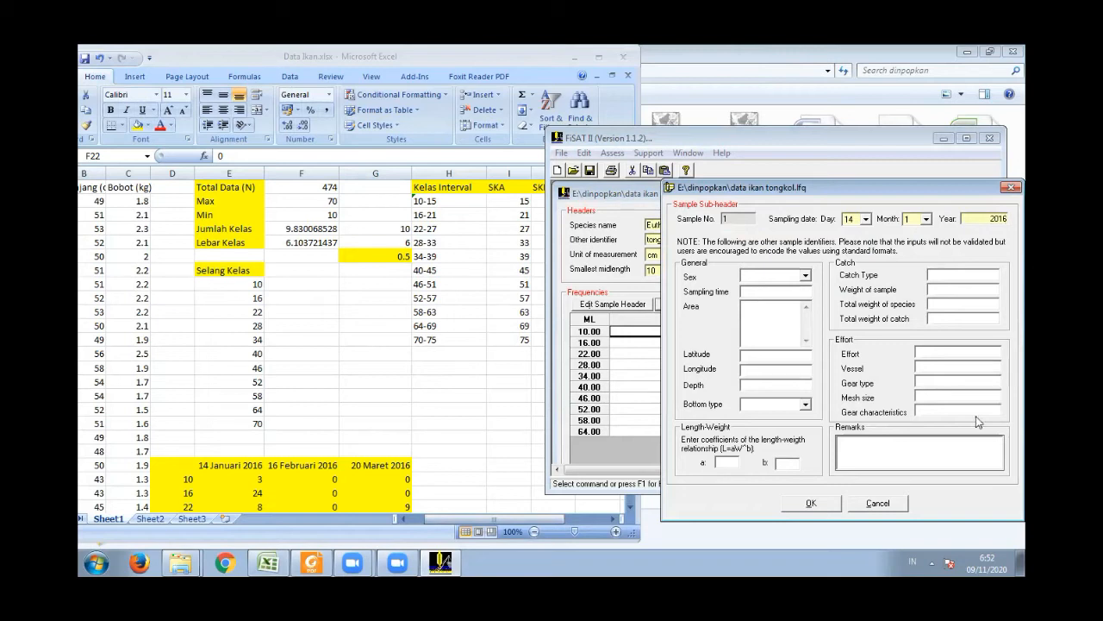
click(811, 504)
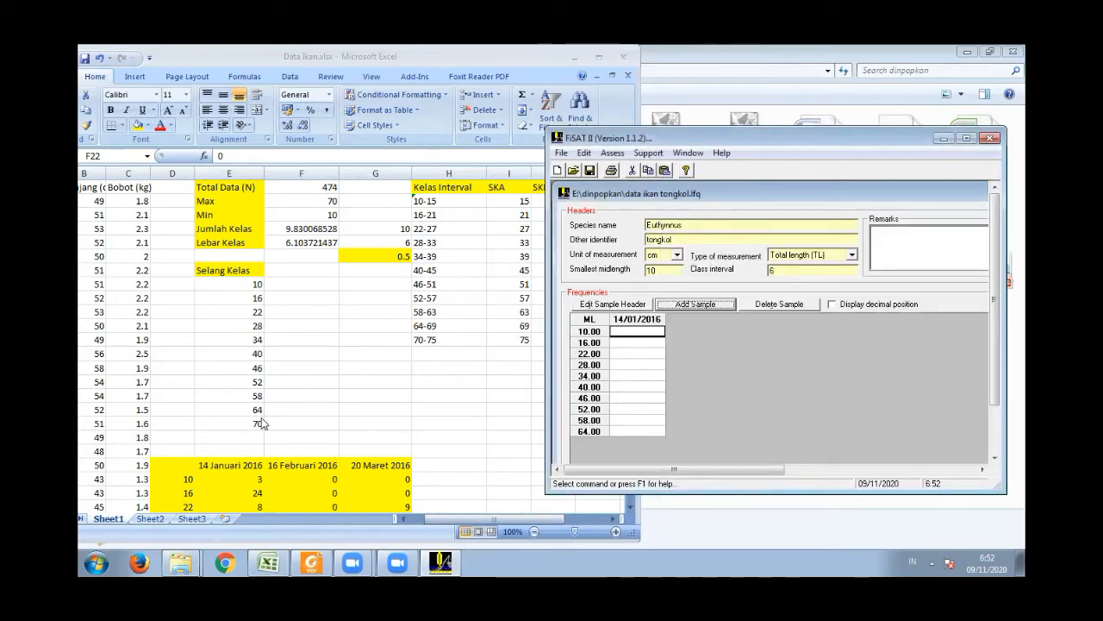
click(644, 431)
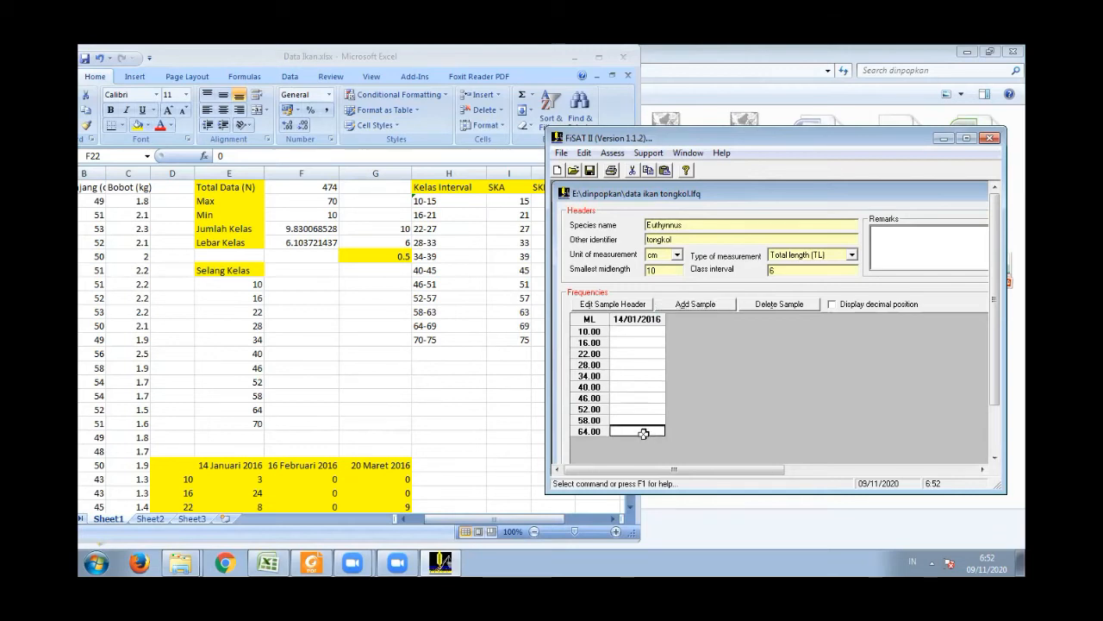
- Add a second sample with the sampling date day 16, month 2, year 2016
click(711, 305)
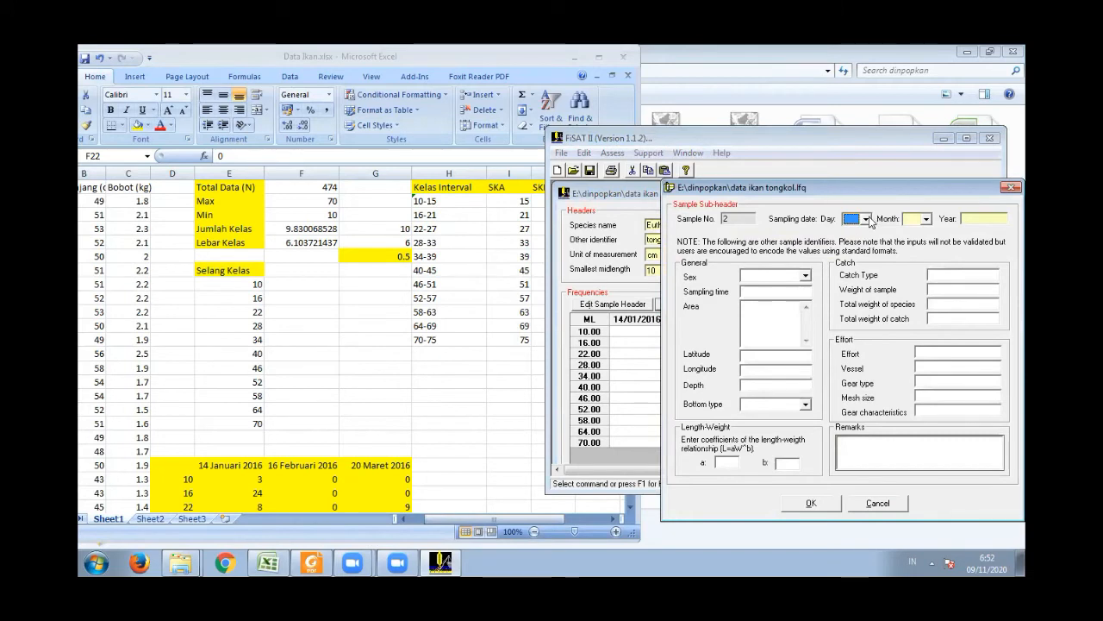
click(866, 219)
drag(872, 249, 872, 260)
click(854, 266)
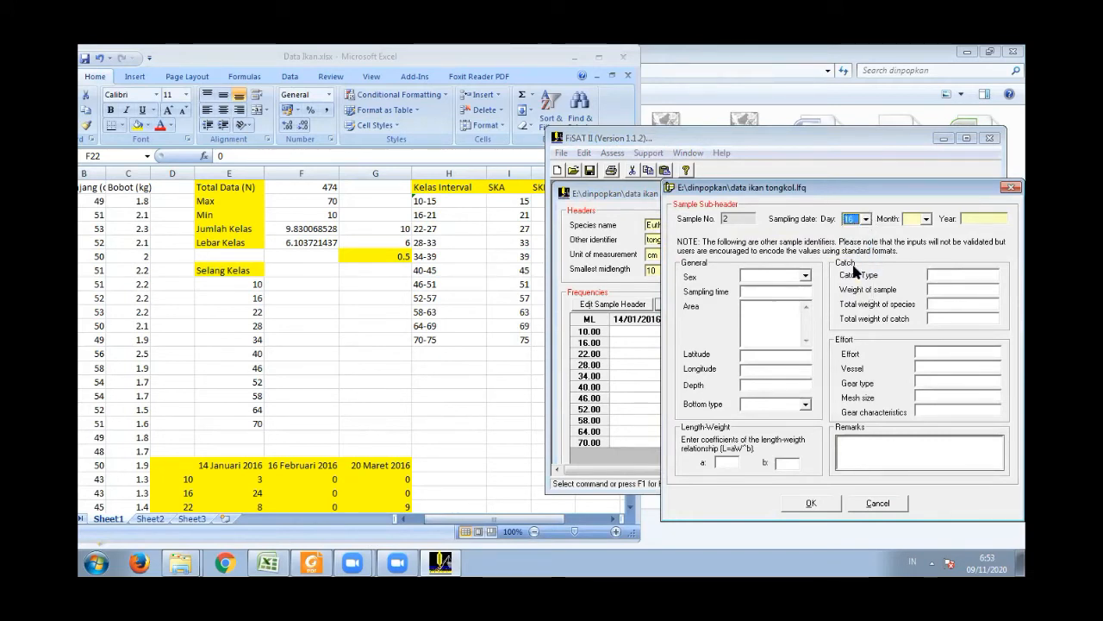
click(926, 219)
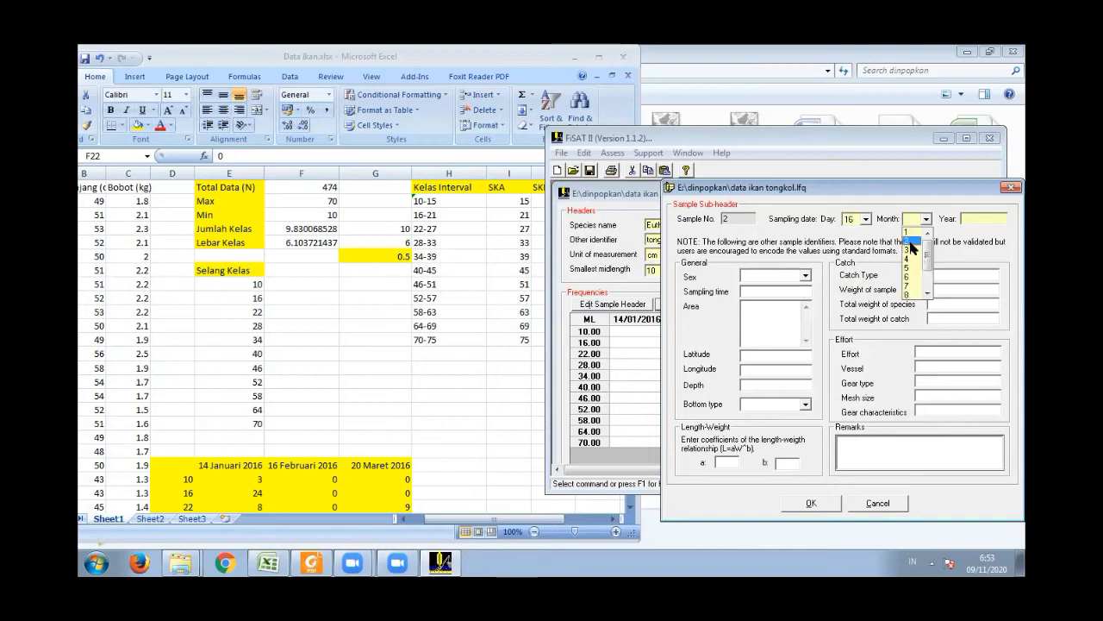
click(910, 242)
click(978, 219)
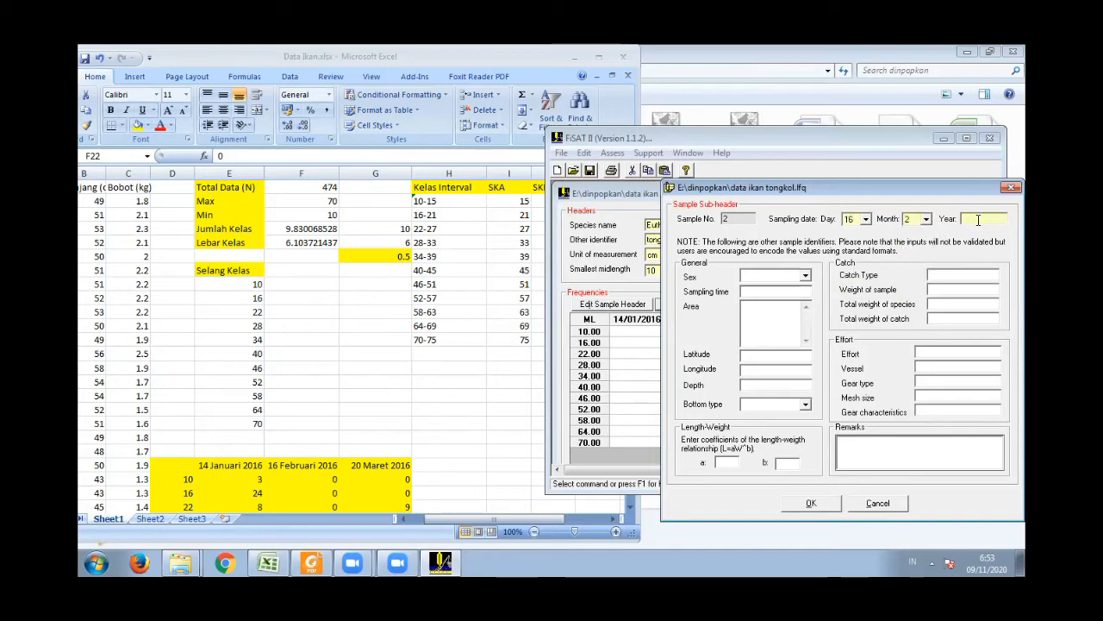
text(2016)
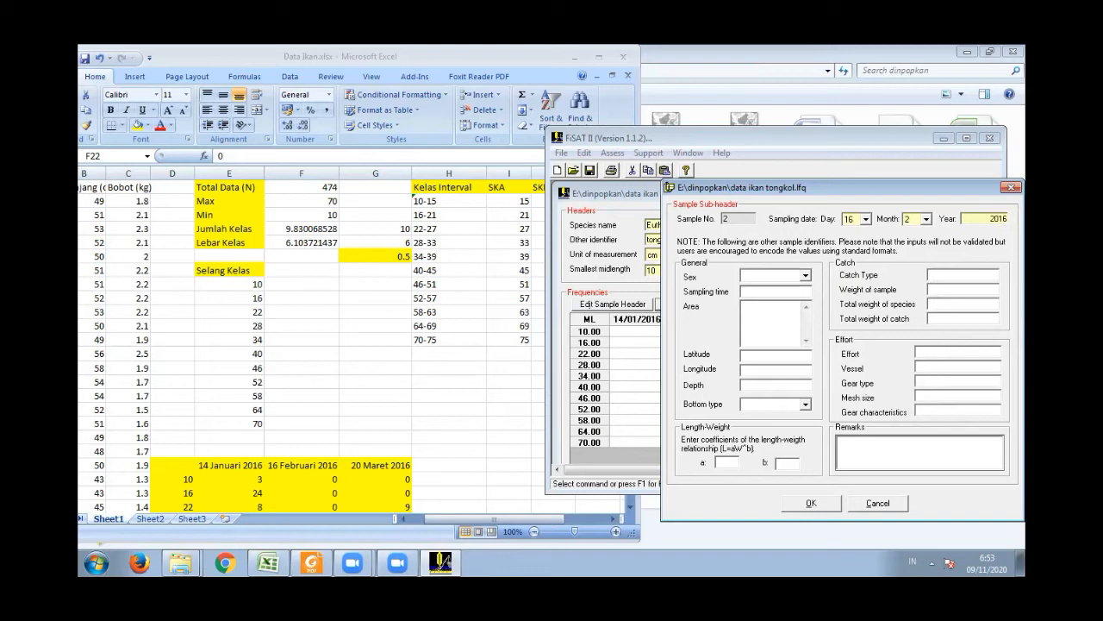
click(811, 502)
- Add a third sample with the sampling date day 20, month 3, year 2016
click(714, 304)
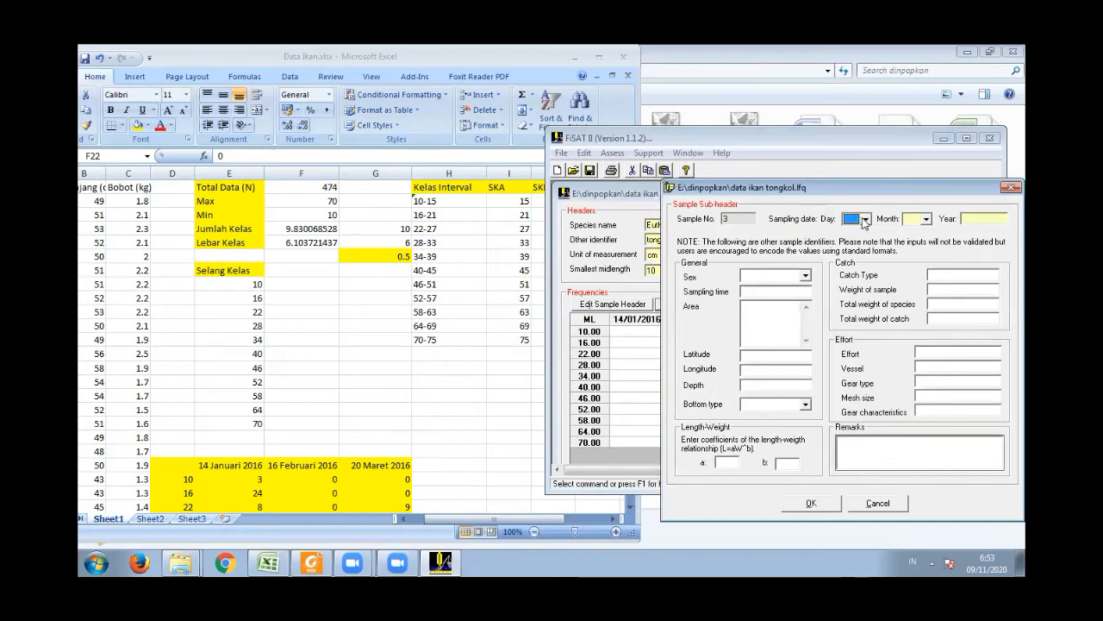
click(866, 219)
drag(870, 247, 870, 265)
click(850, 287)
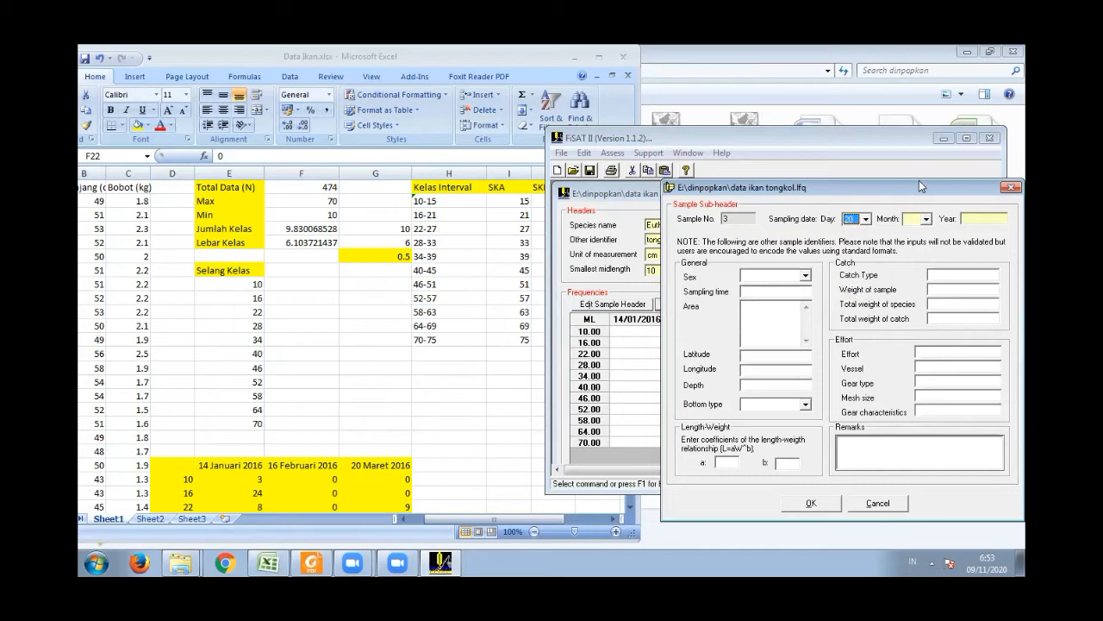
click(926, 219)
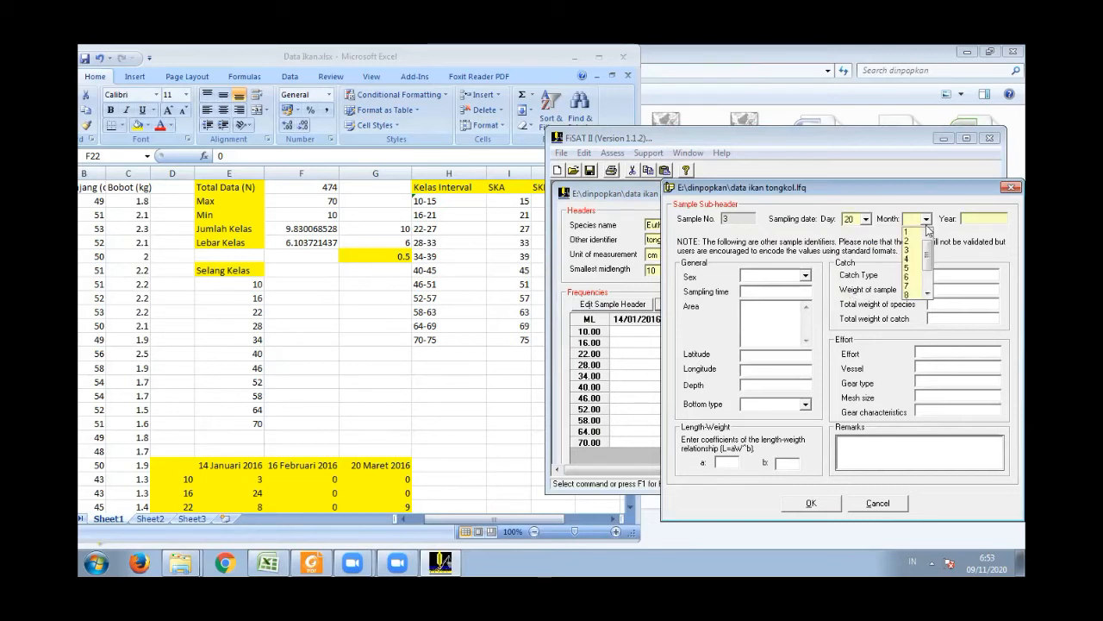
click(915, 249)
click(980, 219)
text(2016)
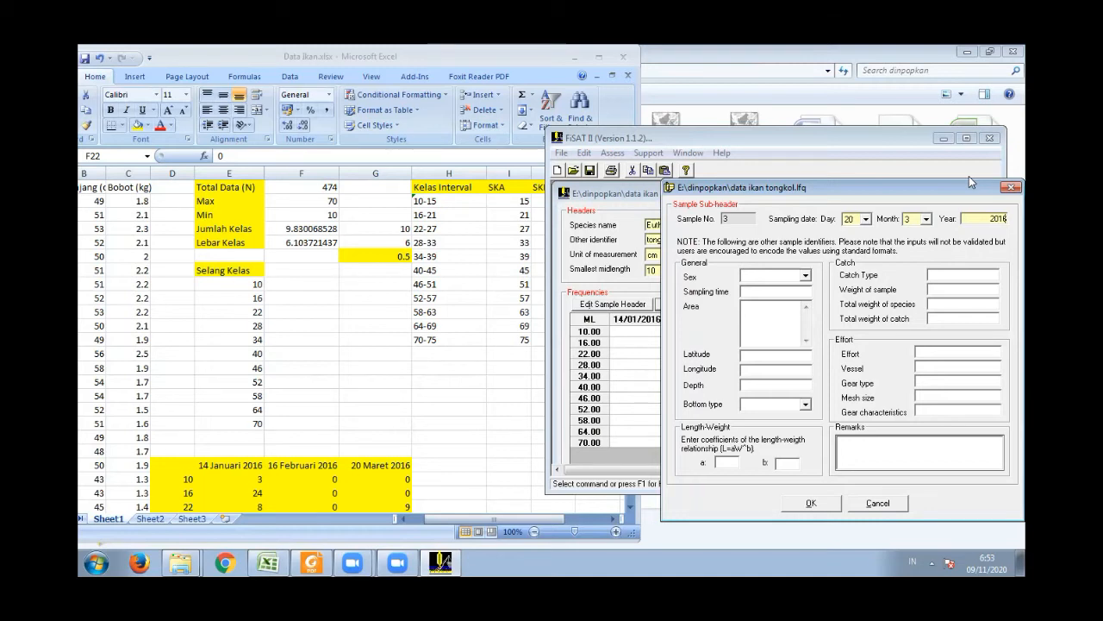
- Accept the third sample's sub-header so its column is added to the frequency table
drag(969, 175, 826, 130)
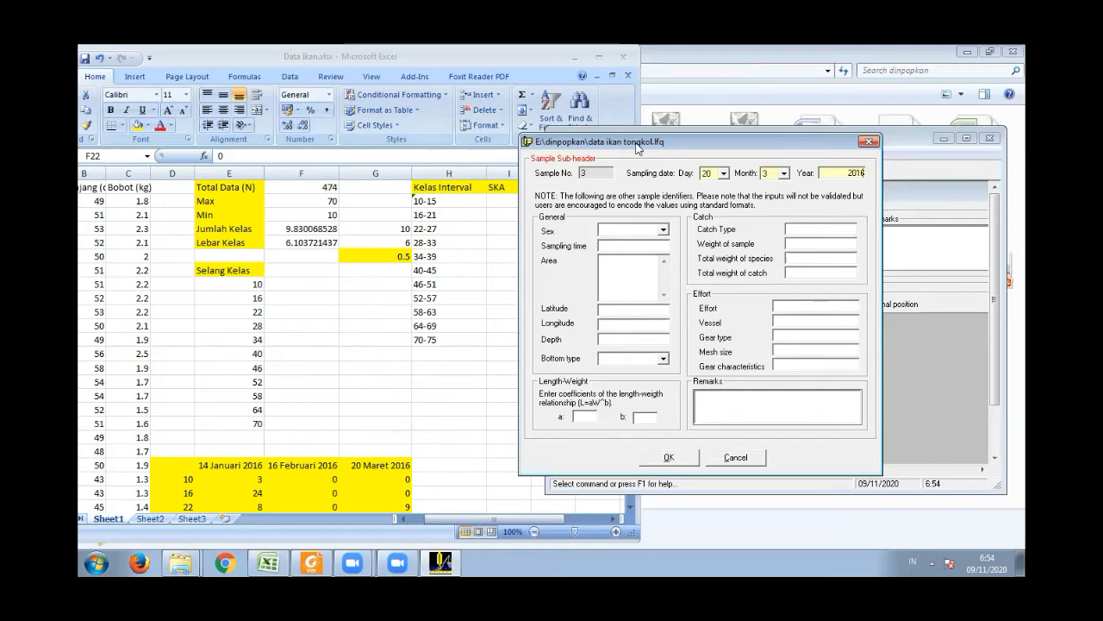
drag(635, 143, 628, 138)
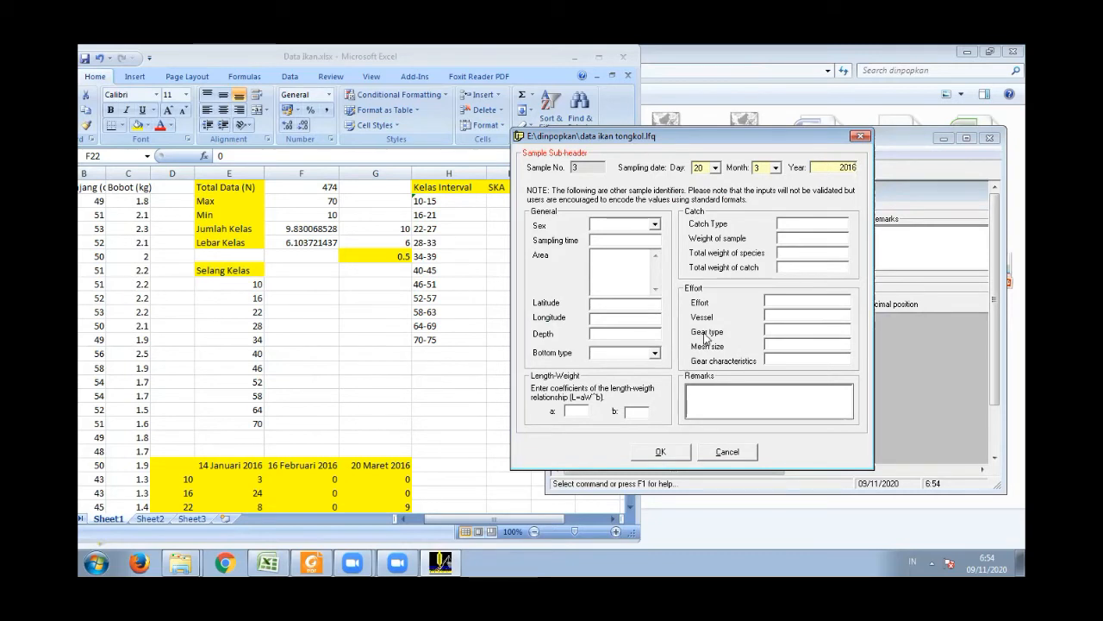
click(662, 454)
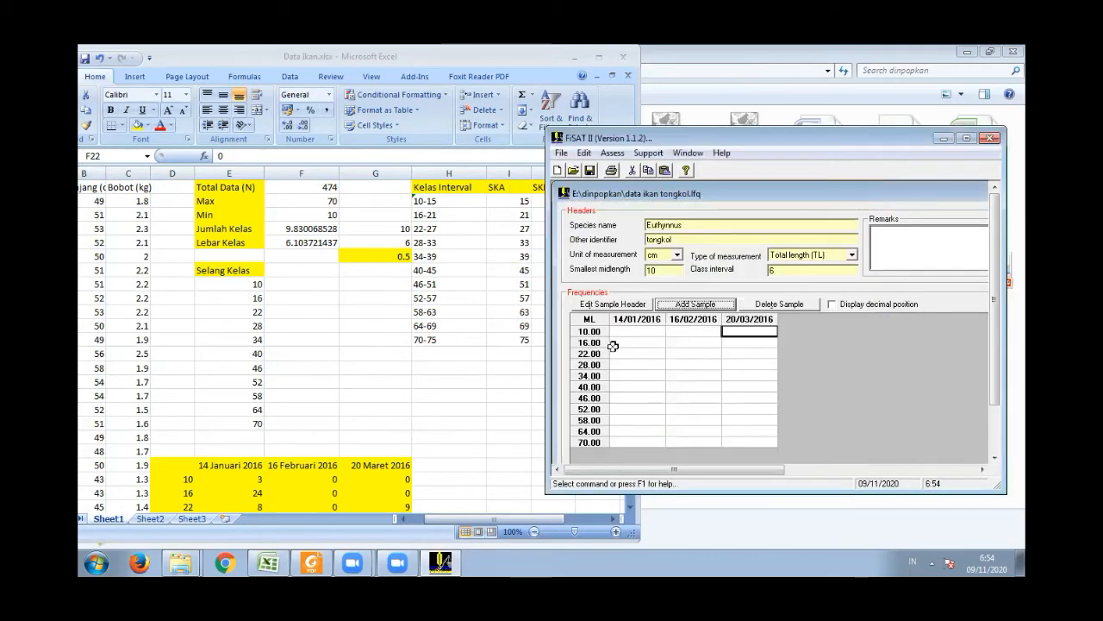
- Copy the frequencies for all three dates from the Excel table into the FiSAT II sample columns and save the file
click(631, 335)
click(439, 419)
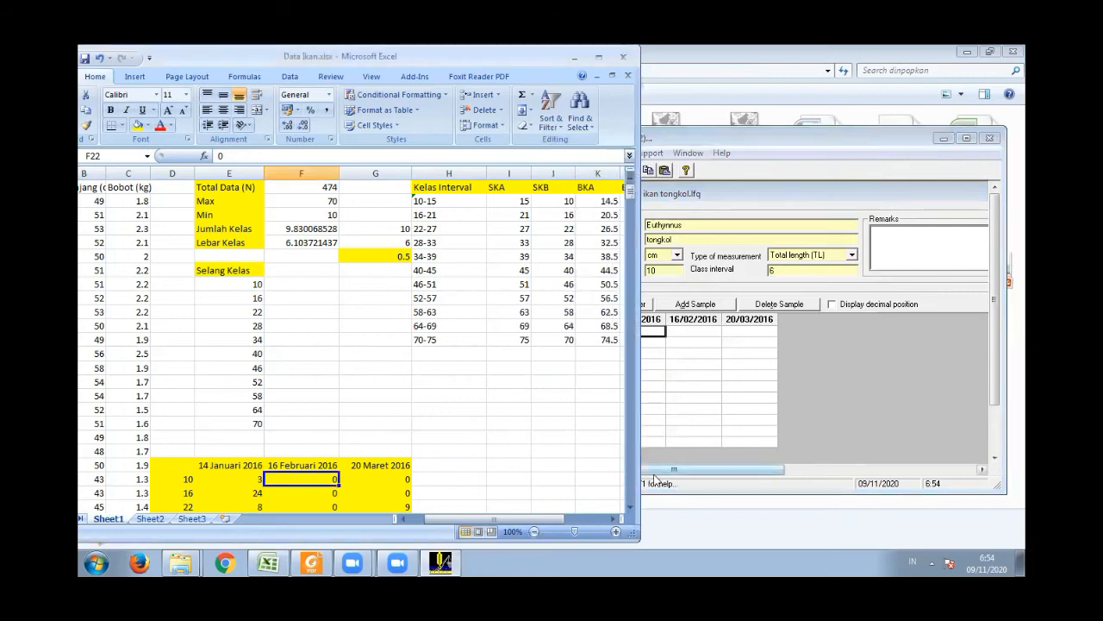
click(630, 509)
click(631, 510)
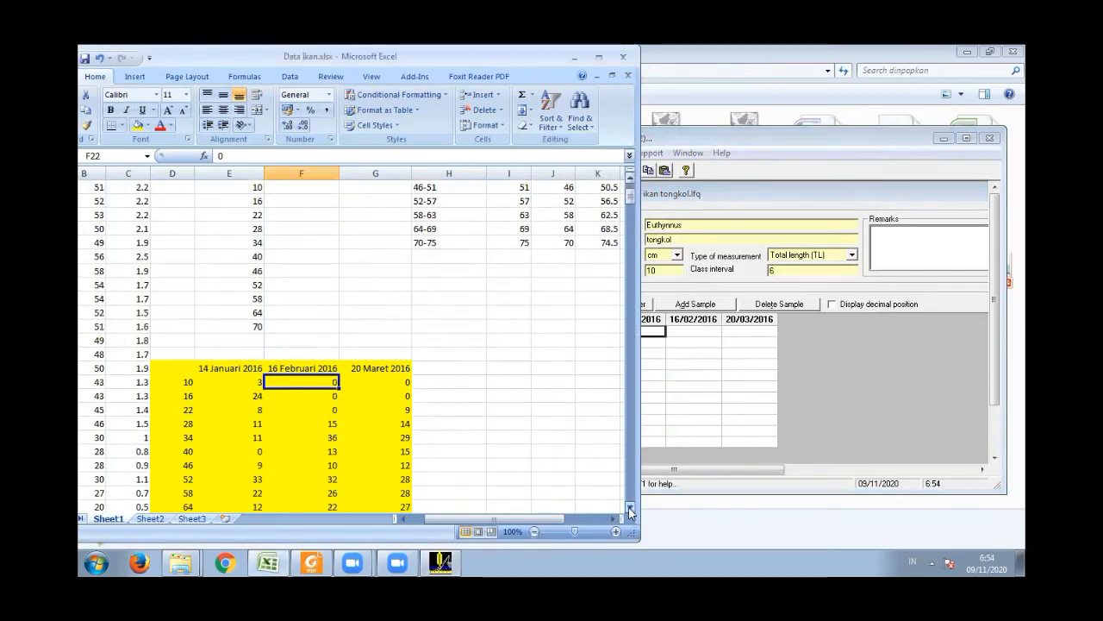
drag(253, 338, 376, 478)
key(ctrl+c)
click(694, 318)
click(642, 331)
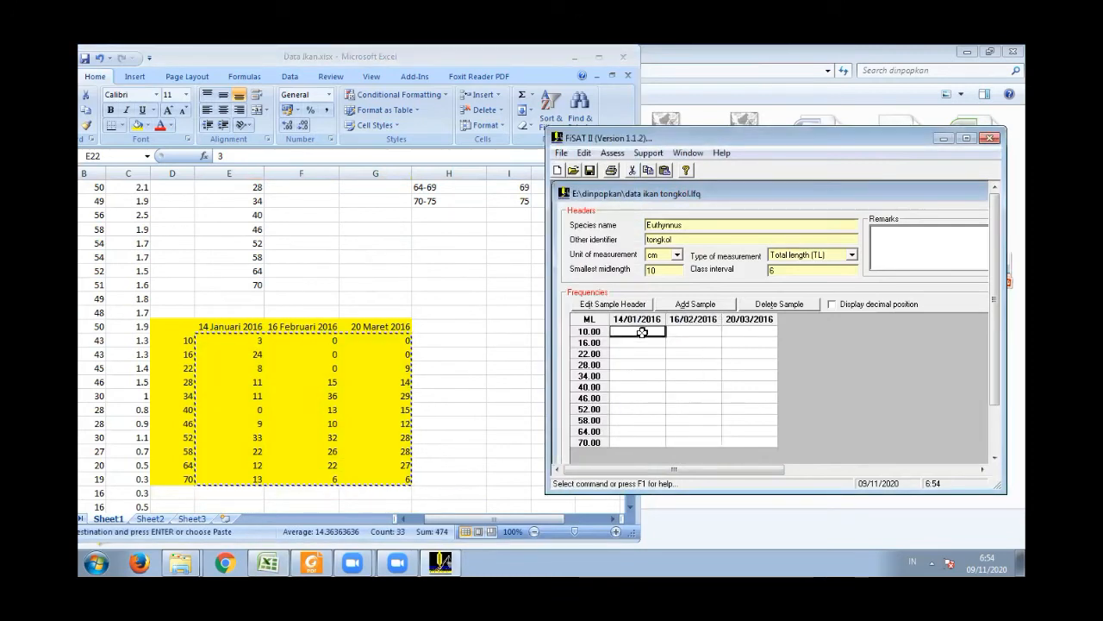
key(ctrl+v)
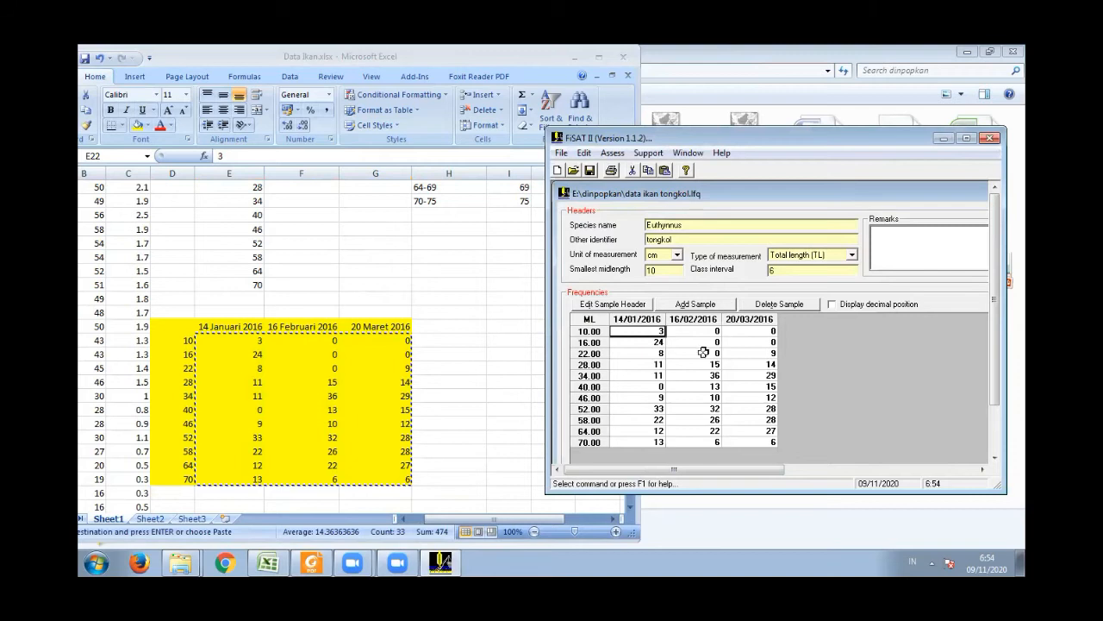
click(590, 173)
drag(712, 137, 563, 117)
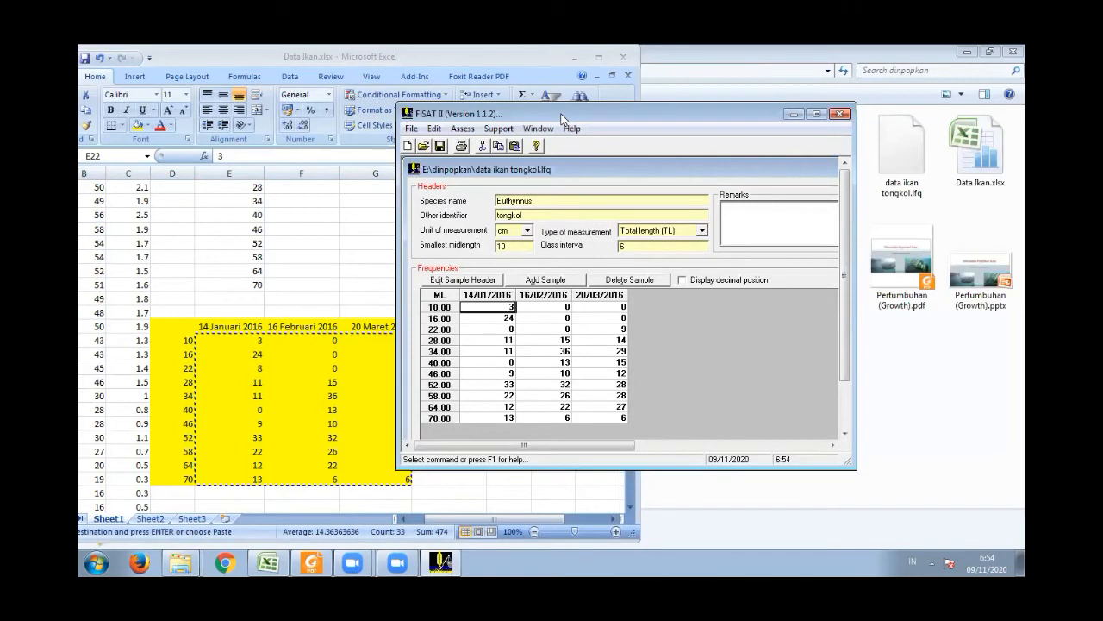
- Start an ELEFAN I direct fit of the length frequency data and open its response surface analysis
click(259, 274)
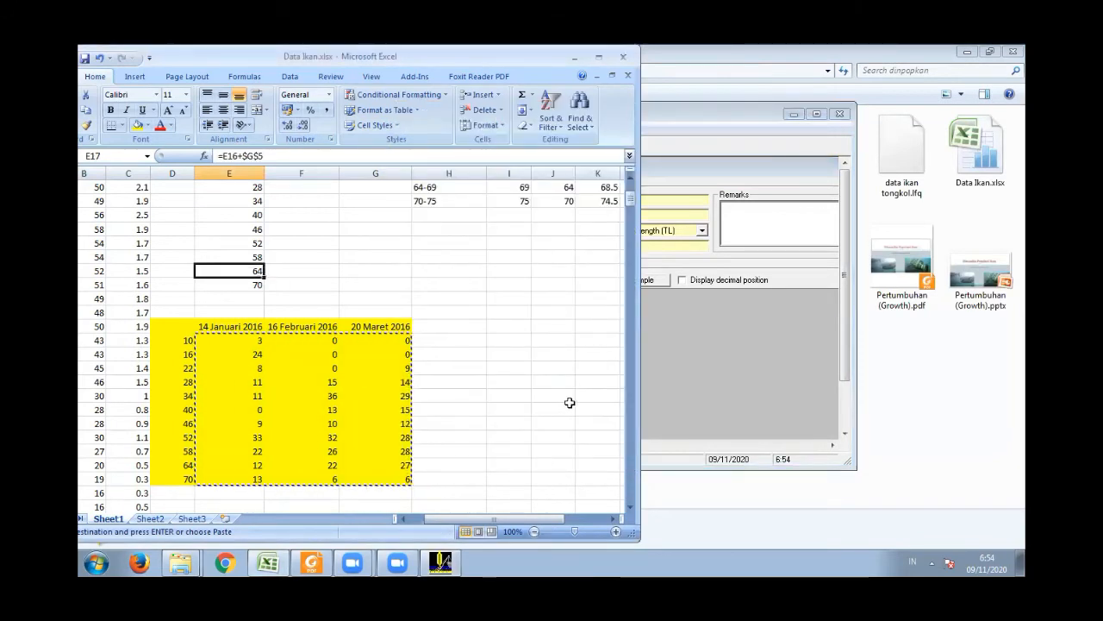
click(739, 114)
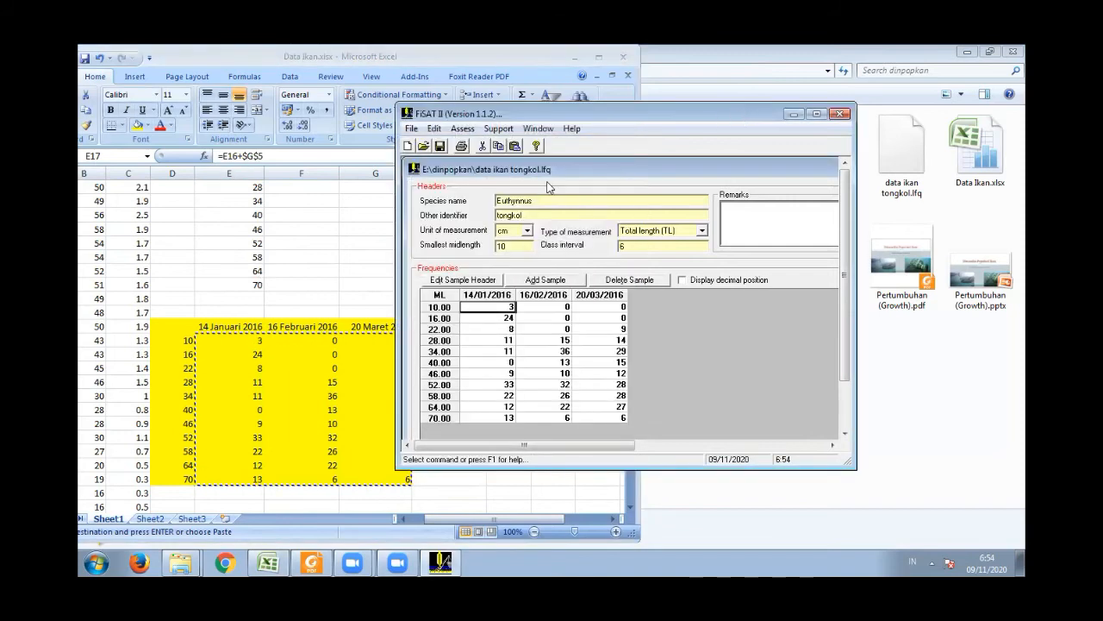
click(463, 128)
mouse_move(581, 144)
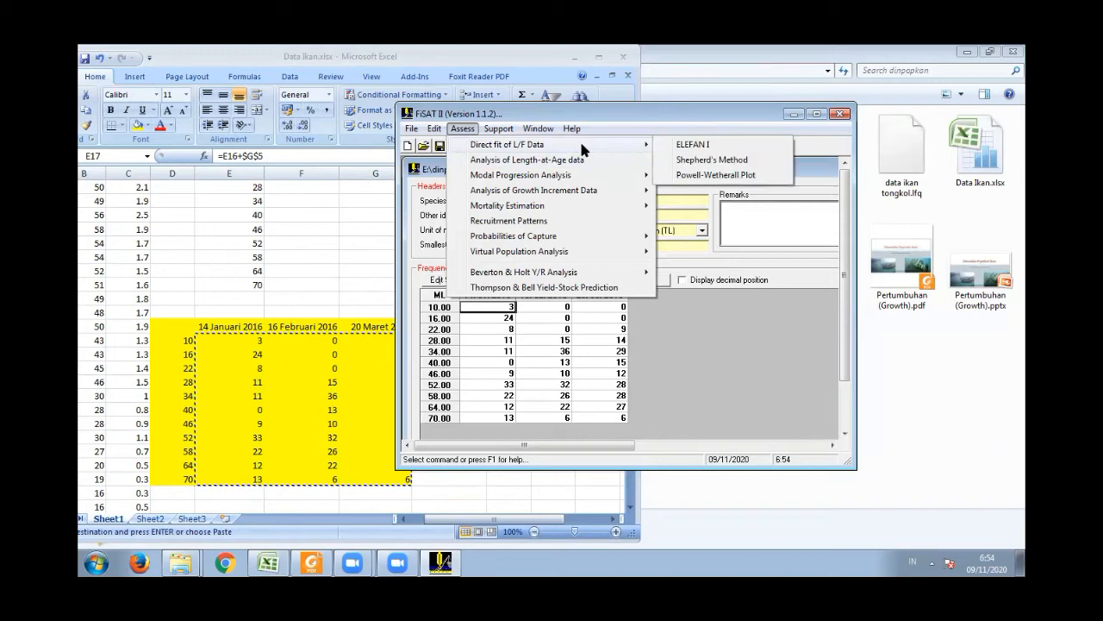
click(697, 147)
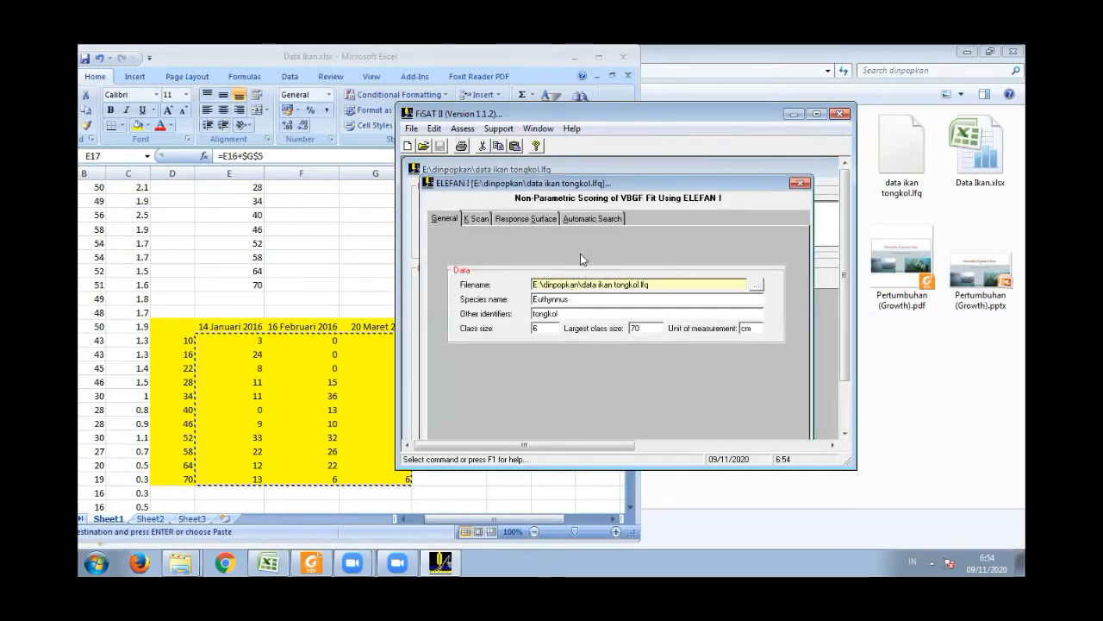
click(530, 217)
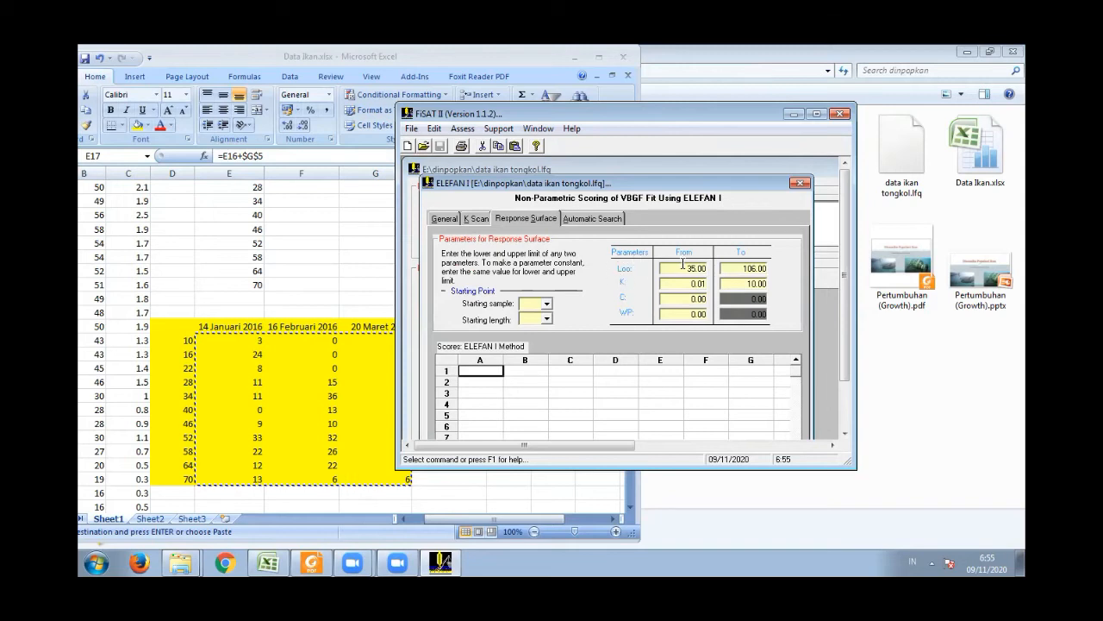
- Set the Loo range for the response surface from 95 to 100 and choose sample 1 as the starting sample
drag(682, 265, 715, 274)
text(95)
drag(744, 268, 774, 272)
text(1)
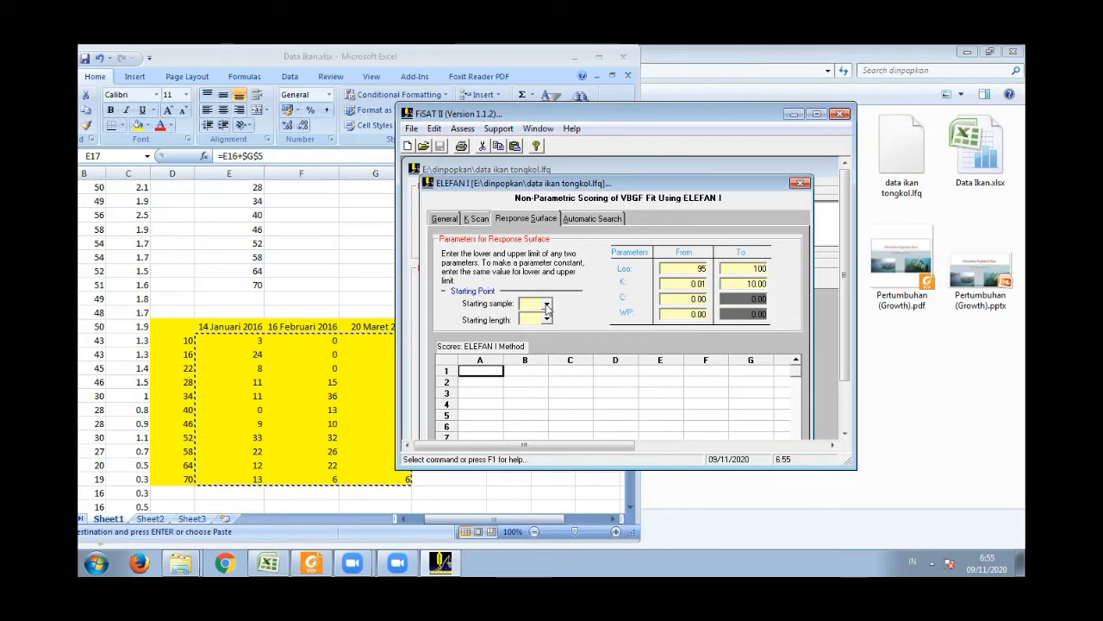
click(548, 307)
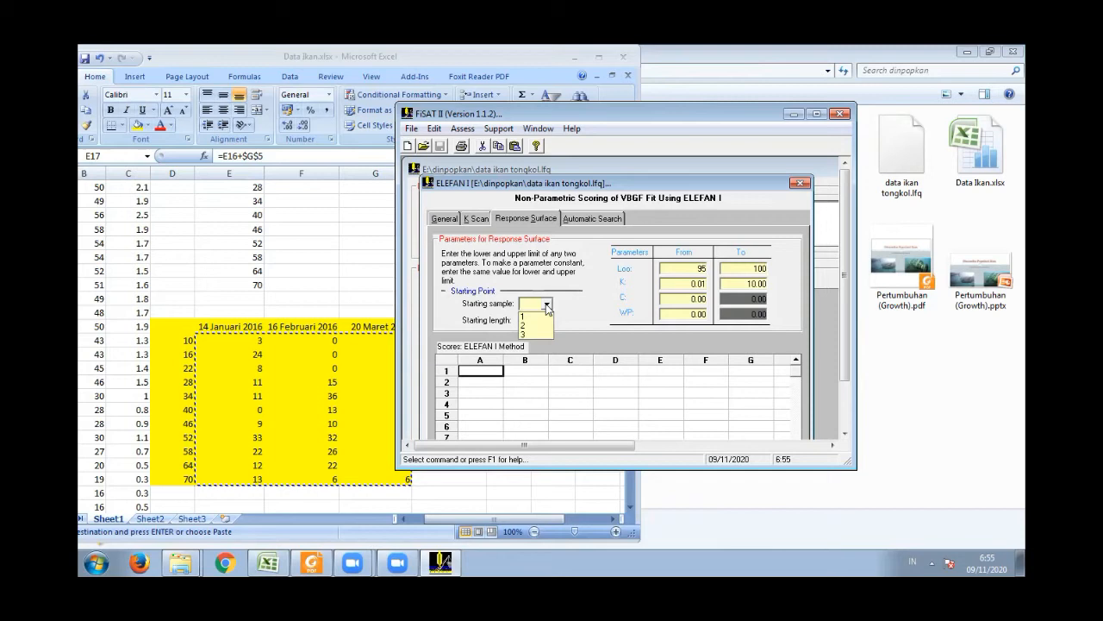
click(526, 316)
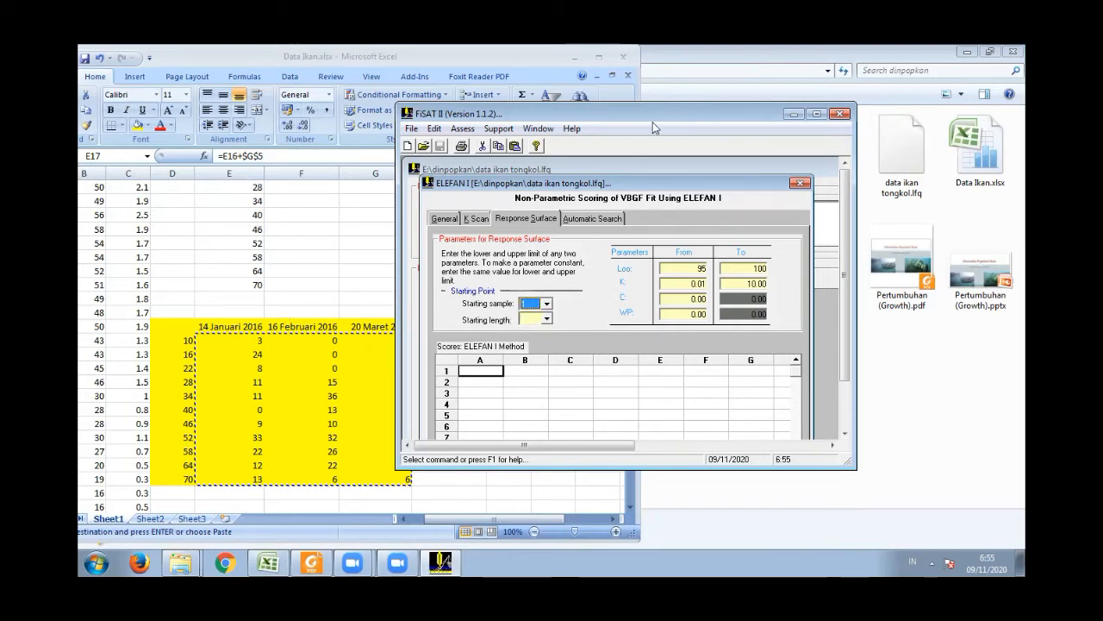
- Check the January frequency at midlength 52 in the Excel table and set the ELEFAN I starting length to 52.00
drag(659, 107, 721, 140)
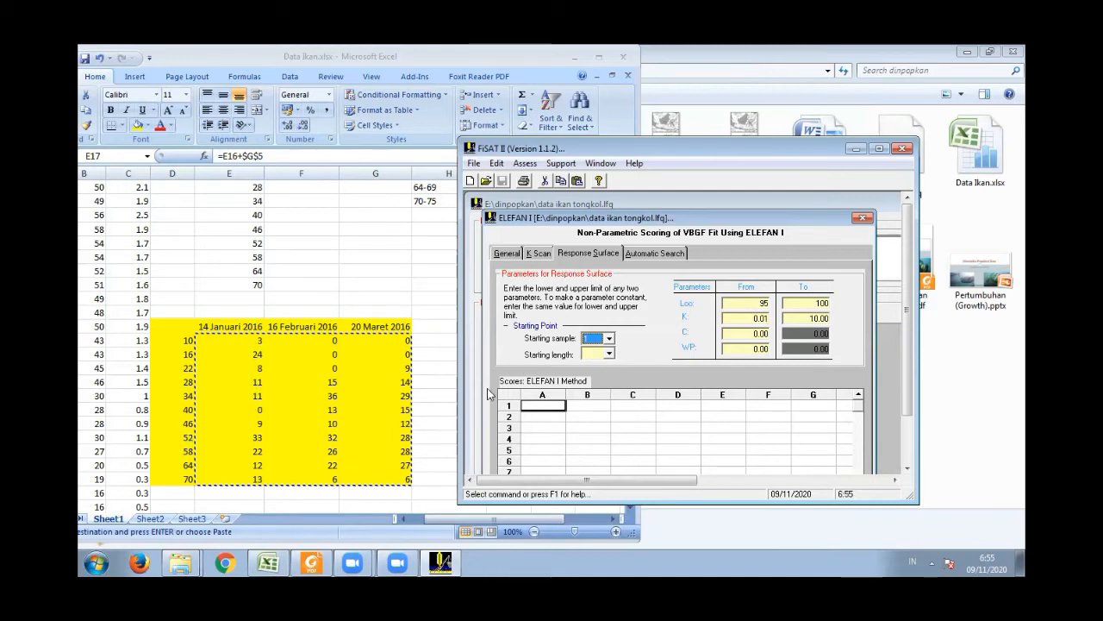
click(242, 436)
click(241, 437)
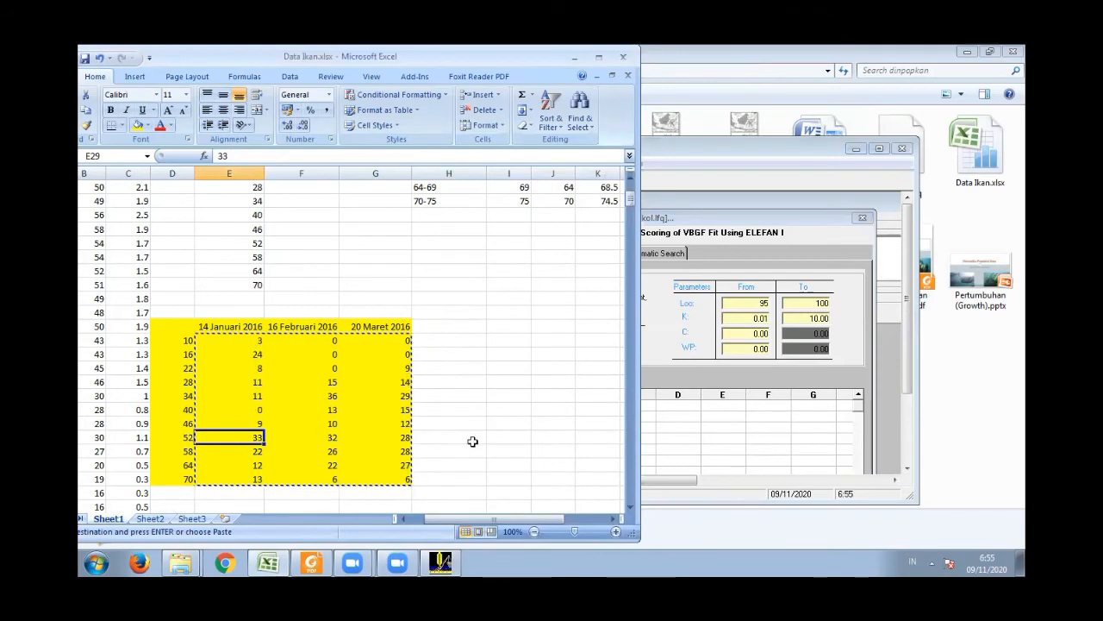
click(688, 336)
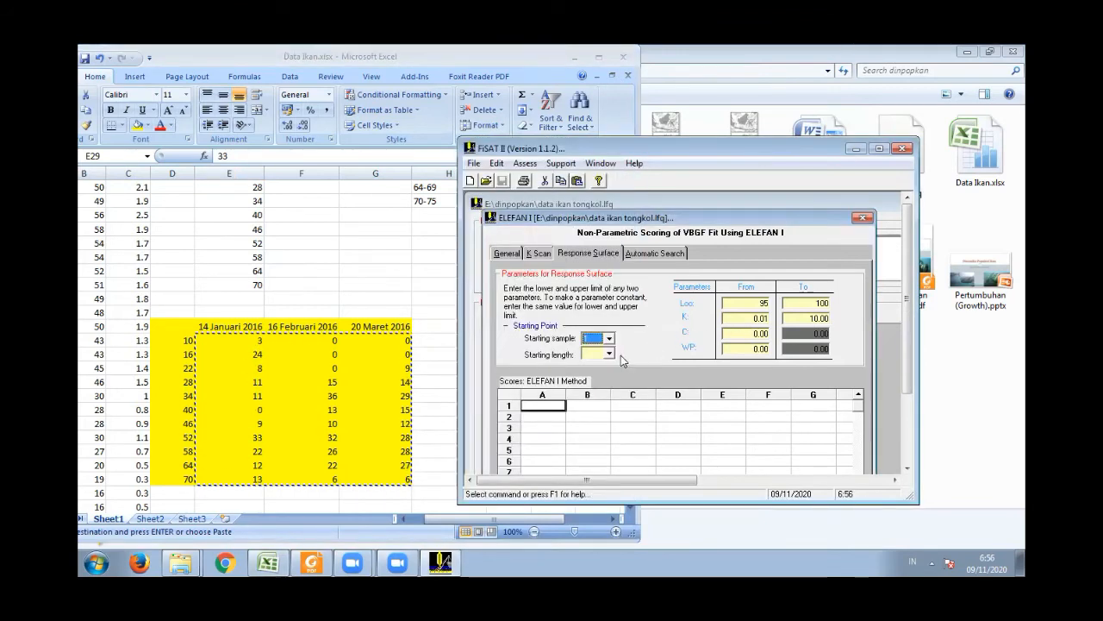
click(608, 354)
drag(610, 381, 611, 404)
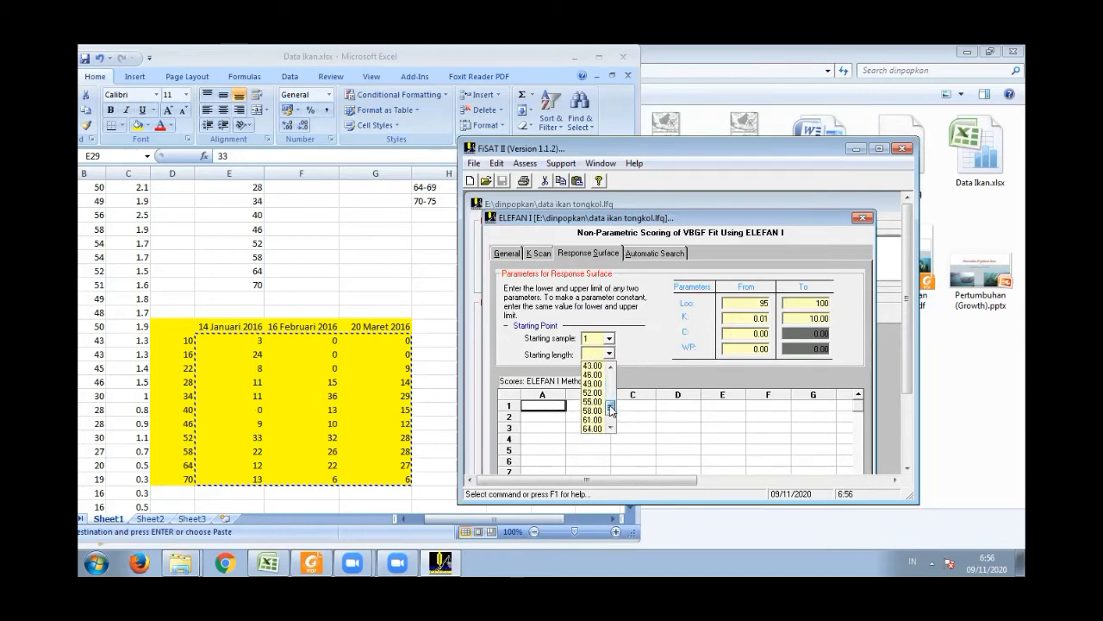
click(593, 392)
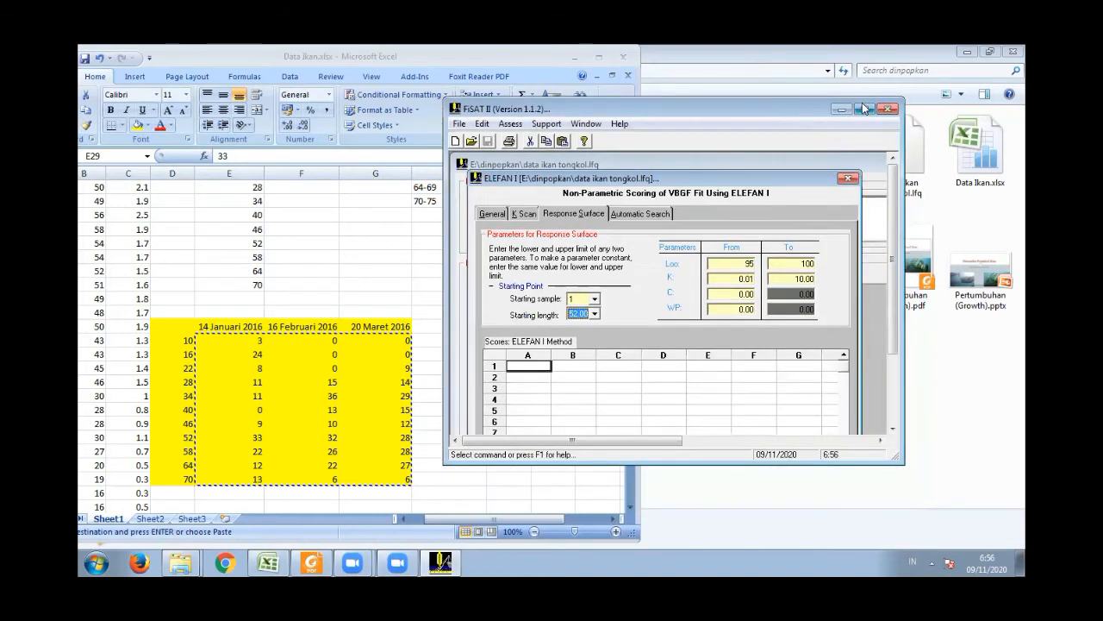
- Maximize FiSAT II, place the ELEFAN I window beside the sample data, and compute the response surface for the 52.00 starting length
double_click(797, 148)
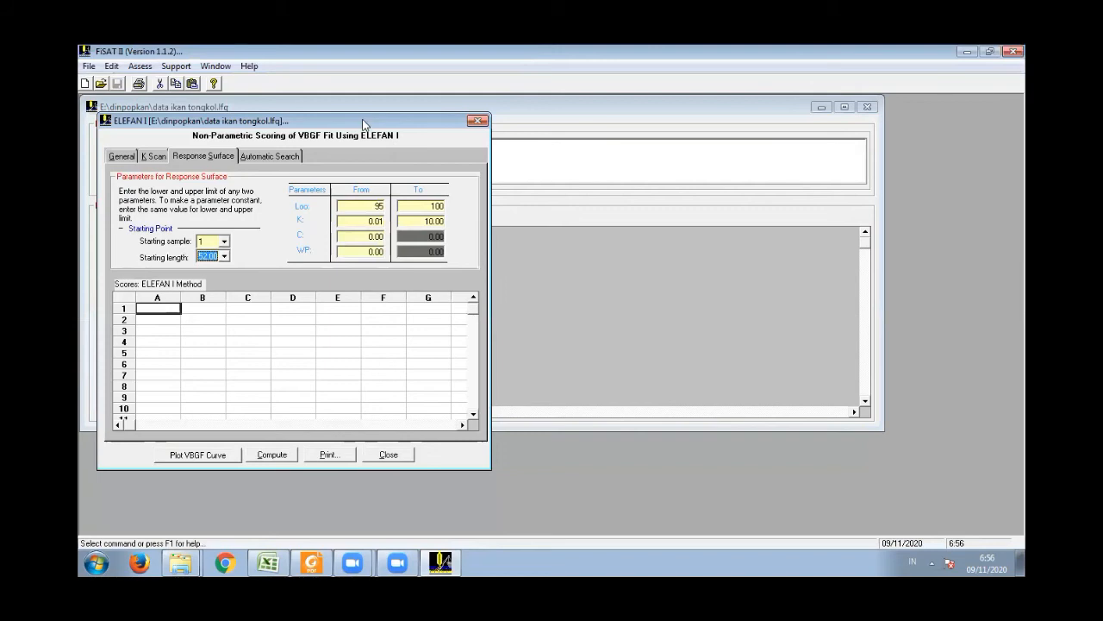
drag(364, 125, 716, 123)
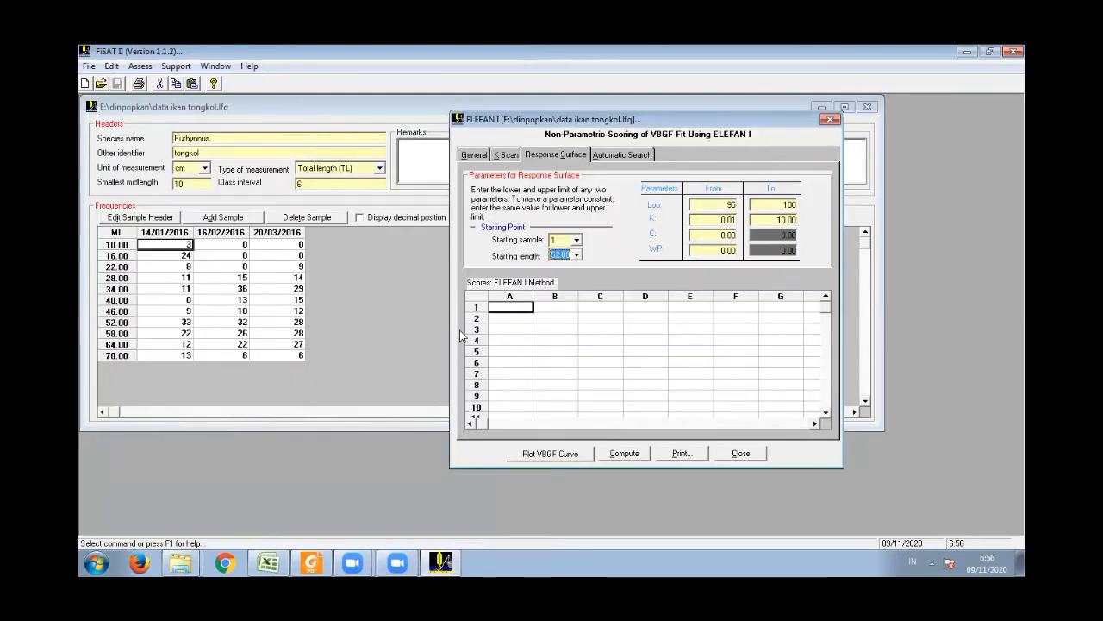
click(624, 453)
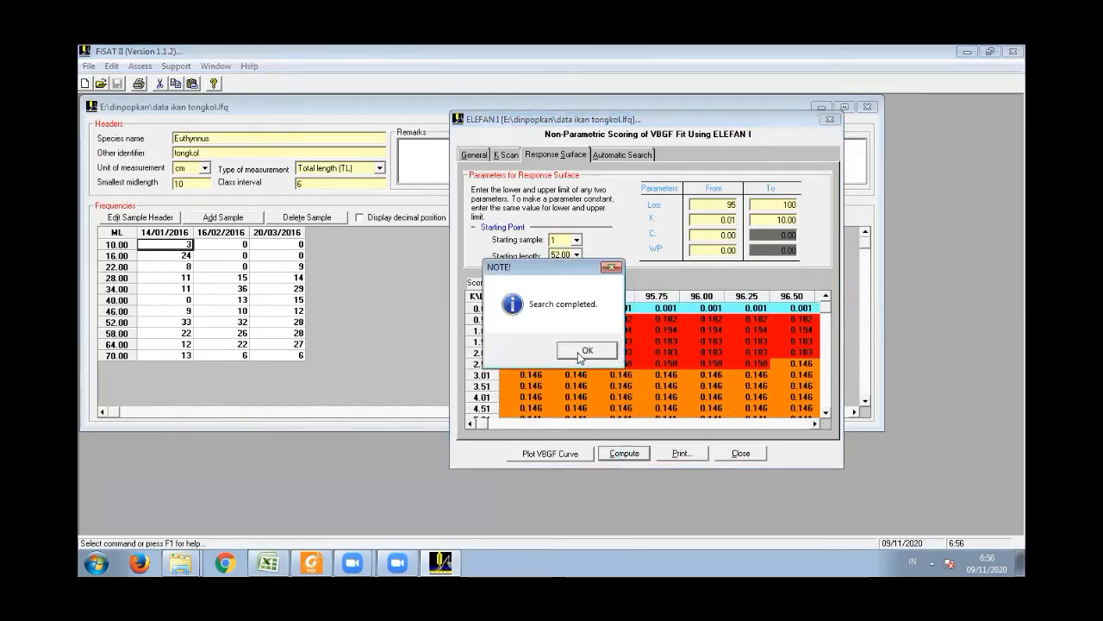
click(583, 352)
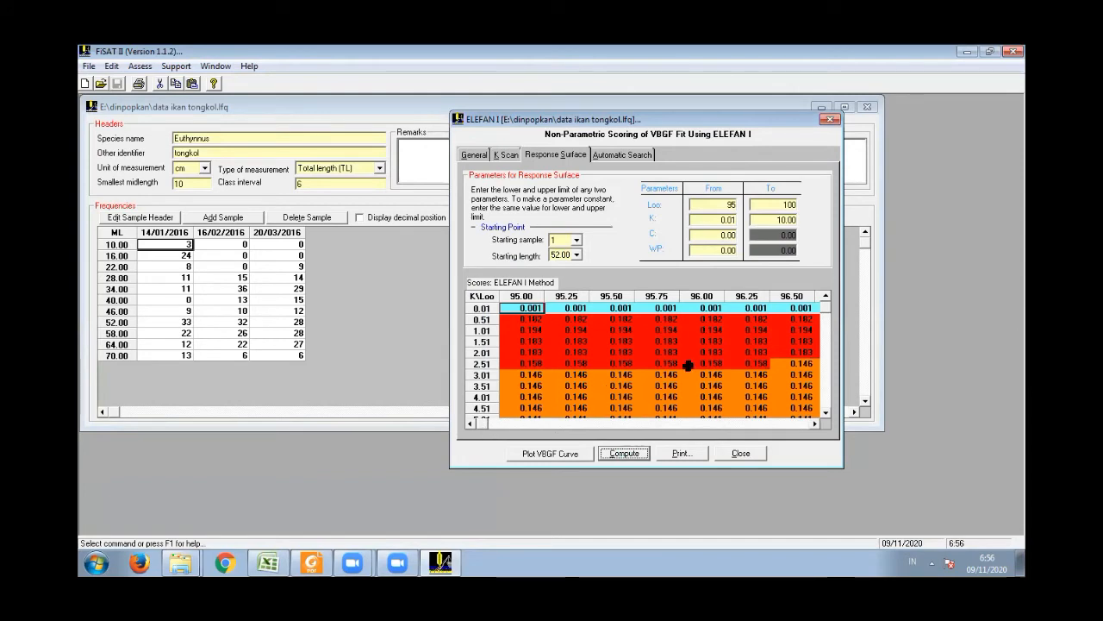
- Examine the ELEFAN I scores across the Loo columns from 95.00 to 100.00, especially along the K 1.01 row
click(661, 308)
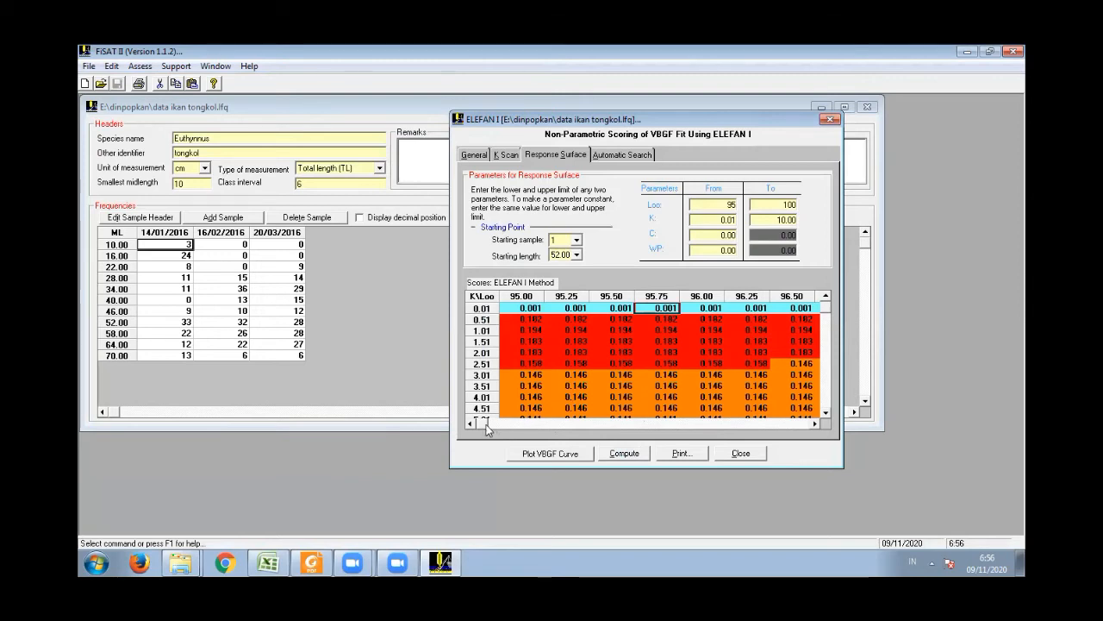
drag(533, 423, 578, 398)
click(808, 415)
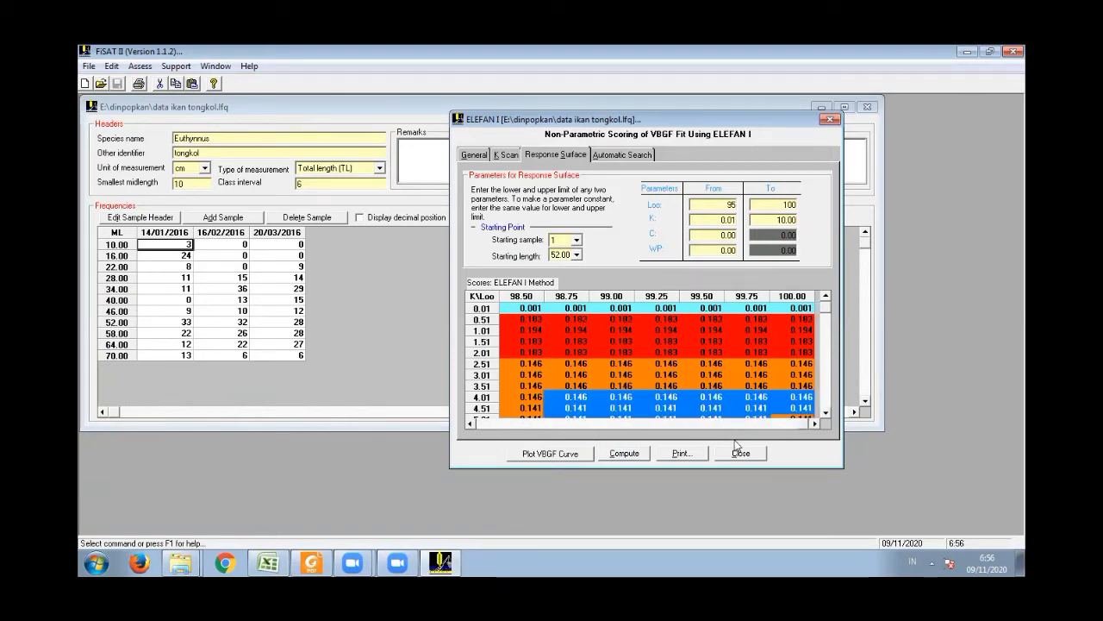
drag(802, 420, 474, 444)
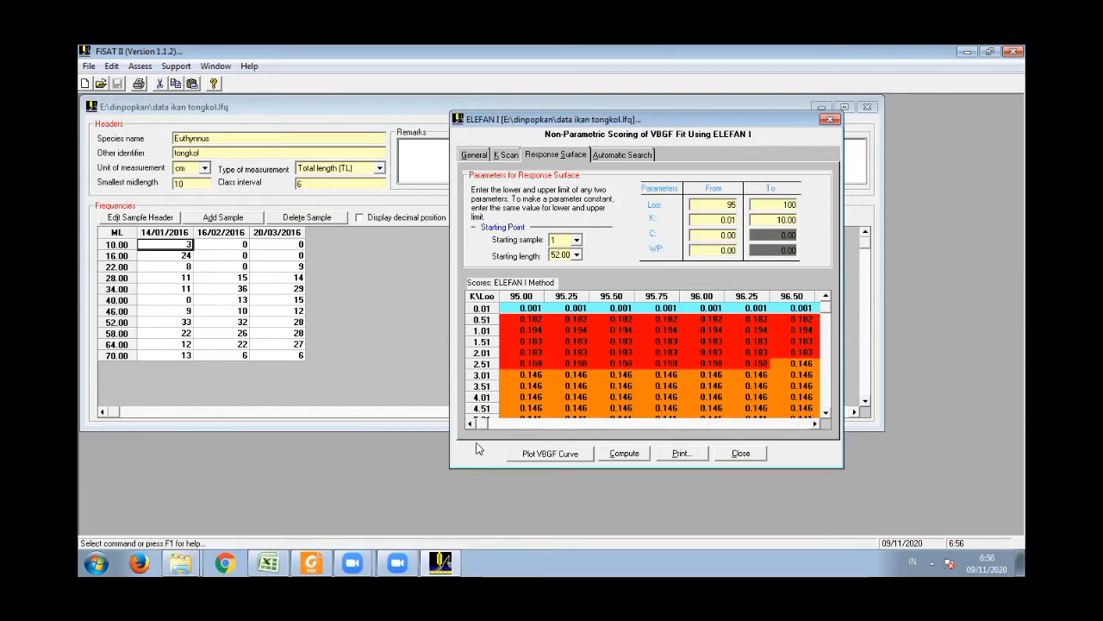
click(565, 330)
key(Right)
key(Right)
key(Right)
key(Right)
key(Right)
key(Right)
key(Right)
key(Right)
key(Right)
key(Right)
key(Right)
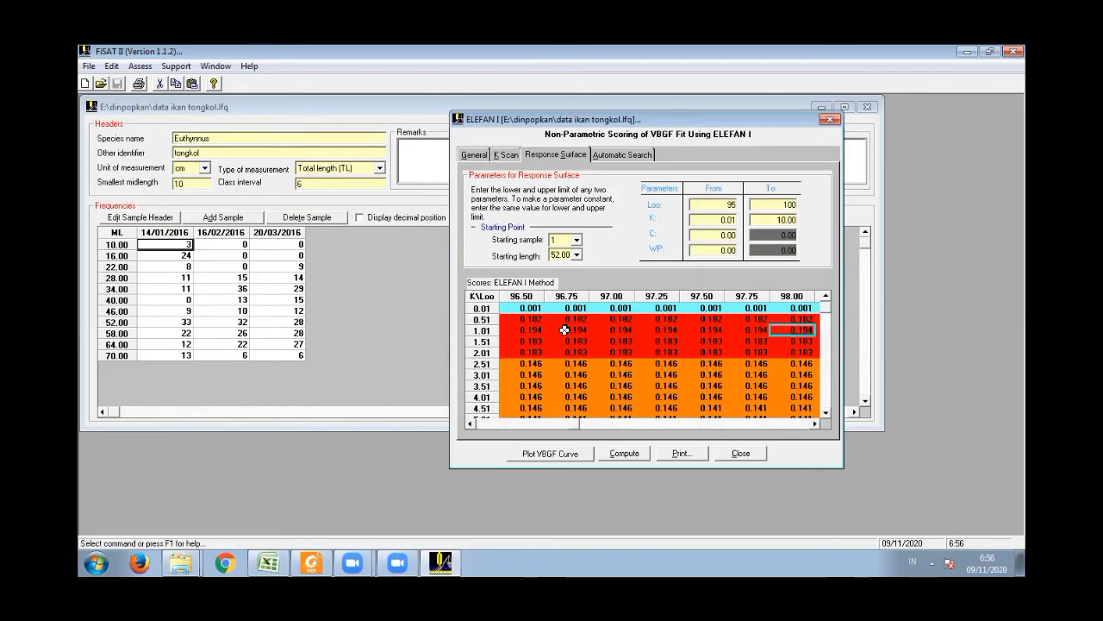
key(Left)
key(Left)
key(Left)
key(Left)
key(Left)
key(Left)
key(Left)
key(Left)
key(Left)
key(Left)
key(Left)
key(Left)
key(Left)
key(Left)
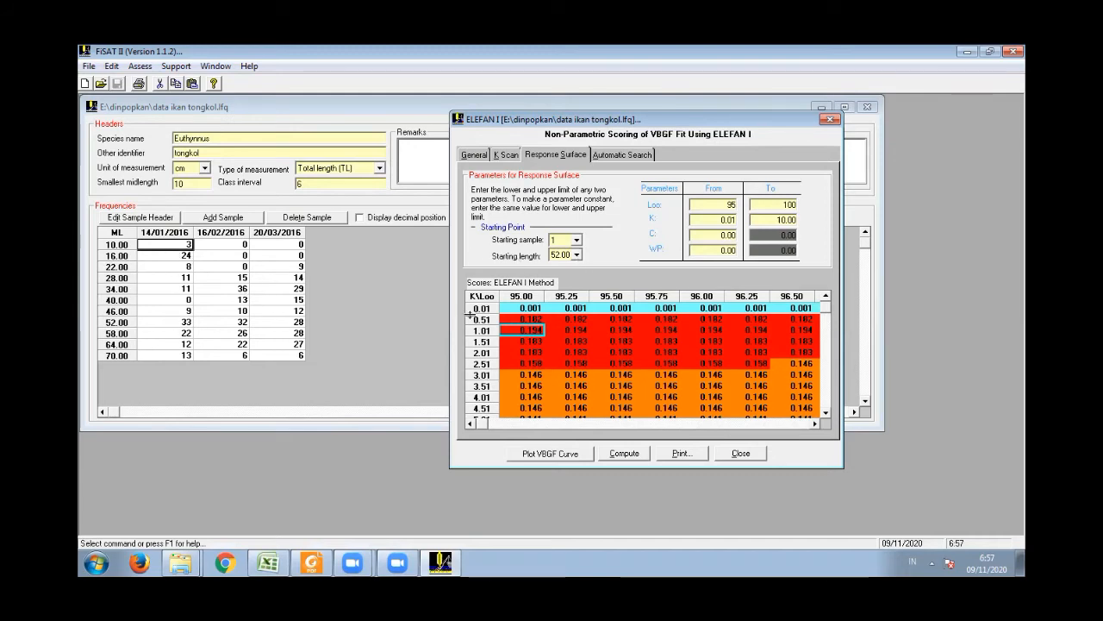
- Set the starting length to 16.00 and recompute the response surface scores
click(577, 255)
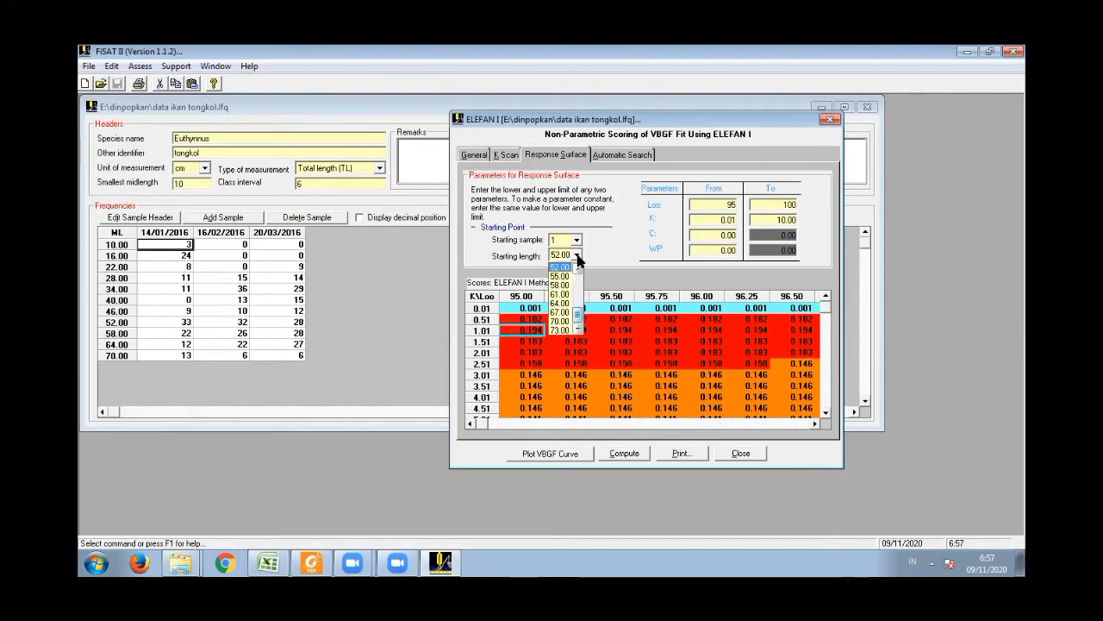
drag(581, 317, 582, 280)
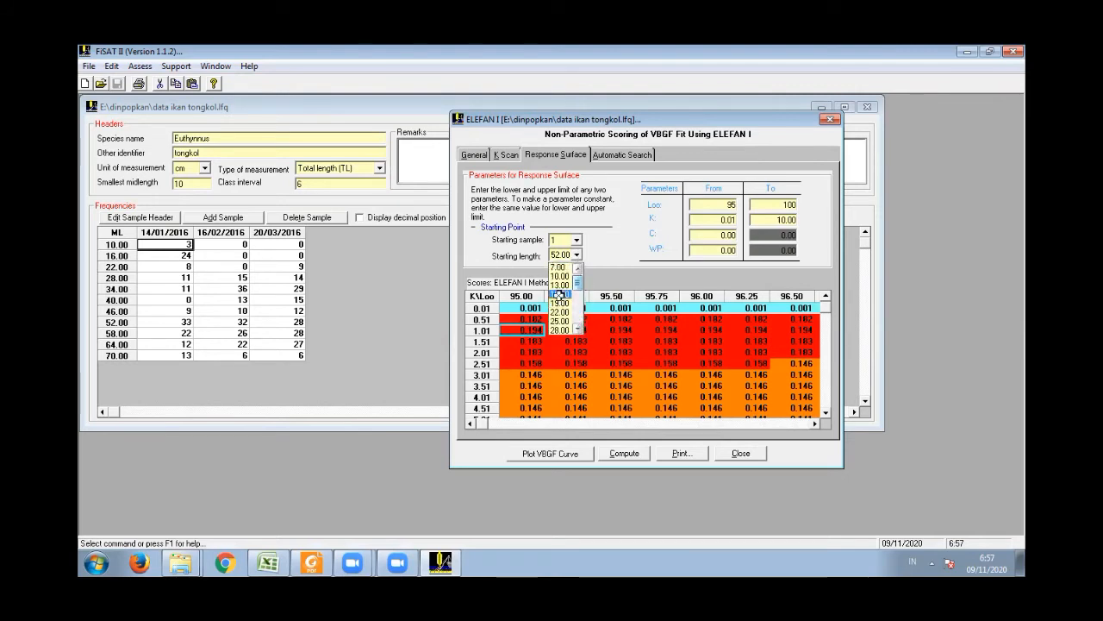
click(558, 294)
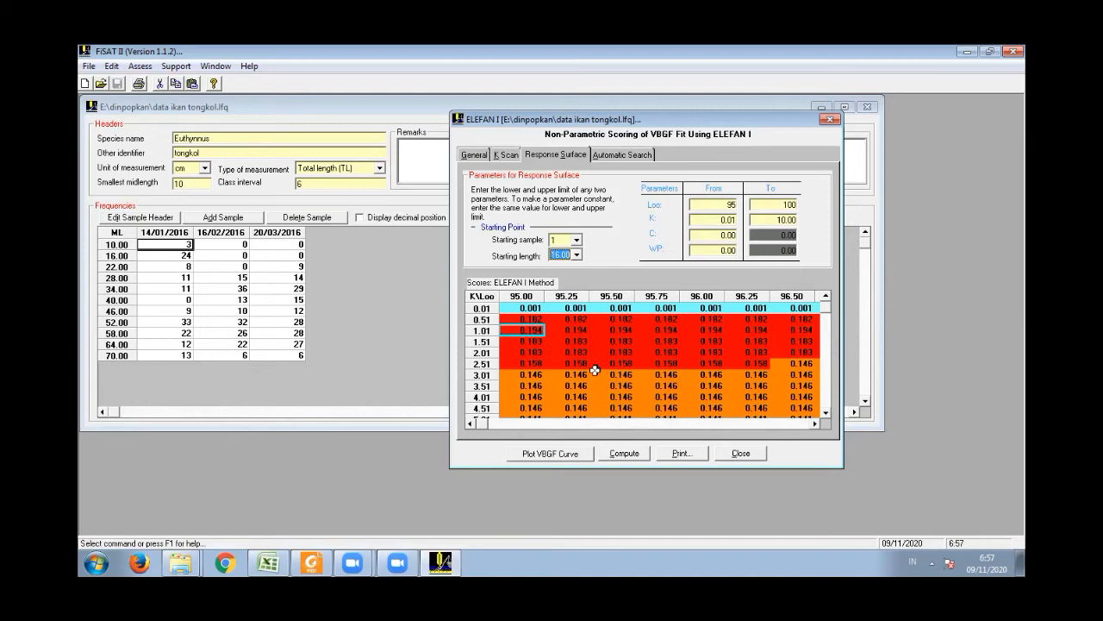
click(622, 453)
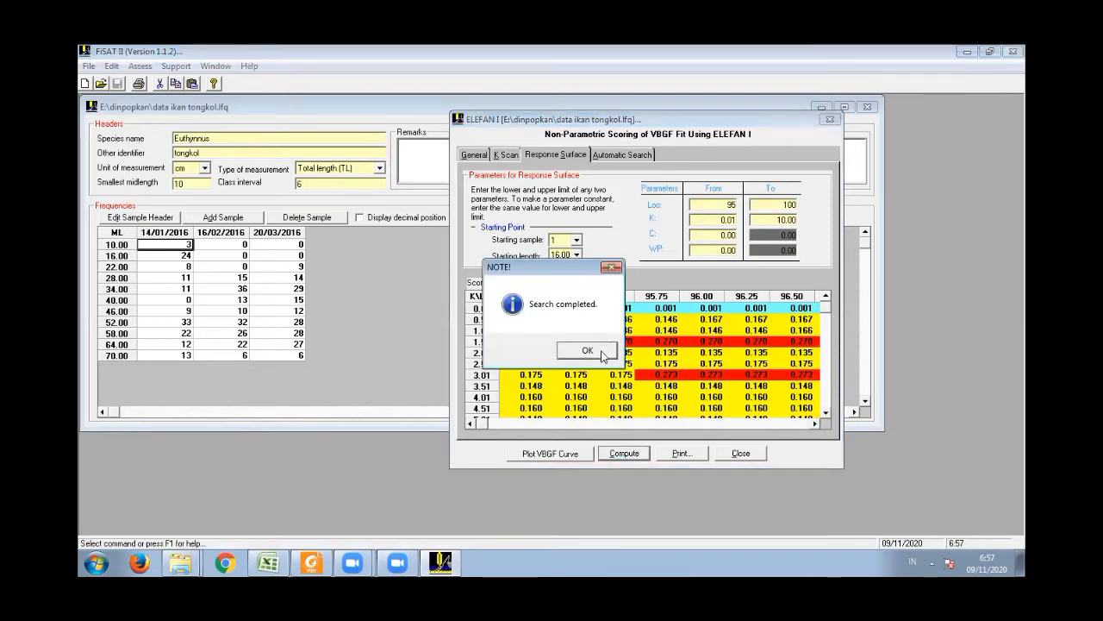
click(604, 353)
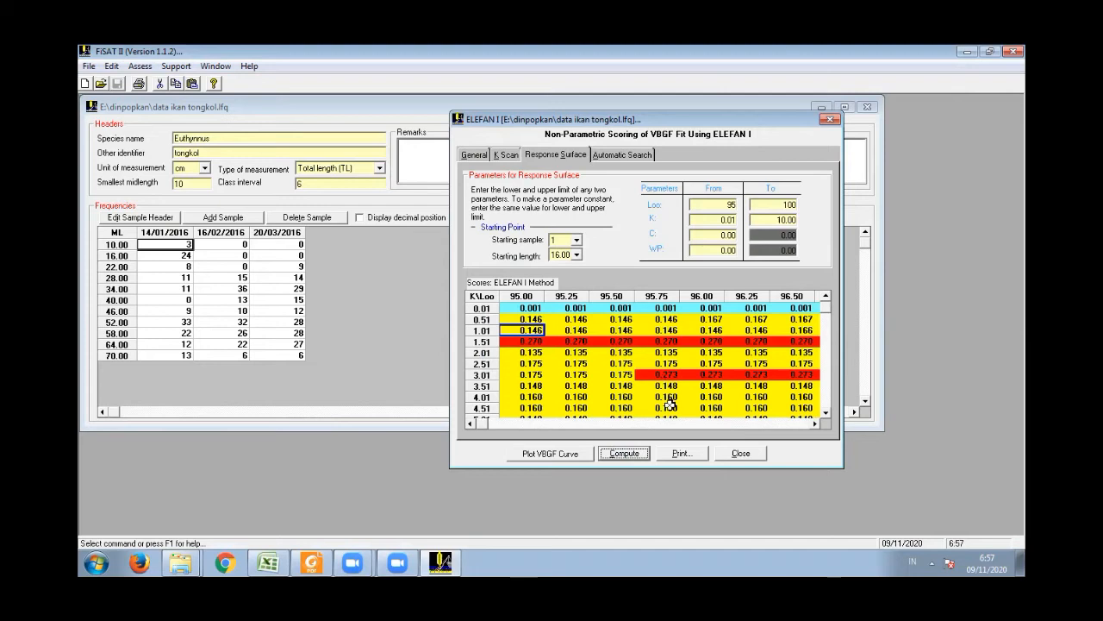
- Examine the ELEFAN I scores for the 16.00 starting length up to Loo 100.00 and select the K 0.51 score there
click(815, 423)
click(814, 424)
click(815, 423)
click(814, 424)
click(815, 424)
click(815, 423)
click(815, 424)
click(815, 423)
click(814, 423)
click(815, 423)
click(814, 424)
click(815, 423)
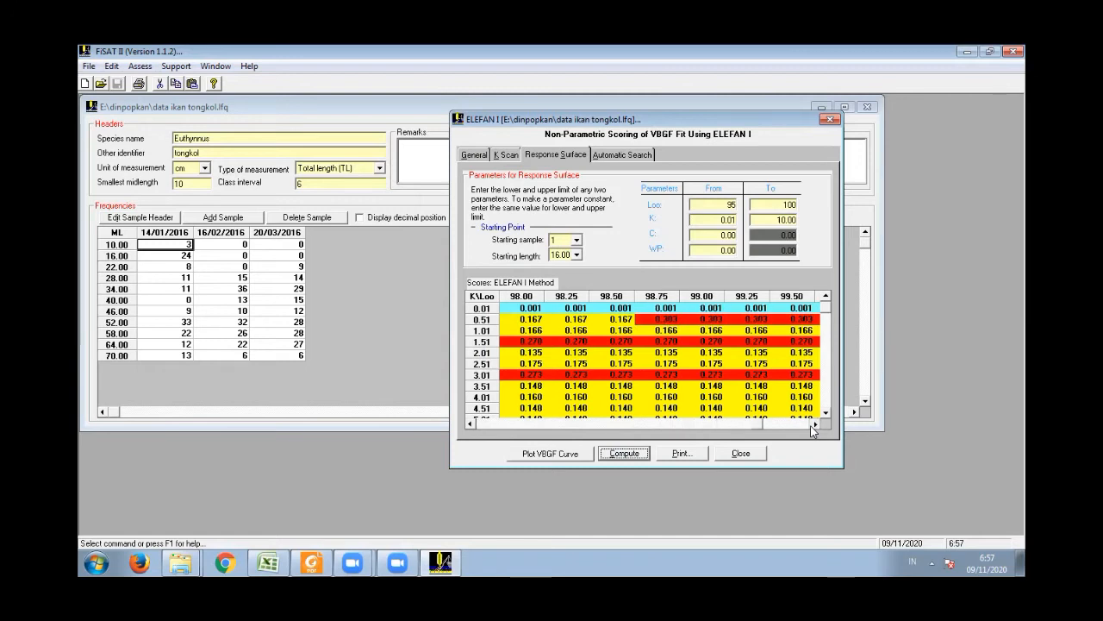
click(814, 423)
click(814, 423)
click(800, 320)
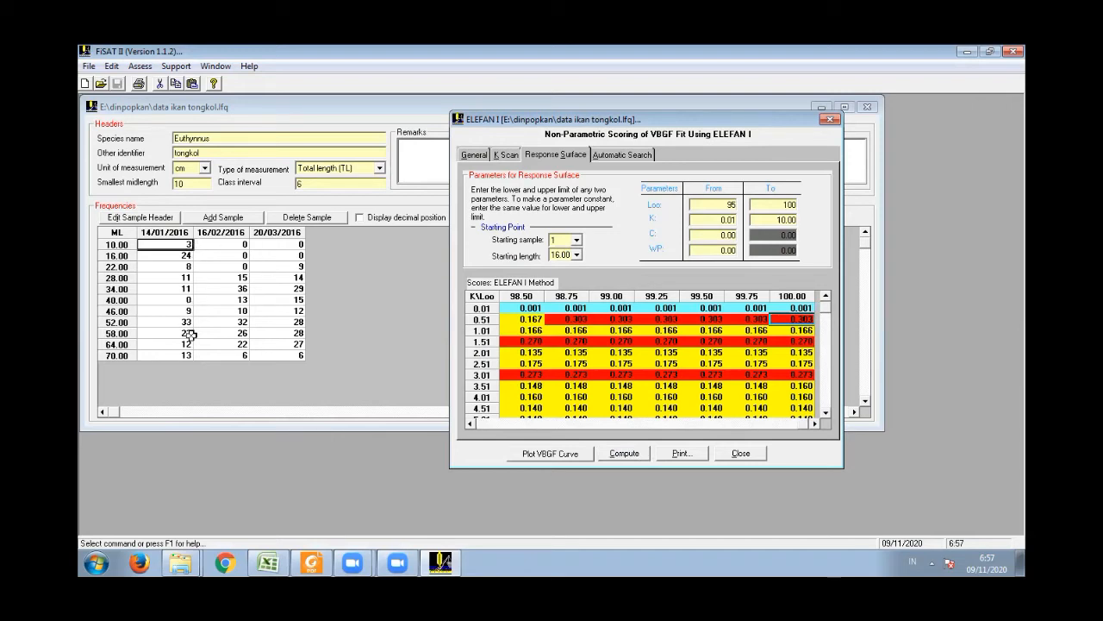
- Set the starting length to 22.00 and recompute the response surface scores
click(577, 255)
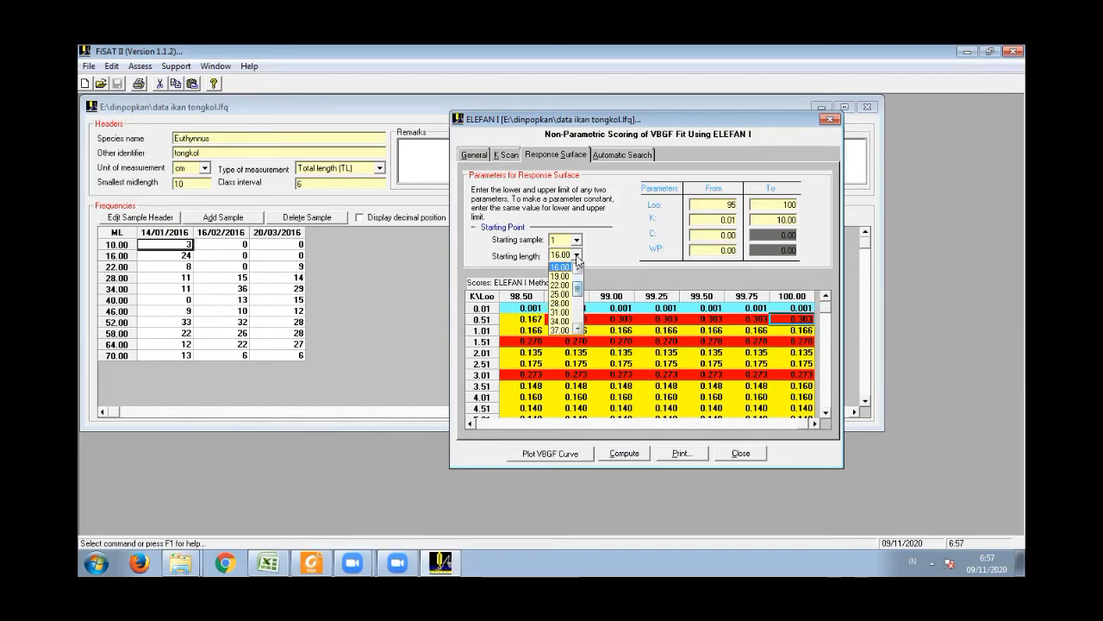
click(571, 290)
click(625, 457)
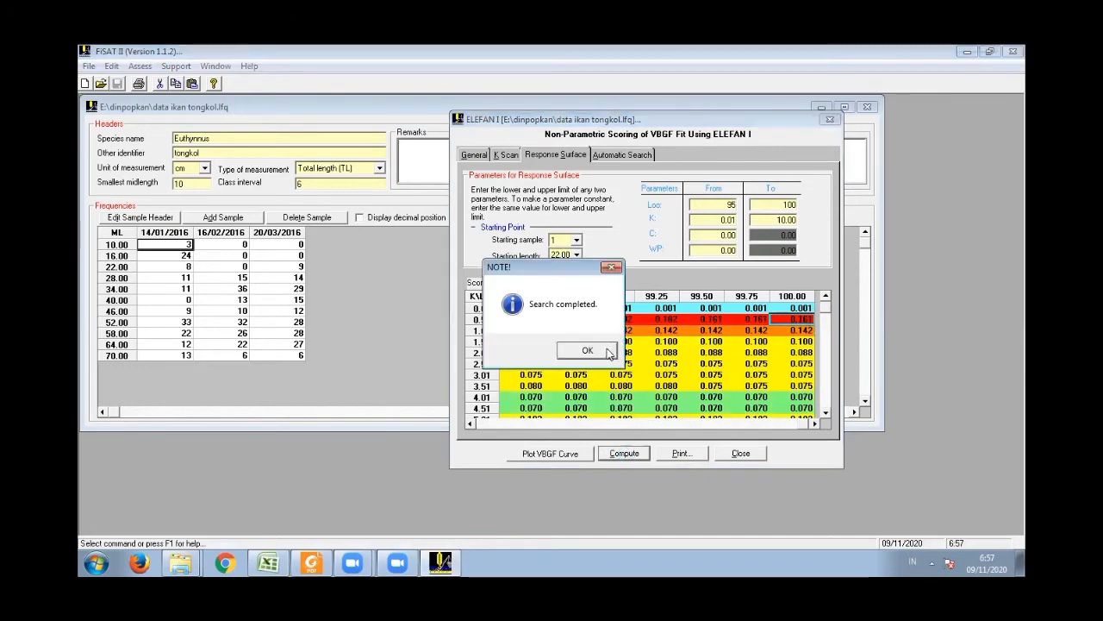
click(601, 351)
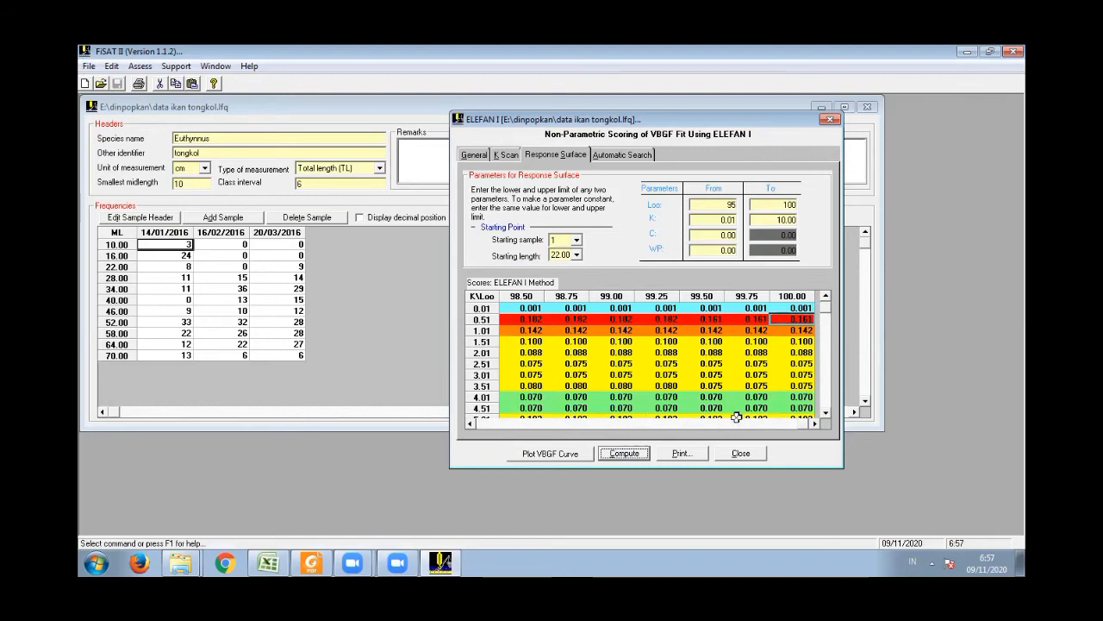
- Examine the 22.00 starting length scores across the Loo columns and down the K rows to 10.00
drag(806, 425, 778, 431)
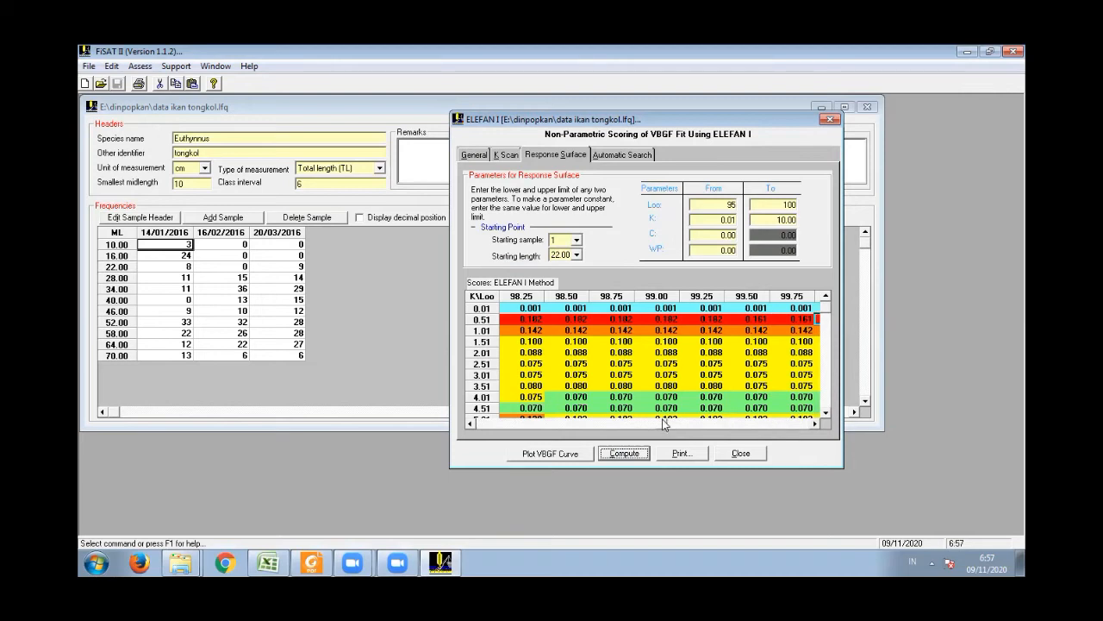
click(468, 426)
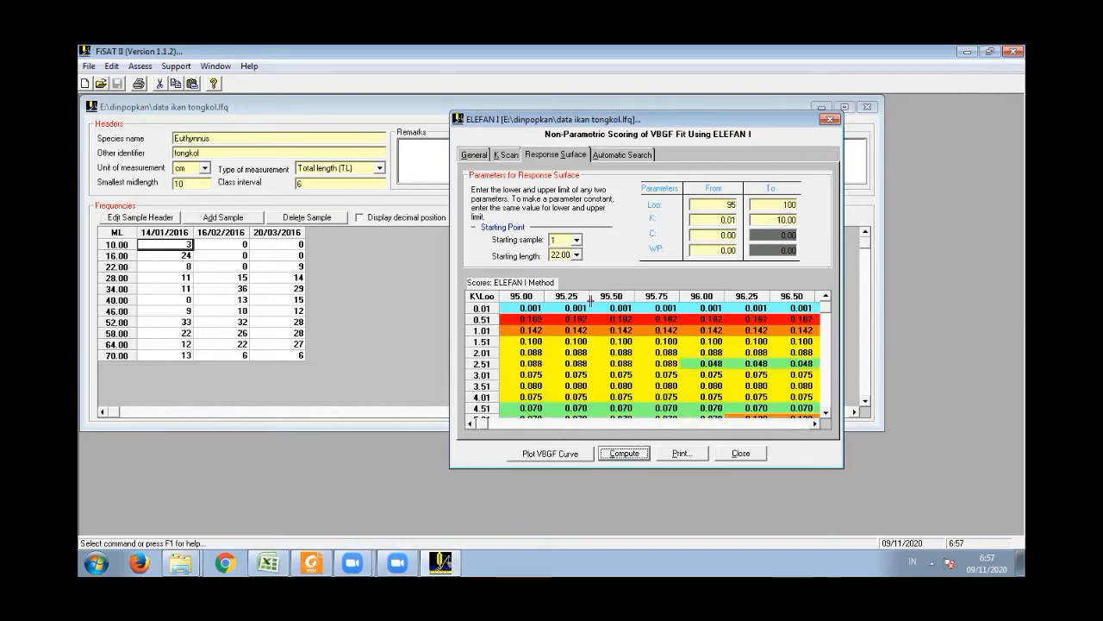
click(796, 424)
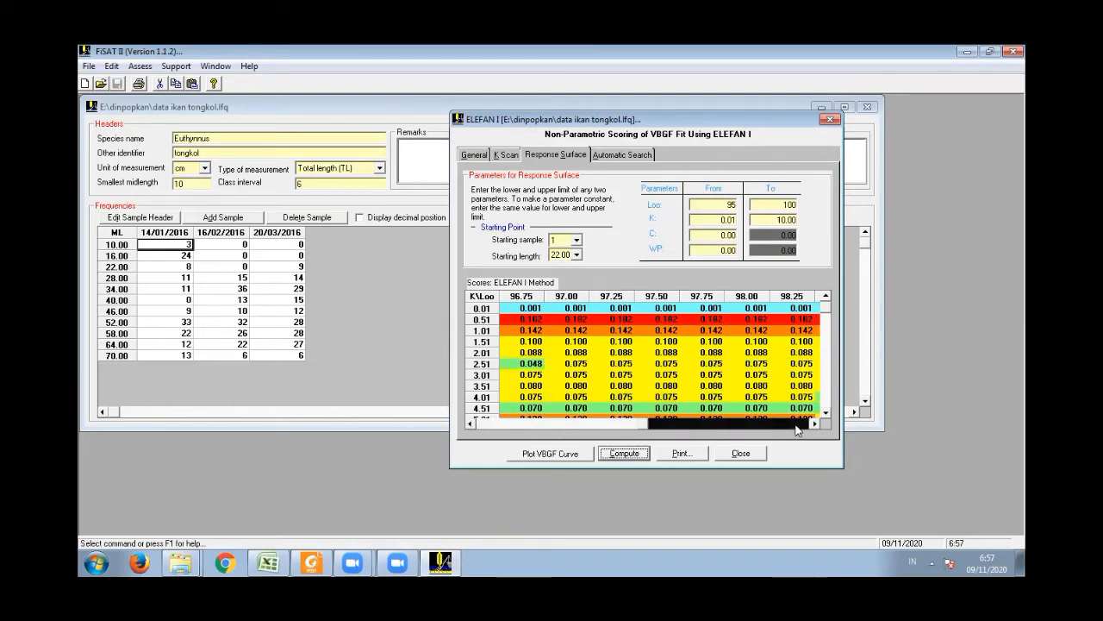
drag(825, 305, 826, 405)
click(828, 369)
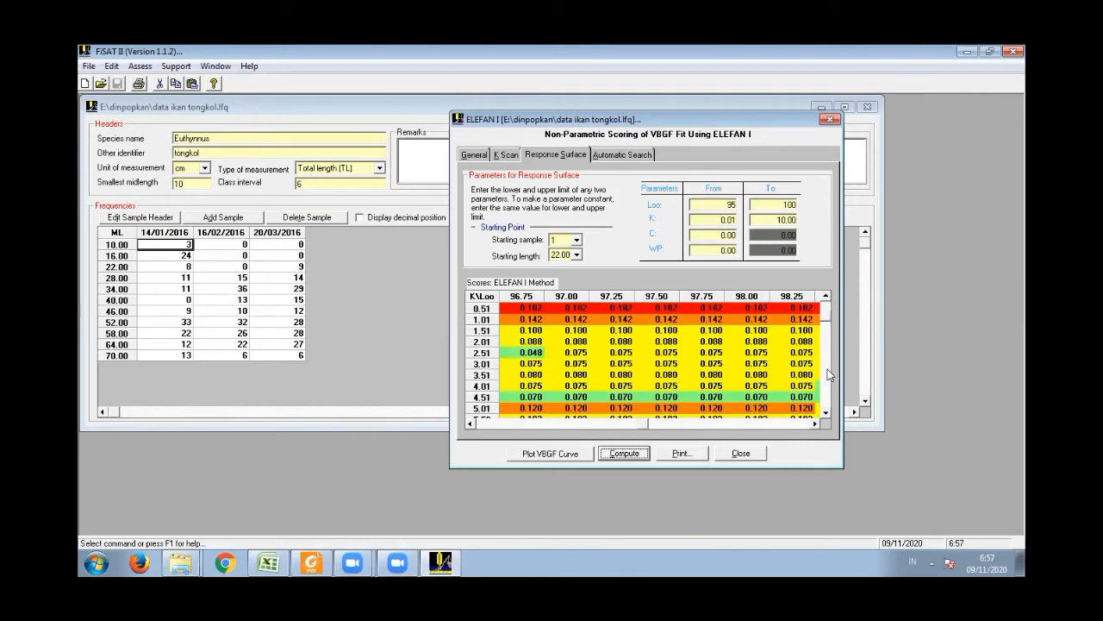
drag(827, 328, 826, 406)
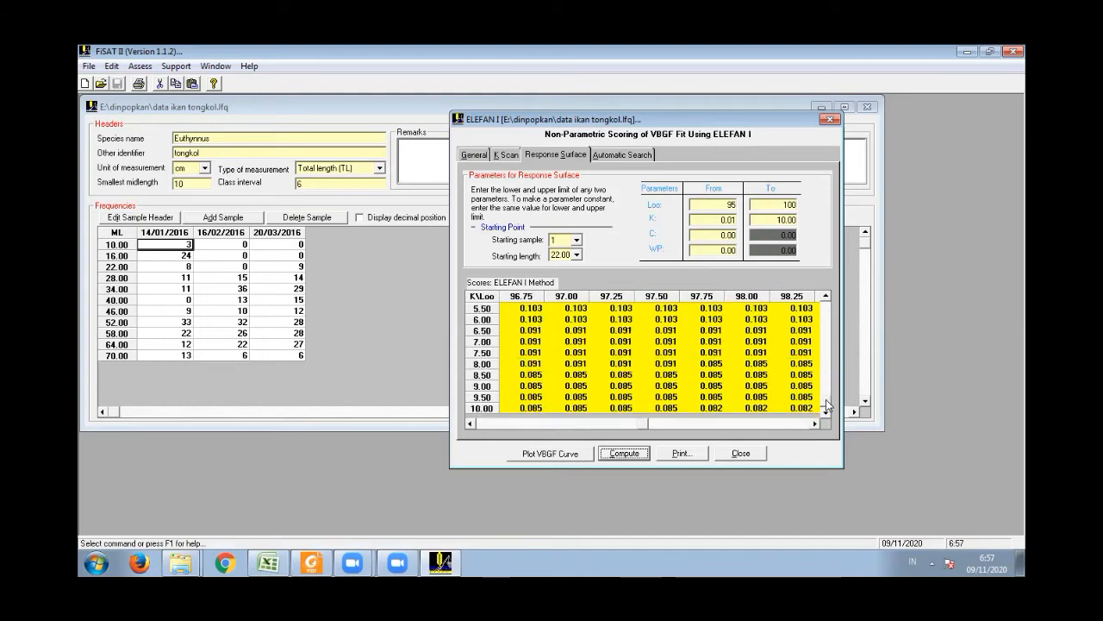
click(828, 387)
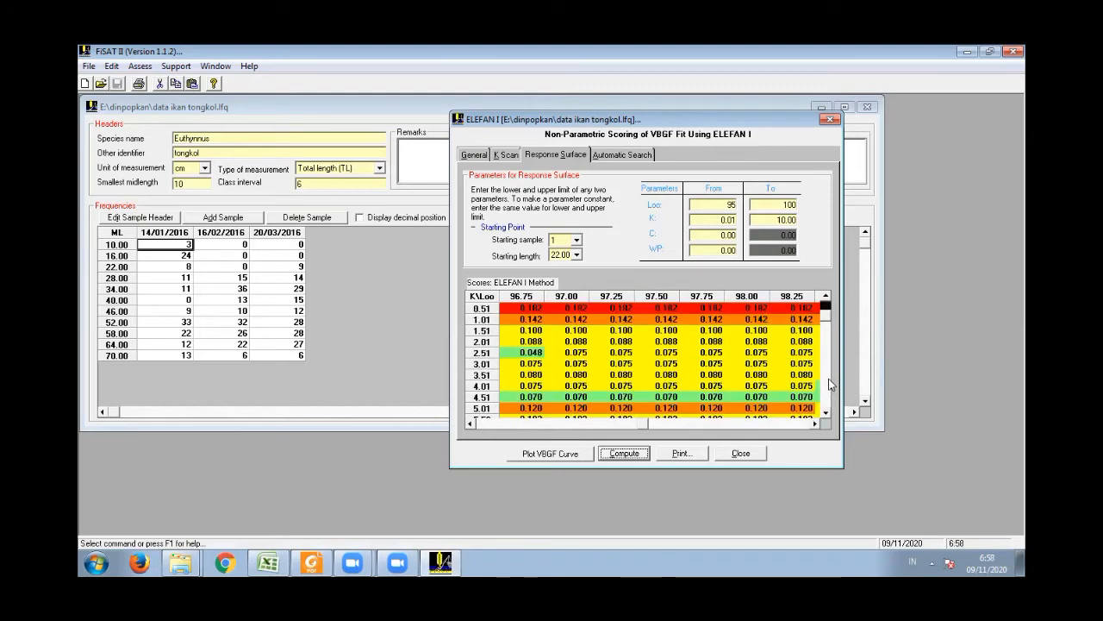
click(826, 310)
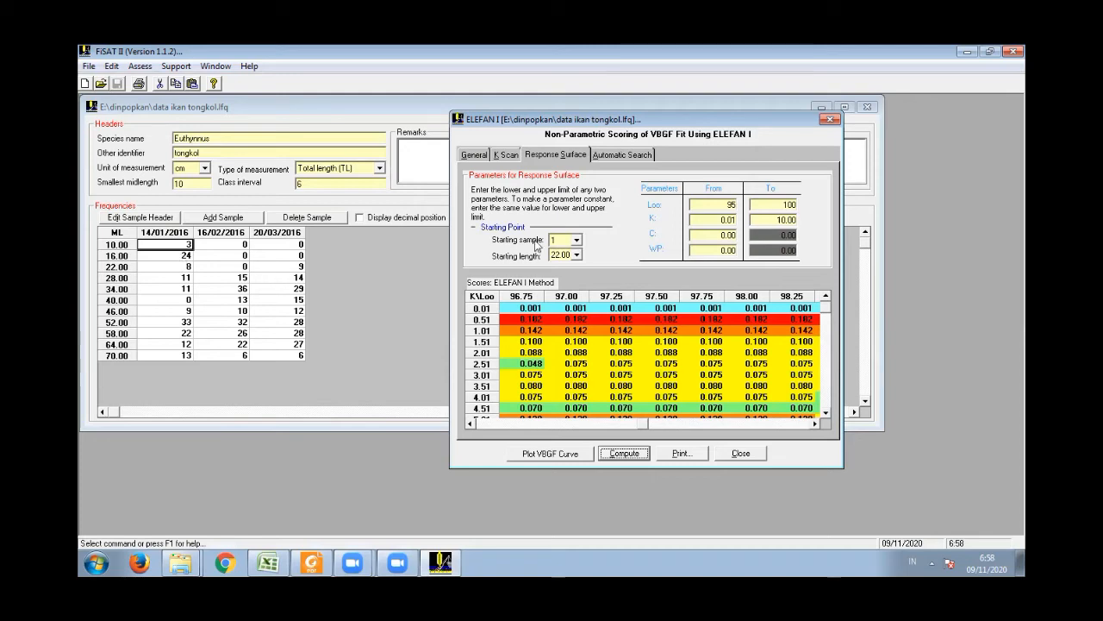
- Set the starting length back to 16.00, recompute the response surface, and review the scores up to Loo 100.00
click(576, 255)
drag(576, 294, 577, 288)
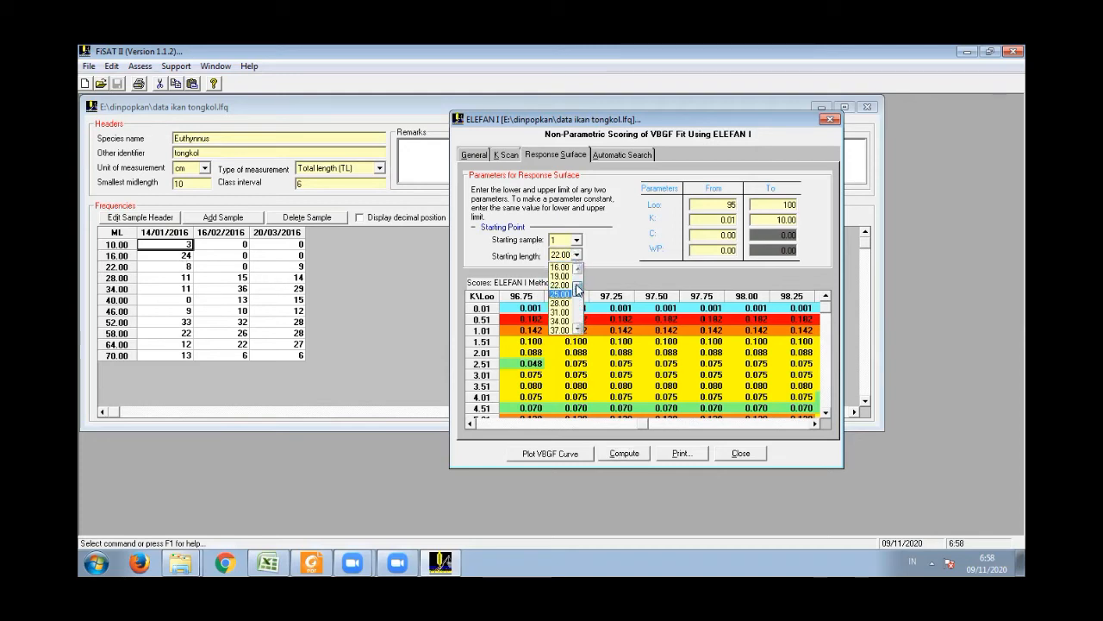
click(565, 268)
click(633, 455)
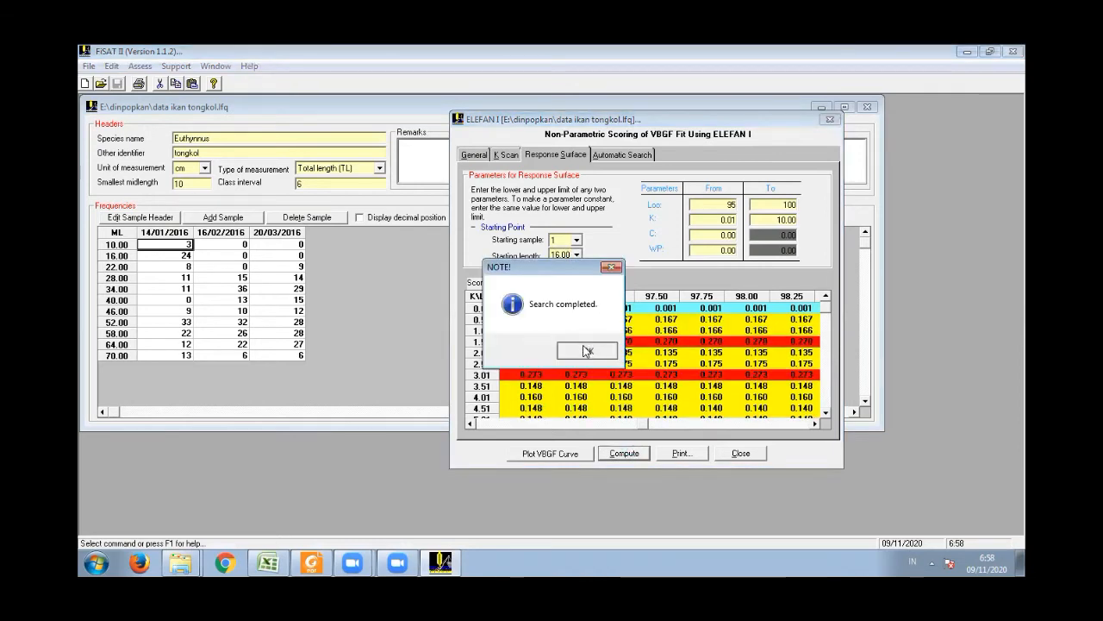
click(587, 350)
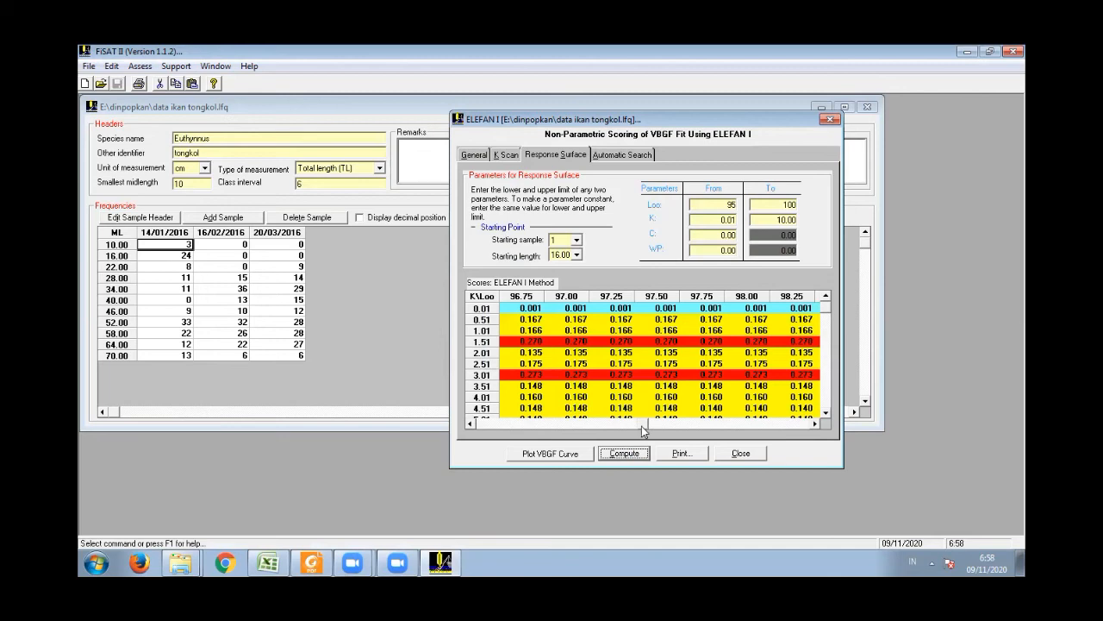
drag(468, 430, 507, 421)
click(786, 423)
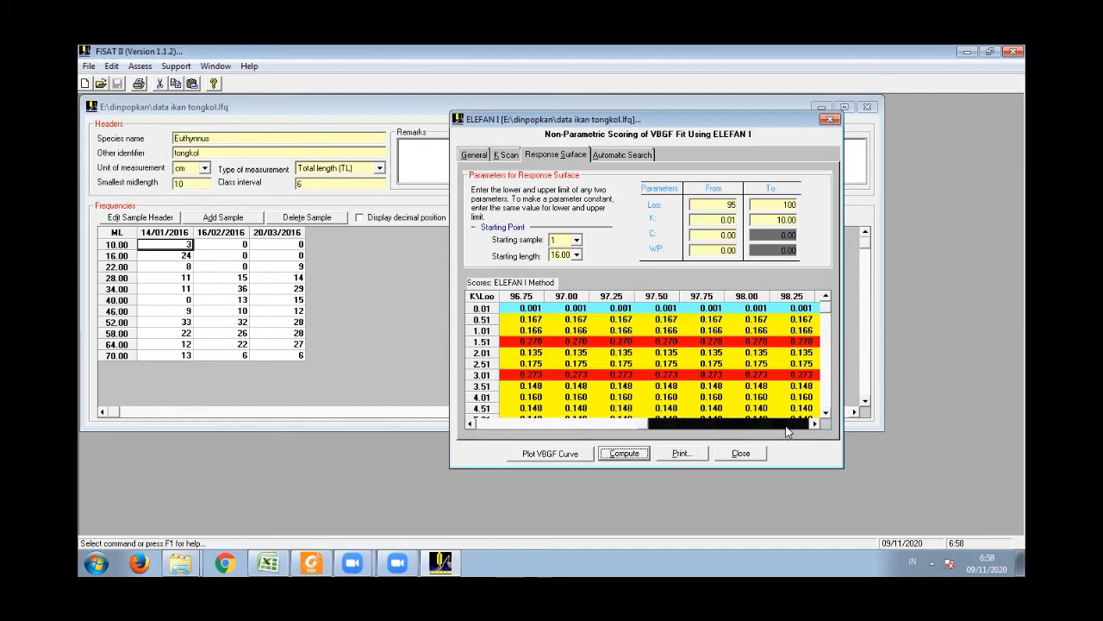
click(787, 424)
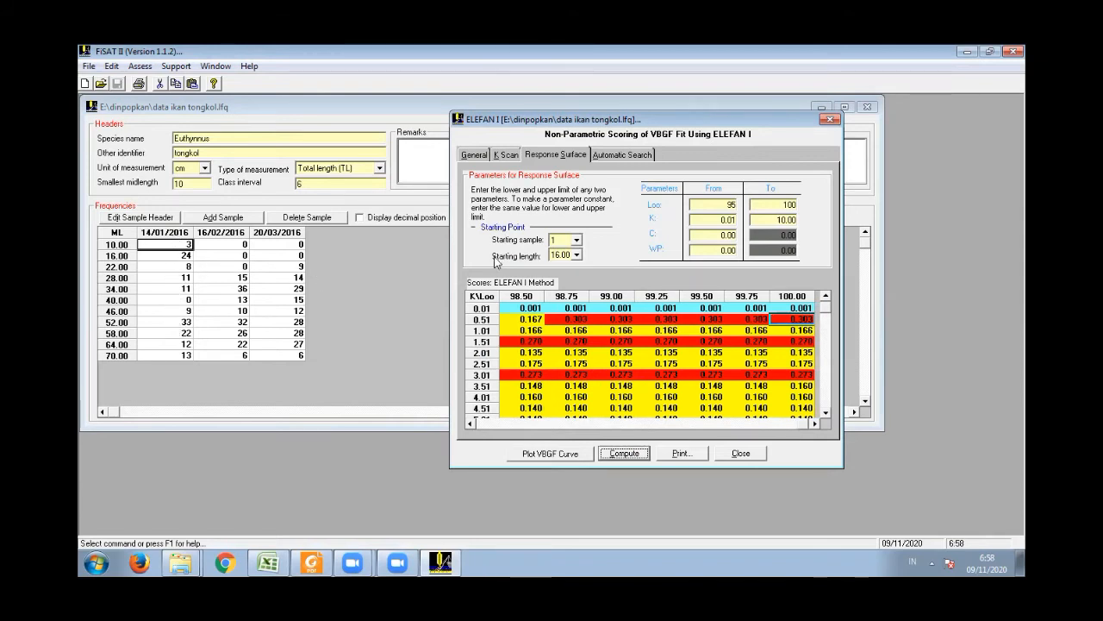
- Set the starting length to 58.00 and recompute the response surface scores
click(575, 255)
drag(579, 290, 576, 315)
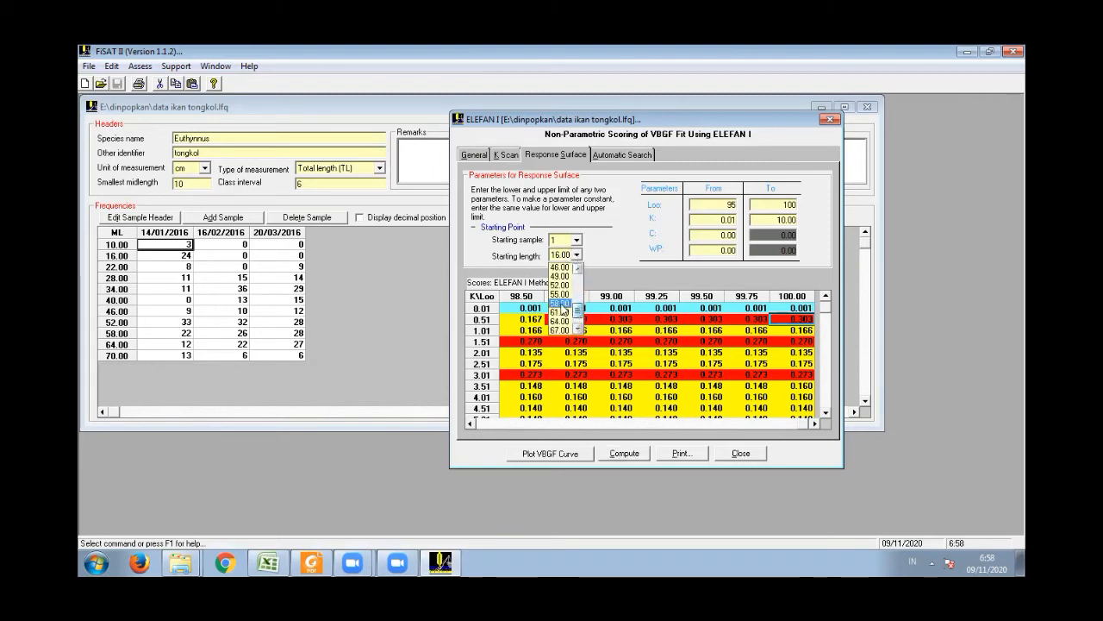
click(561, 305)
click(627, 456)
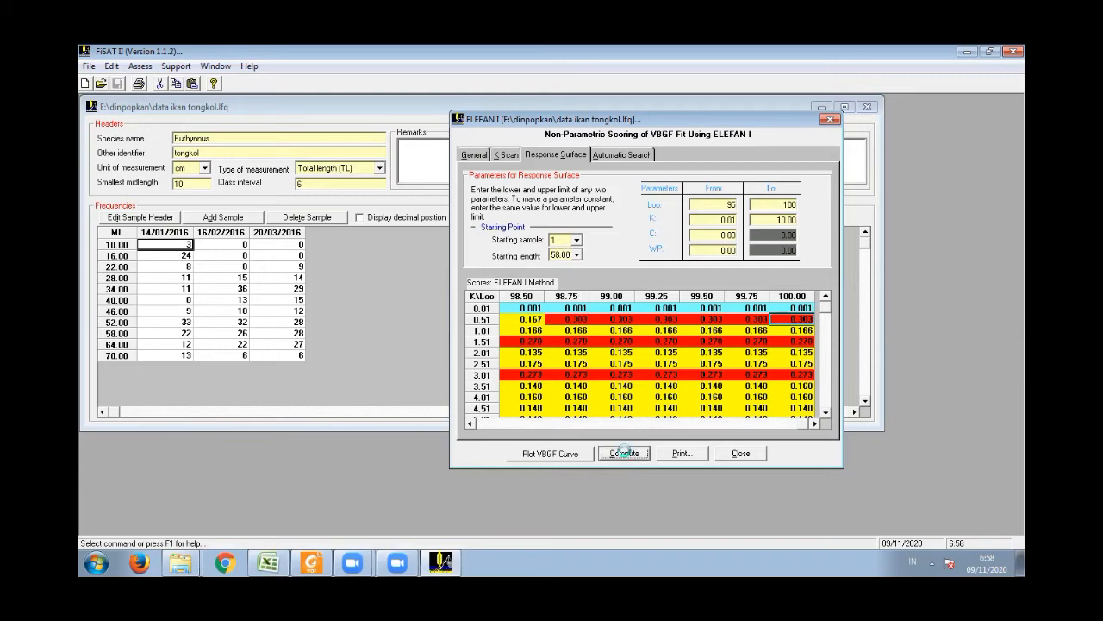
click(587, 350)
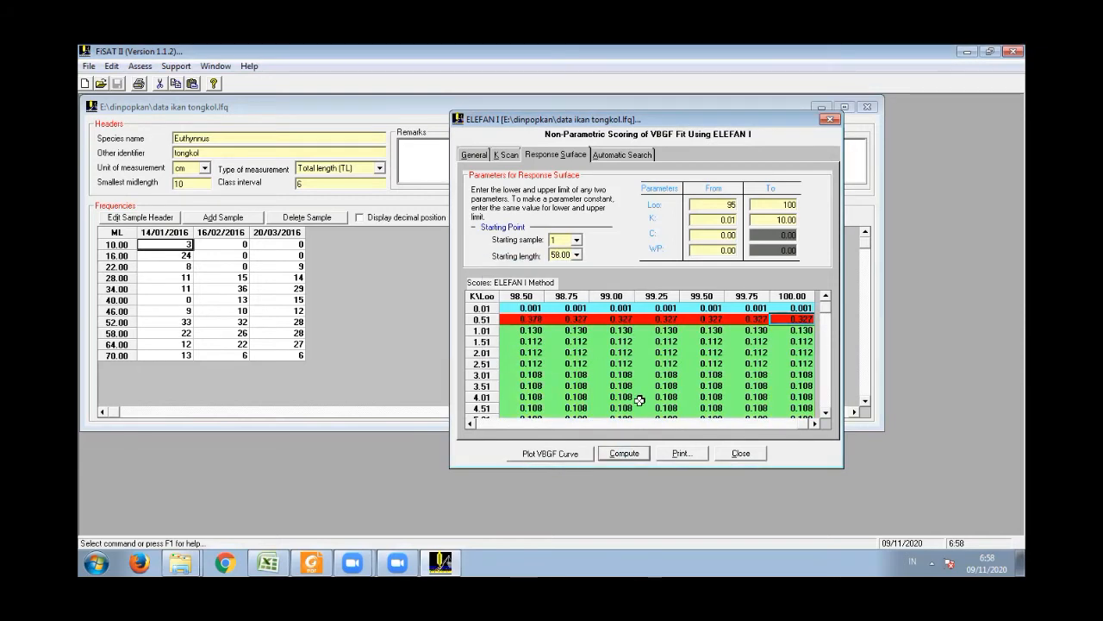
- Examine the 58.00 starting length scores across the Loo columns from 95.00 to 100.00, especially along the K 0.51 row
drag(591, 424, 483, 426)
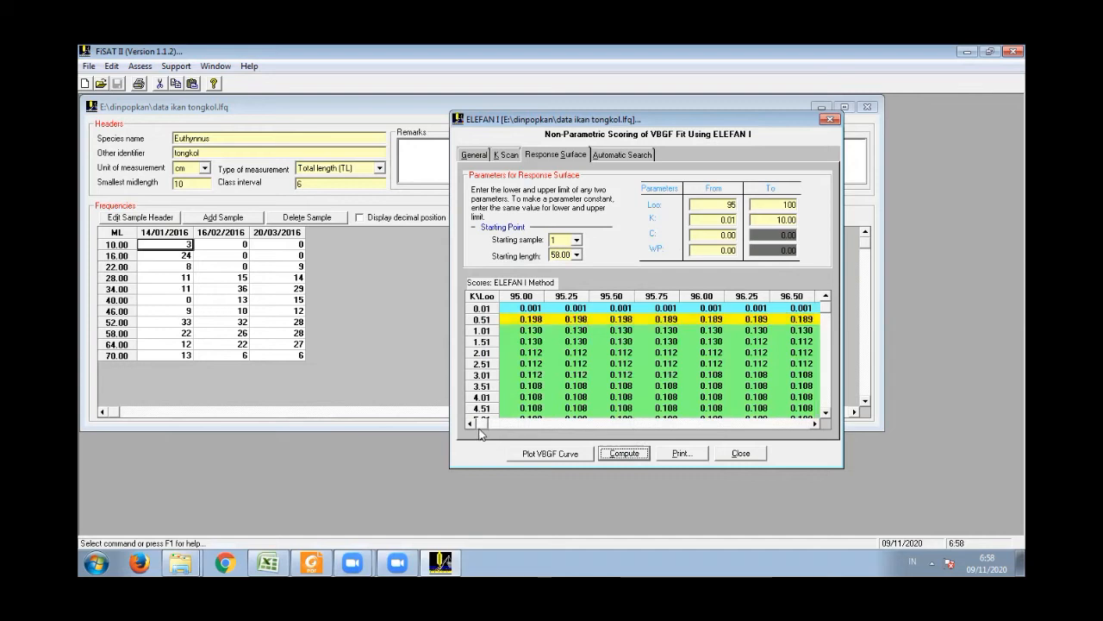
click(815, 424)
click(815, 423)
click(816, 423)
click(816, 423)
click(816, 424)
click(816, 423)
click(816, 424)
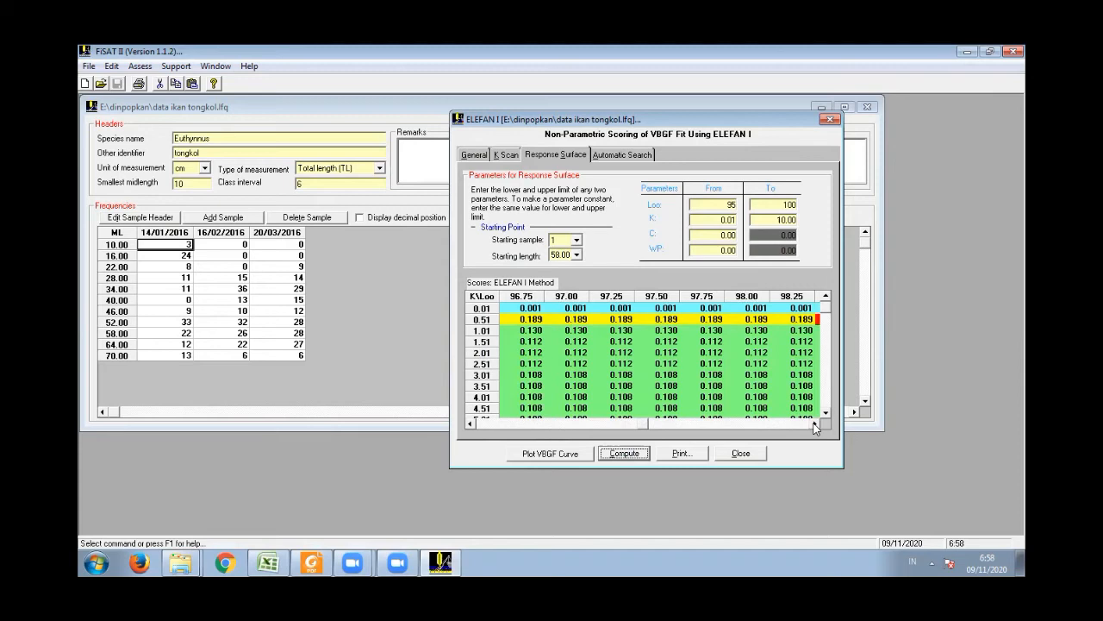
click(816, 423)
click(816, 423)
click(815, 424)
click(816, 423)
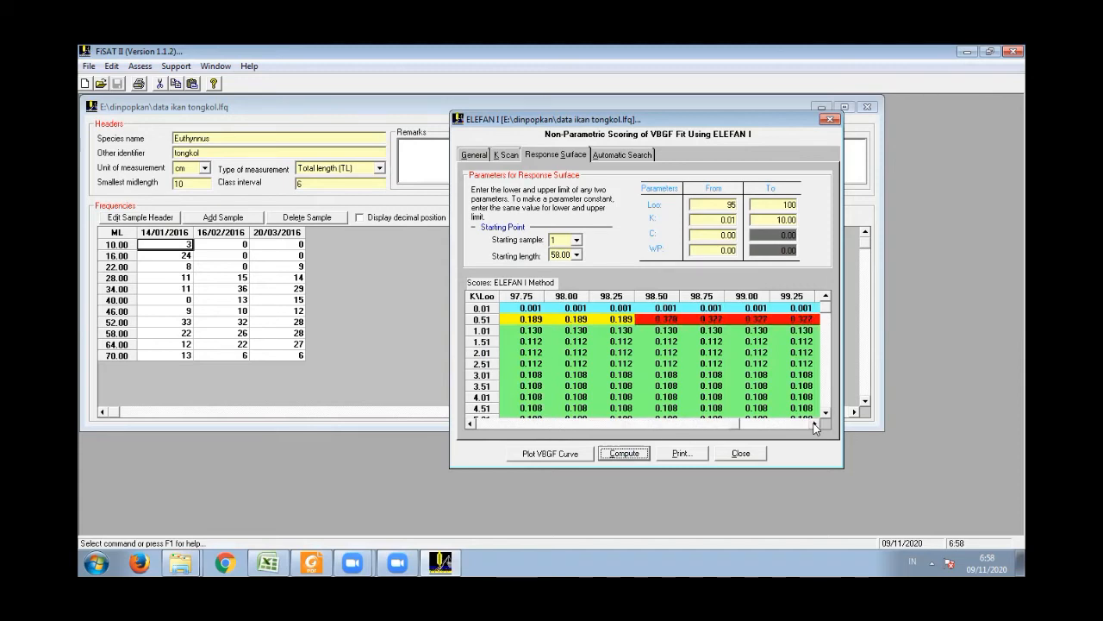
click(816, 423)
click(815, 423)
click(815, 424)
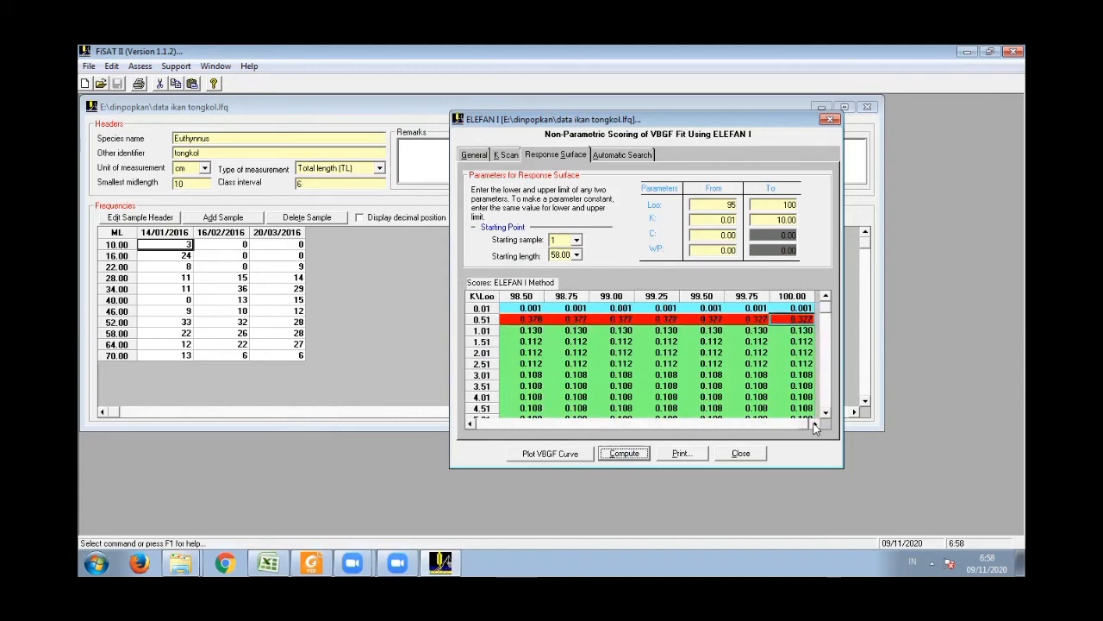
- Select the score at Loo 98.50 and K 0.51 and compare it with the remaining K rows down to 10.00
click(475, 424)
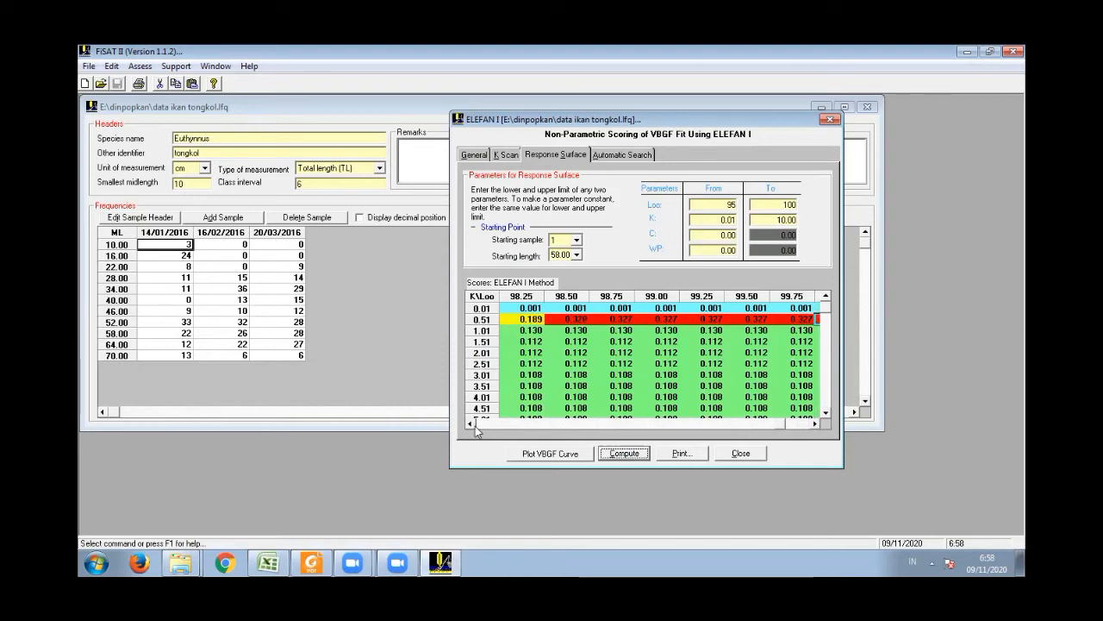
click(475, 424)
click(617, 319)
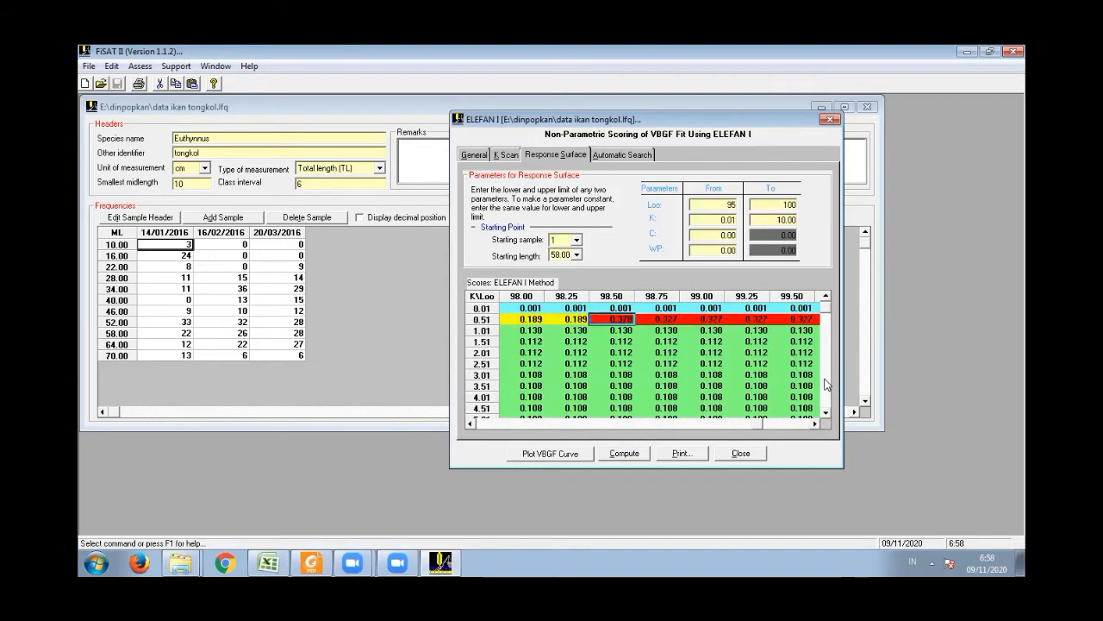
scroll(827, 312, down, 4)
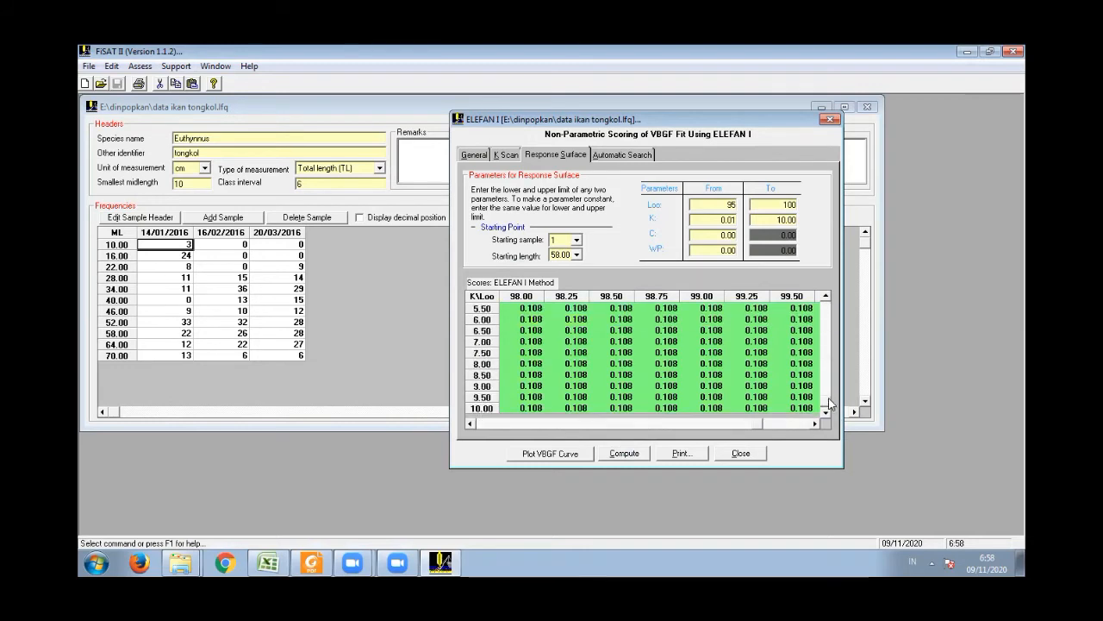
scroll(827, 303, up, 4)
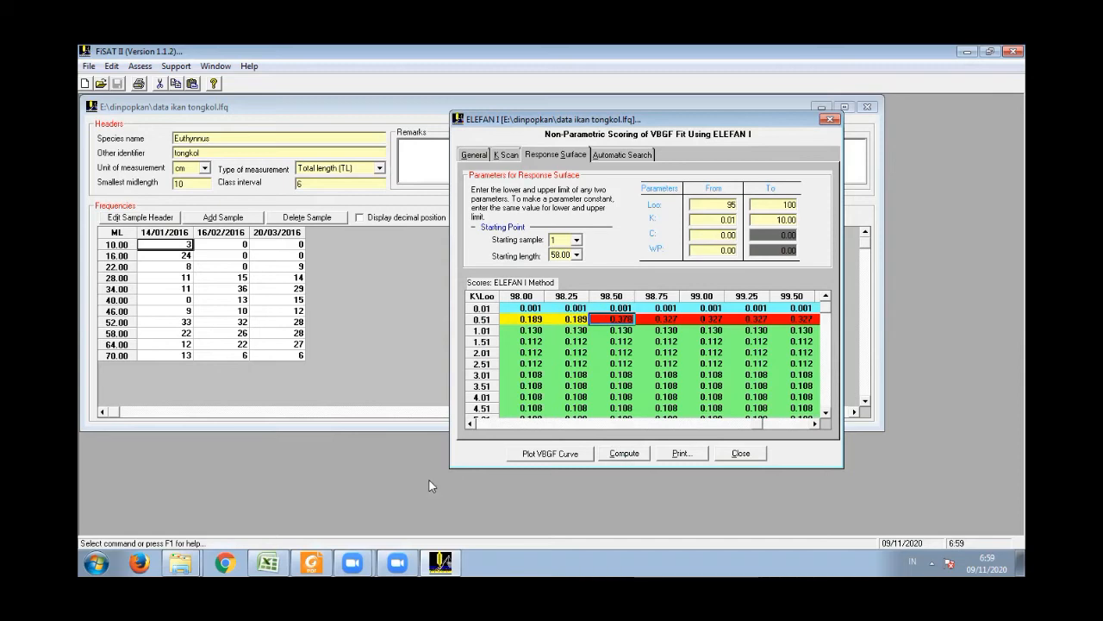
- Switch to the Data Ikan.xlsx workbook in Excel and enter the heading Sampel 1 in cell H21, beside the yellow frequency table
click(268, 562)
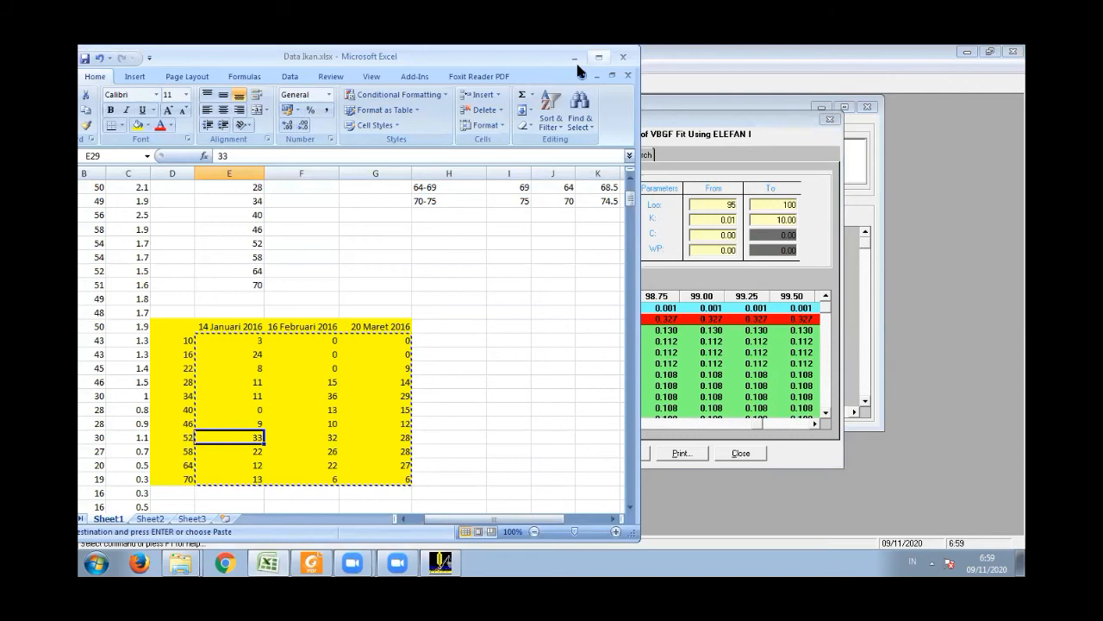
click(632, 509)
click(633, 509)
click(633, 509)
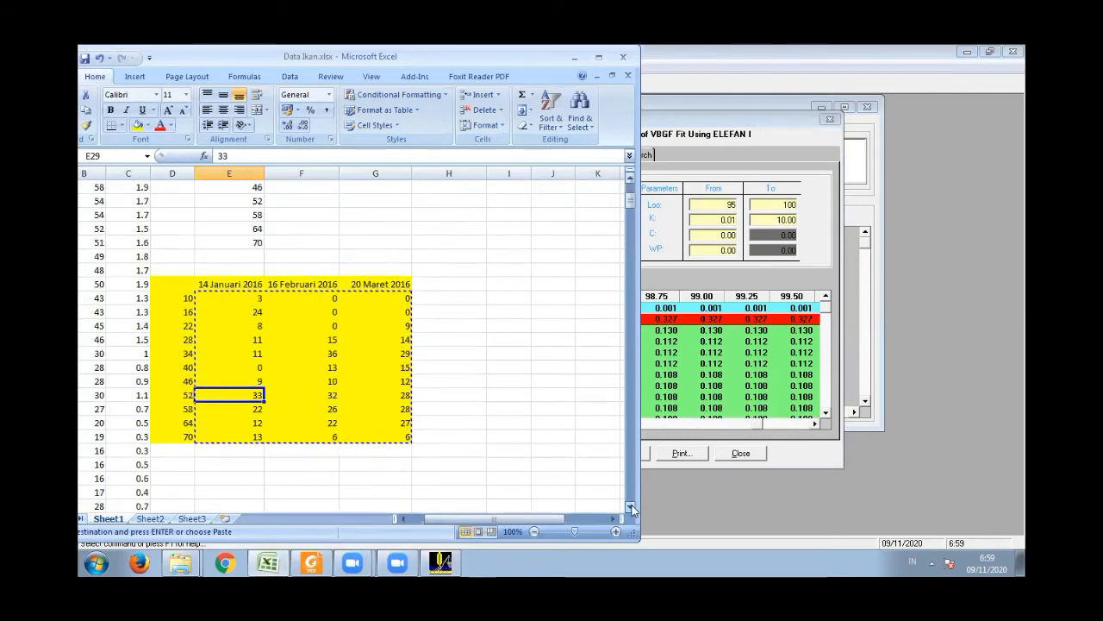
click(633, 509)
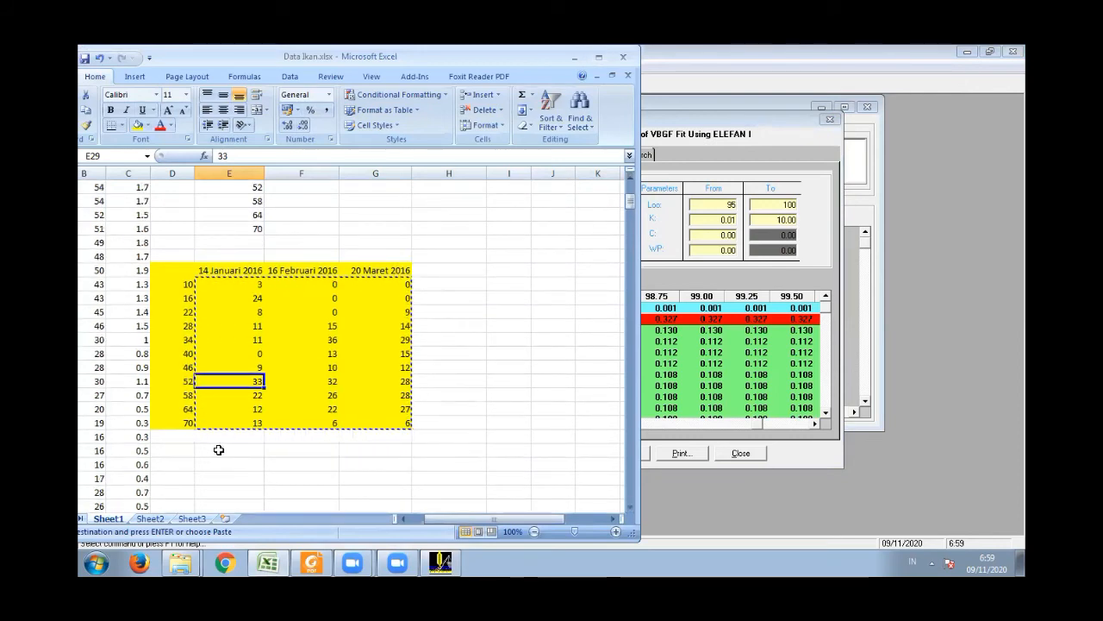
click(452, 270)
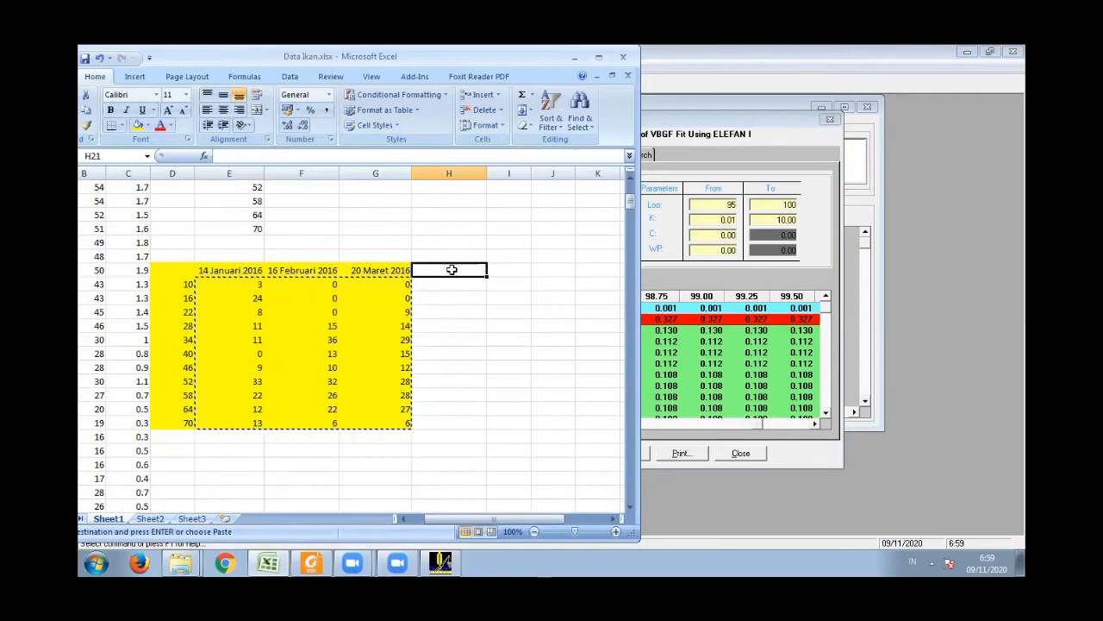
text(Sampel 1)
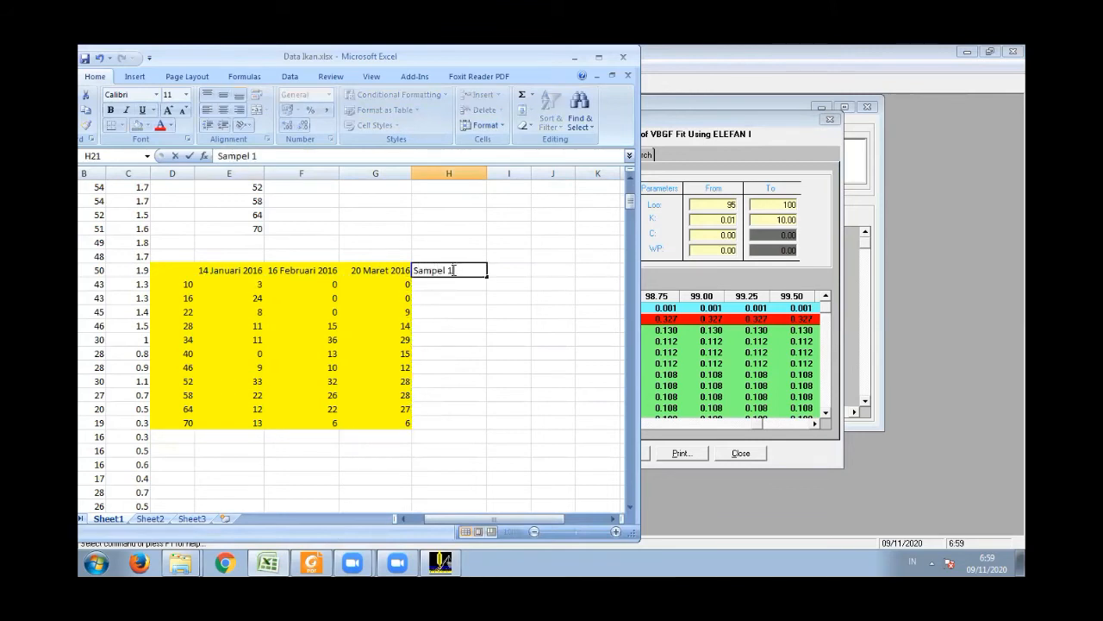
key(Return)
- Enter the row labels Loo, K and P in cells H22 to H24 under the Sampel 1 heading
text(Loo)
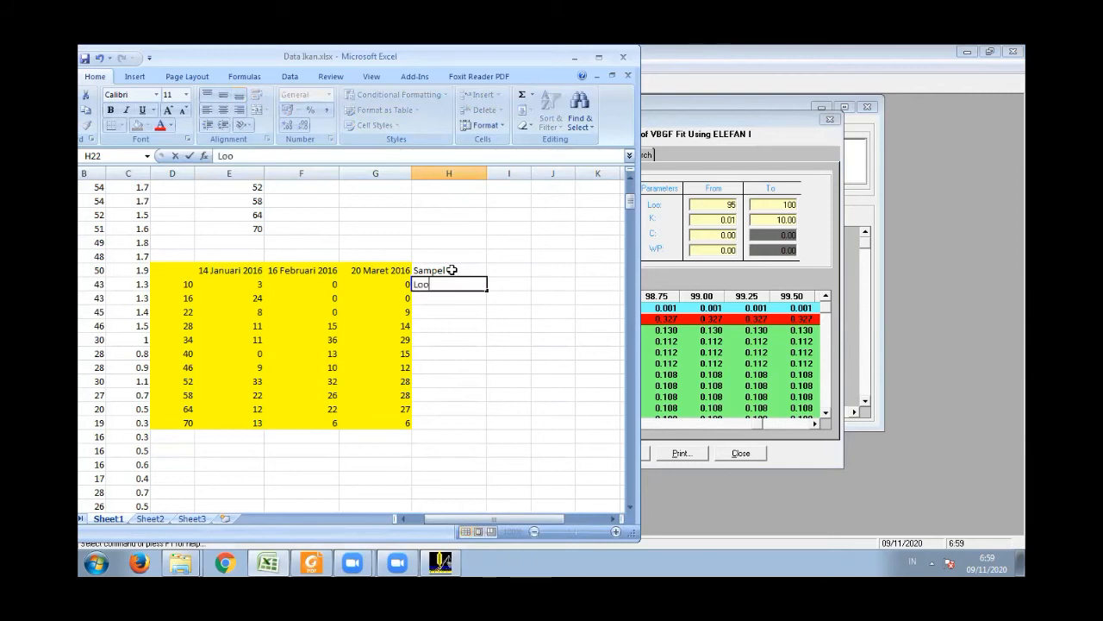
key(Return)
text(Kelas Interval)
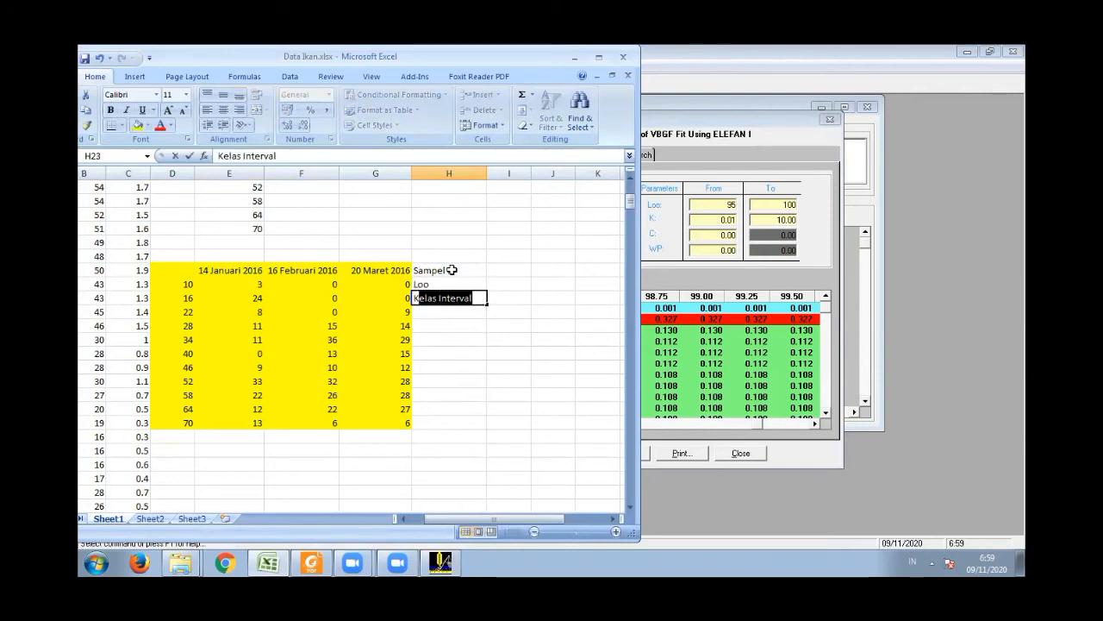
key(BackSpace)
key(BackSpace)
key(BackSpace)
key(BackSpace)
key(BackSpace)
key(BackSpace)
key(BackSpace)
key(BackSpace)
key(BackSpace)
key(BackSpace)
key(BackSpace)
key(BackSpace)
key(BackSpace)
key(Return)
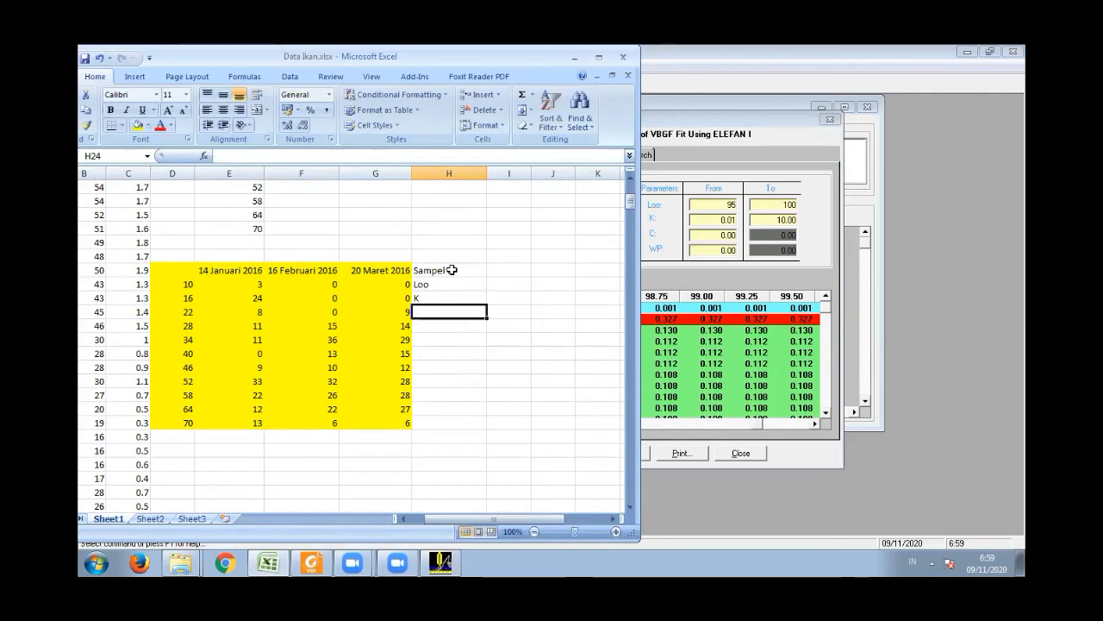
text(P)
- Record the Sampel 1 Loo value 98.5 in cell I22, checking it against the ELEFAN I score table in FiSAT II
click(505, 282)
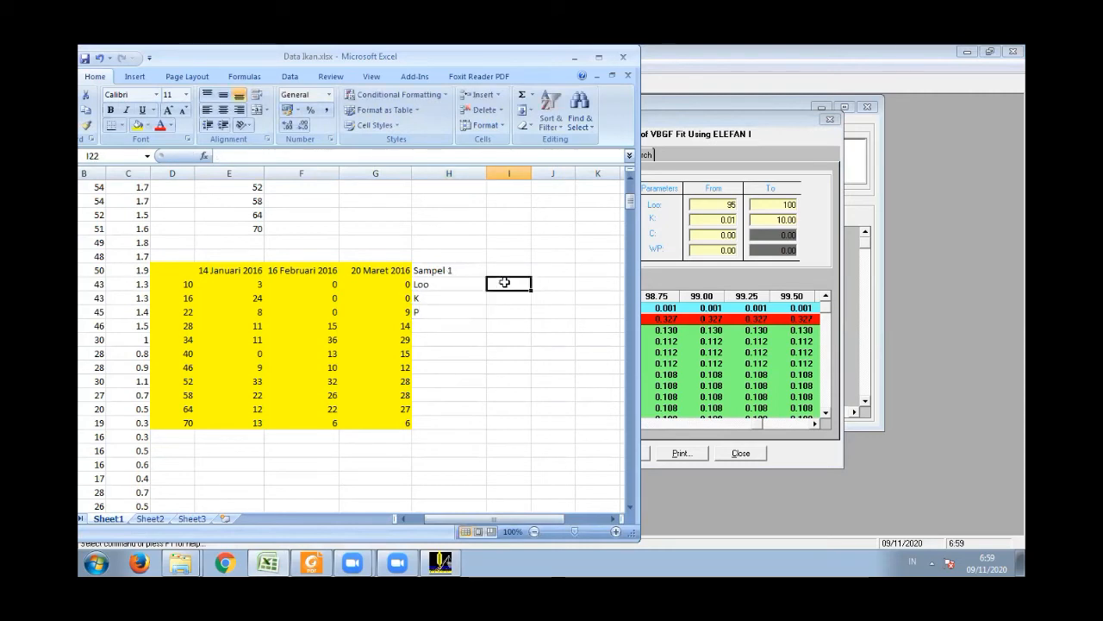
click(749, 129)
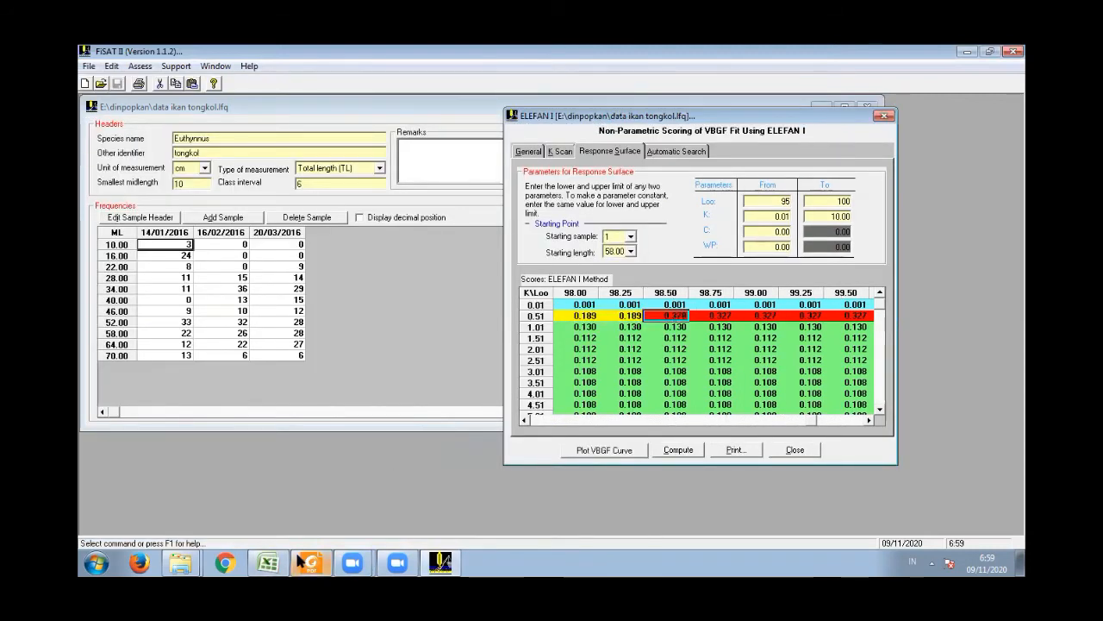
click(268, 563)
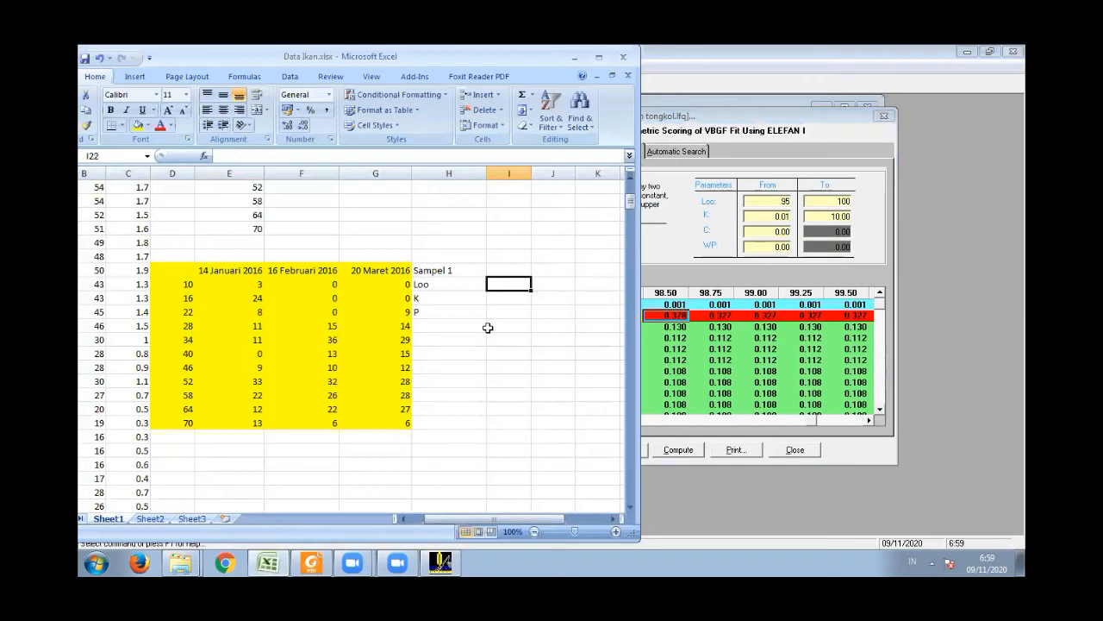
text(98)
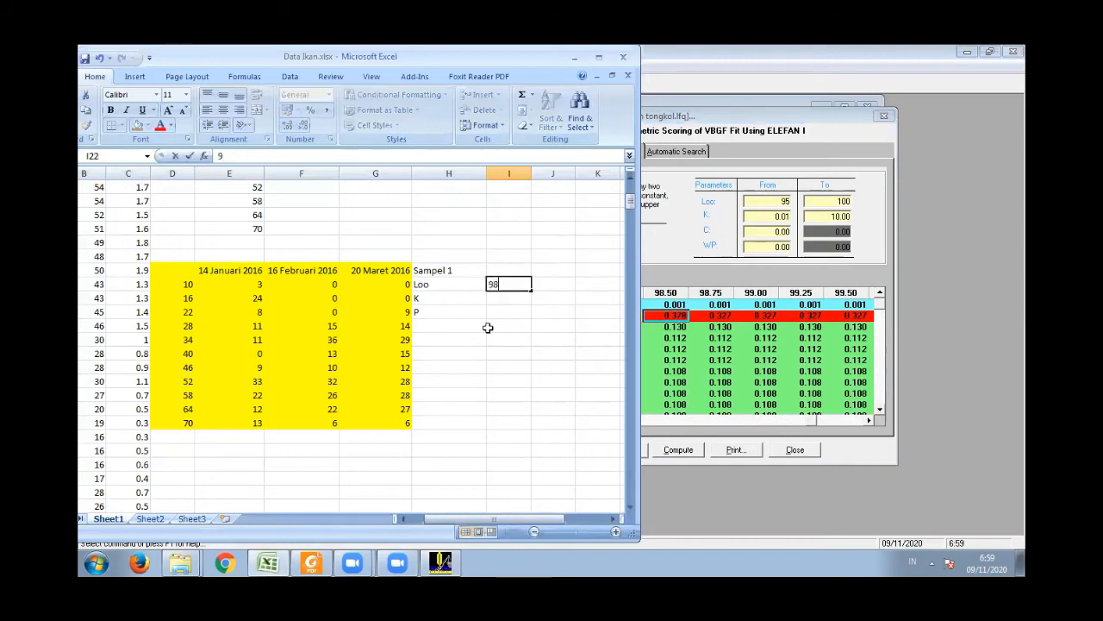
text(.5)
click(677, 316)
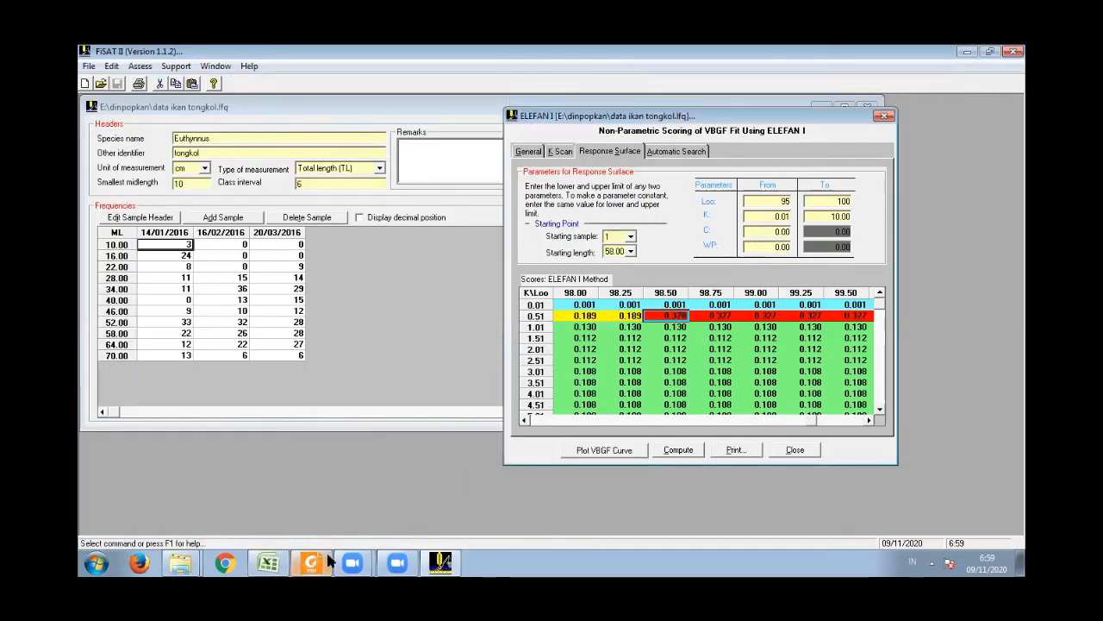
click(268, 563)
- Record K as 0.51 and P as 0.378 for Sampel 1 in cells I23 and I24
click(520, 301)
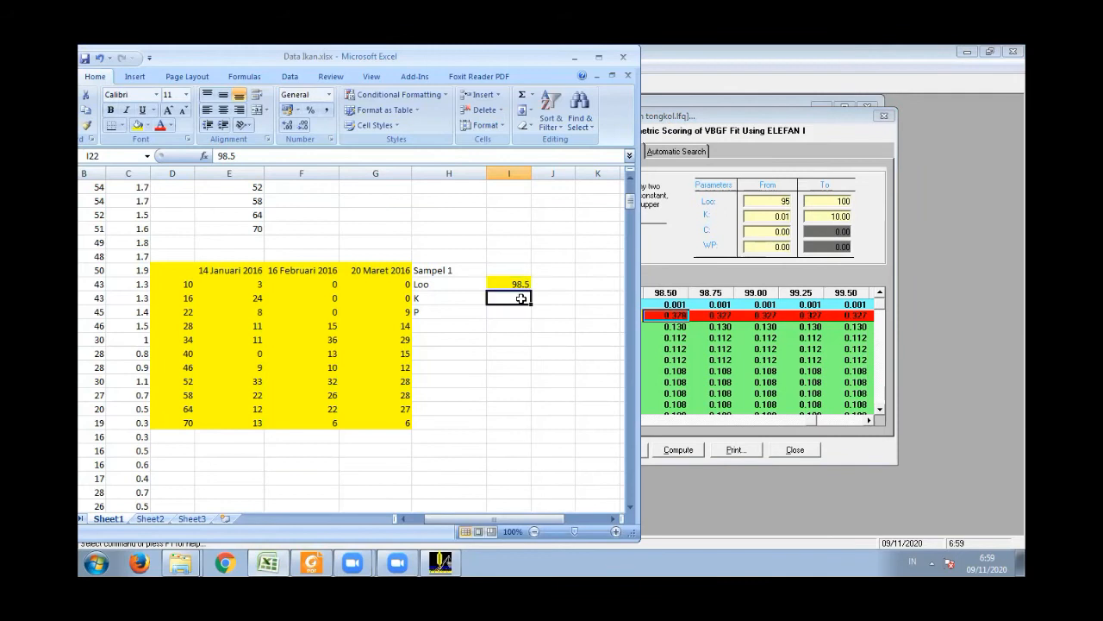
text(0.)
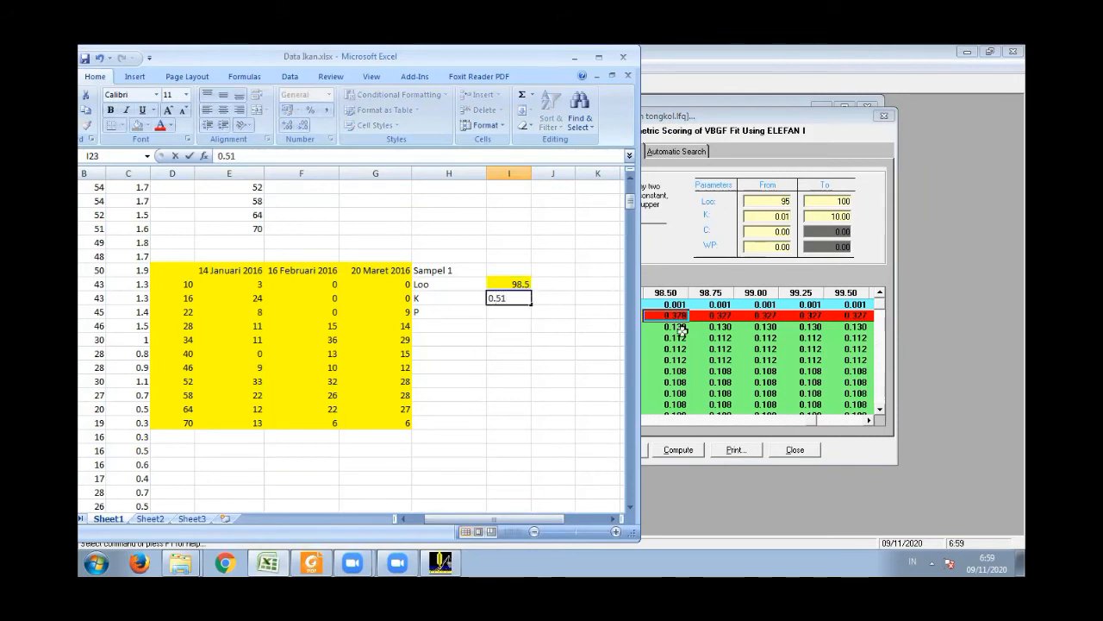
text(51)
click(508, 313)
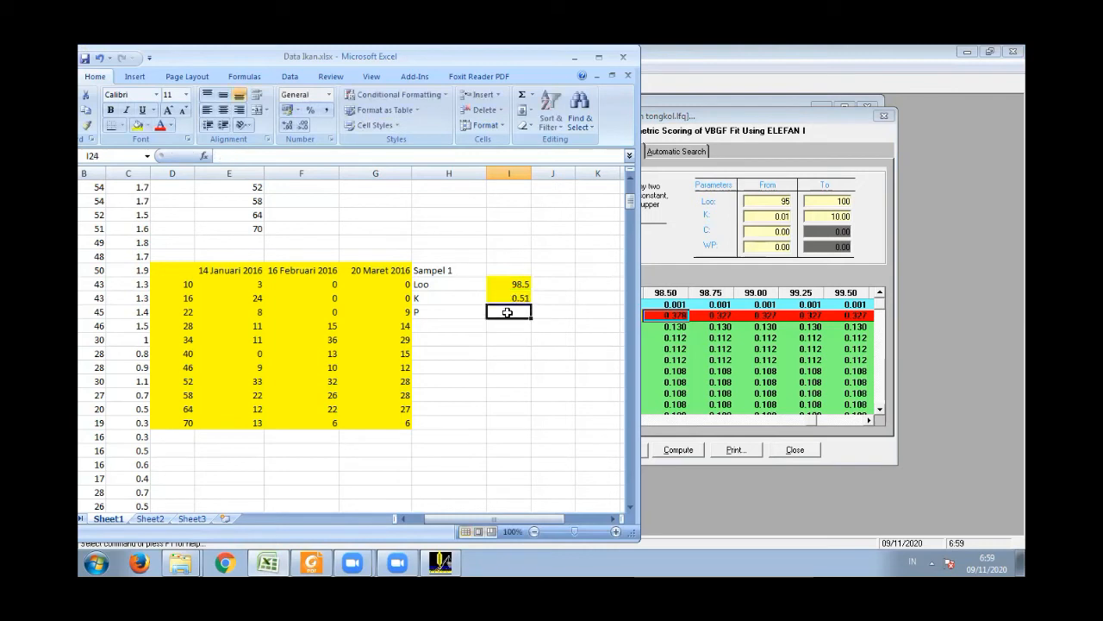
text(0.378)
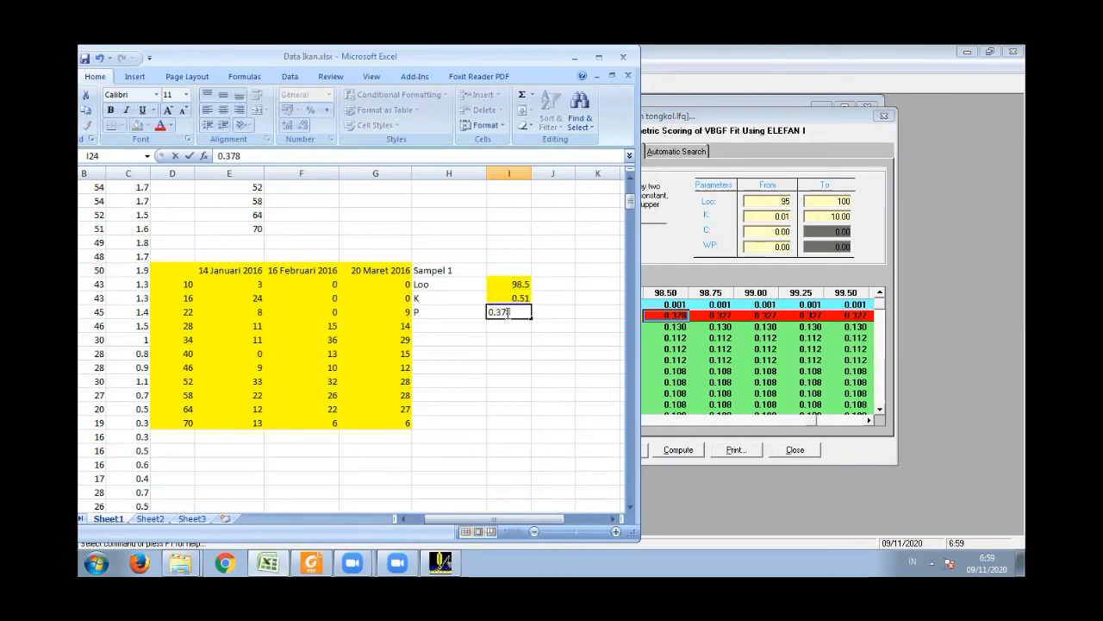
key(Return)
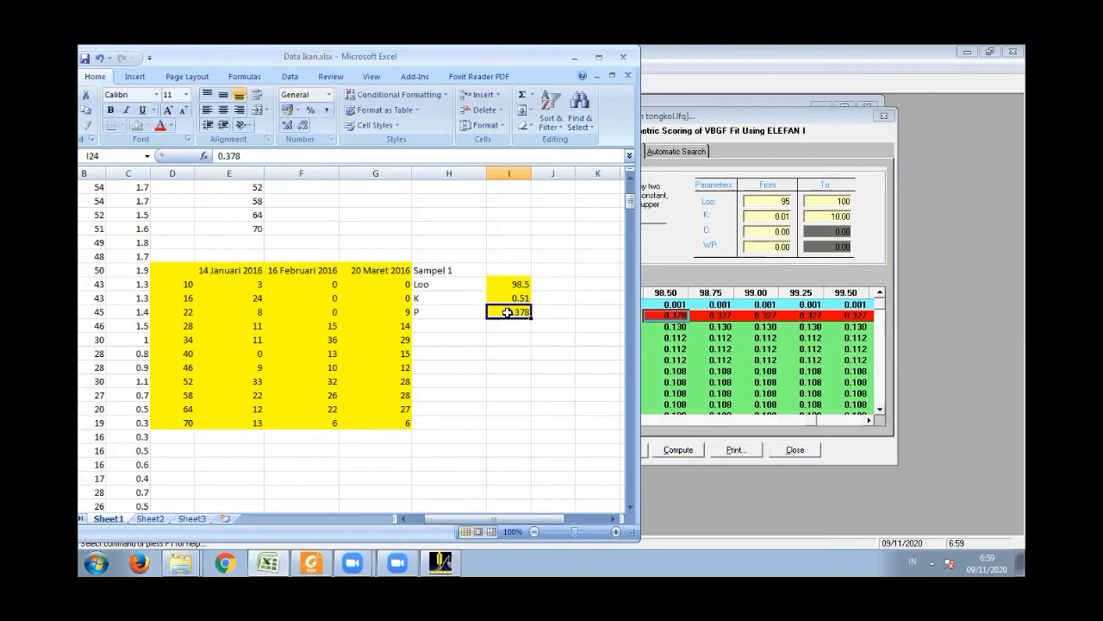
- Copy the Sampel 1, Loo, K and P label block to the cells starting at H25 and H29
drag(428, 276, 436, 313)
key(ctrl+c)
click(435, 326)
key(ctrl+v)
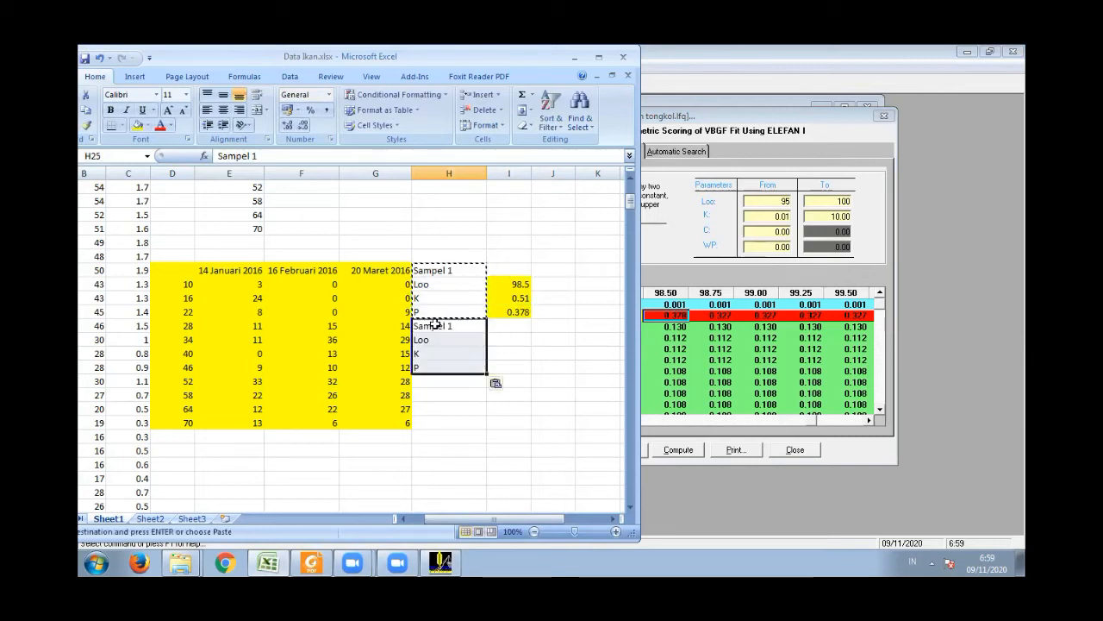
click(452, 382)
key(ctrl+v)
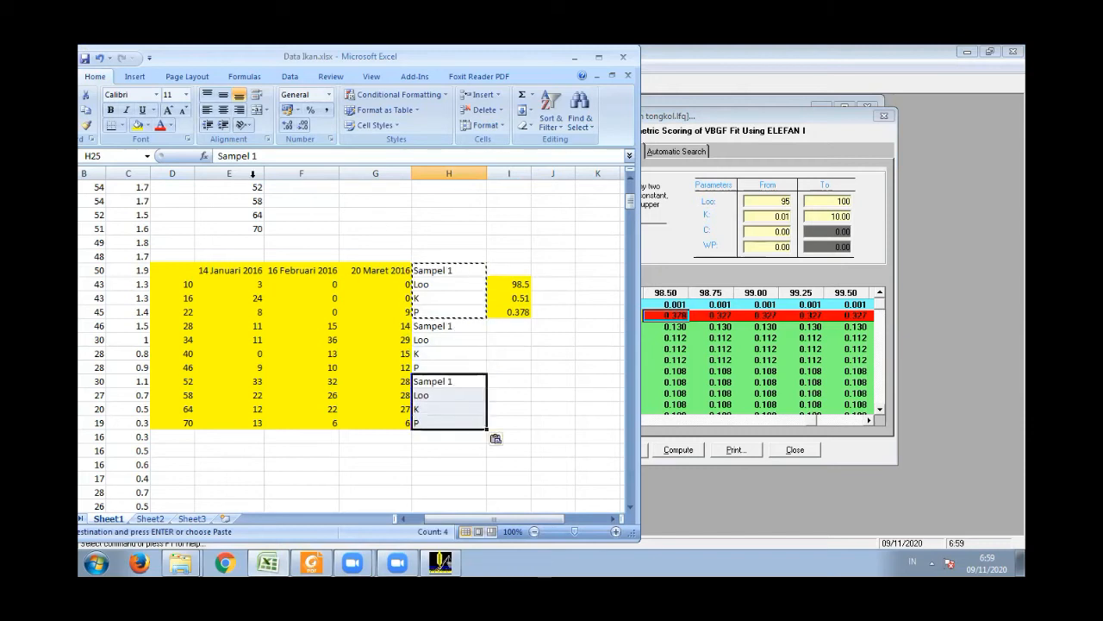
- Rename the headings of the two copied label blocks to Sampel 2 and Sampel 3
click(443, 323)
click(262, 156)
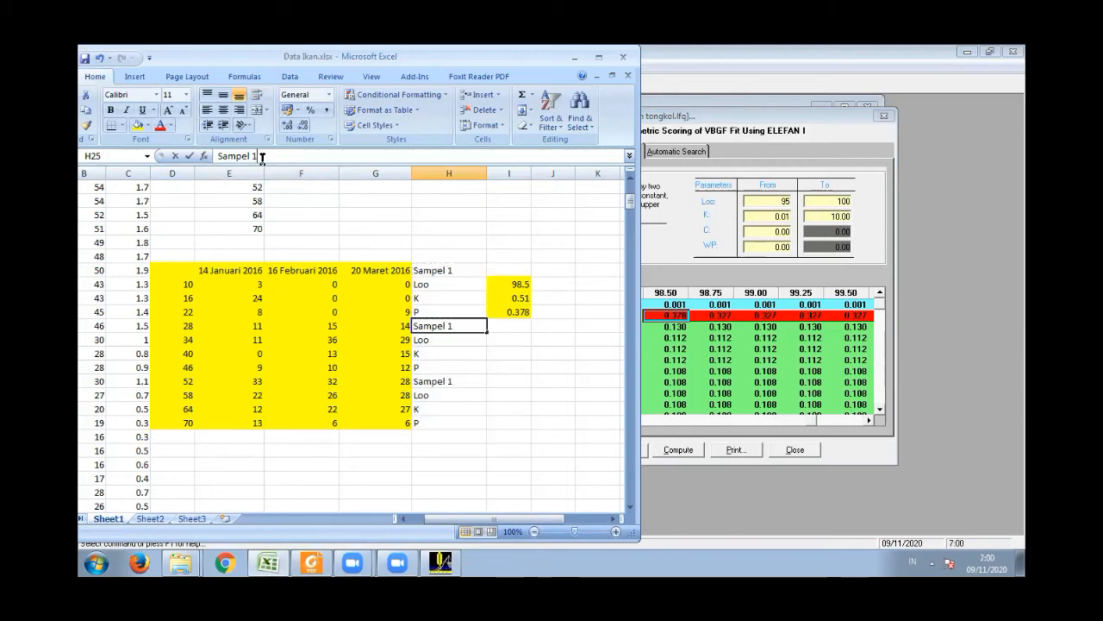
text(2)
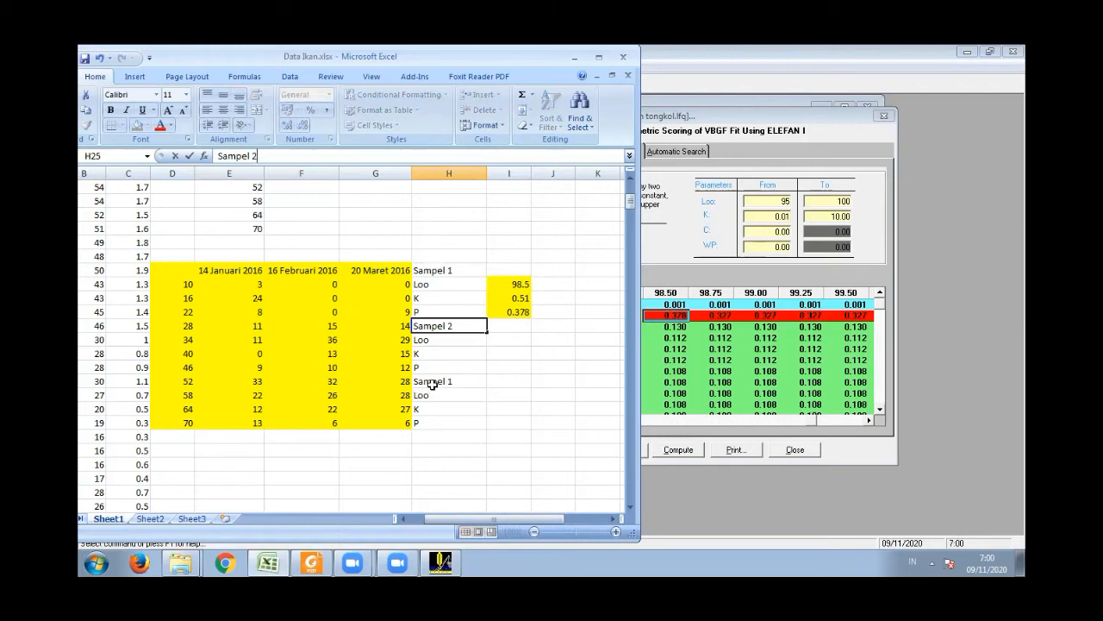
click(431, 382)
click(263, 156)
key(BackSpace)
text(3)
- Switch to FiSAT II and set the response surface's starting sample to 2
click(506, 327)
click(802, 327)
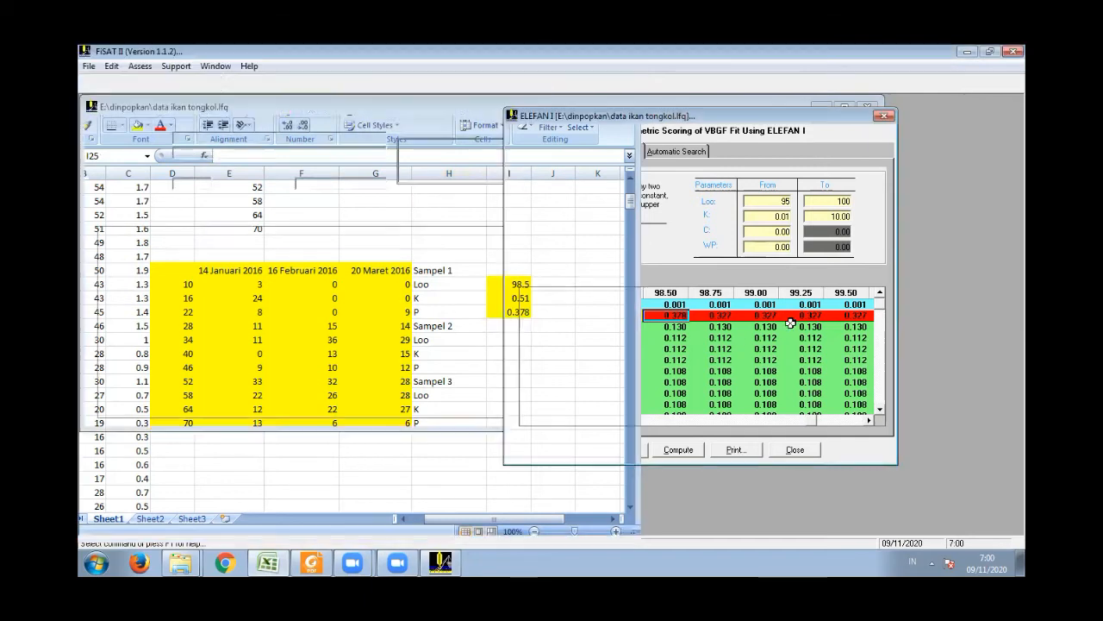
click(631, 237)
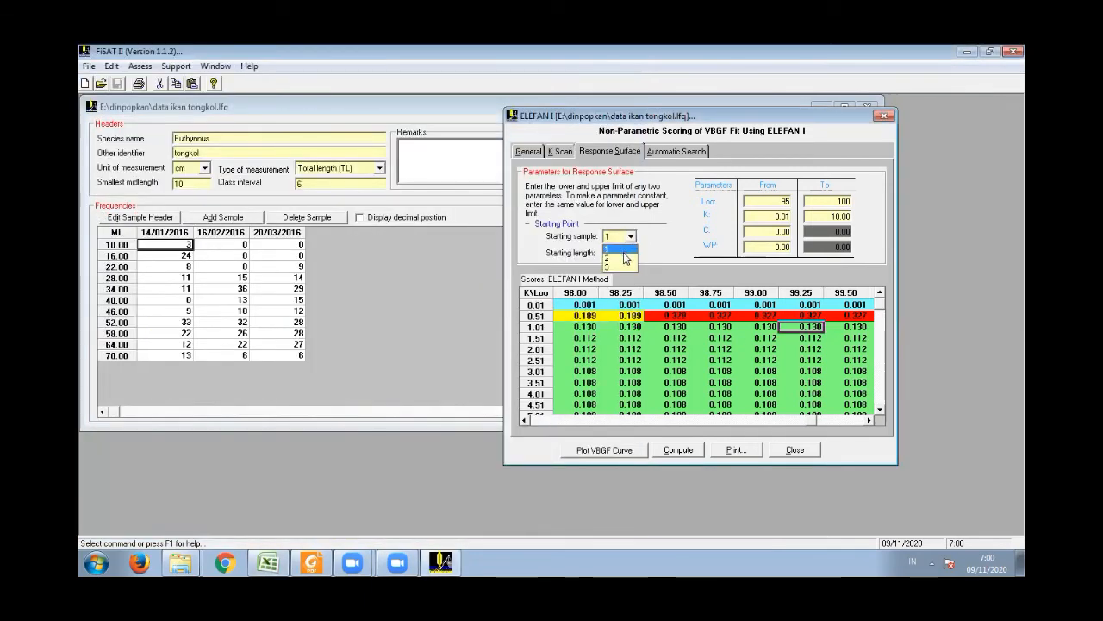
click(618, 258)
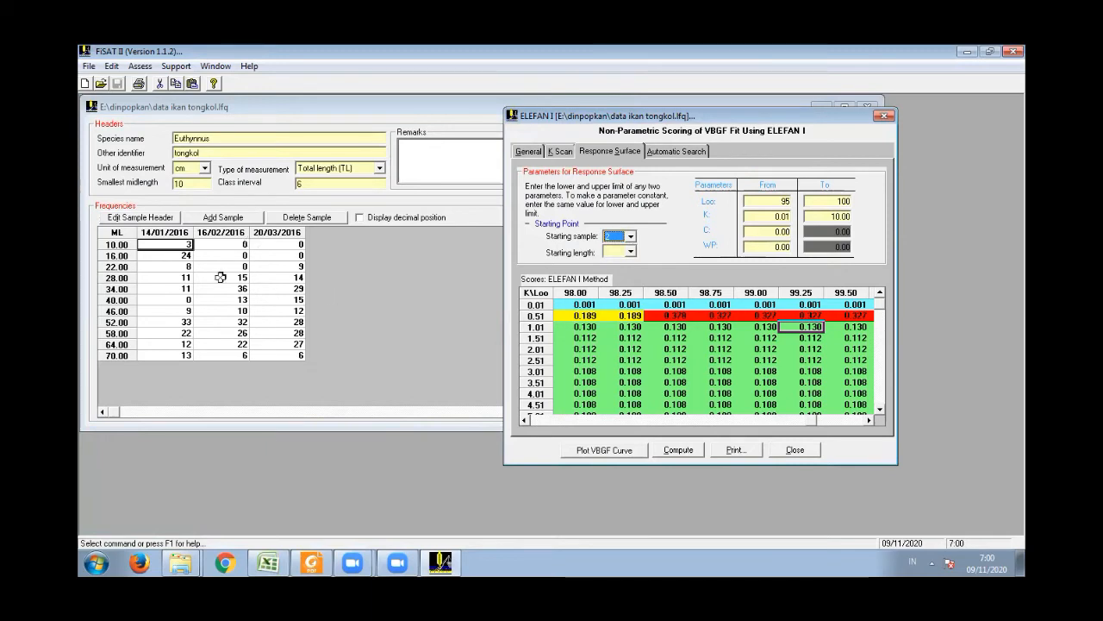
- Set the starting length to 34.00, recompute the response surface, and review the scores between Loo 95.00 and 100.00
click(631, 251)
click(618, 291)
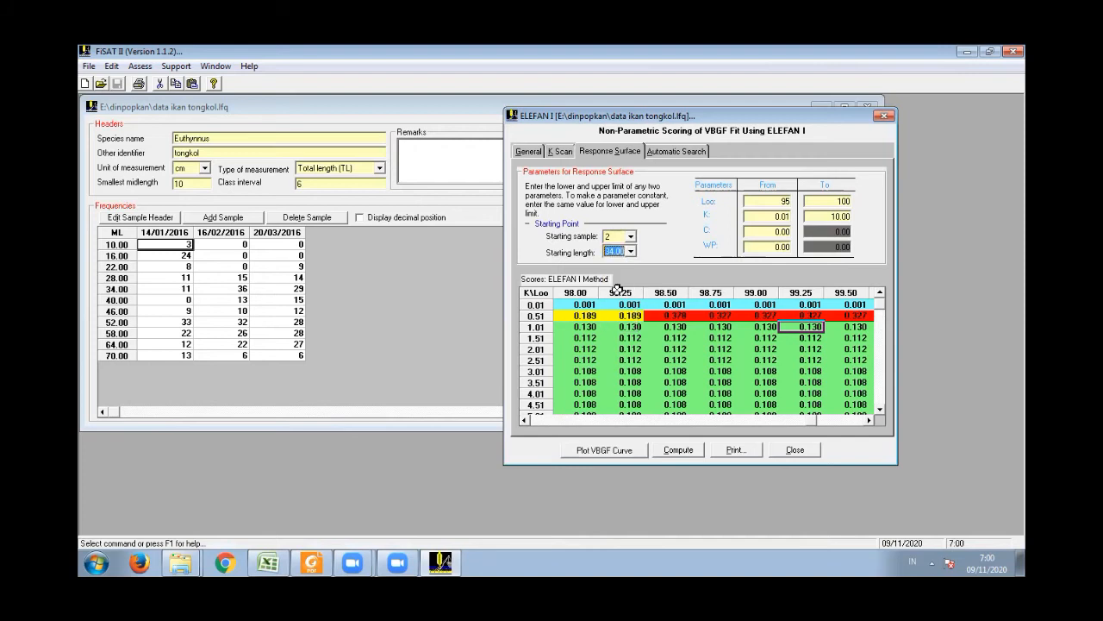
click(690, 451)
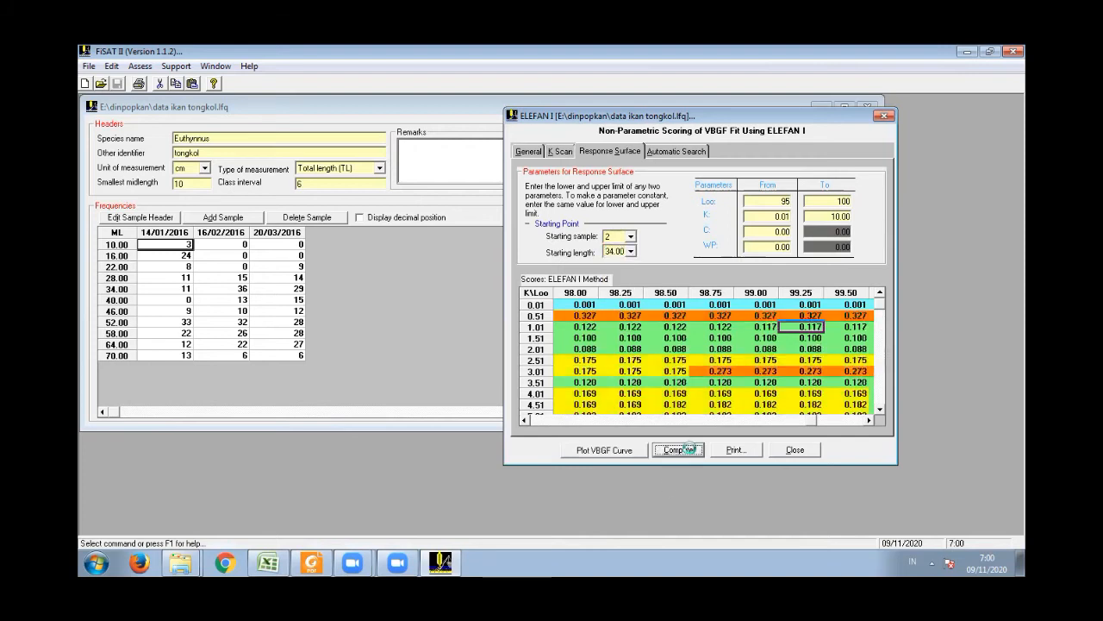
click(584, 351)
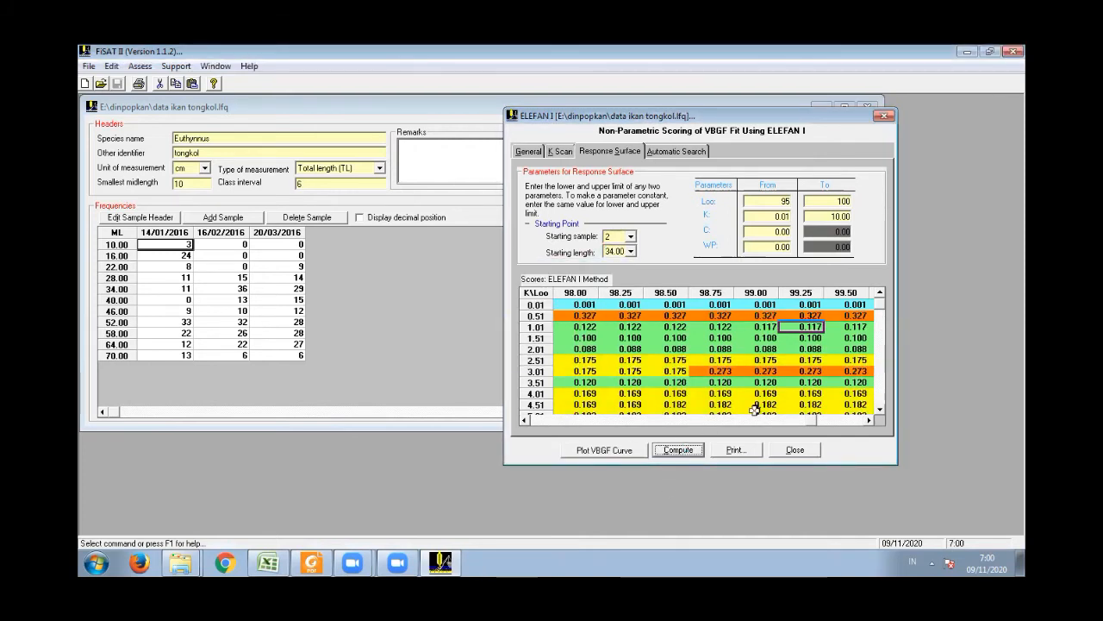
double_click(869, 420)
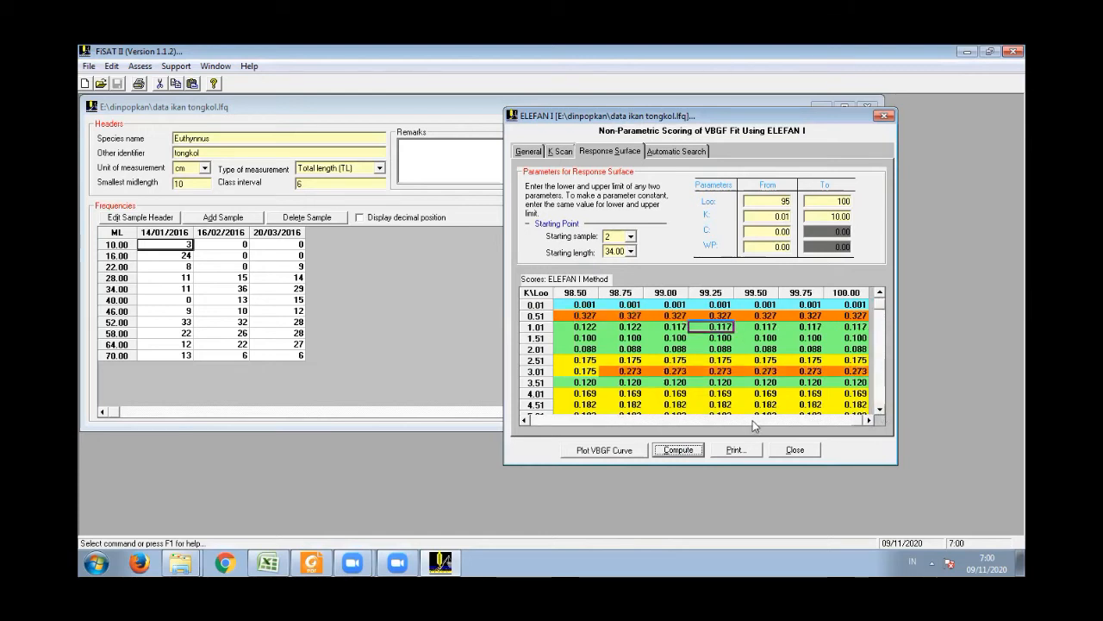
click(822, 420)
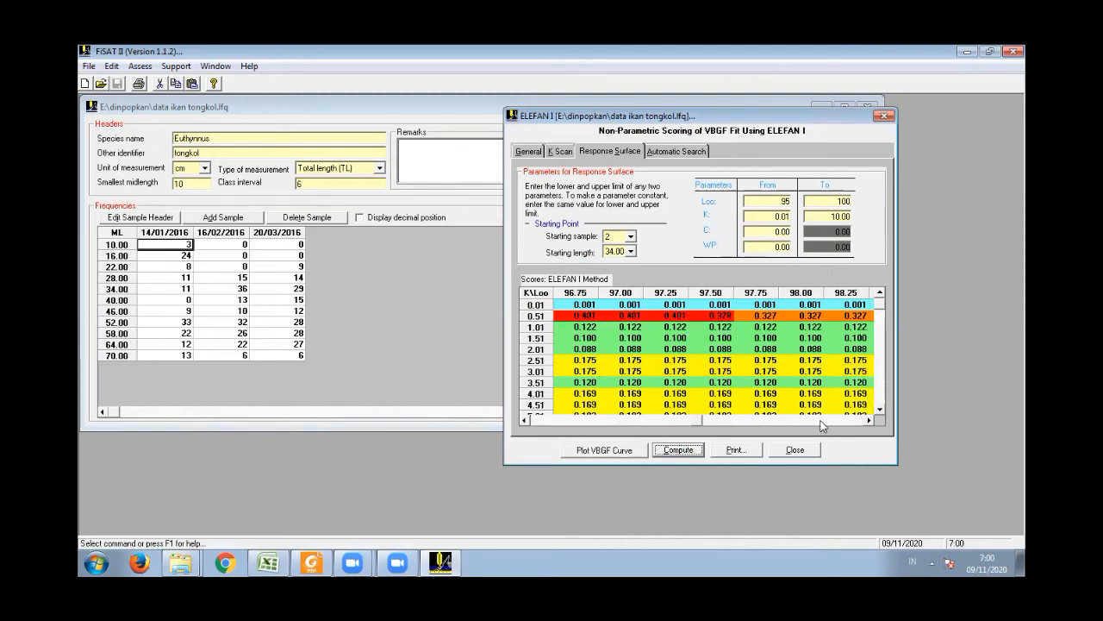
click(527, 421)
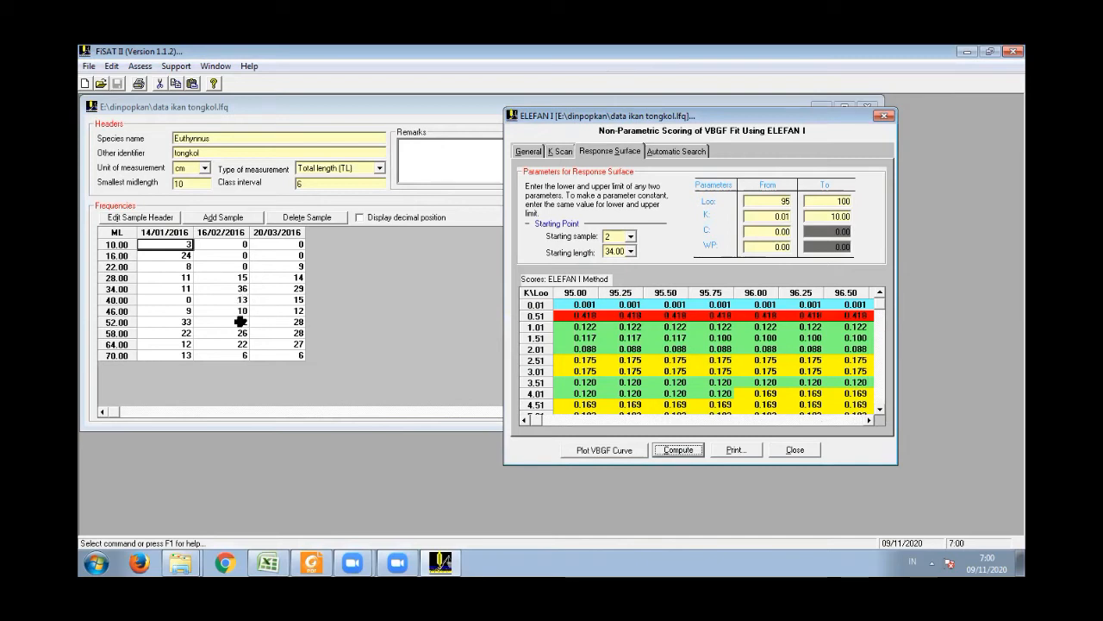
- Set the starting length to 52.00, recompute the response surface, and review the scores up to Loo 100.00
click(631, 252)
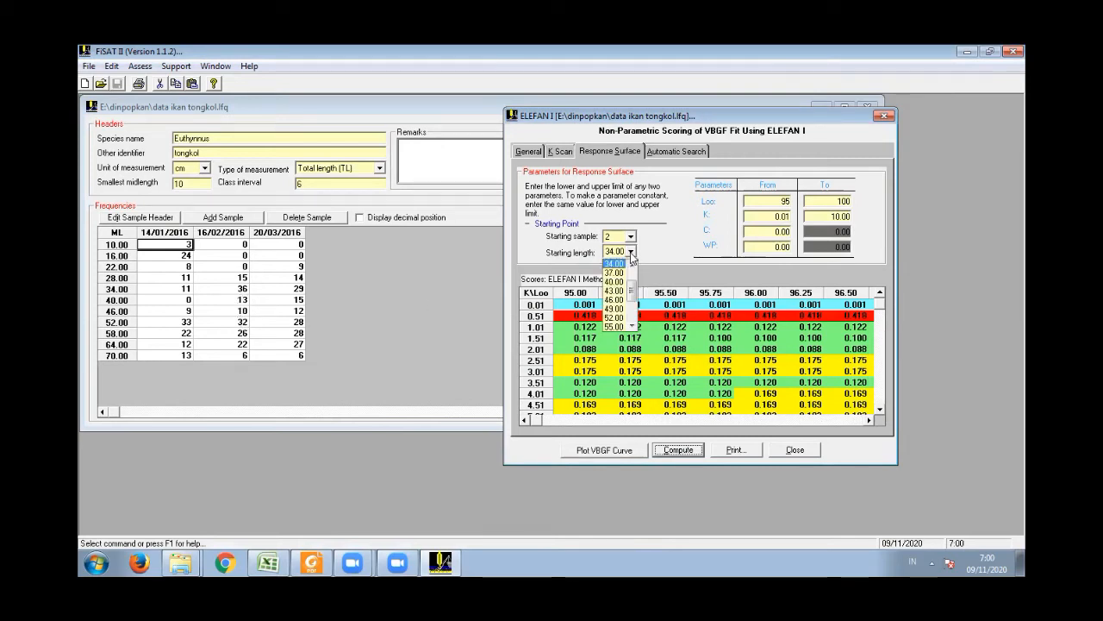
click(616, 318)
click(679, 450)
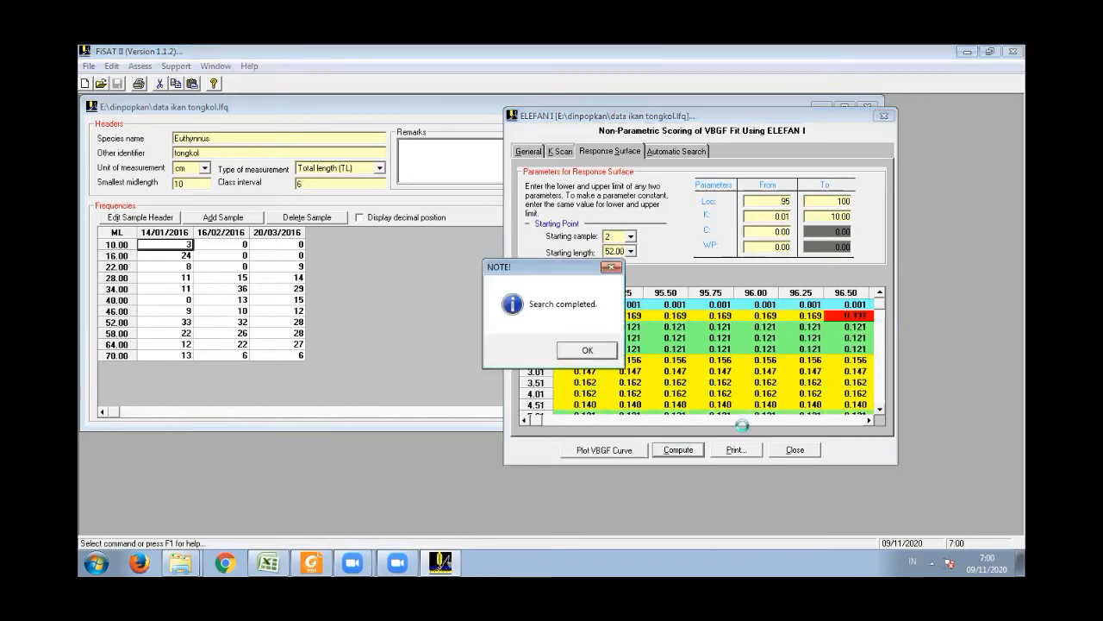
click(584, 350)
click(871, 420)
click(870, 421)
click(871, 422)
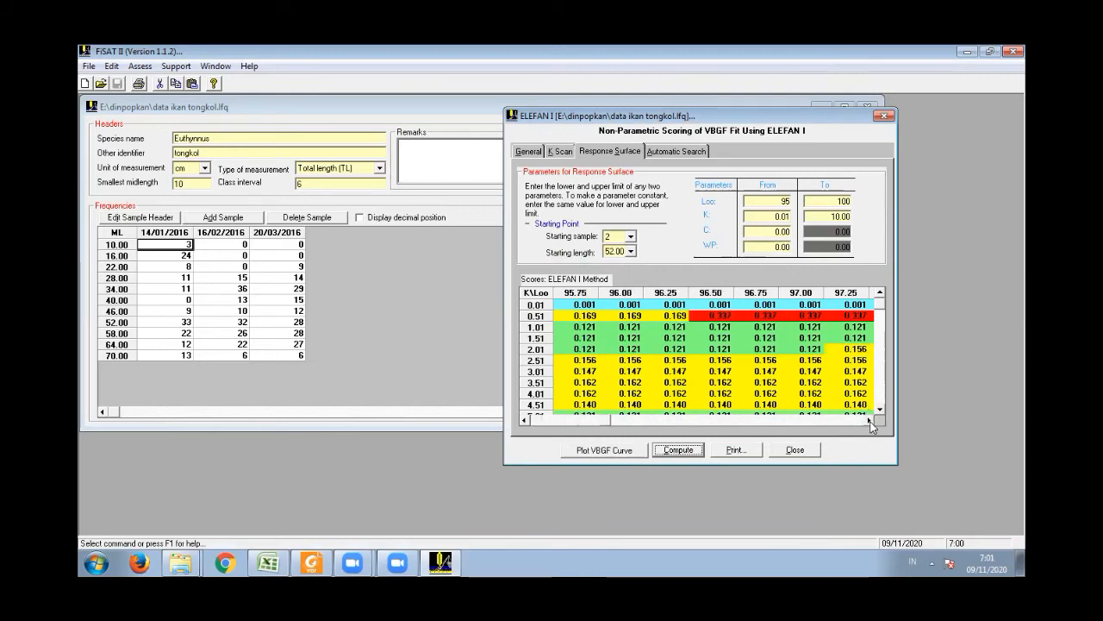
click(871, 422)
click(870, 422)
click(871, 422)
click(871, 421)
click(871, 422)
click(870, 422)
click(871, 422)
click(871, 421)
click(870, 422)
click(871, 421)
click(870, 421)
click(871, 421)
click(871, 422)
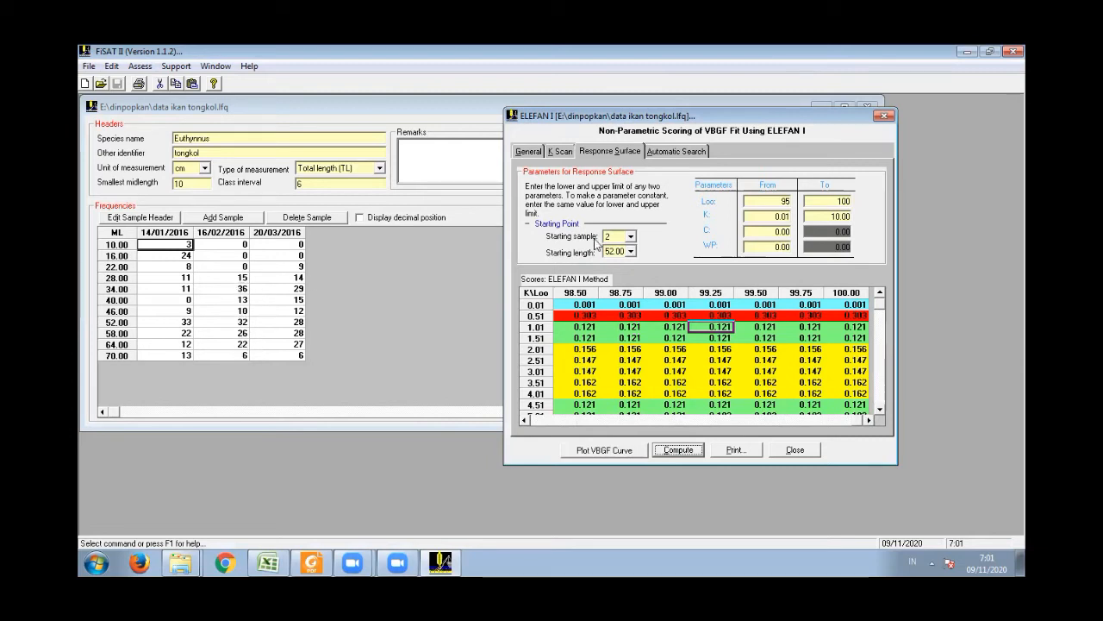
- Set the starting length to 58.00, recompute the response surface, and review the scores from Loo 100.00 back to 95.00
click(630, 251)
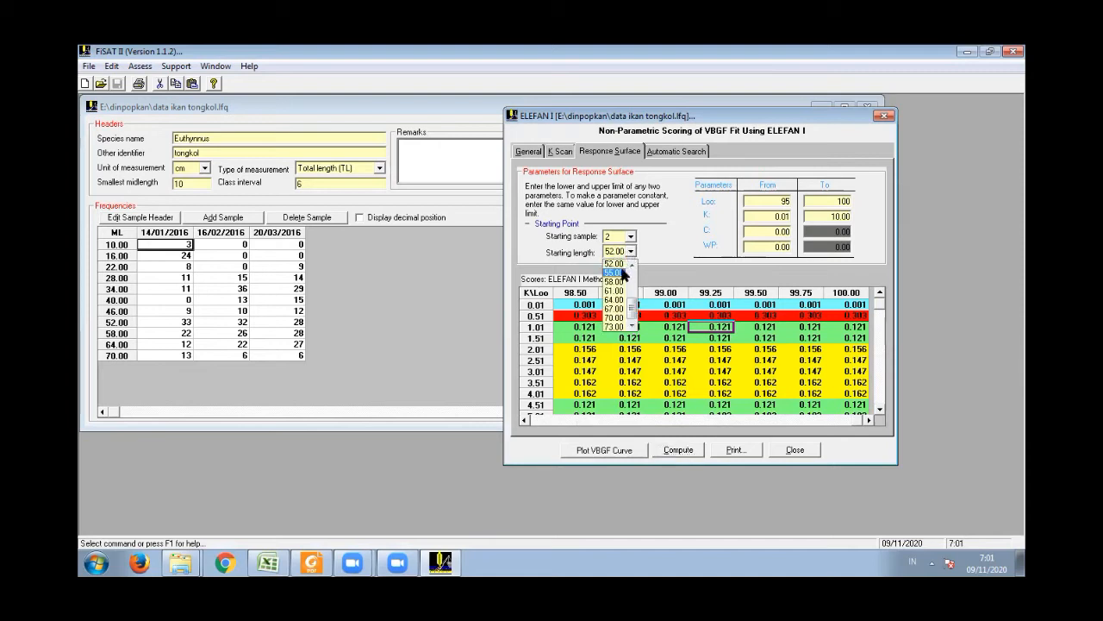
click(616, 284)
click(688, 453)
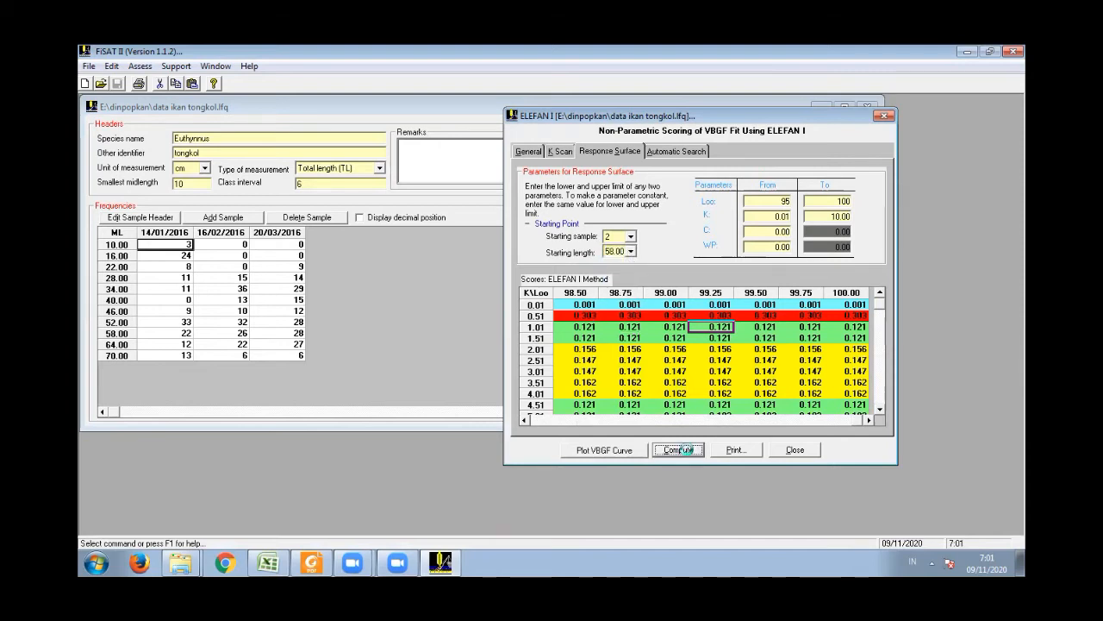
click(587, 350)
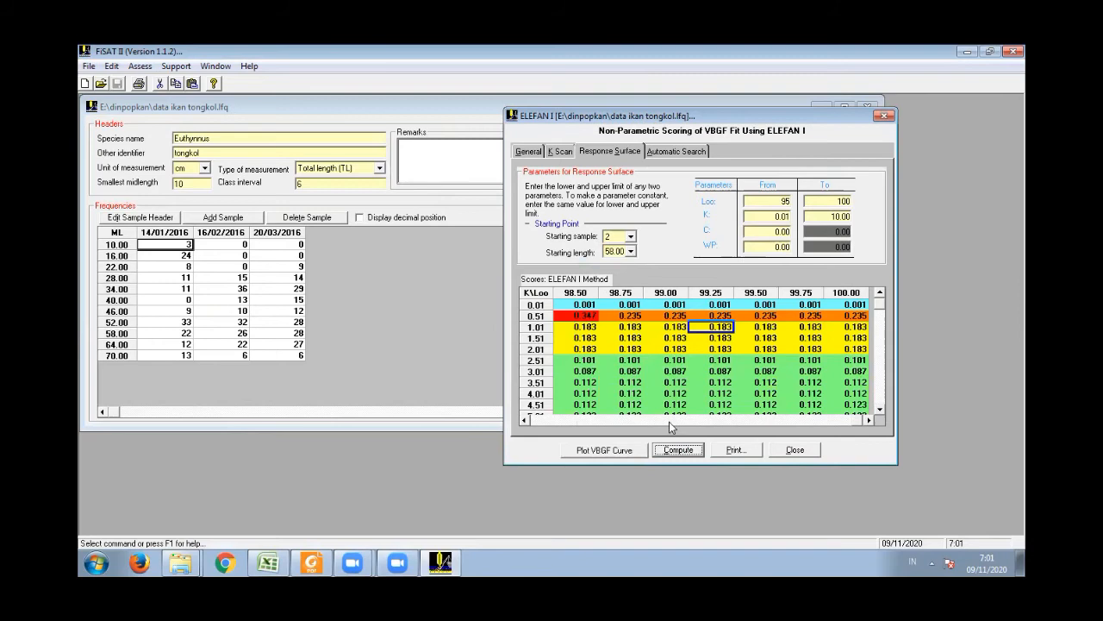
click(526, 420)
click(526, 419)
drag(525, 420, 526, 420)
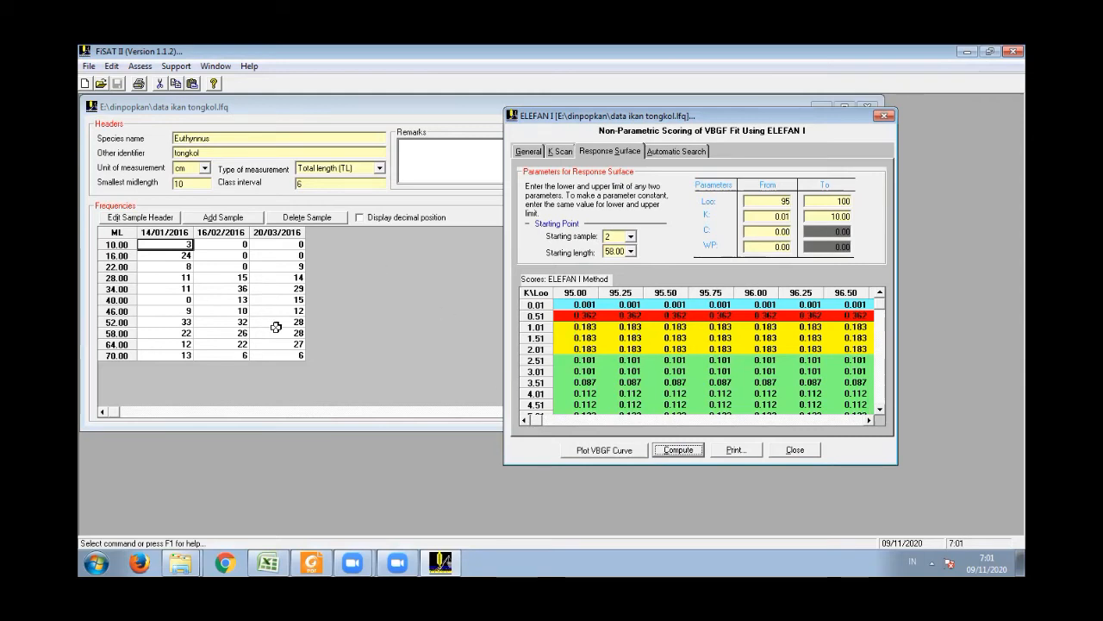
- Set the starting length to 64.00, recompute the response surface, and review the scores across the K and Loo values
click(631, 251)
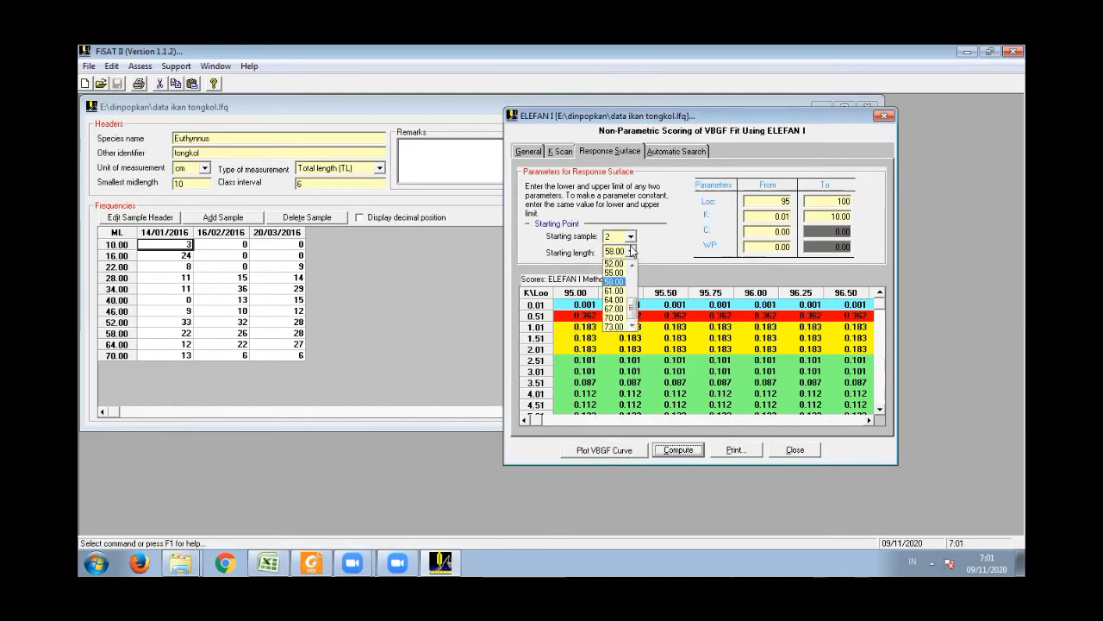
click(615, 299)
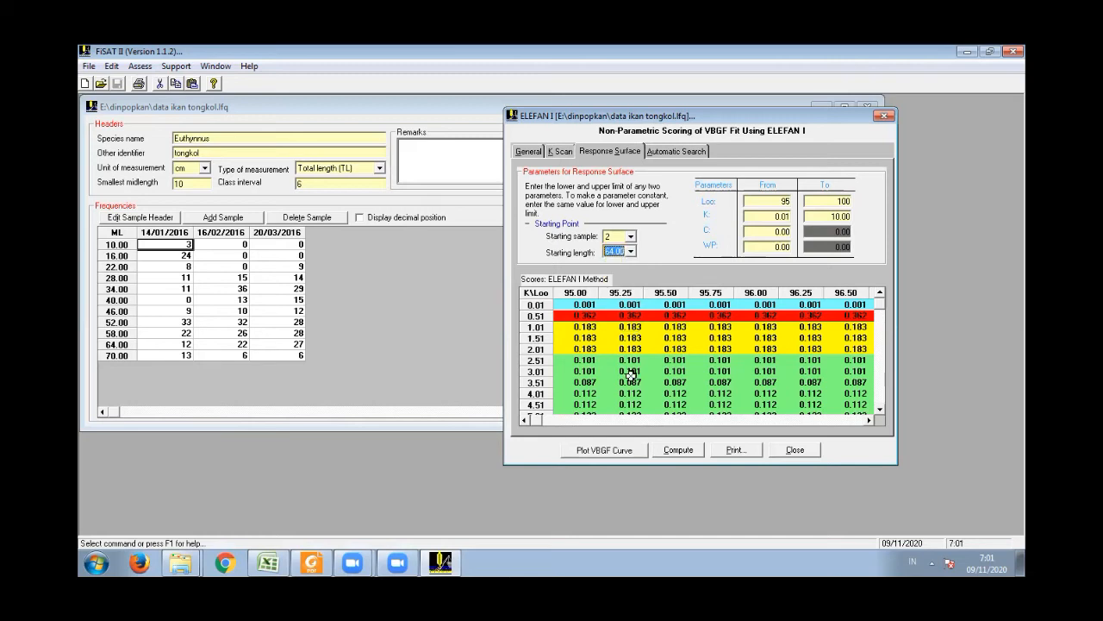
click(679, 449)
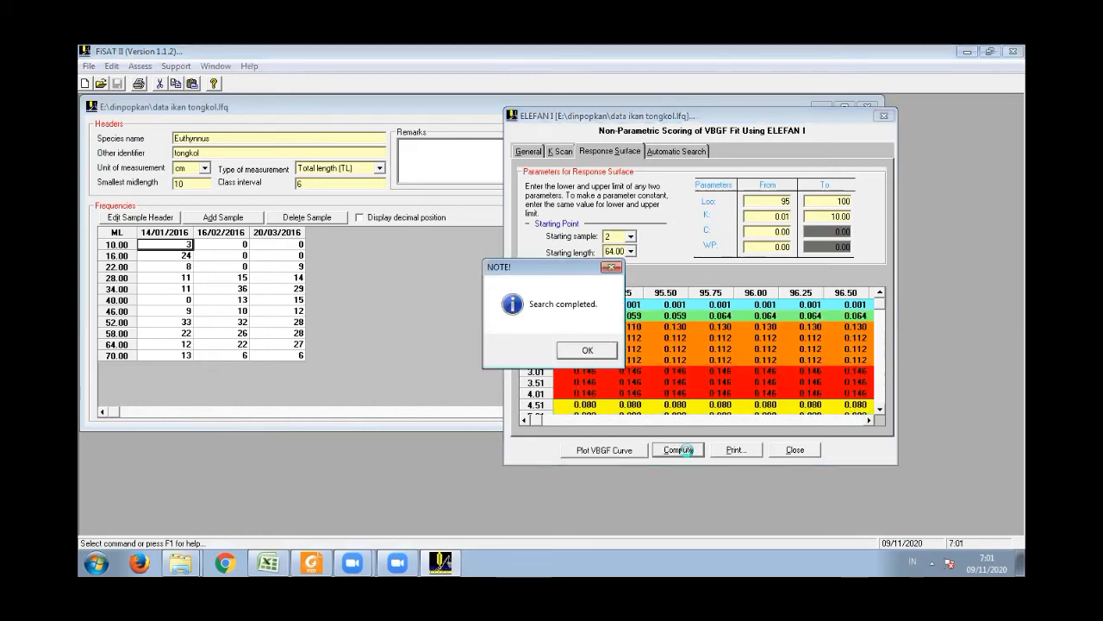
click(587, 350)
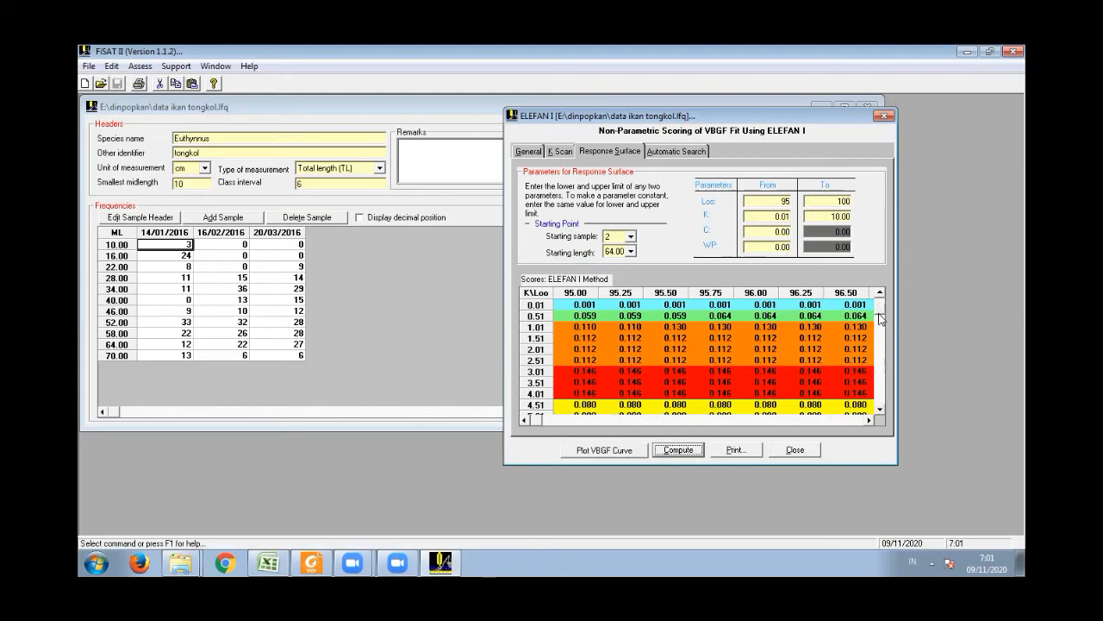
scroll(881, 319, down, 2)
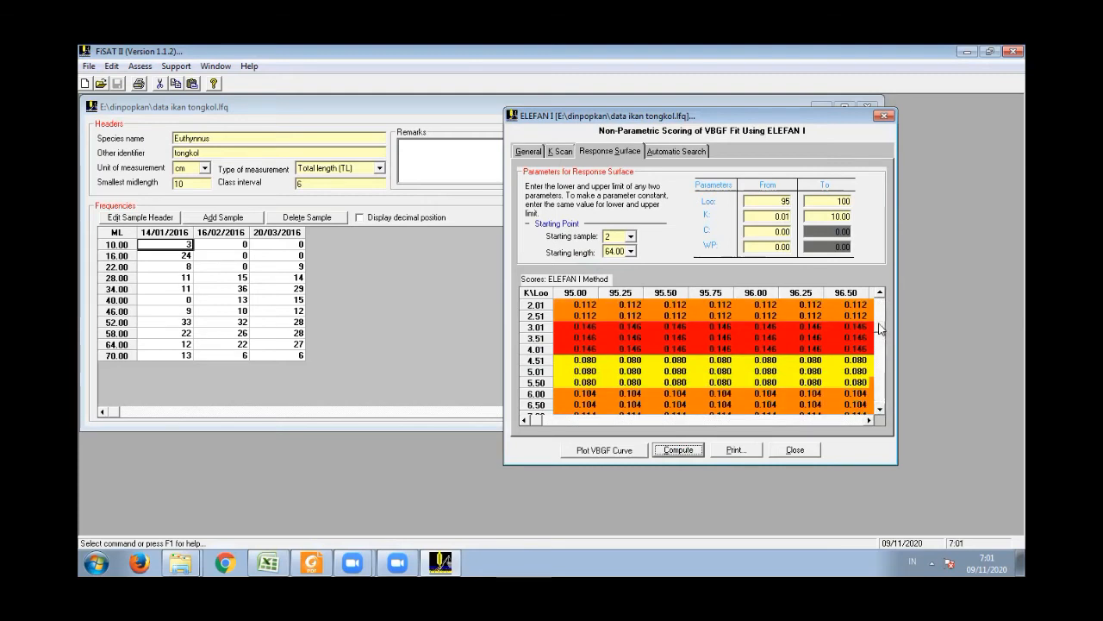
scroll(881, 319, up, 2)
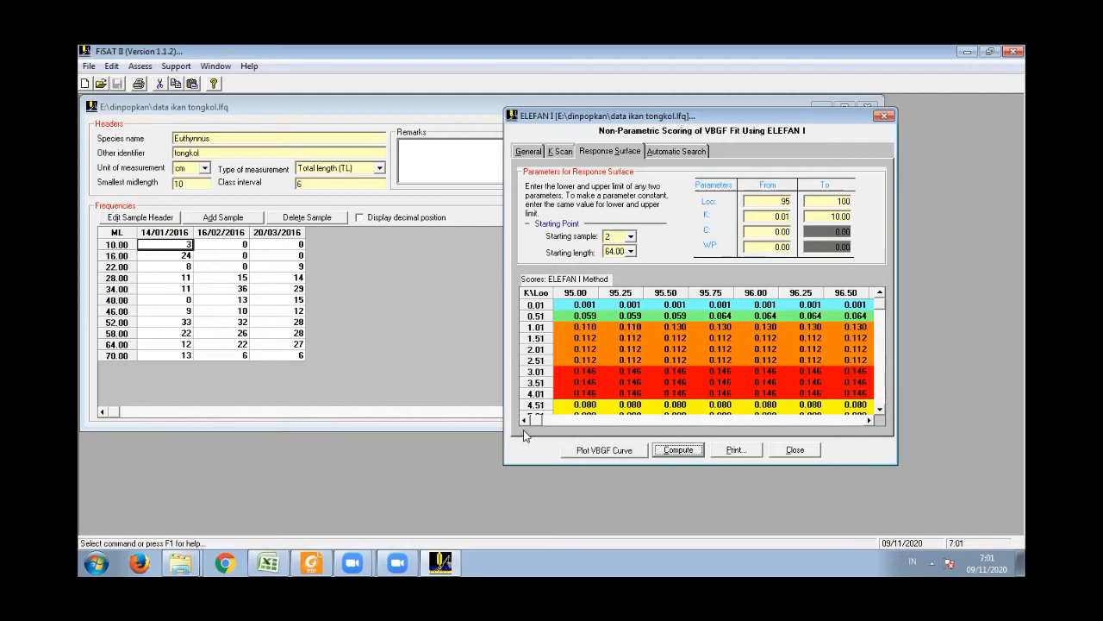
mouse_move(537, 422)
mouse_down()
mouse_move(865, 435)
mouse_move(553, 443)
mouse_move(543, 422)
mouse_up()
- Set the starting length to 28.00, recompute the response surface, and review the scores between Loo 95.00 and 100.00
click(631, 251)
drag(635, 301, 633, 274)
click(616, 274)
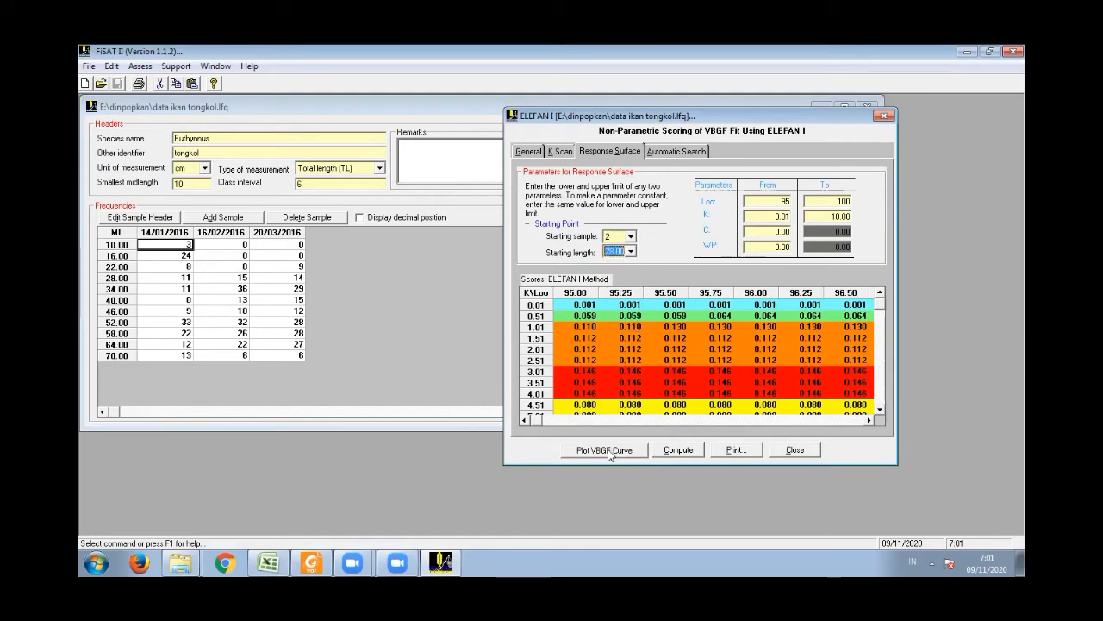
click(669, 450)
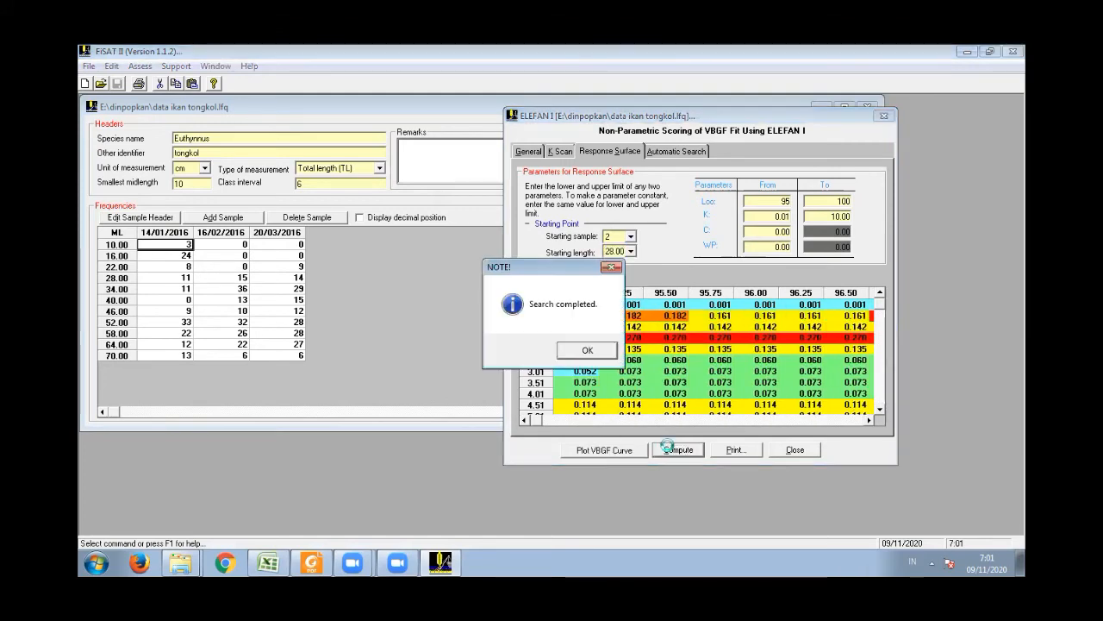
click(603, 351)
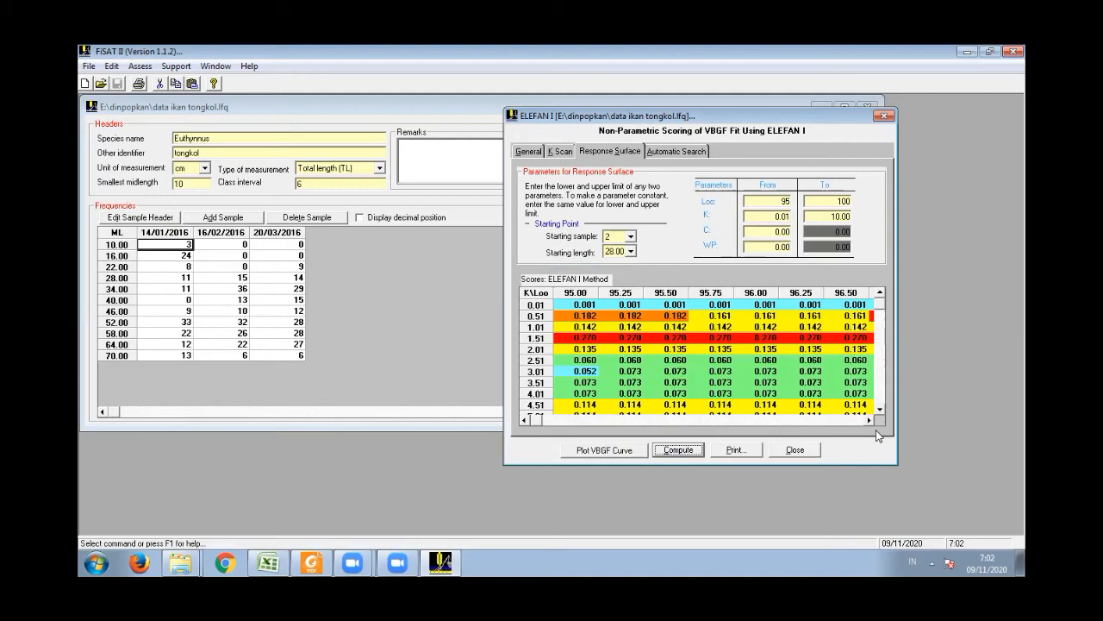
drag(867, 422, 866, 421)
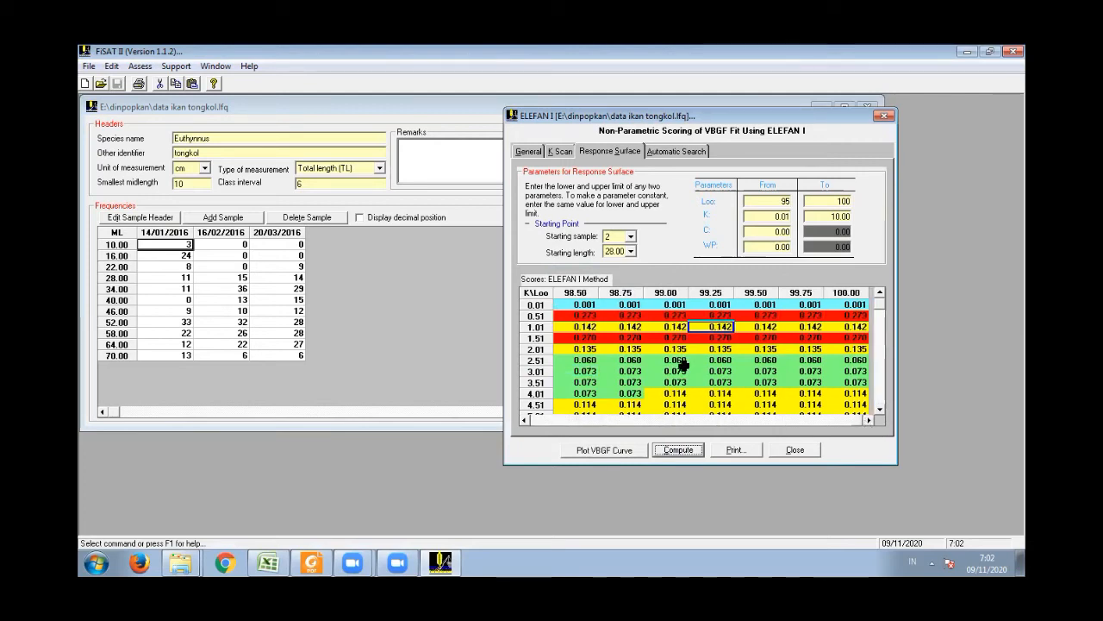
drag(564, 419, 564, 419)
click(563, 420)
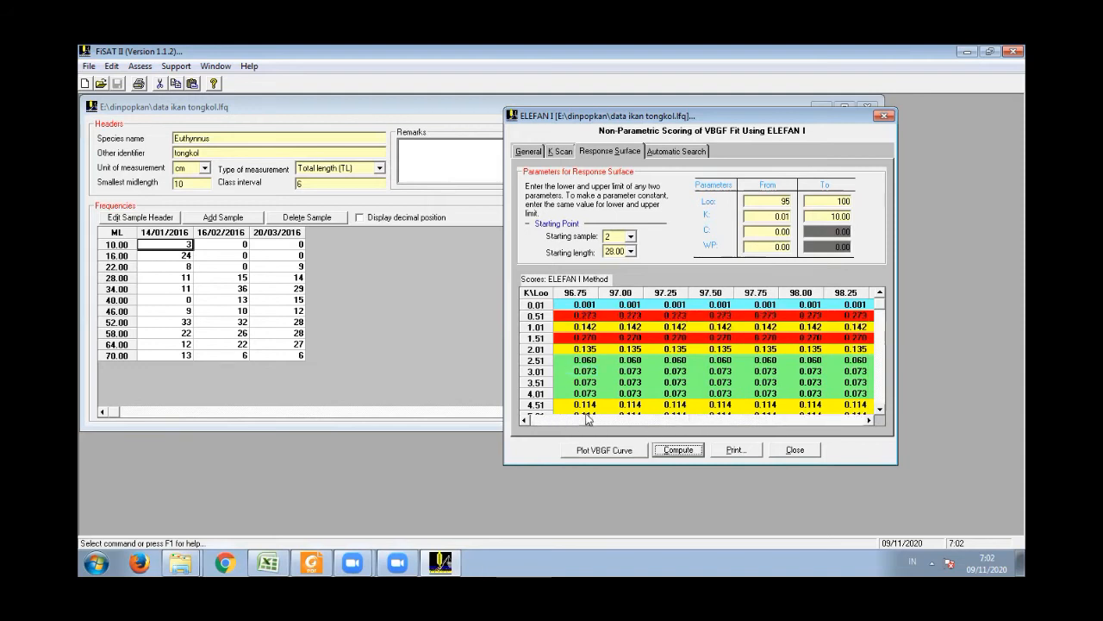
click(527, 421)
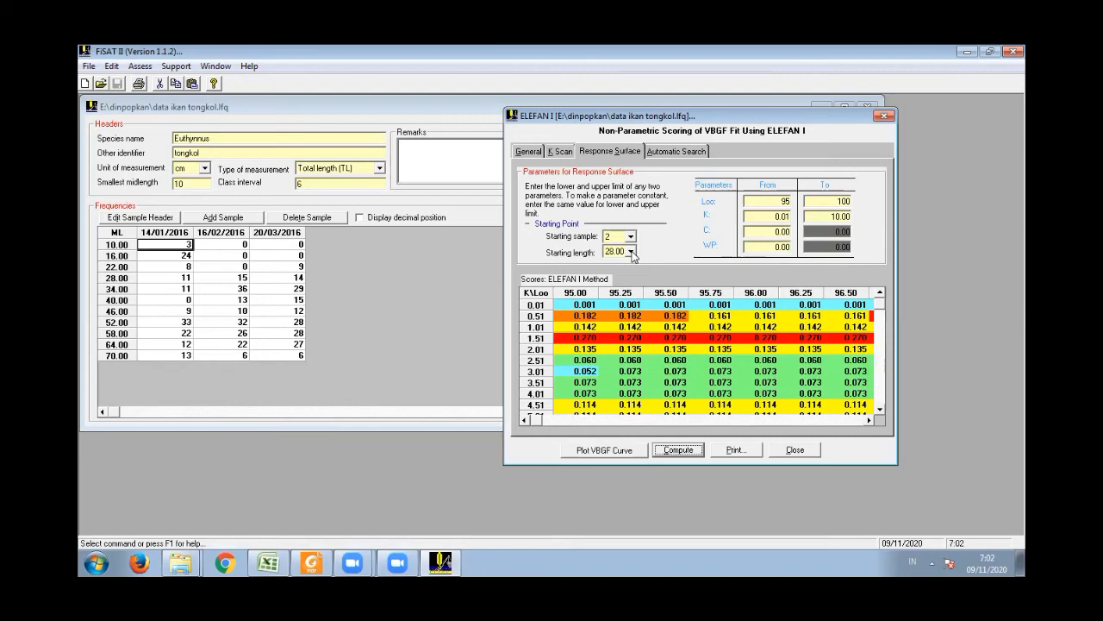
- Set the starting length to 40.00, recompute the response surface, and review the scores between Loo 95.00 and 100.00
click(631, 251)
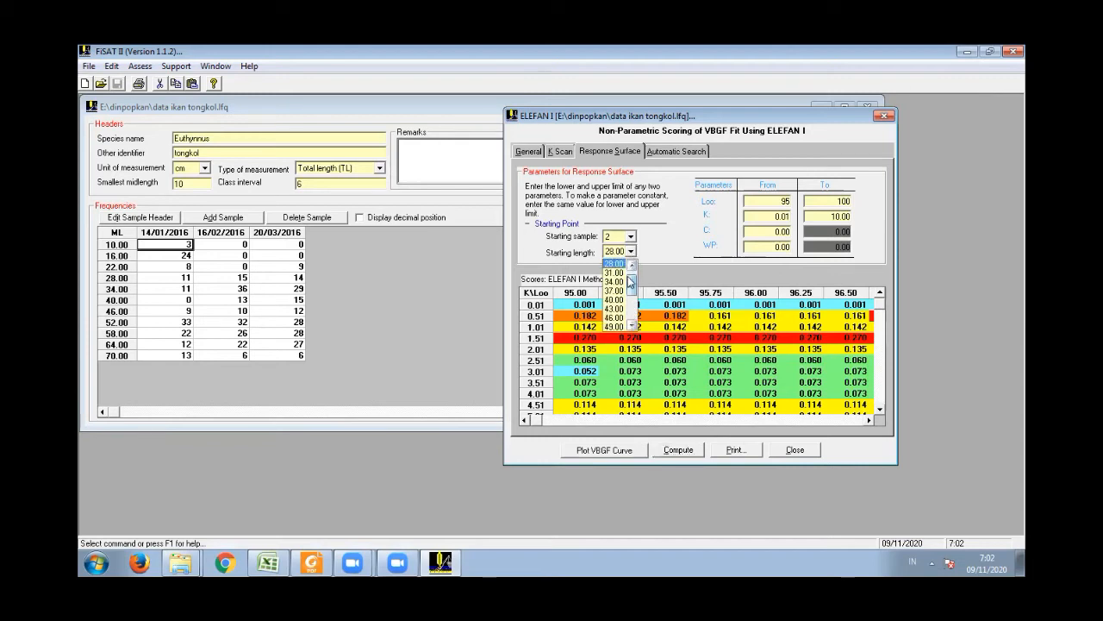
click(615, 300)
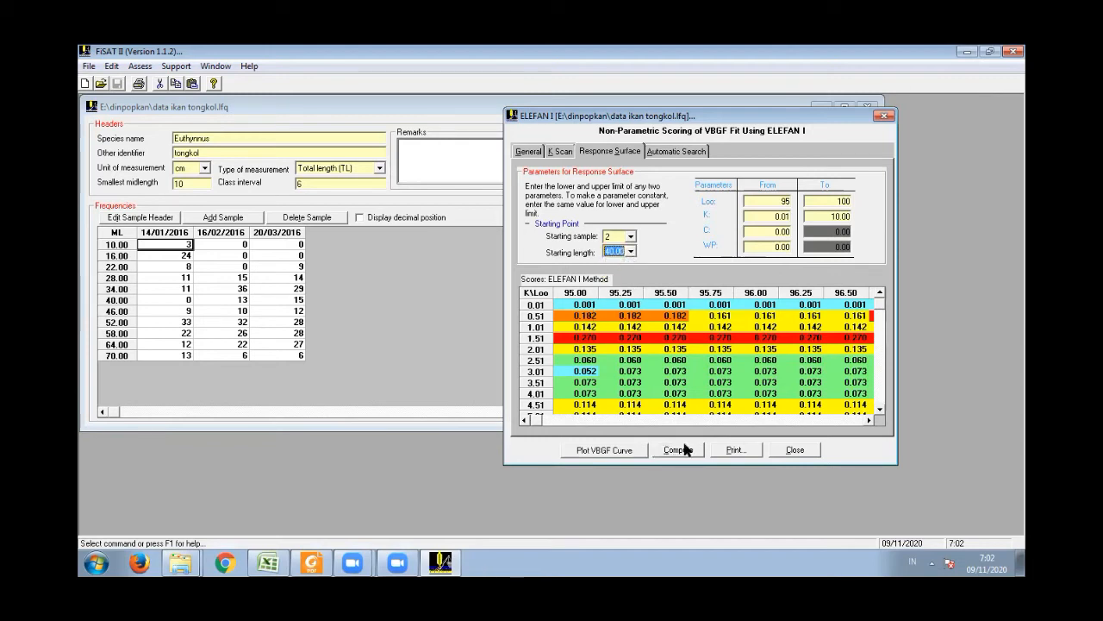
click(685, 448)
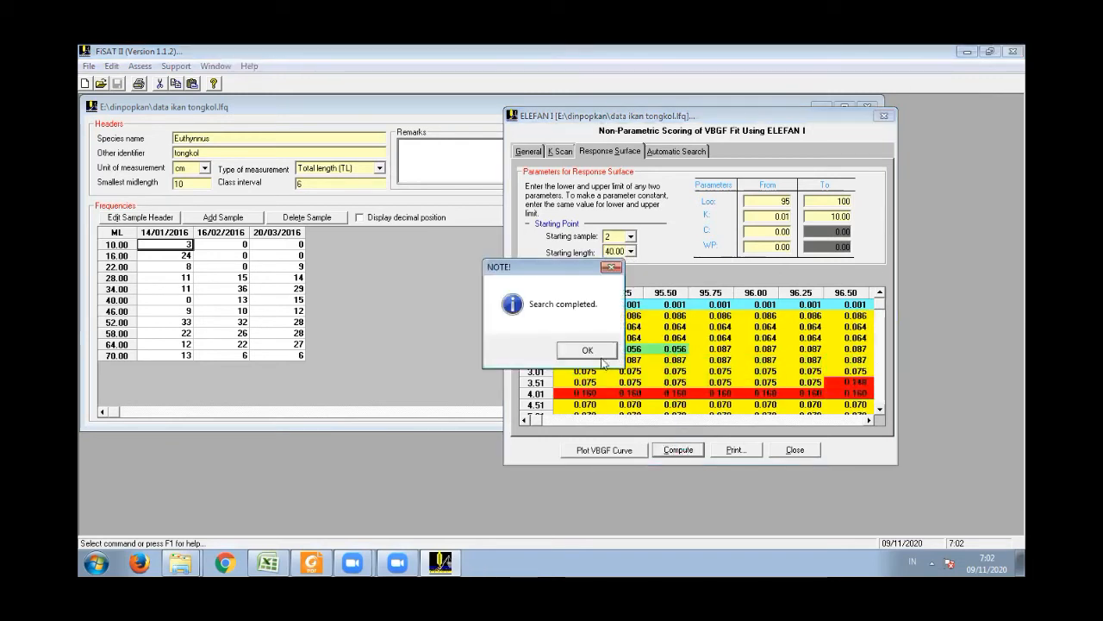
click(594, 349)
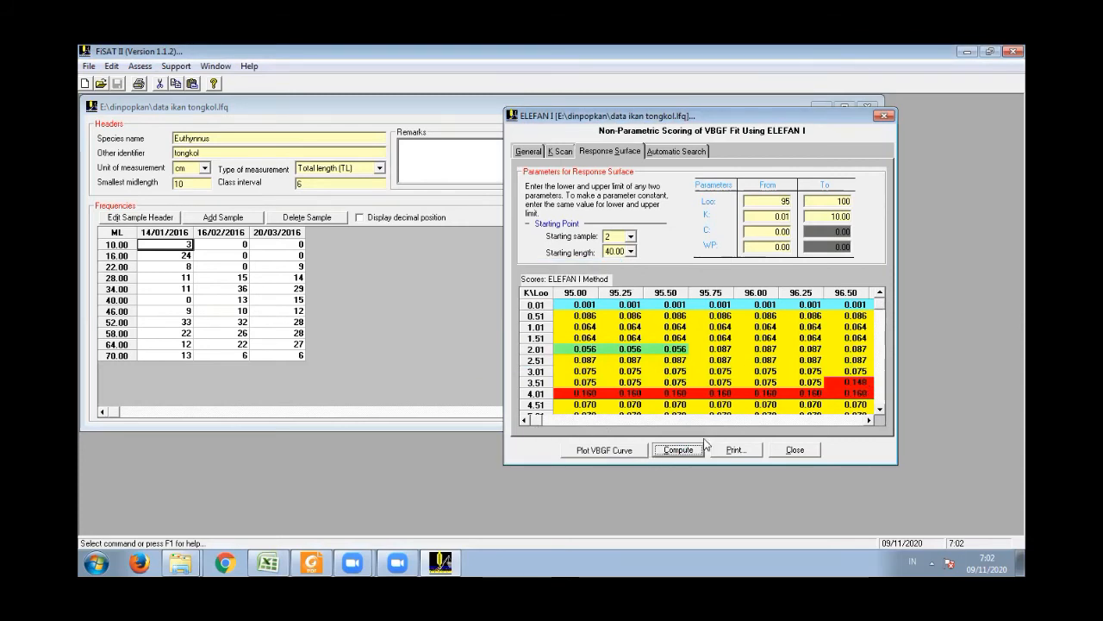
drag(869, 421, 869, 423)
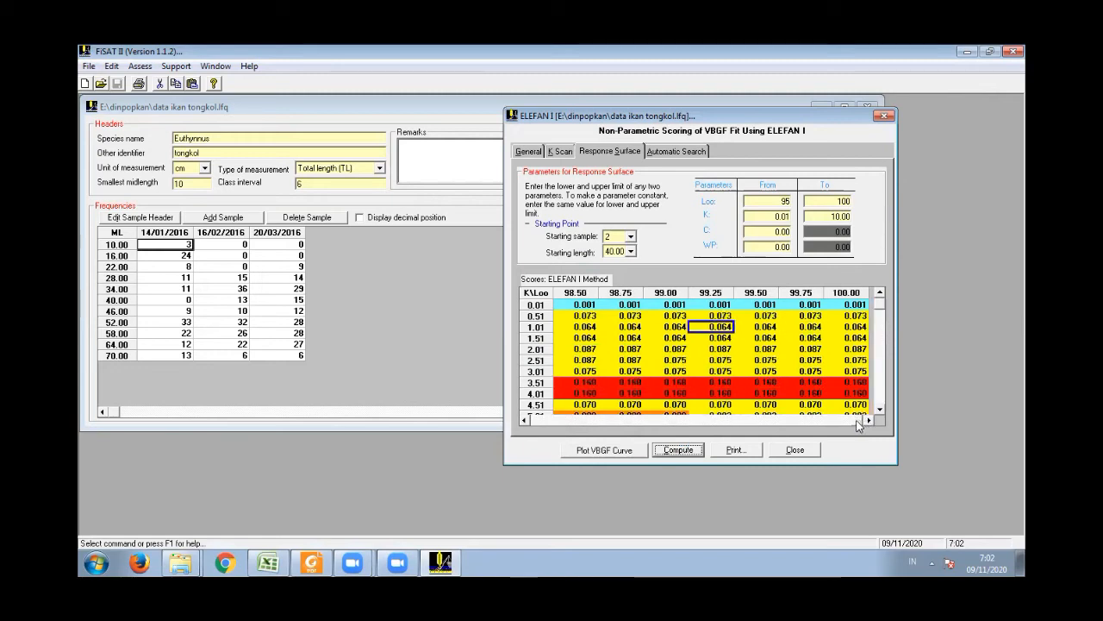
drag(543, 423, 531, 421)
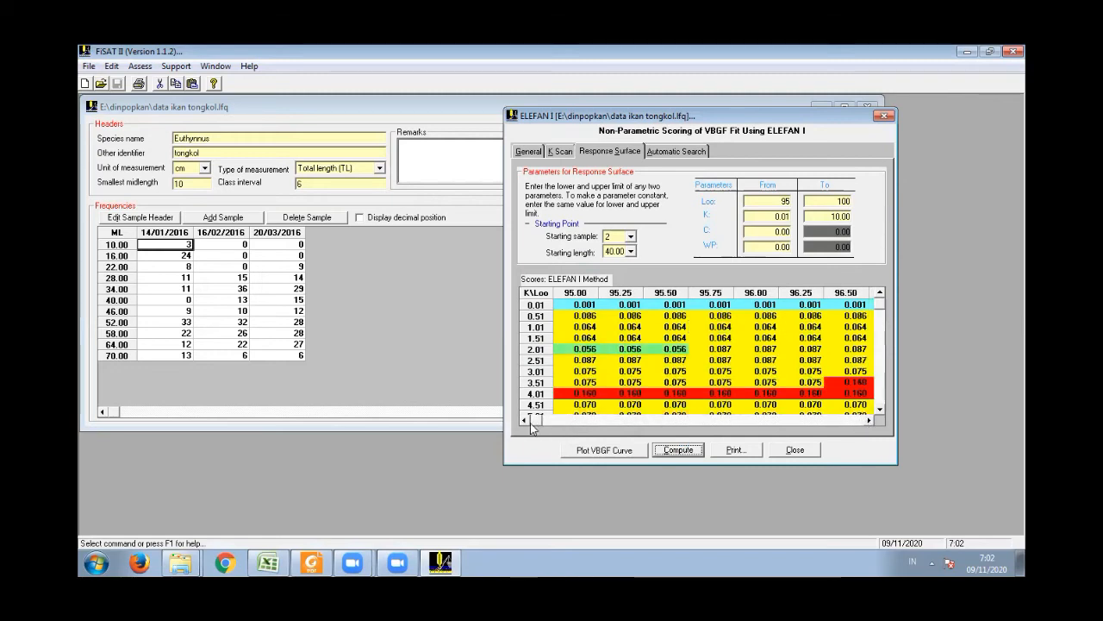
- Set the starting length to 46.00, recompute the response surface, and review the scores down to K 10.00
click(631, 252)
click(617, 281)
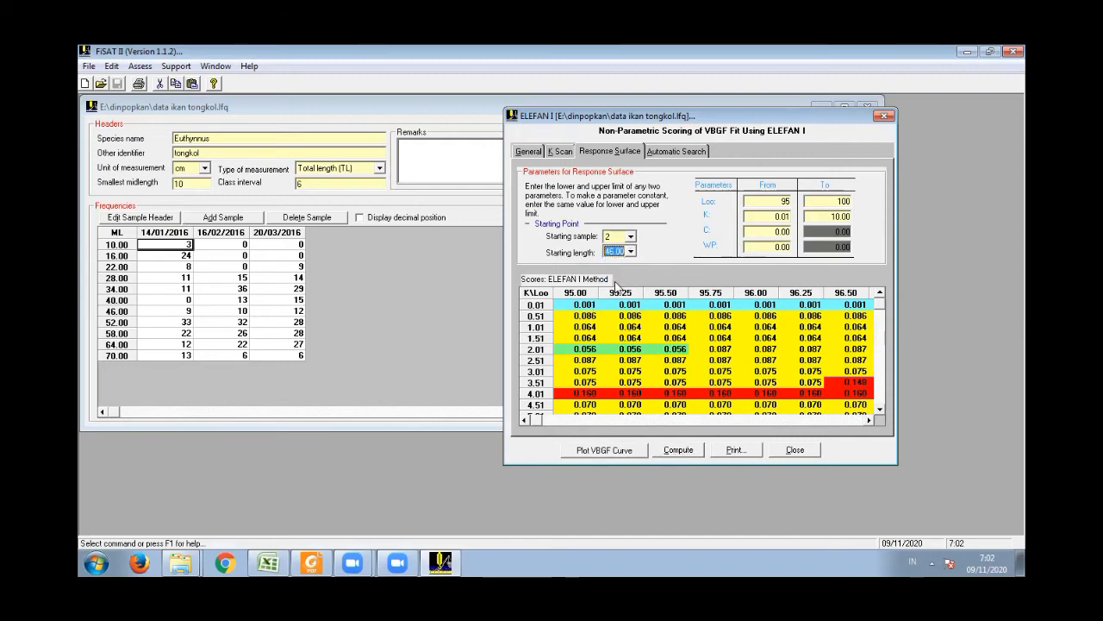
click(686, 454)
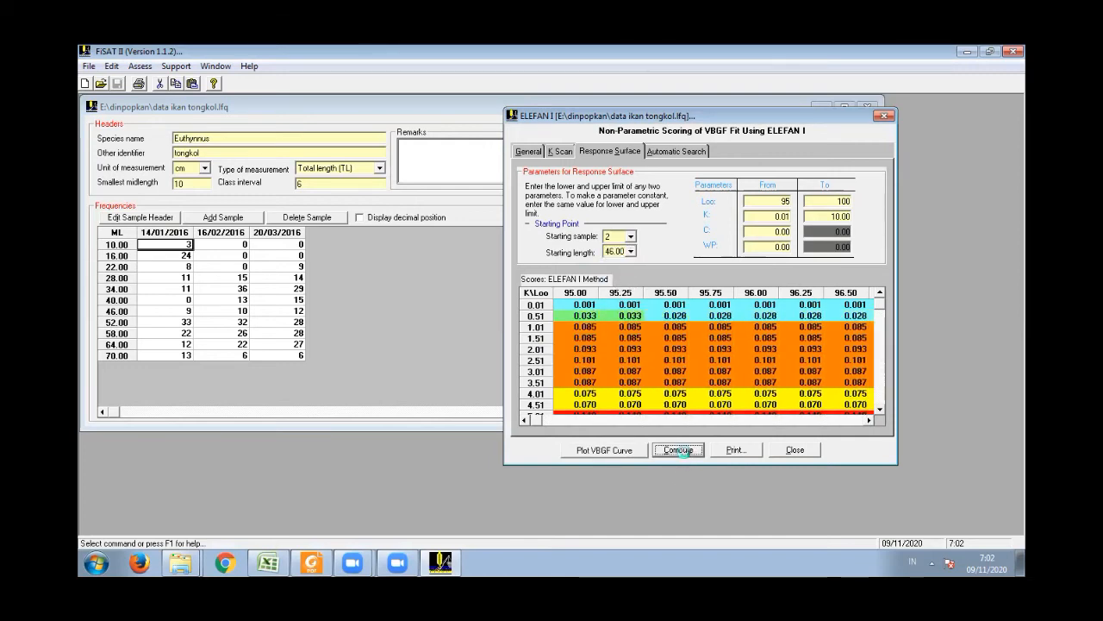
click(588, 351)
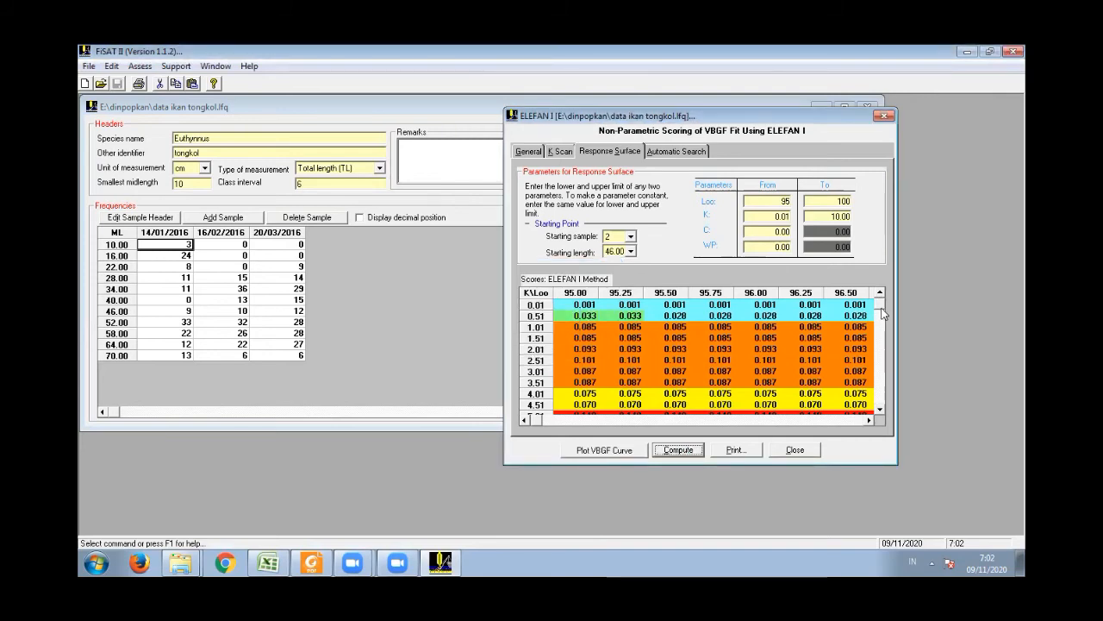
drag(881, 324, 881, 343)
click(881, 367)
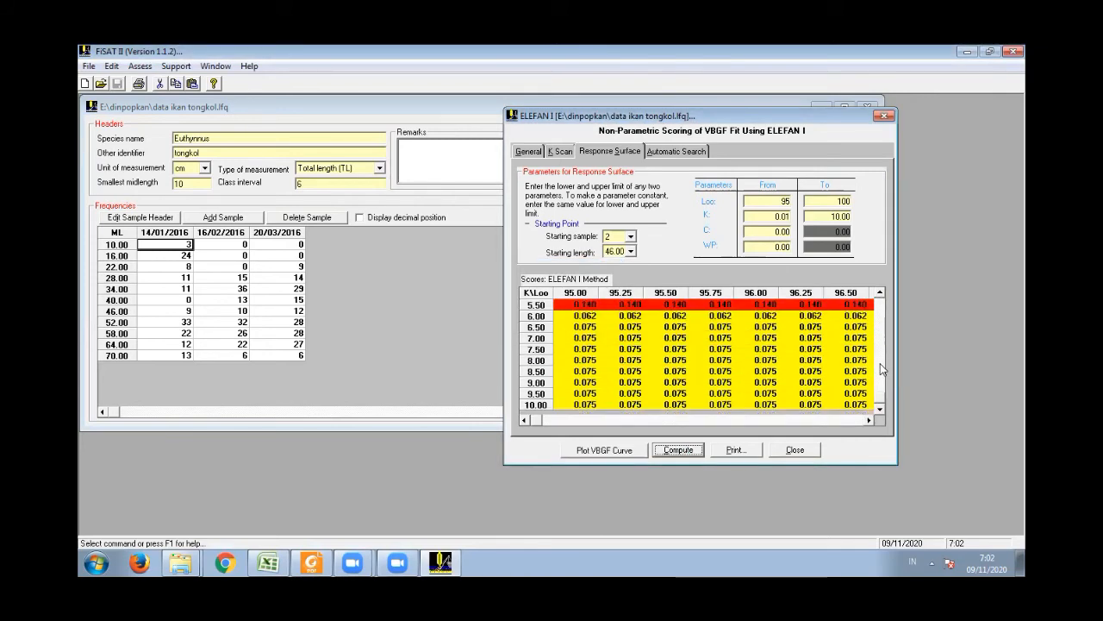
drag(881, 404, 881, 306)
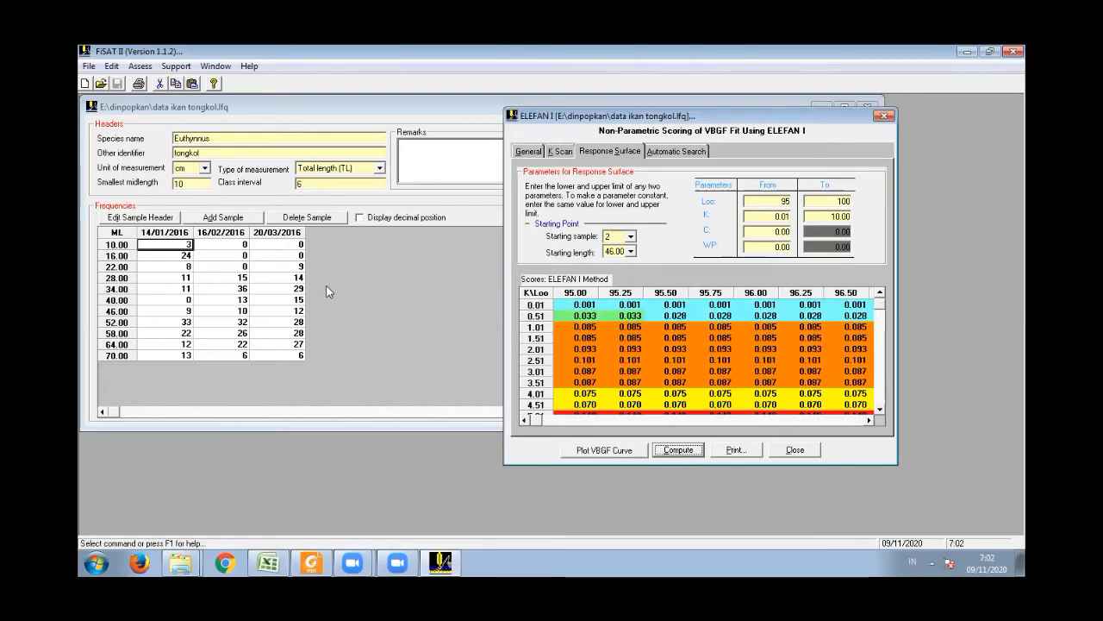
- Set the starting length to 70.00, recompute the response surface, and review the scores for the higher K values
click(632, 251)
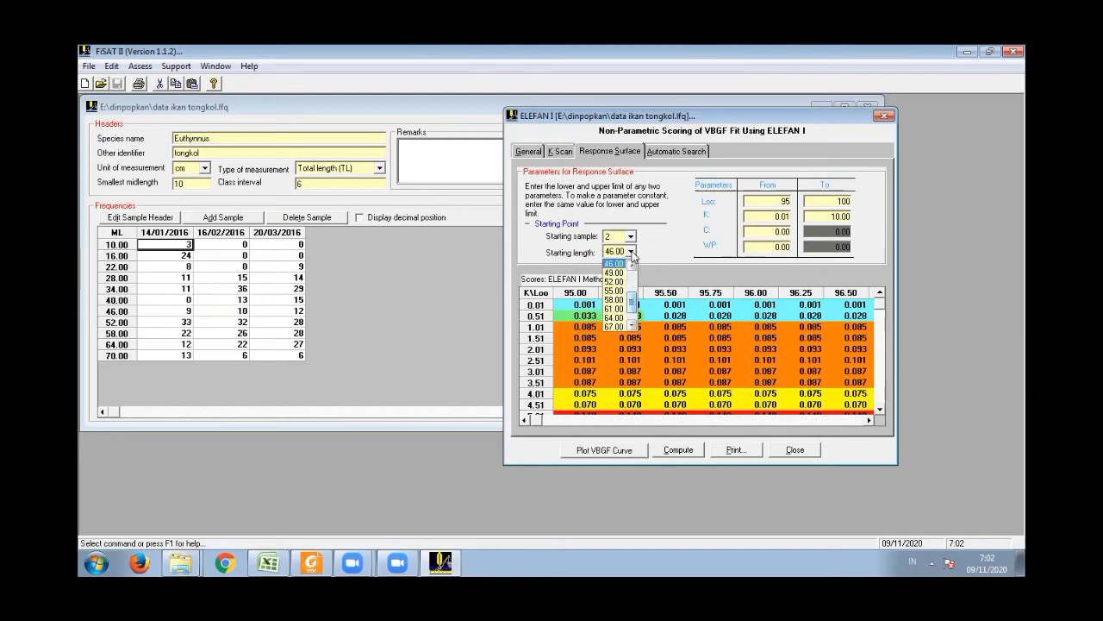
drag(633, 305, 631, 314)
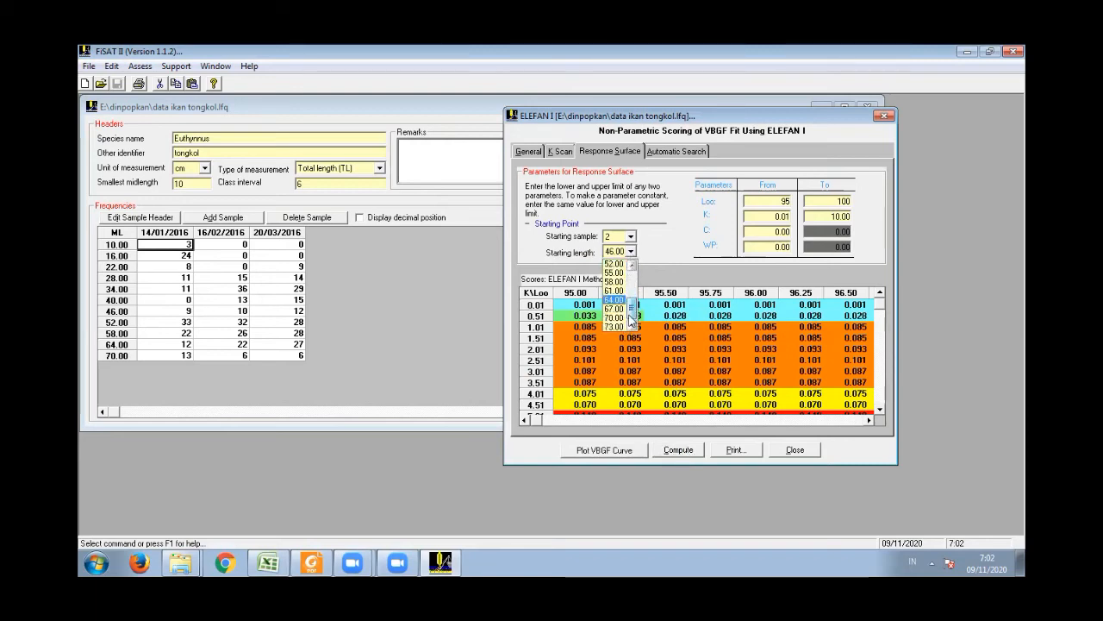
click(617, 317)
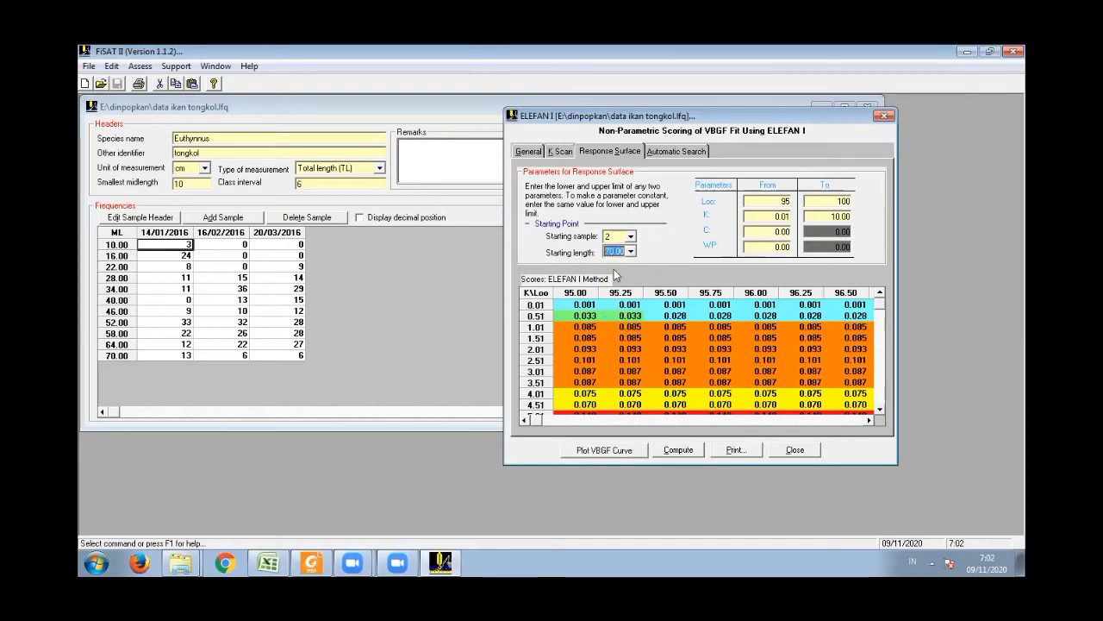
click(677, 446)
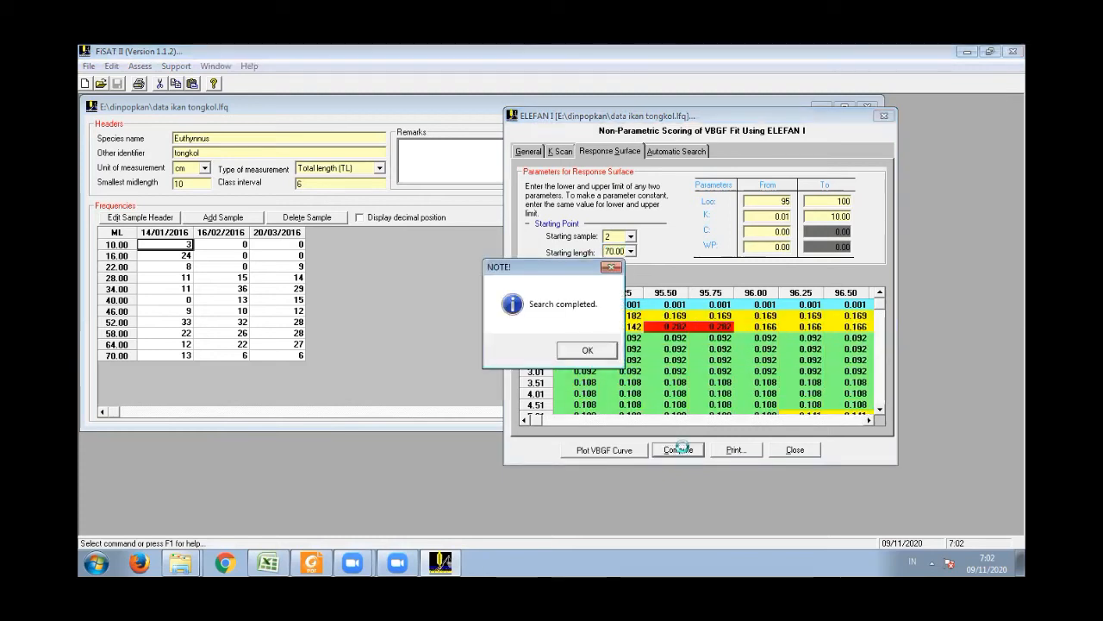
click(590, 350)
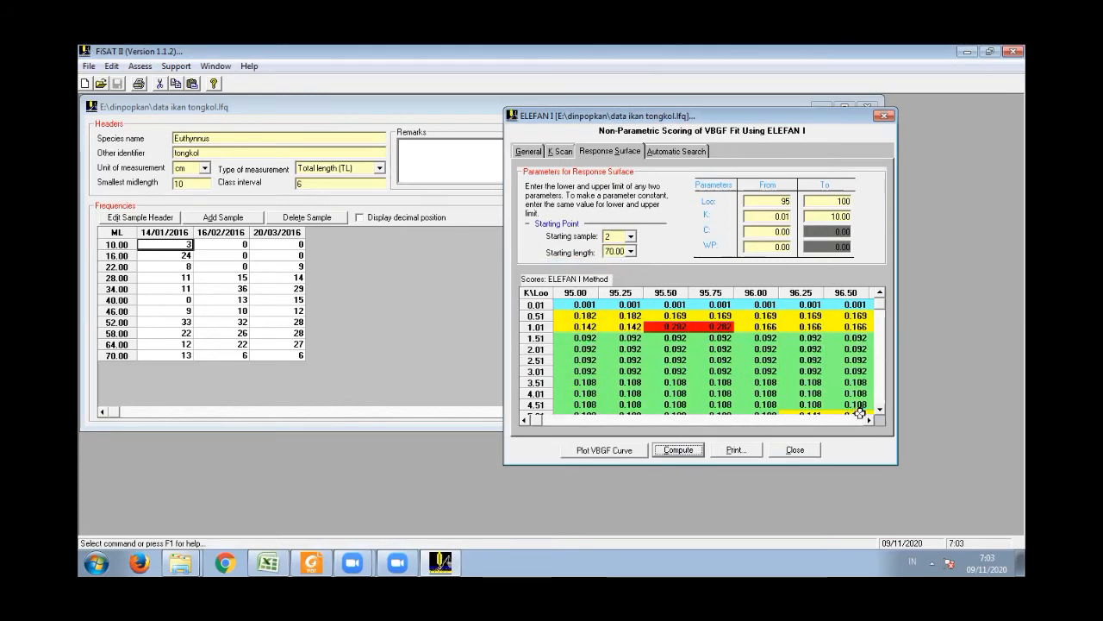
click(879, 410)
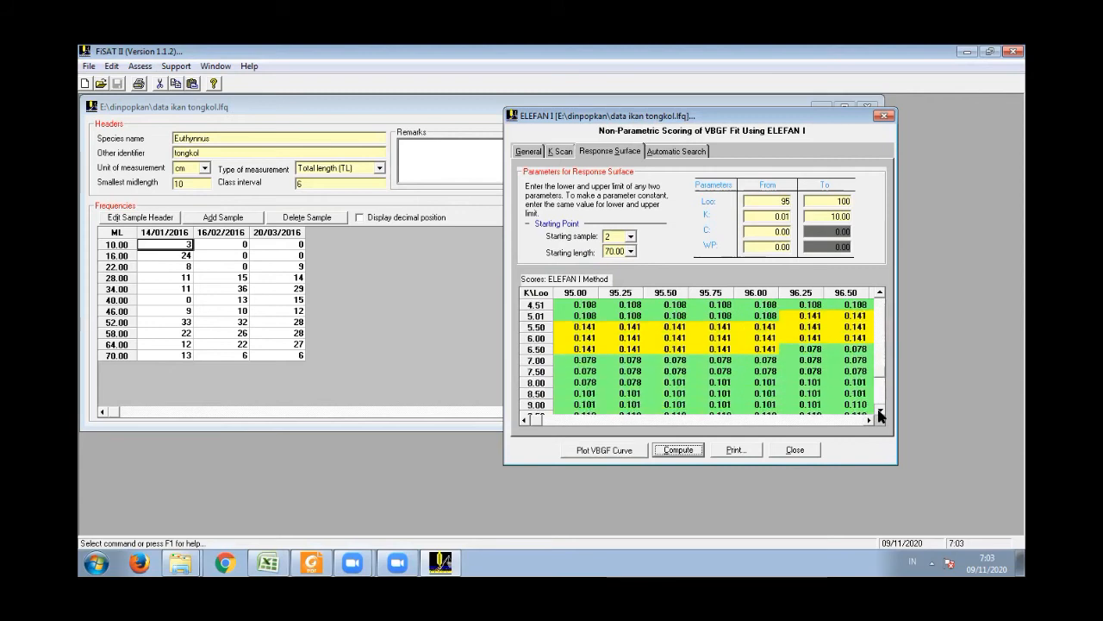
drag(879, 397, 873, 296)
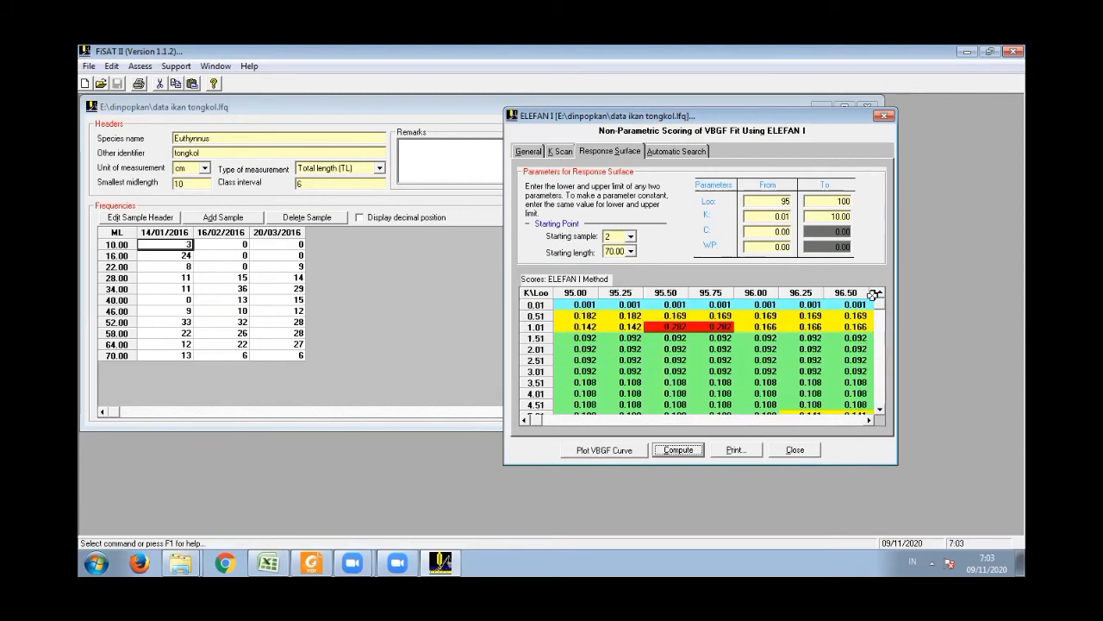
- Take the Loo of the highest score and, in the Data Ikan.xlsx workbook in Excel, enter 95.5 in cell I25
click(671, 328)
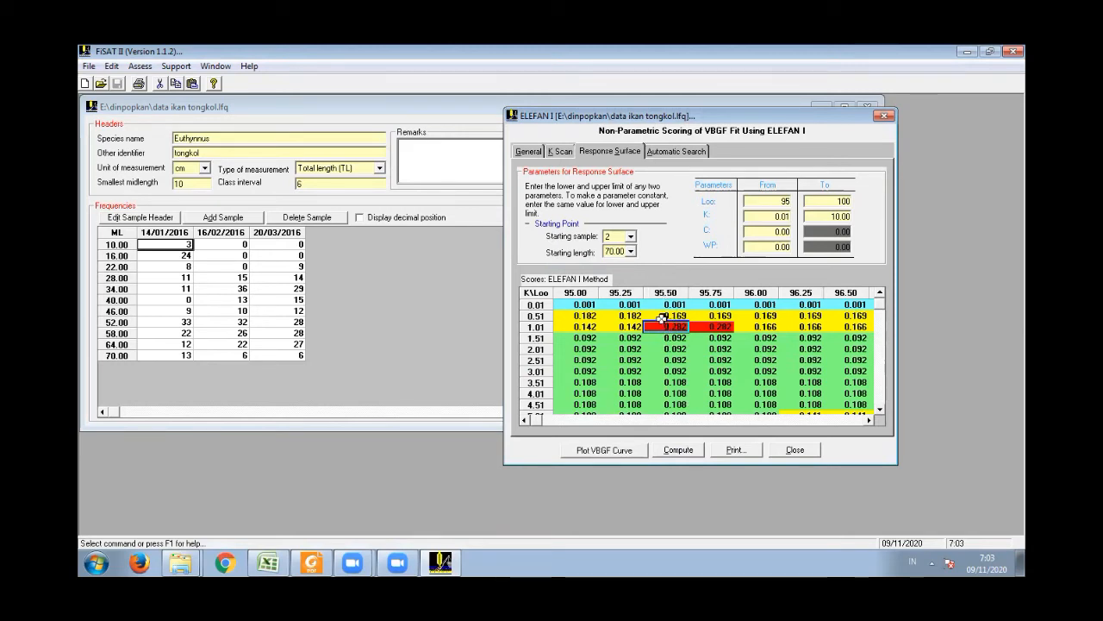
click(277, 562)
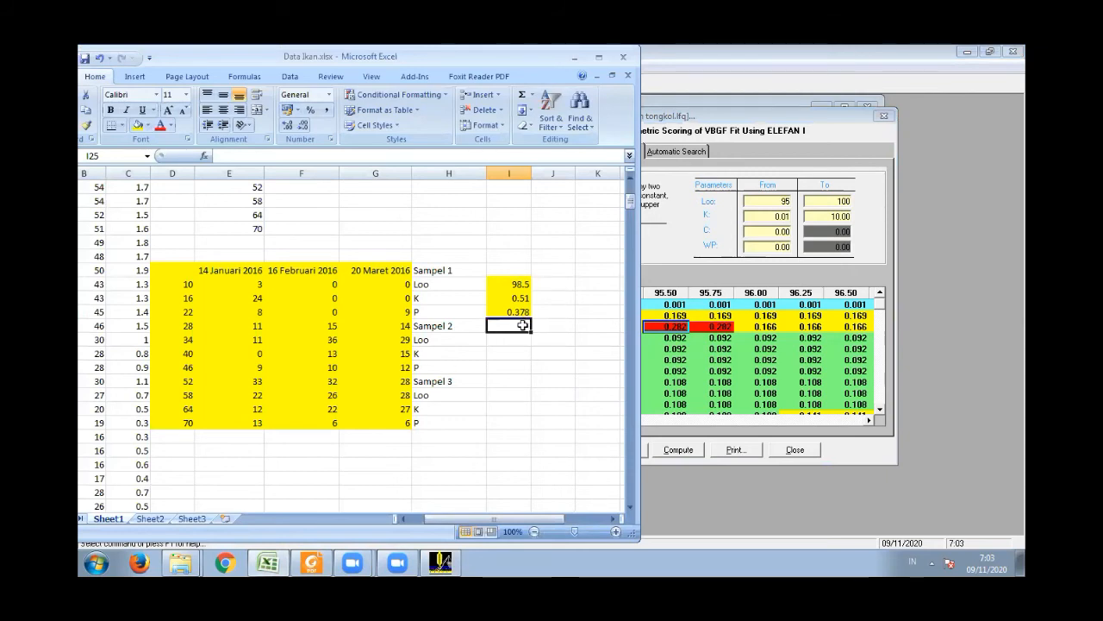
text(95.5)
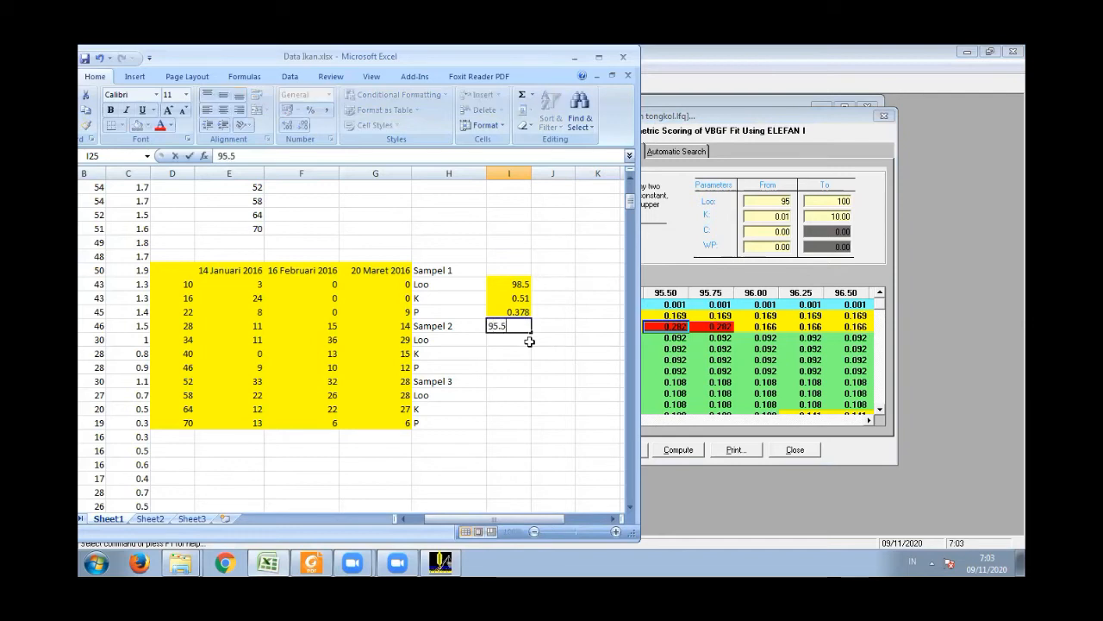
- Check the highest score in FiSAT II, and in Excel enter K 1.01 in cell I26 and the score 0.282 in cell I27
click(671, 330)
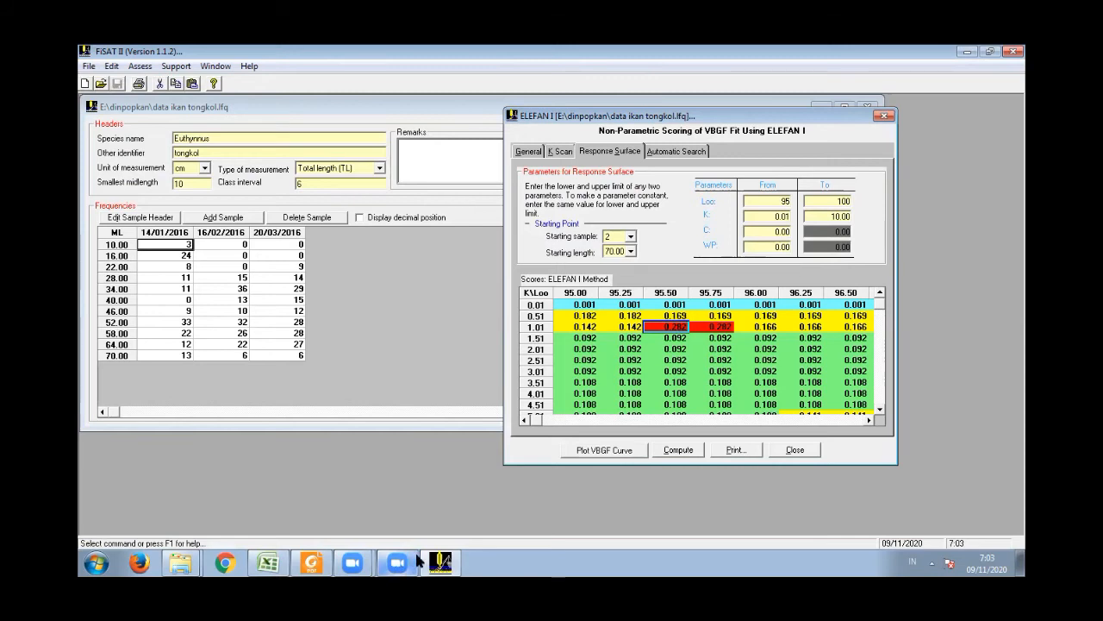
click(267, 562)
click(522, 339)
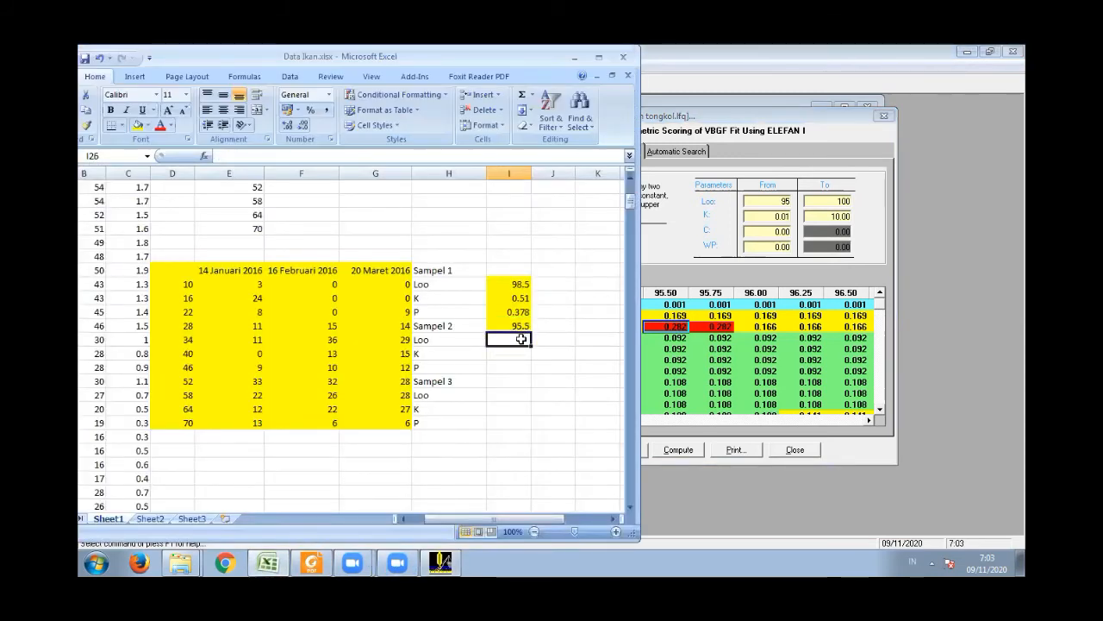
text(1.01)
key(Return)
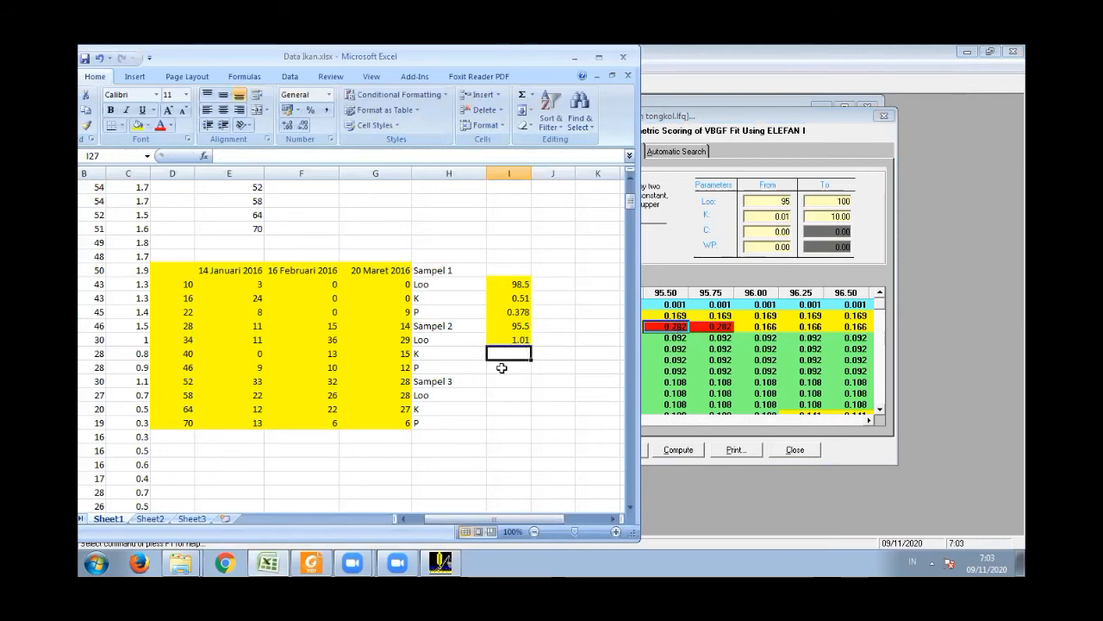
text(0.282)
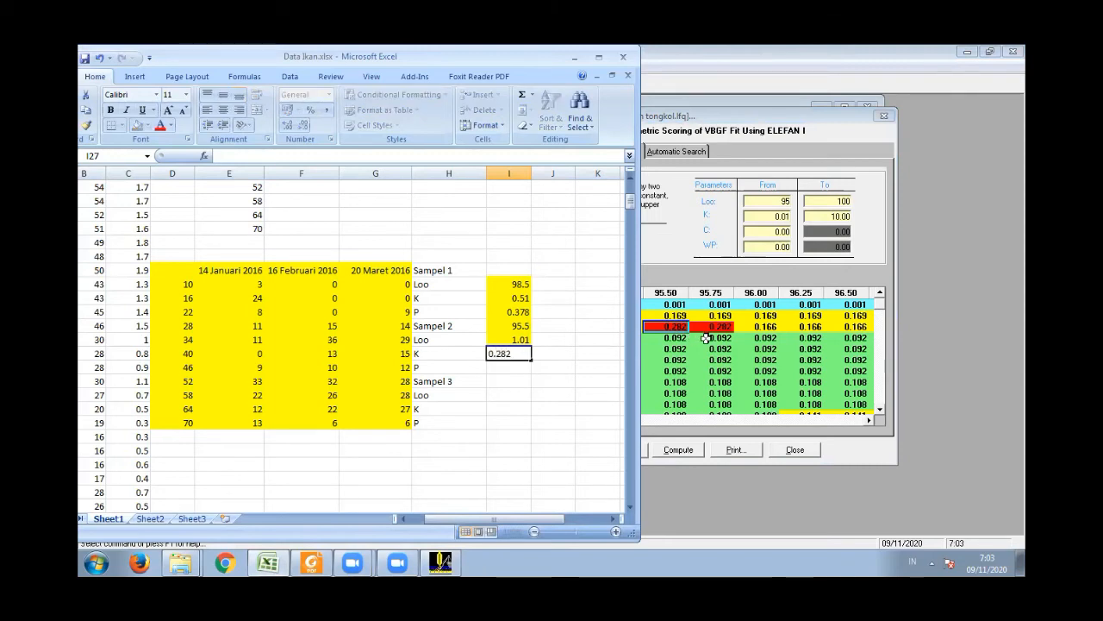
click(666, 316)
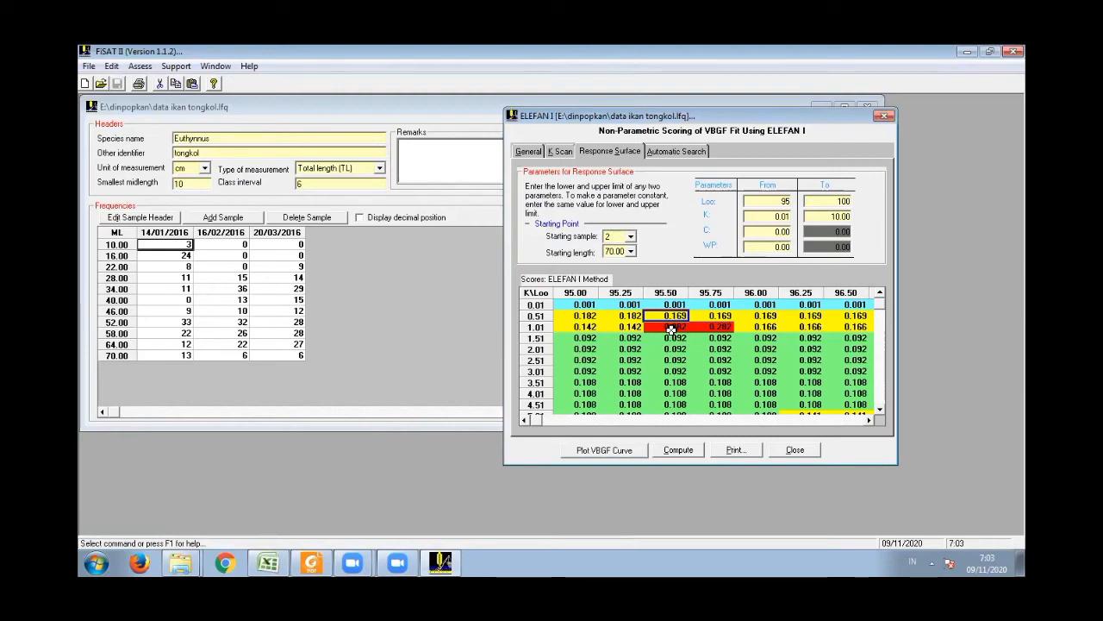
click(267, 562)
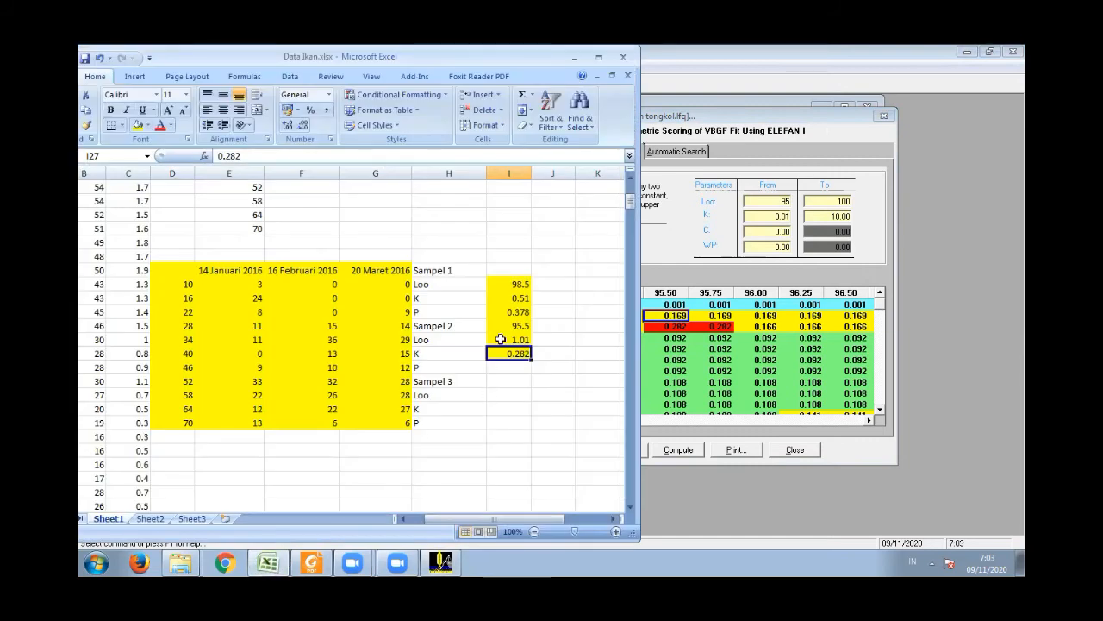
- Move the three values in I25:I27 down one row so they sit beside Sampel 2's Loo, K and P labels
drag(512, 326, 512, 354)
right_click(515, 354)
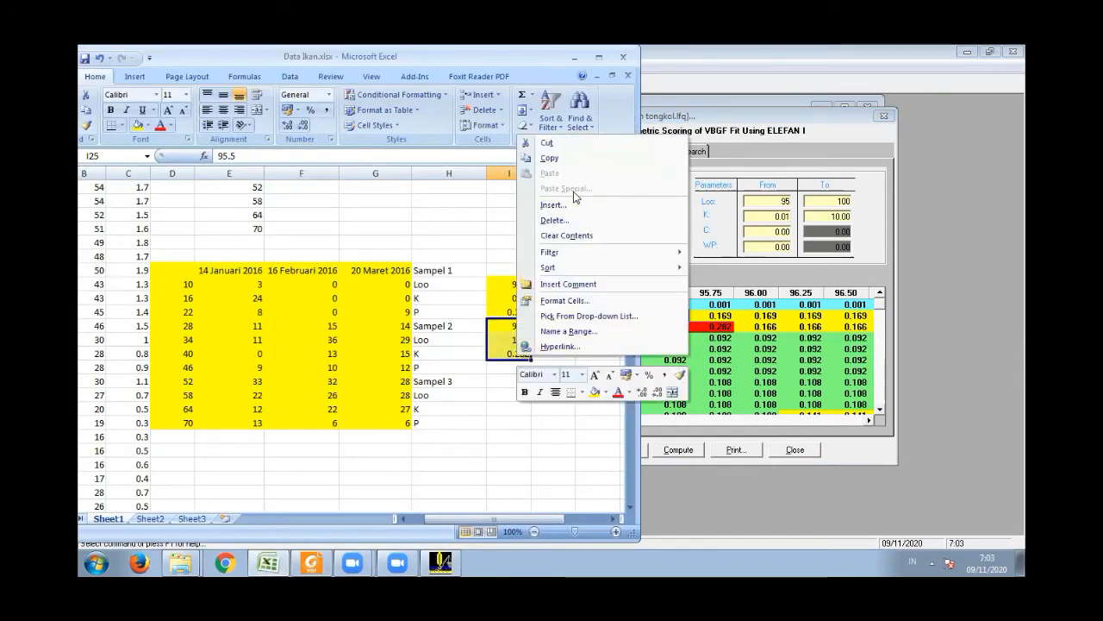
click(564, 140)
key(Return)
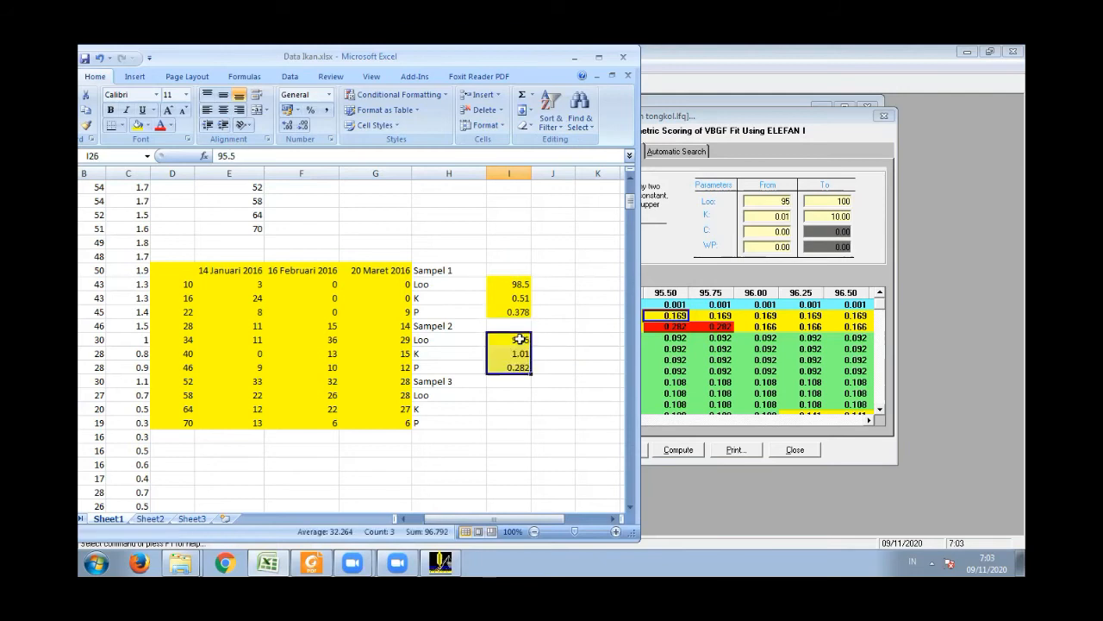
click(513, 368)
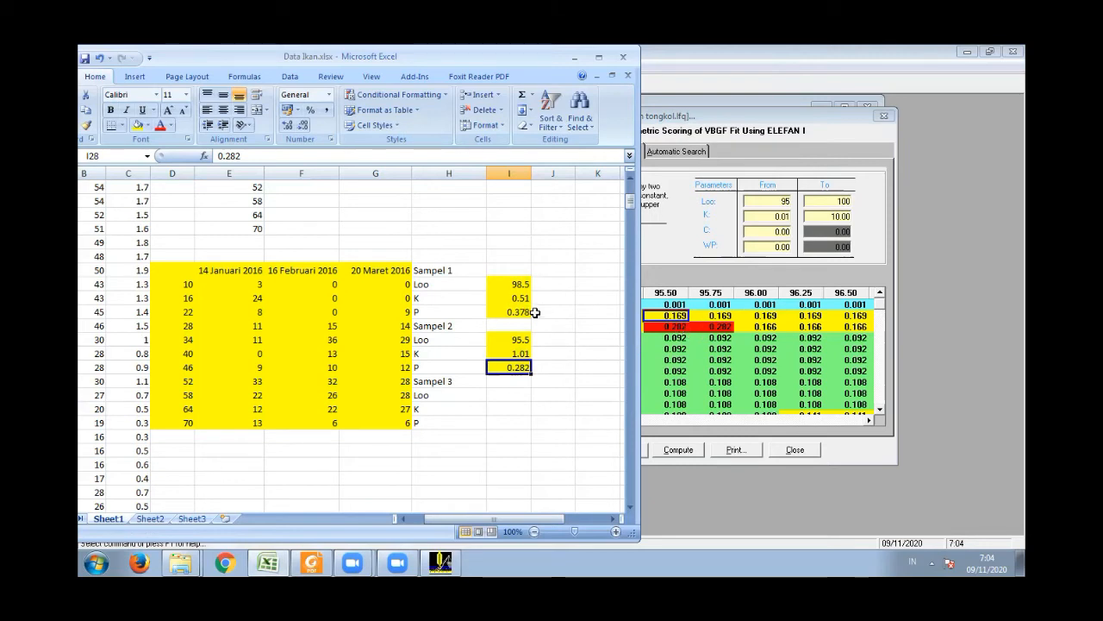
- Return to FiSAT II and examine the scores at K 1.01 and the 20/03/2016 sample's frequency at midlength 34.00
click(690, 326)
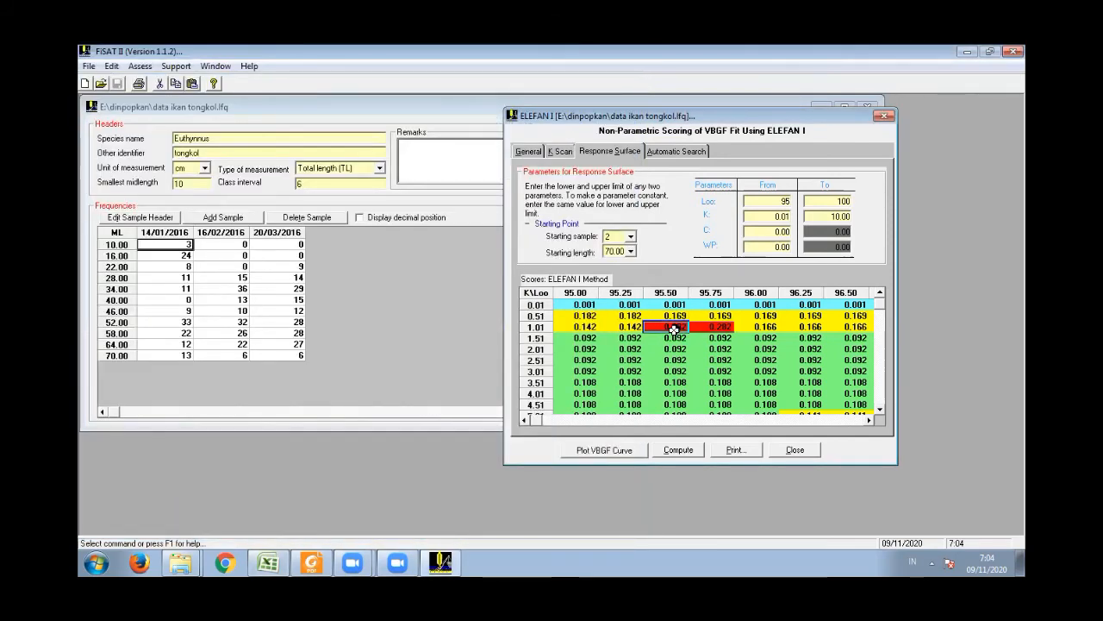
click(619, 326)
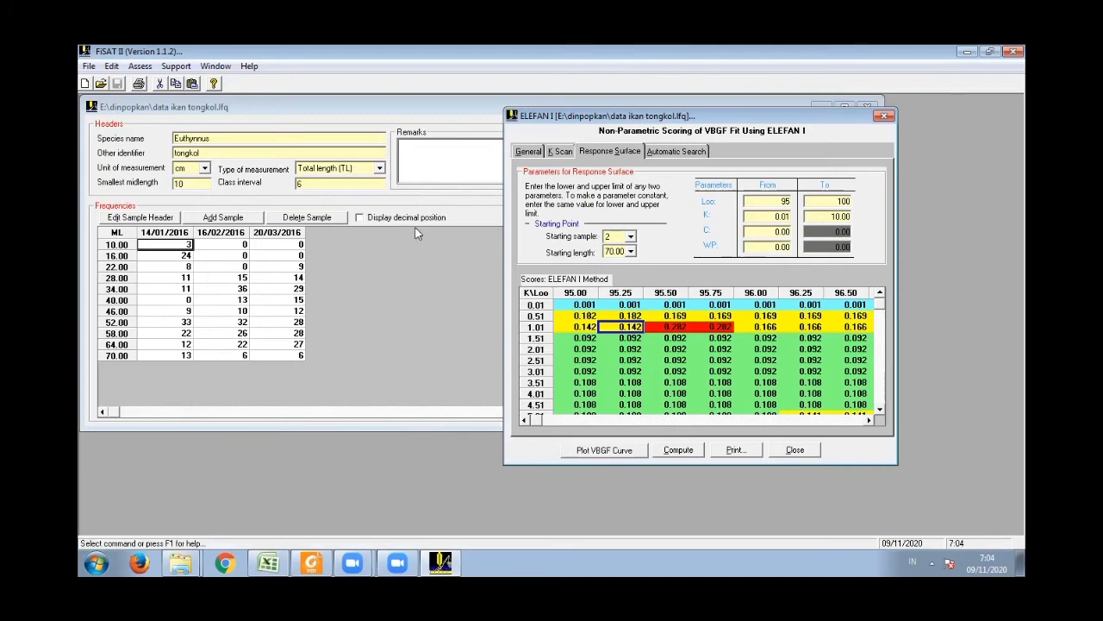
click(294, 288)
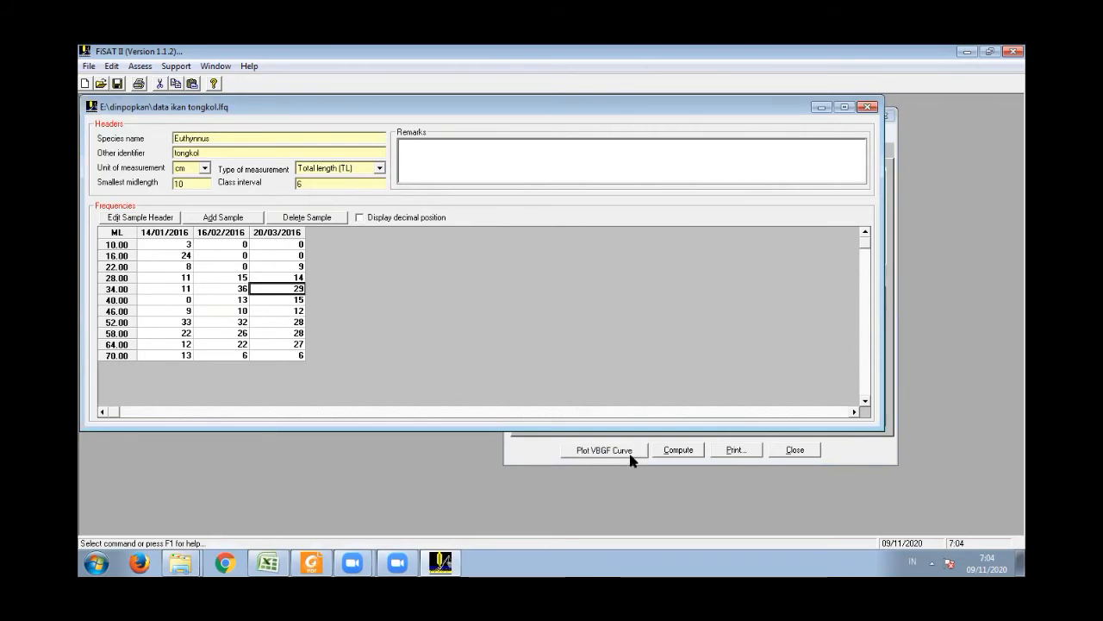
click(545, 455)
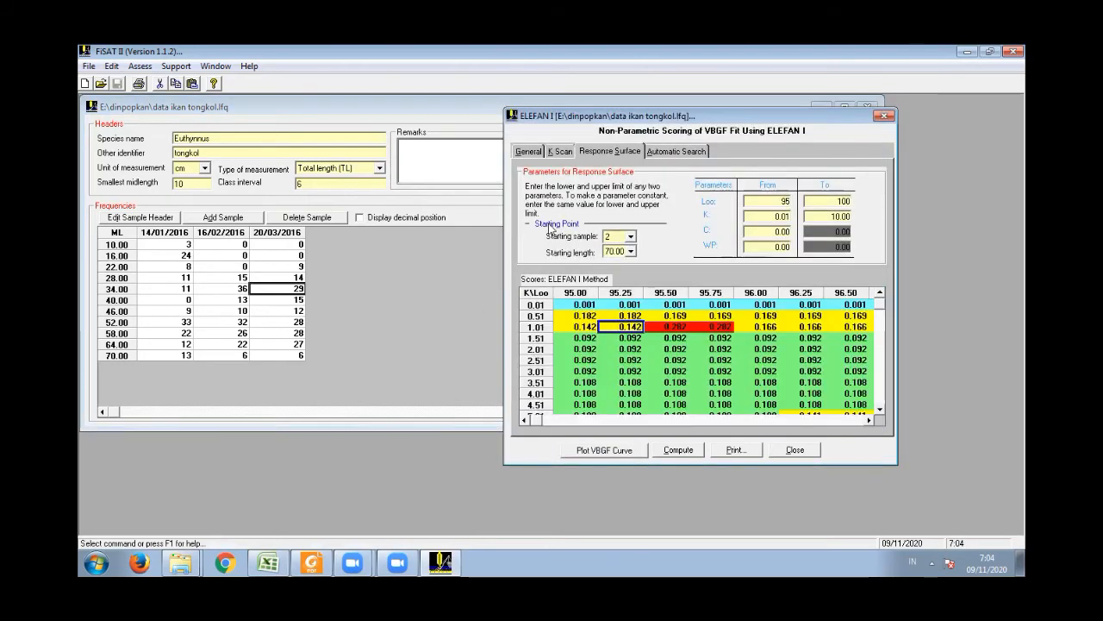
- Set the starting sample to 3 and the starting length to 34.00, recompute the response surface, and check the scores at K 0.51
click(631, 251)
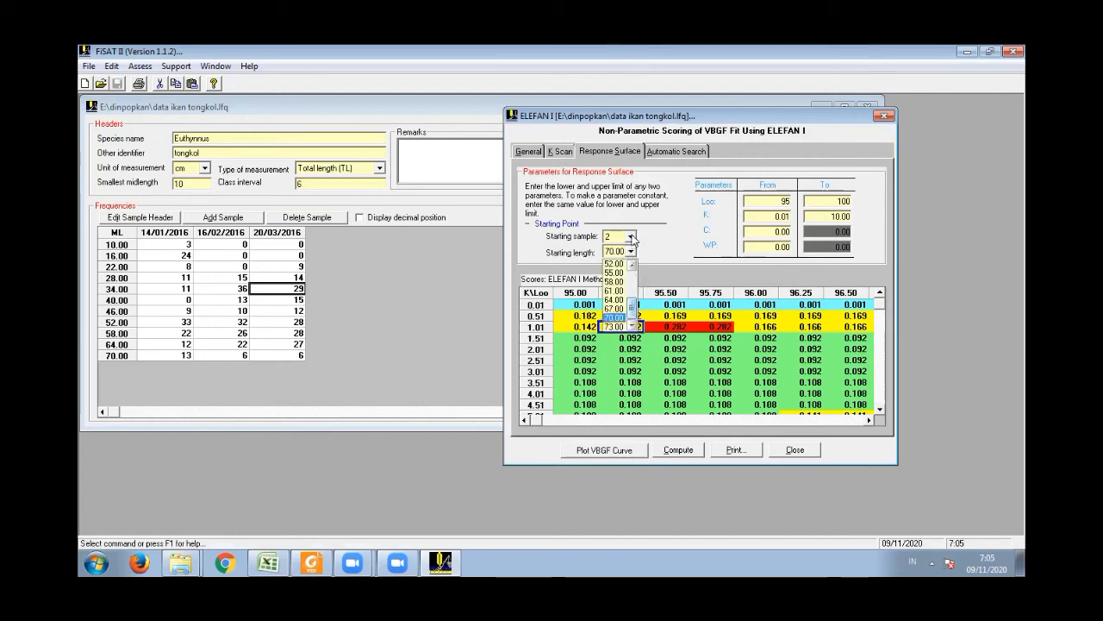
click(631, 237)
click(630, 267)
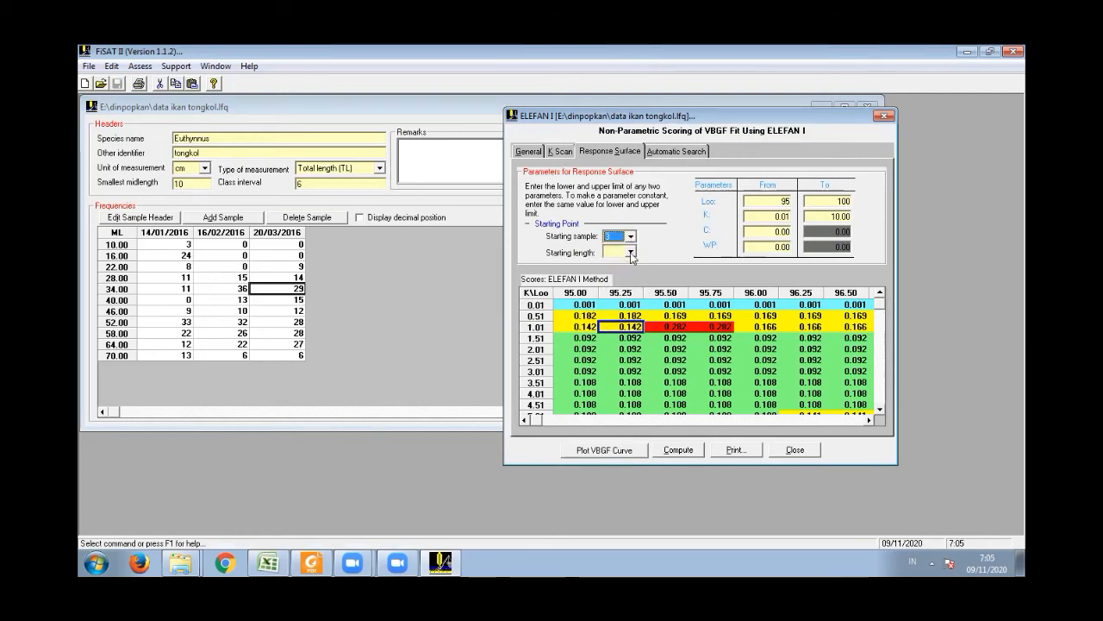
click(632, 252)
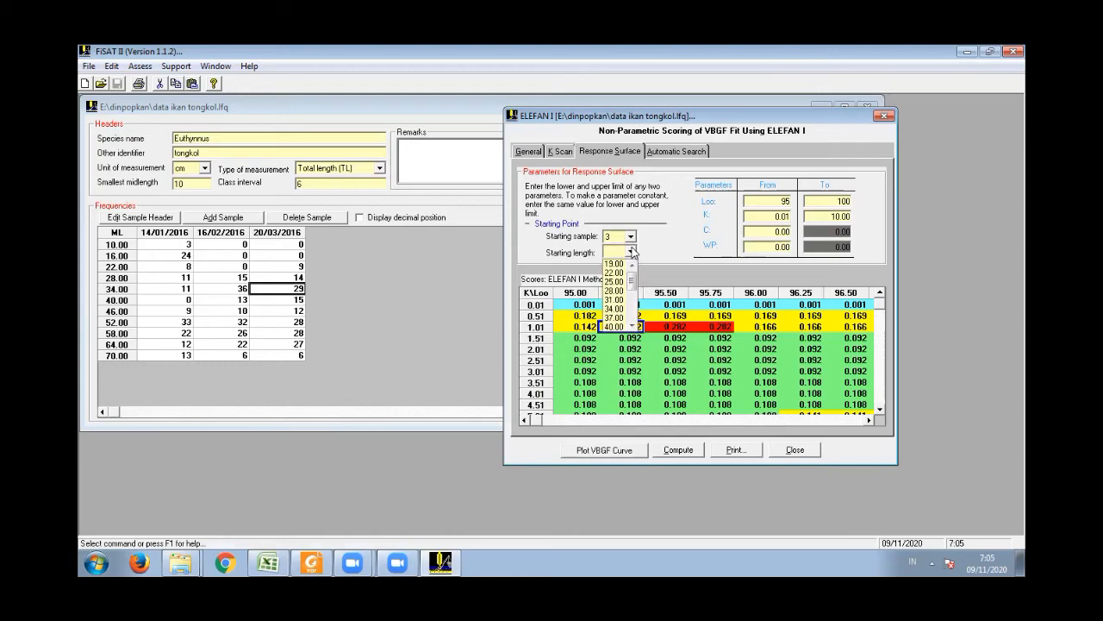
click(614, 308)
click(678, 450)
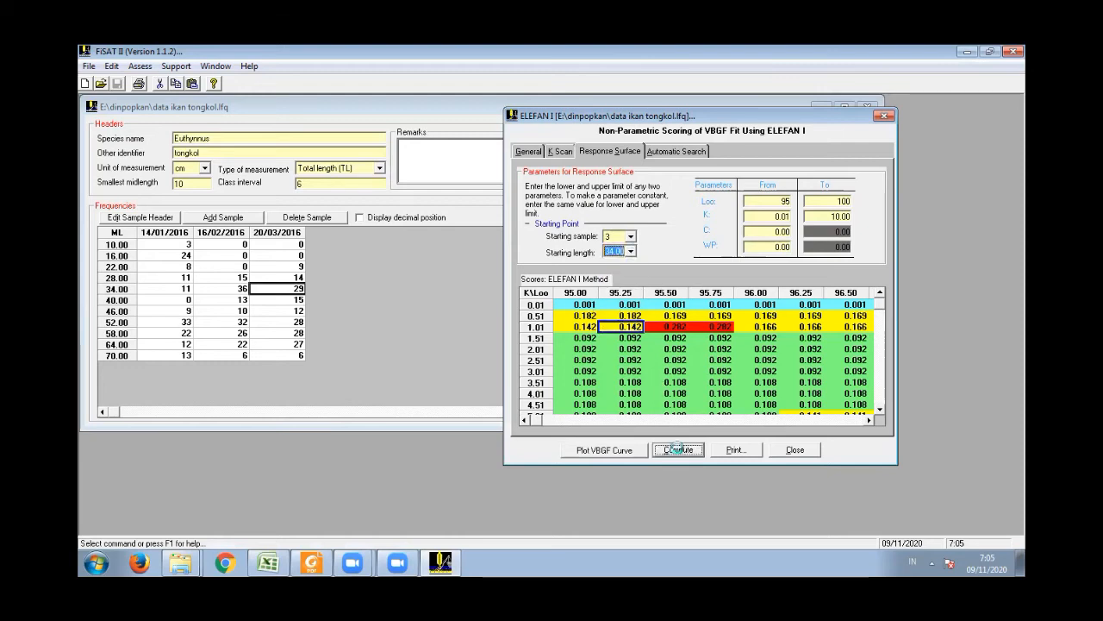
click(586, 349)
click(580, 315)
click(624, 317)
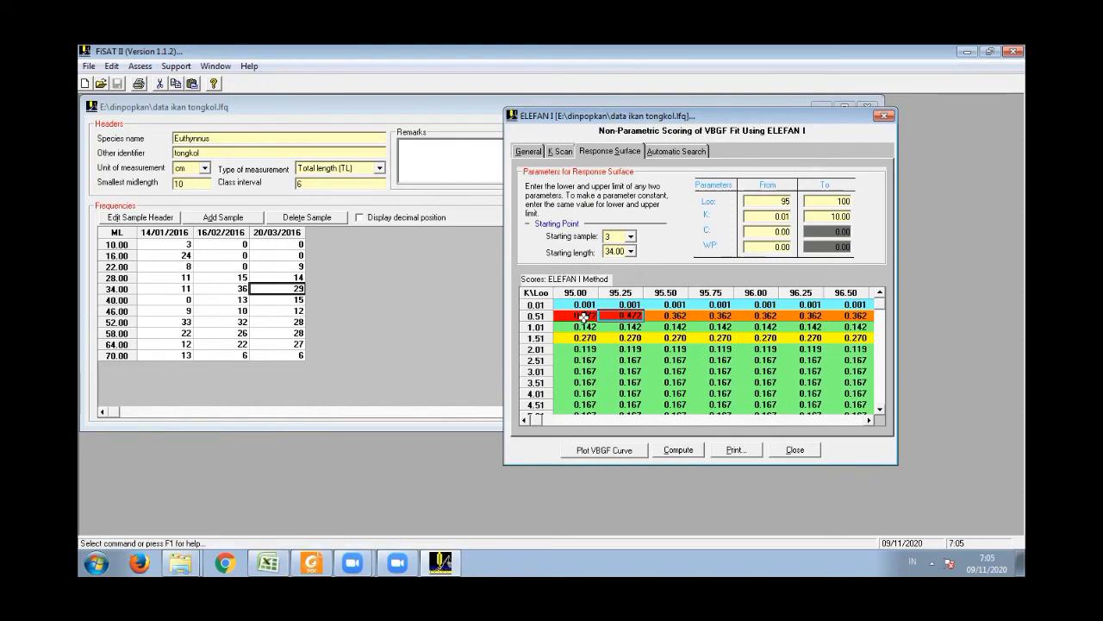
- Set the starting length to 52.00, recompute the response surface, and review the scores between Loo 95.00 and 100.00
click(630, 251)
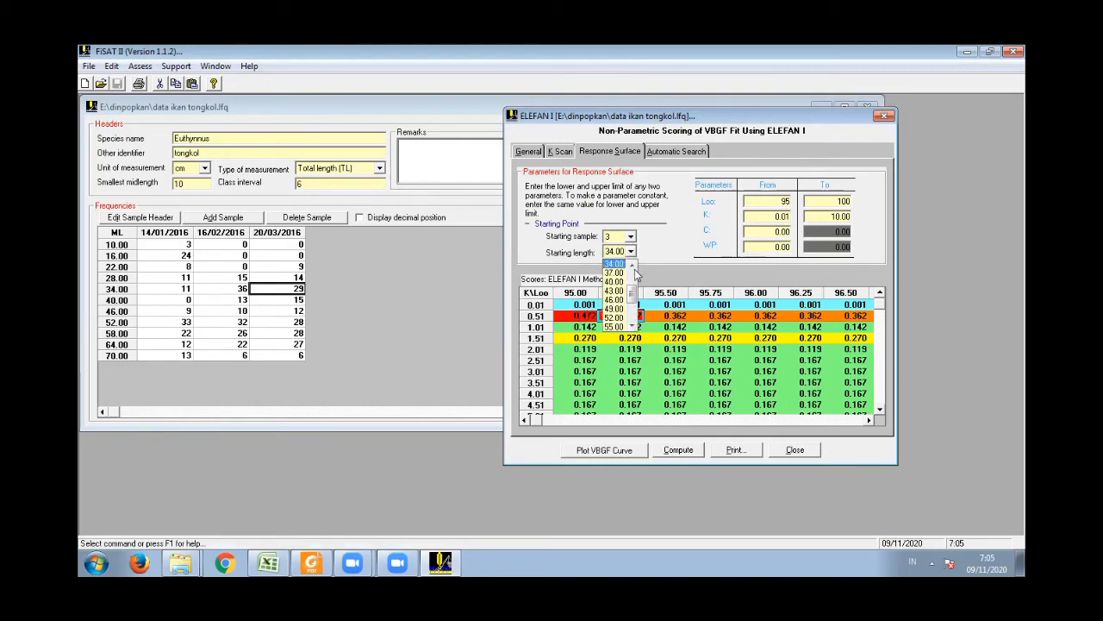
click(619, 313)
click(681, 449)
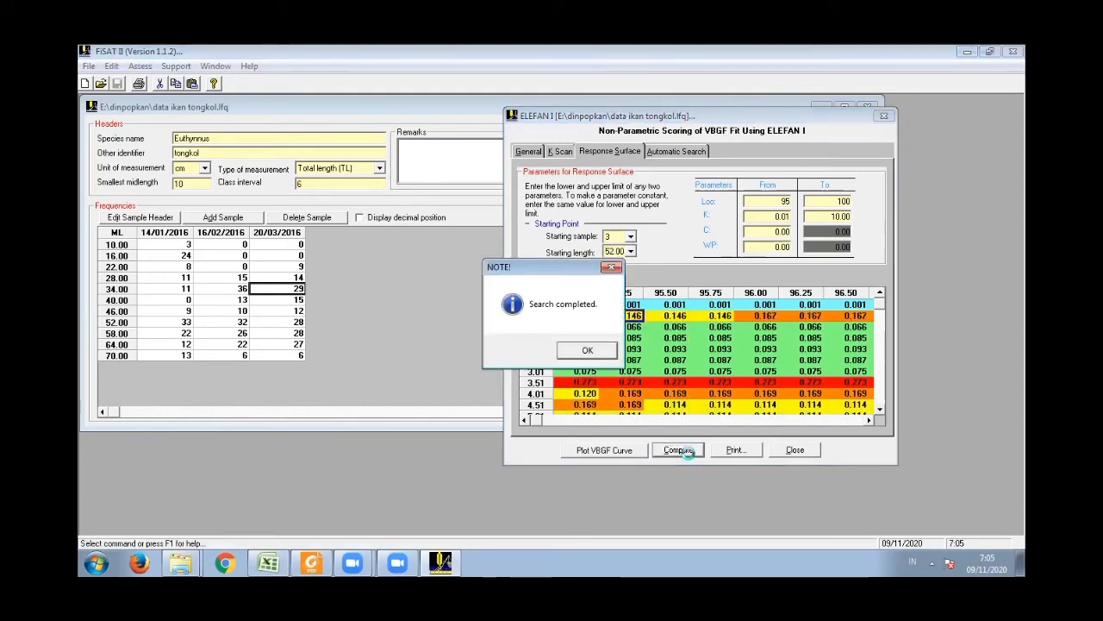
click(608, 349)
scroll(880, 411, down, 4)
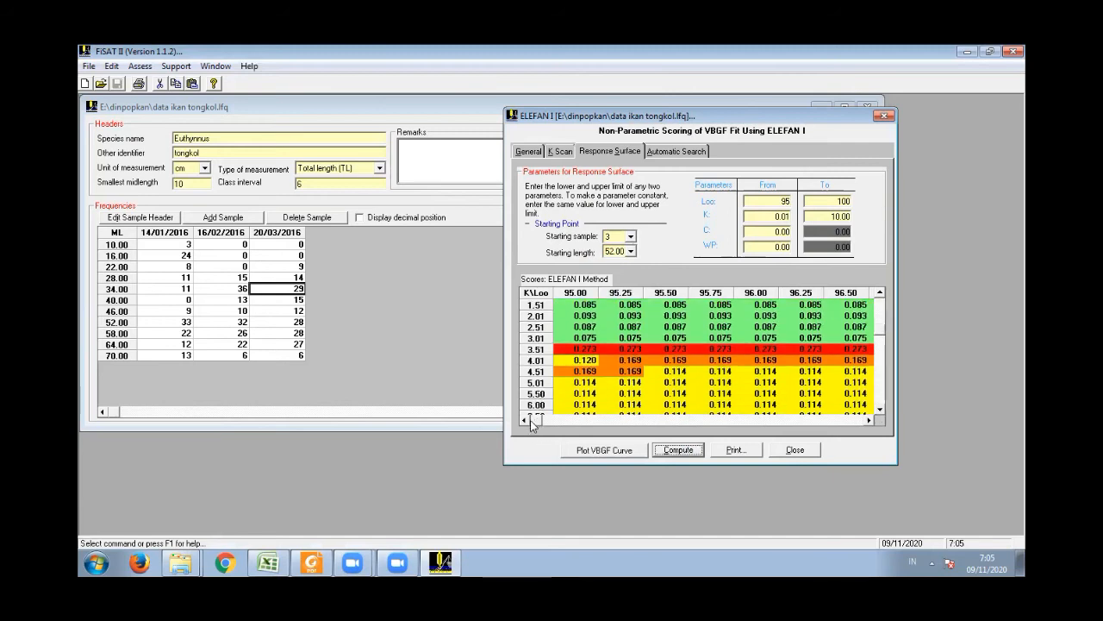
scroll(880, 305, up, 1)
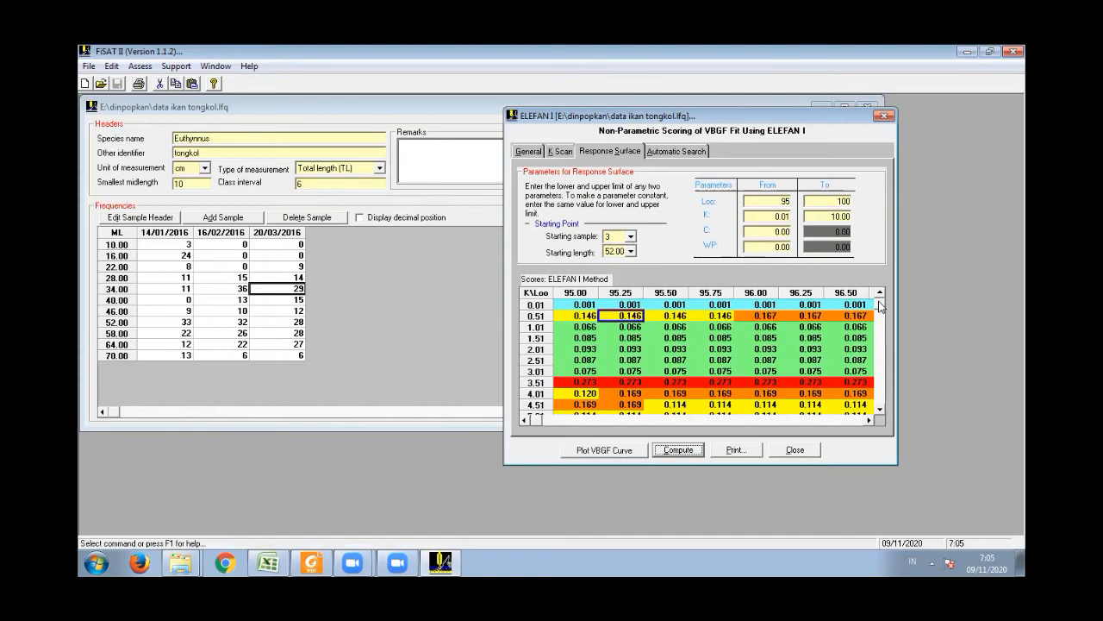
scroll(869, 420, right, 4)
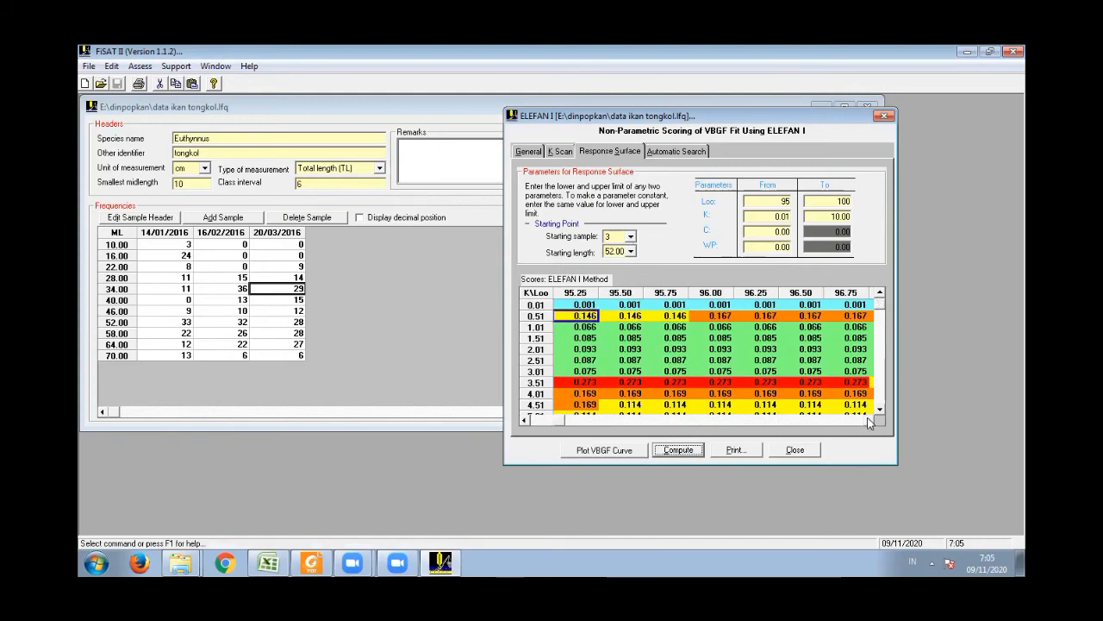
scroll(869, 422, right, 8)
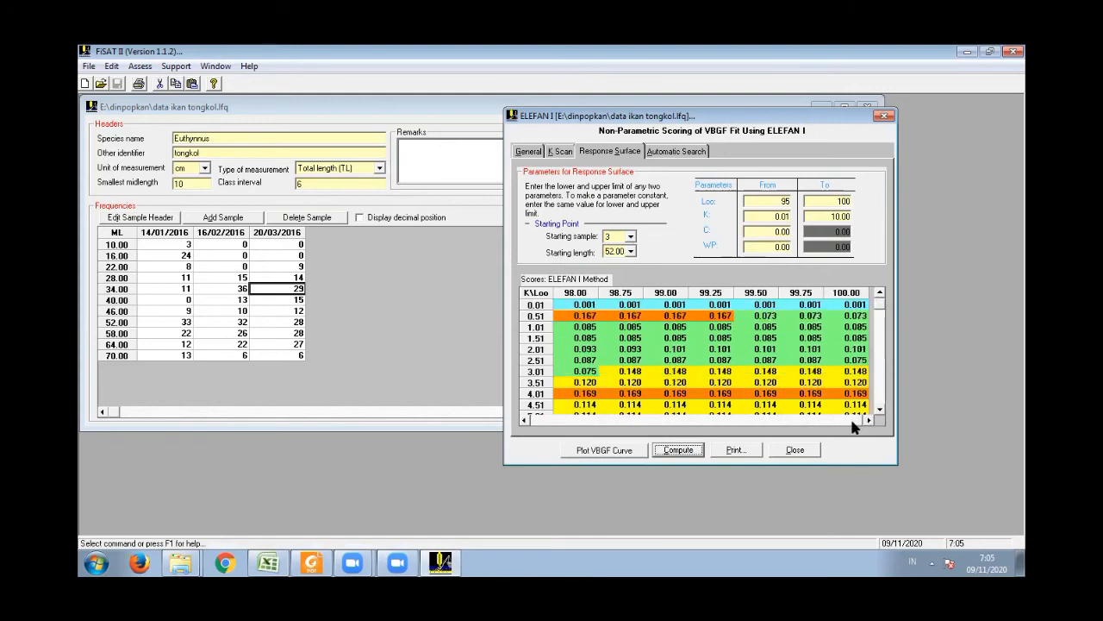
drag(853, 426, 770, 414)
drag(702, 421, 520, 424)
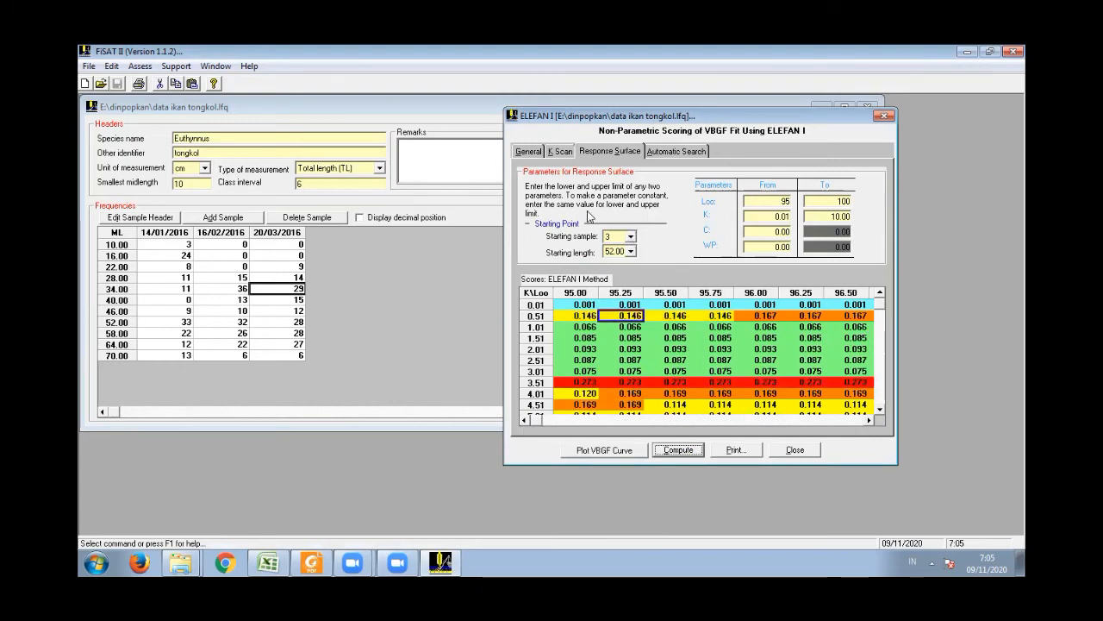
- Set the starting length to 58.00 for sample 3 and recompute the response surface
click(631, 251)
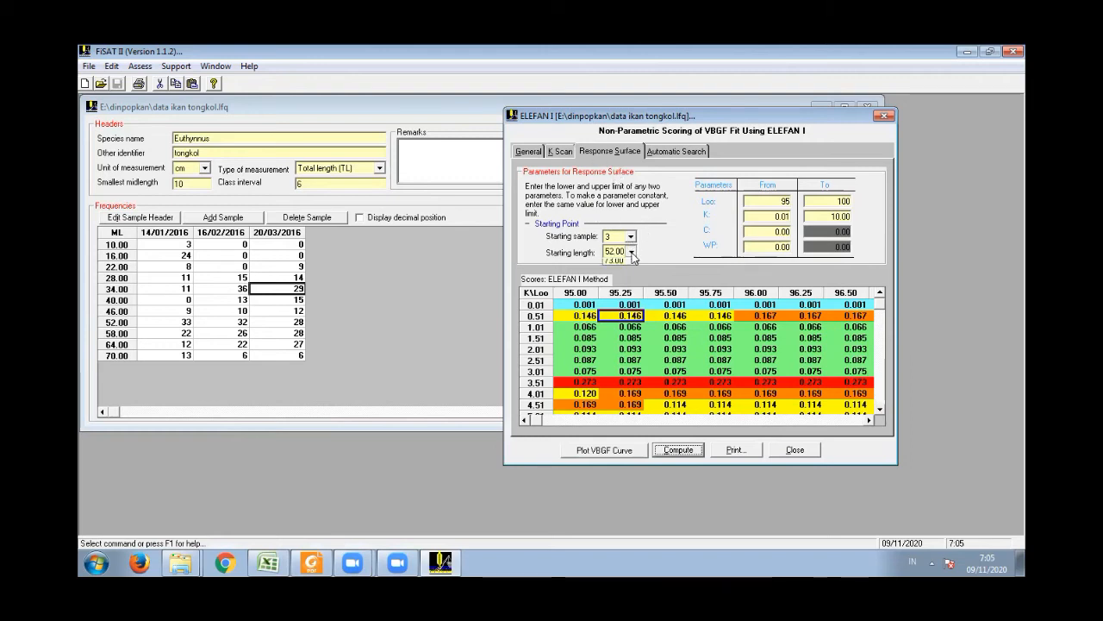
click(616, 291)
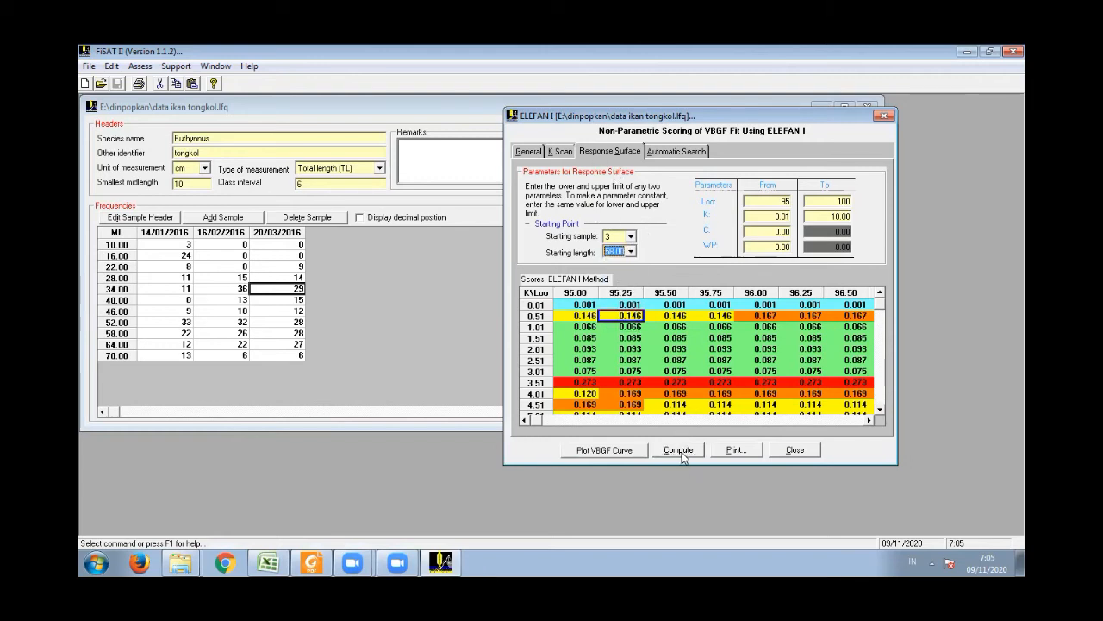
click(679, 450)
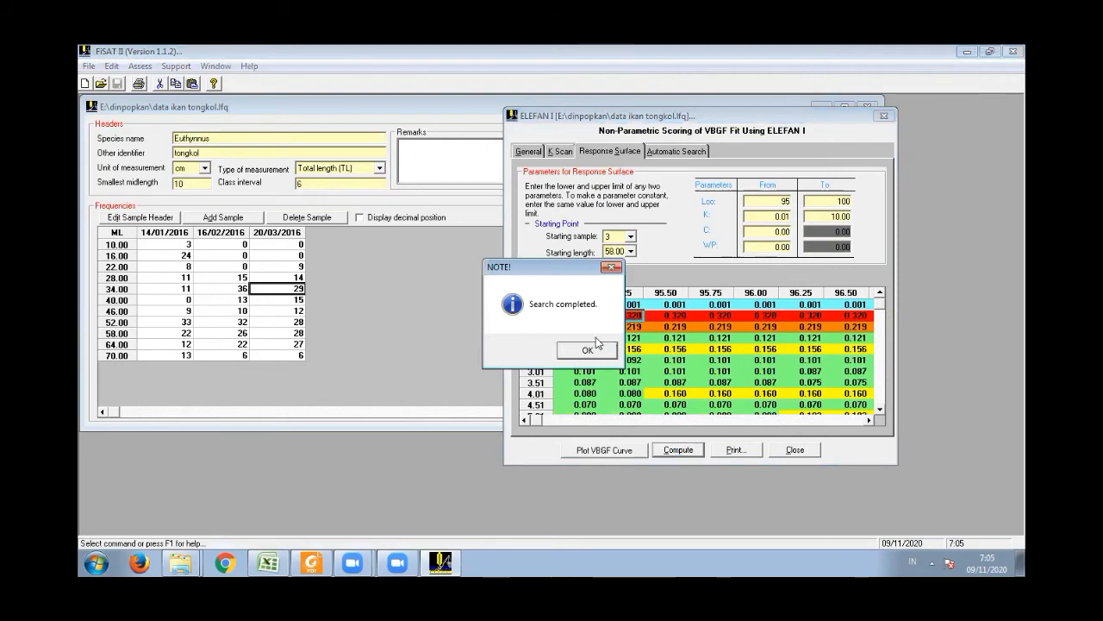
click(598, 346)
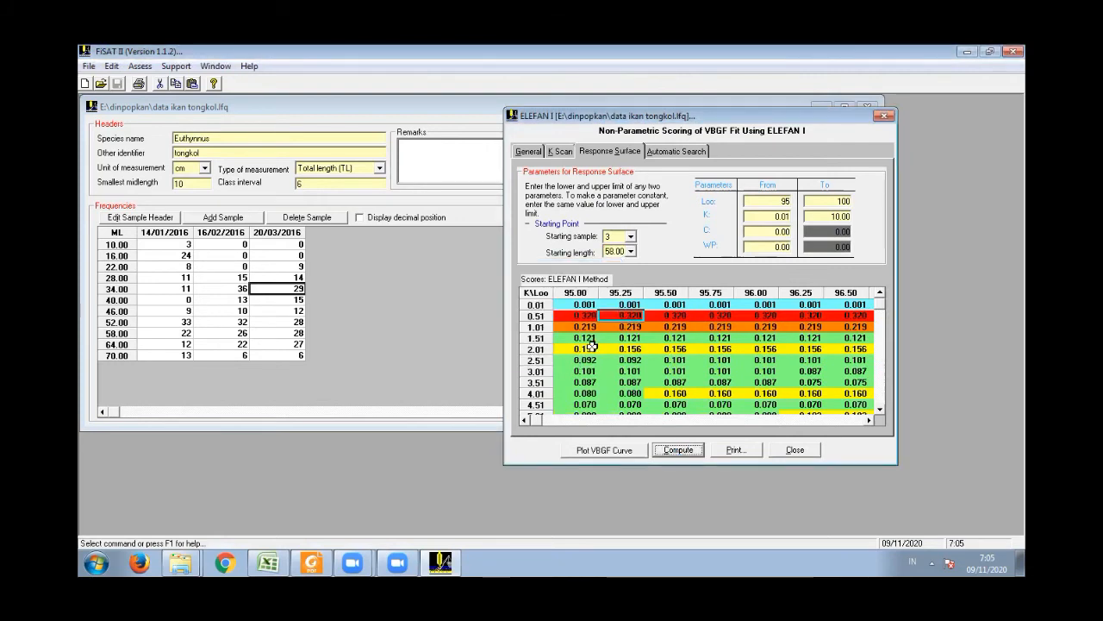
- Set the starting length to 64.00 for sample 3 and recompute the response surface
click(630, 251)
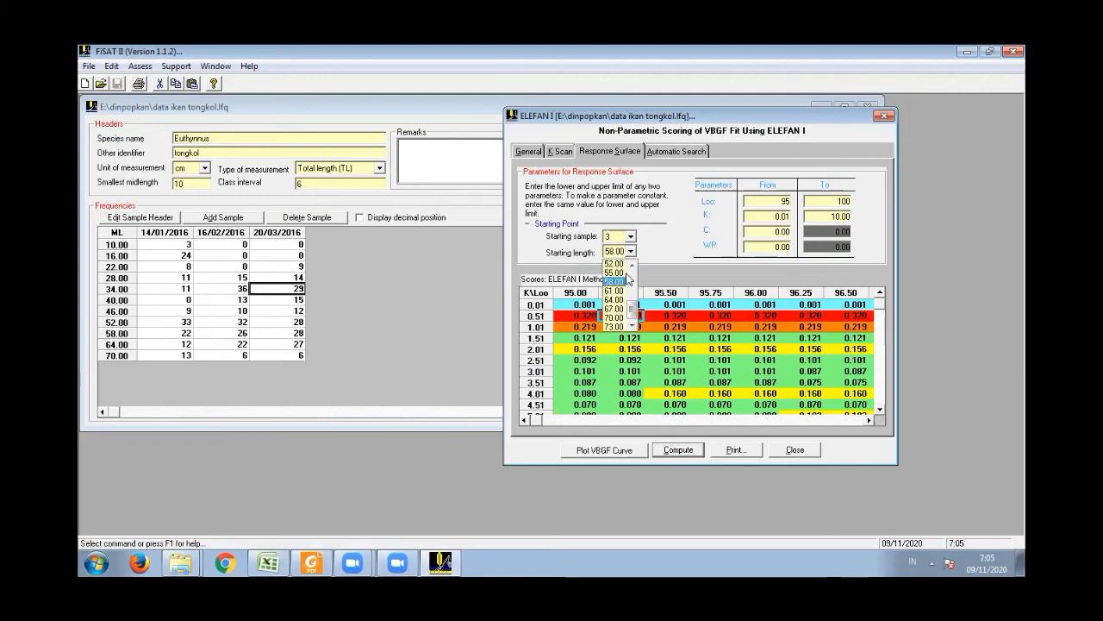
click(615, 299)
click(687, 449)
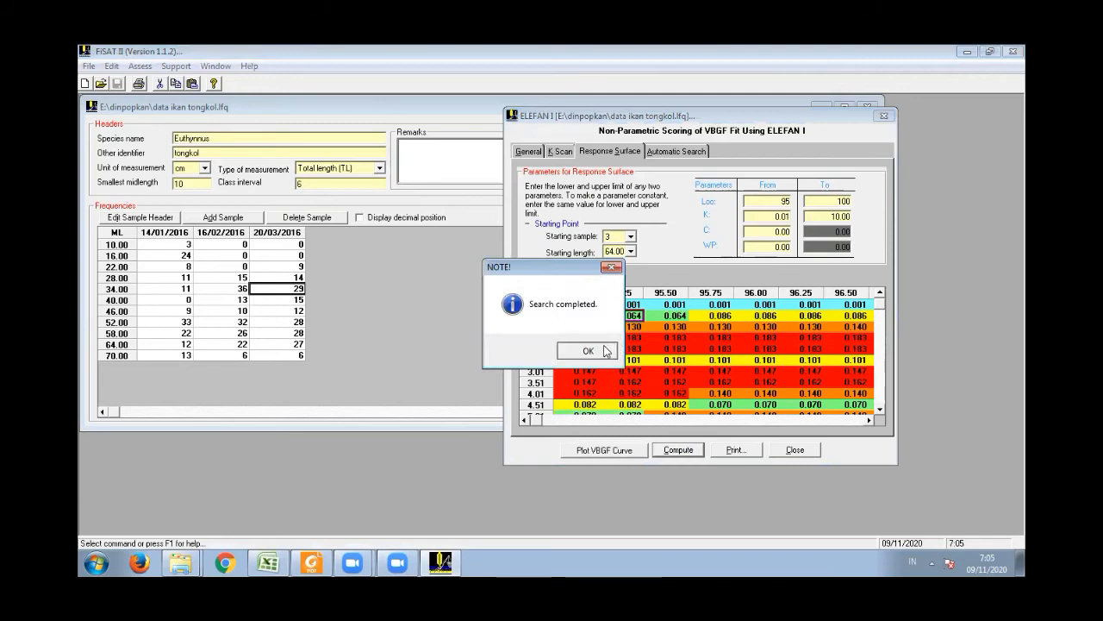
click(590, 349)
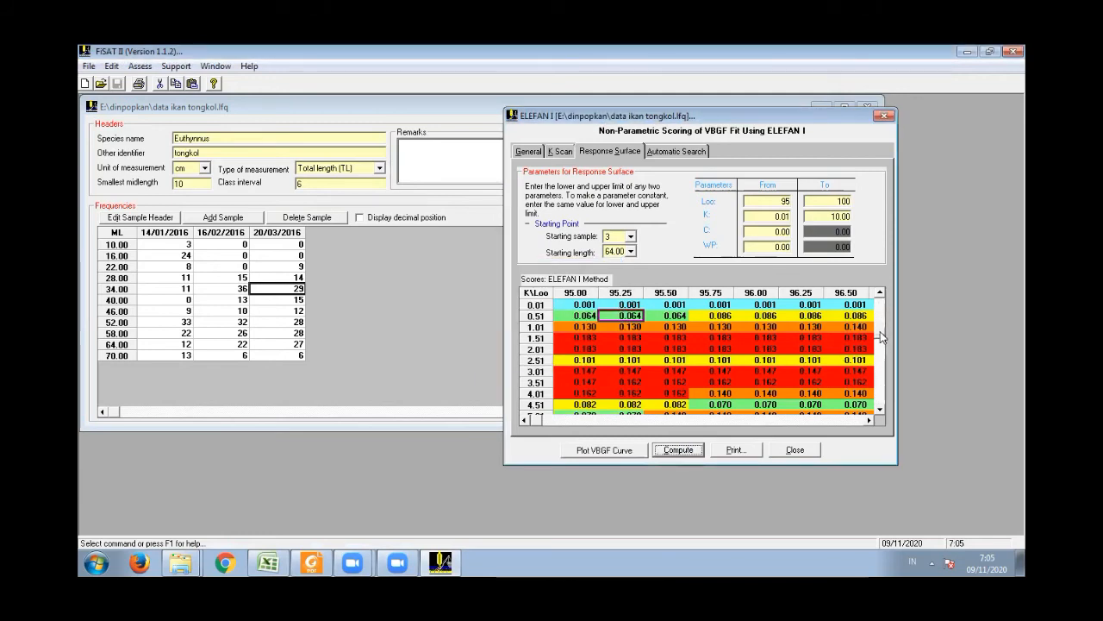
- Review the sample 3 scores for starting length 64.00 up to K 10.00
scroll(881, 356, down, 1)
scroll(895, 422, down, 3)
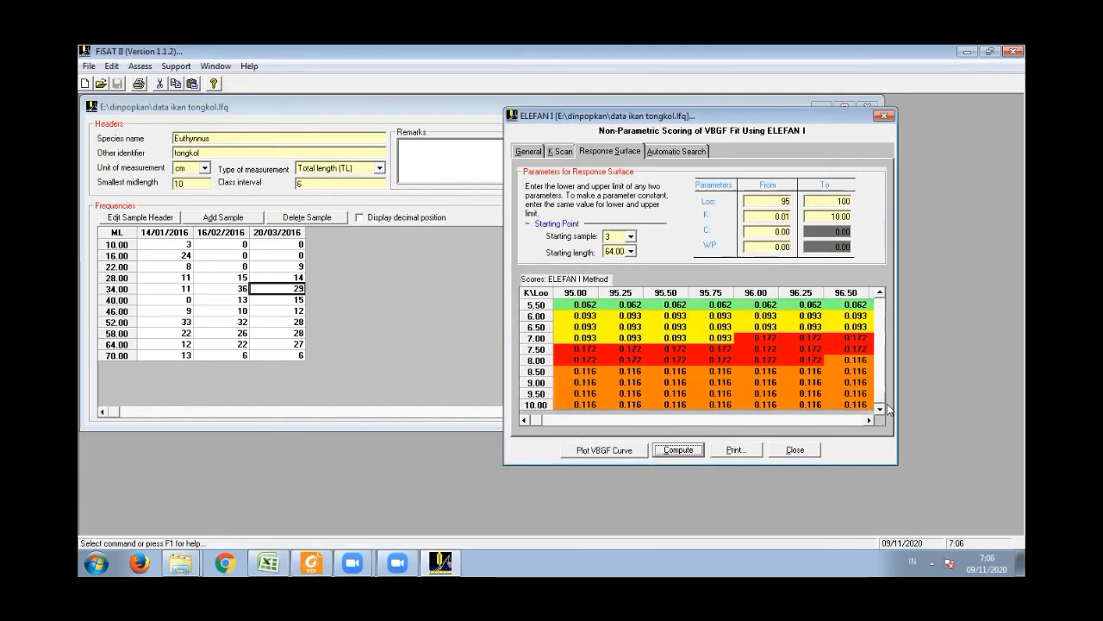
drag(877, 402, 880, 301)
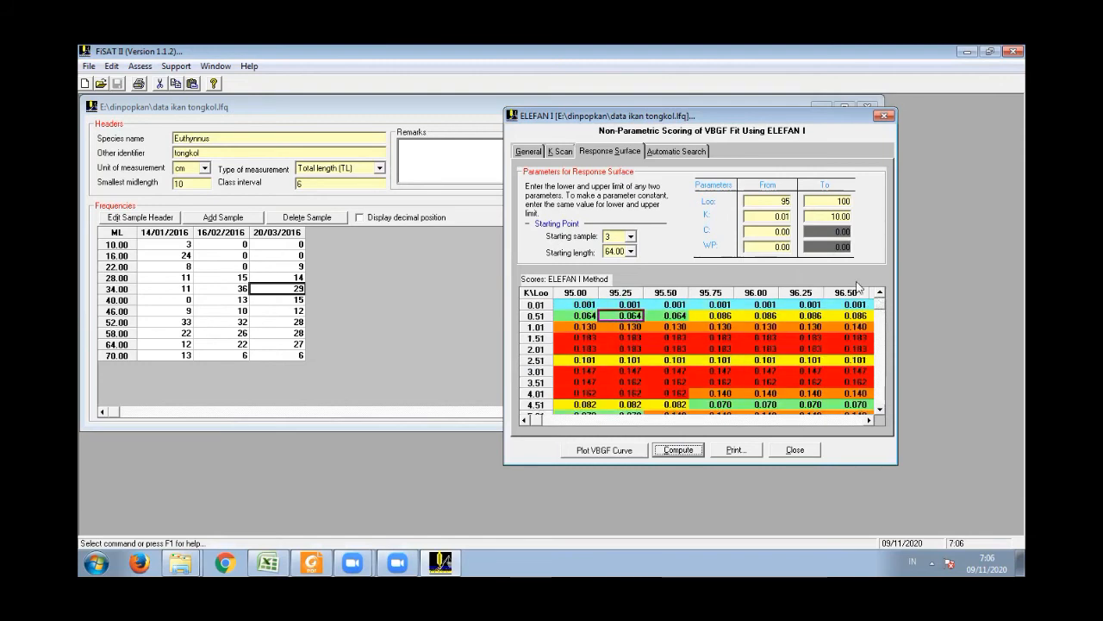
- Set the starting length to 40.00, recompute the response surface, and check the scores across the K range
click(631, 251)
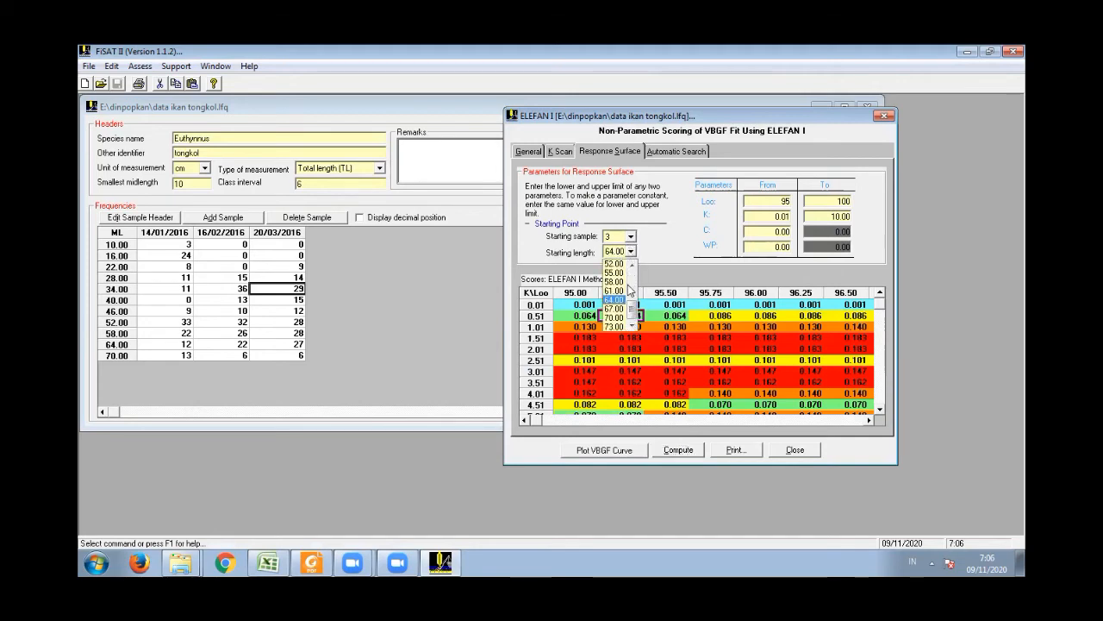
drag(632, 303, 630, 289)
click(614, 281)
click(679, 449)
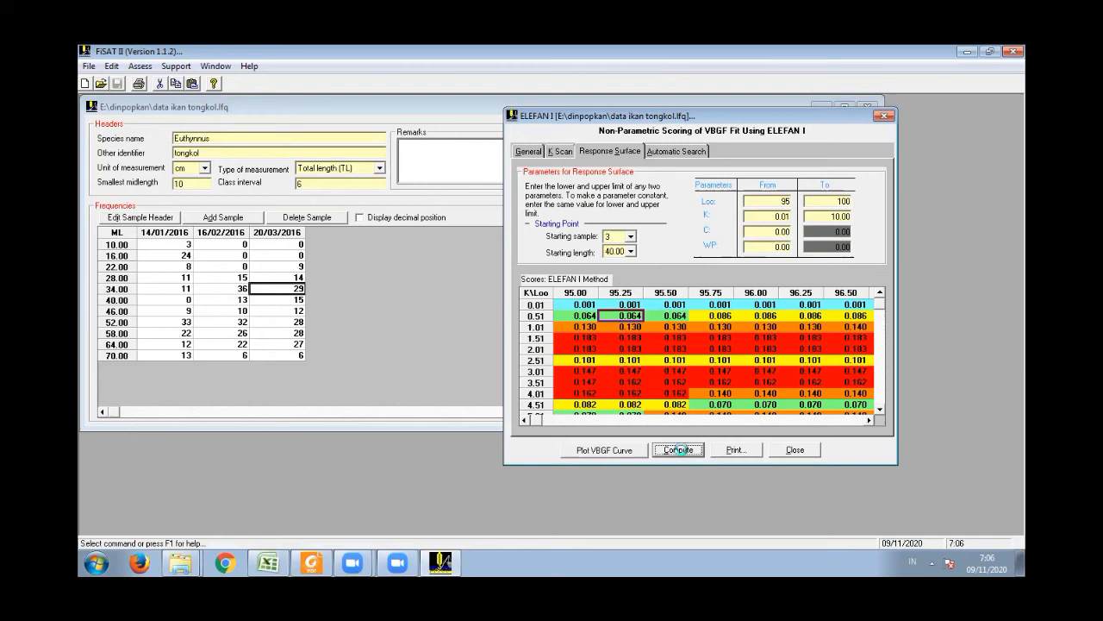
click(593, 349)
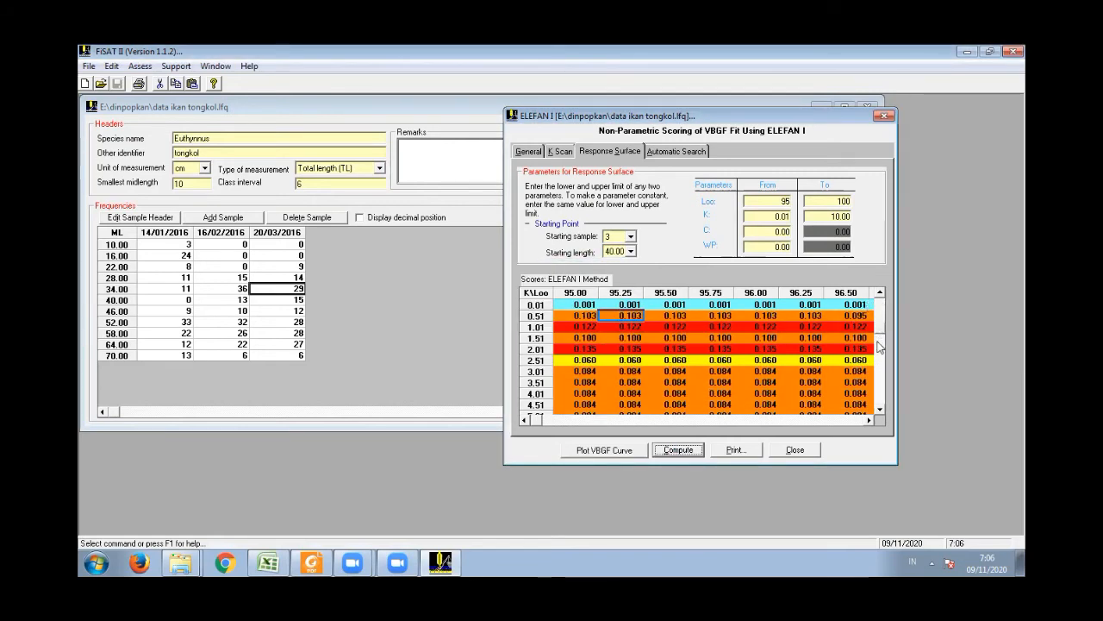
drag(880, 406, 882, 302)
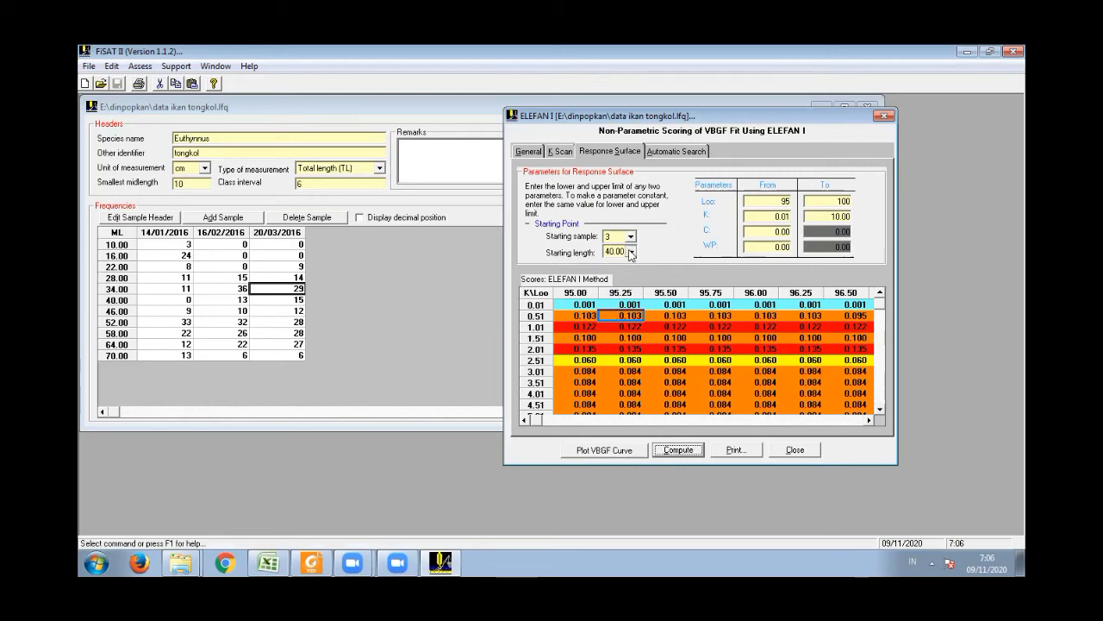
- Set the starting length to 28.00 for sample 3 and recompute the response surface
click(631, 251)
click(614, 263)
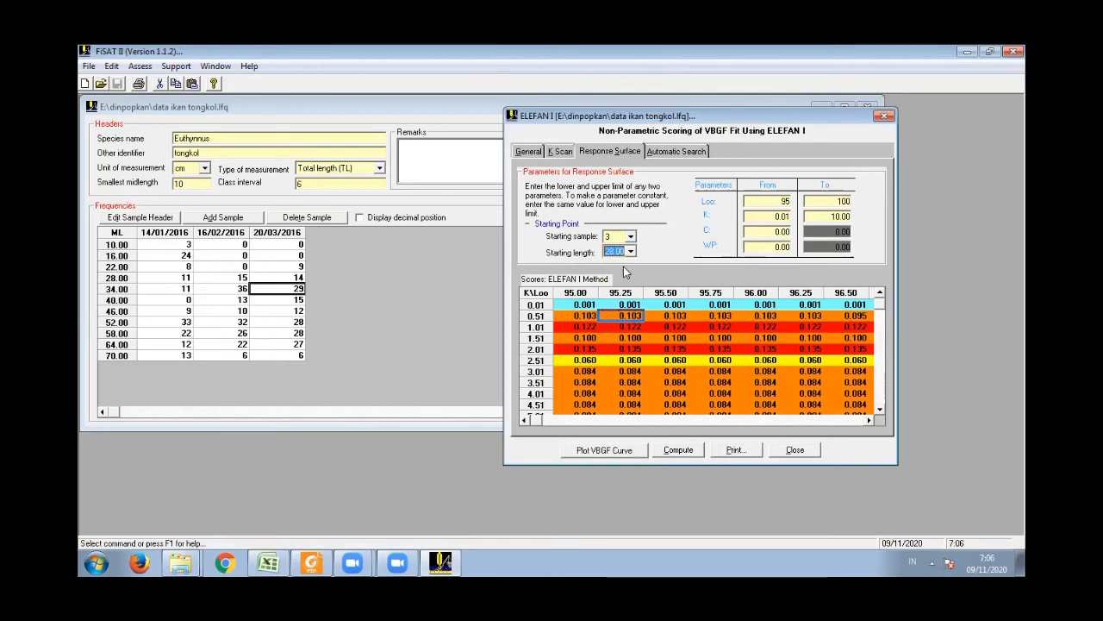
click(679, 449)
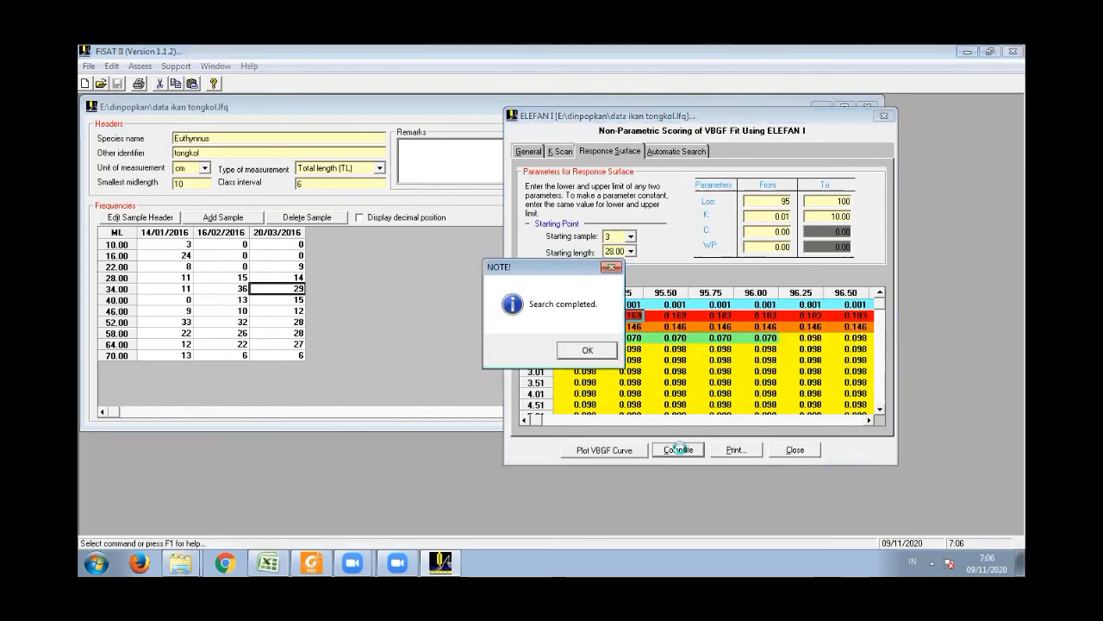
click(582, 351)
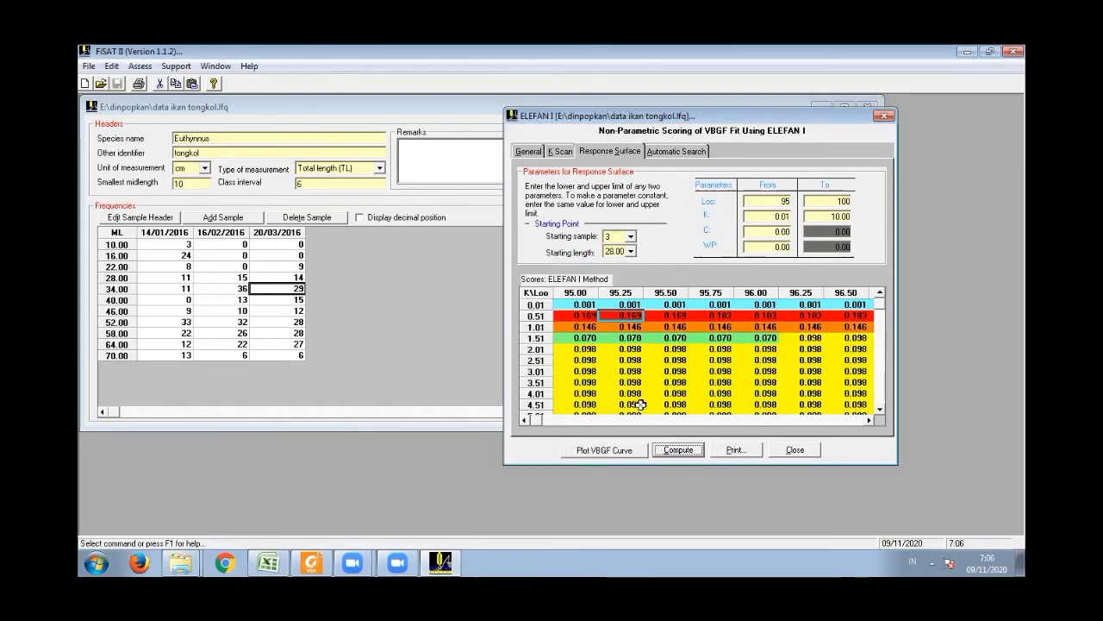
- Examine the starting length 28.00 scores across the Loo columns up to 100.00
click(867, 419)
click(867, 420)
click(867, 419)
click(867, 420)
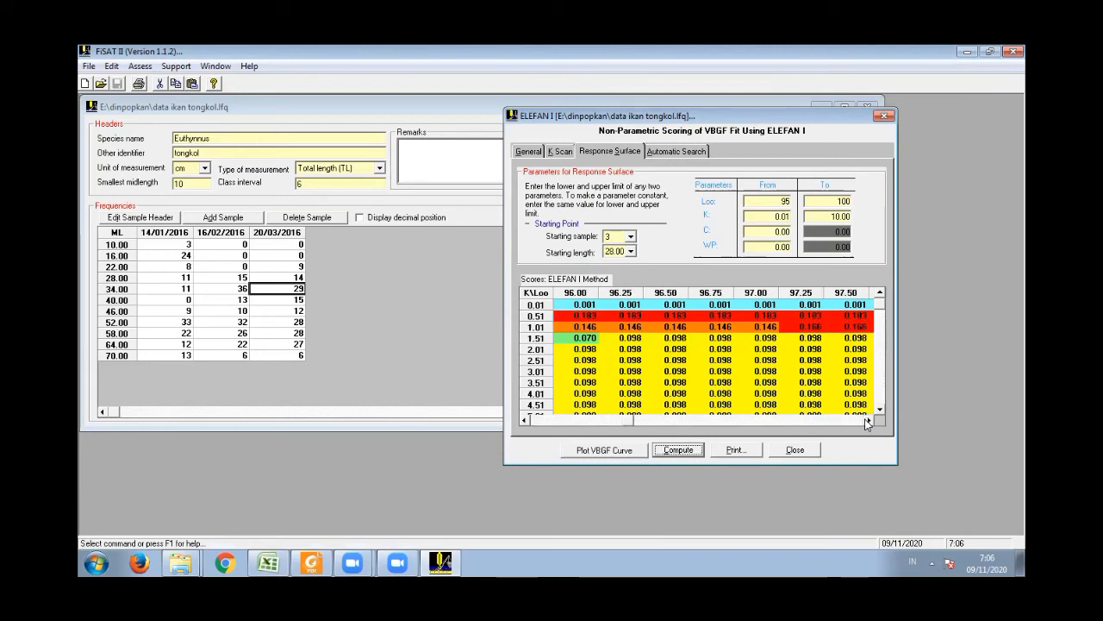
click(867, 419)
click(867, 420)
click(867, 420)
click(867, 420)
click(867, 420)
click(867, 420)
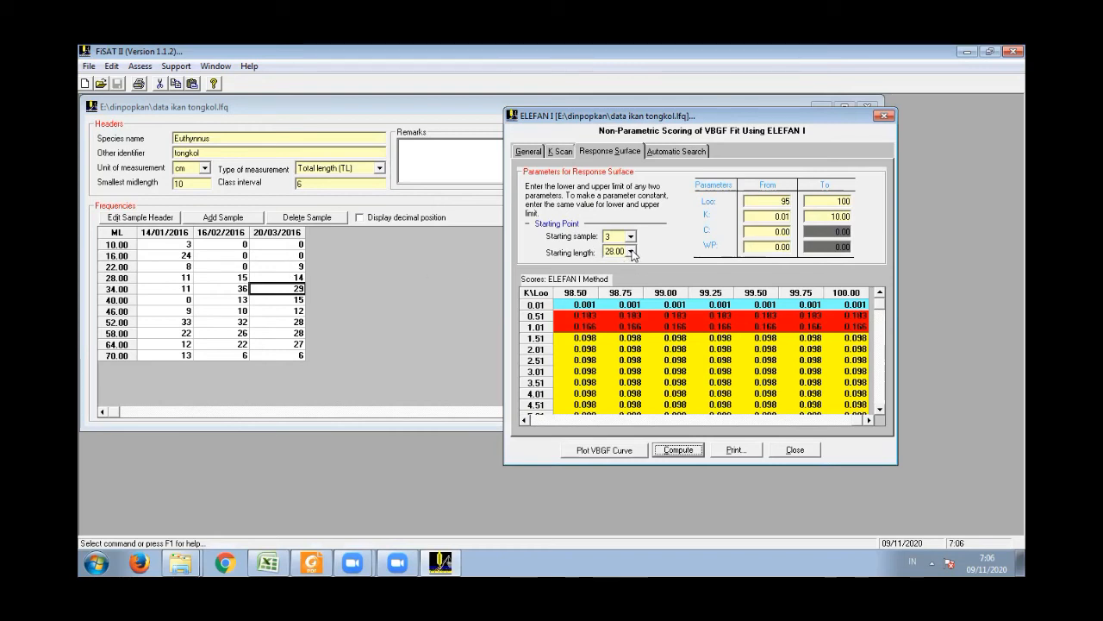
- Set the starting length to 22.00 for sample 3 and recompute the response surface
click(631, 252)
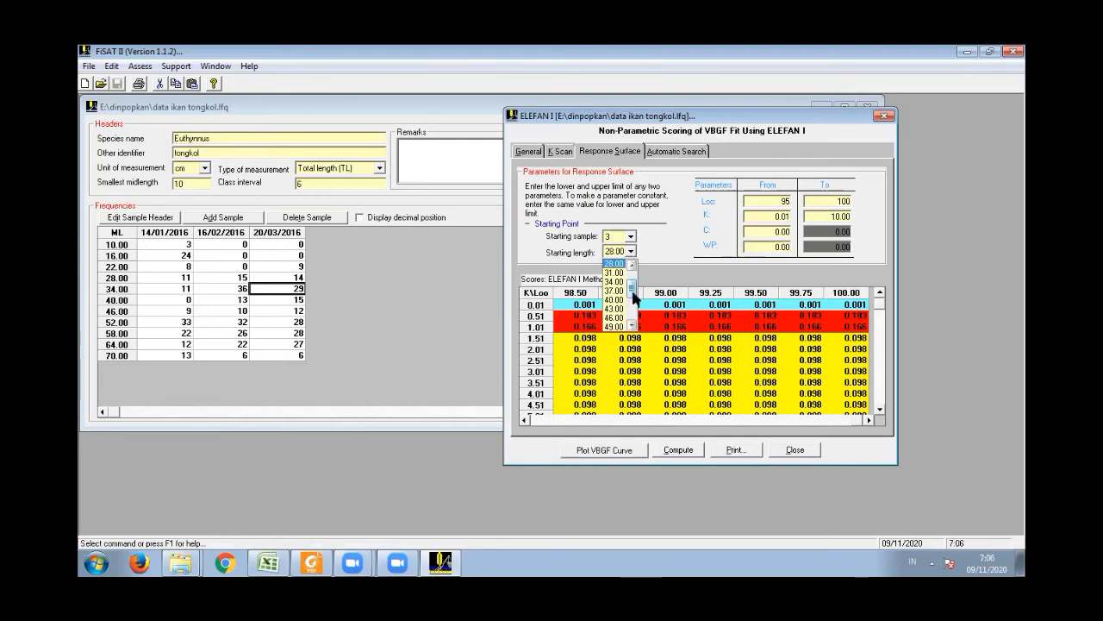
click(614, 263)
click(681, 450)
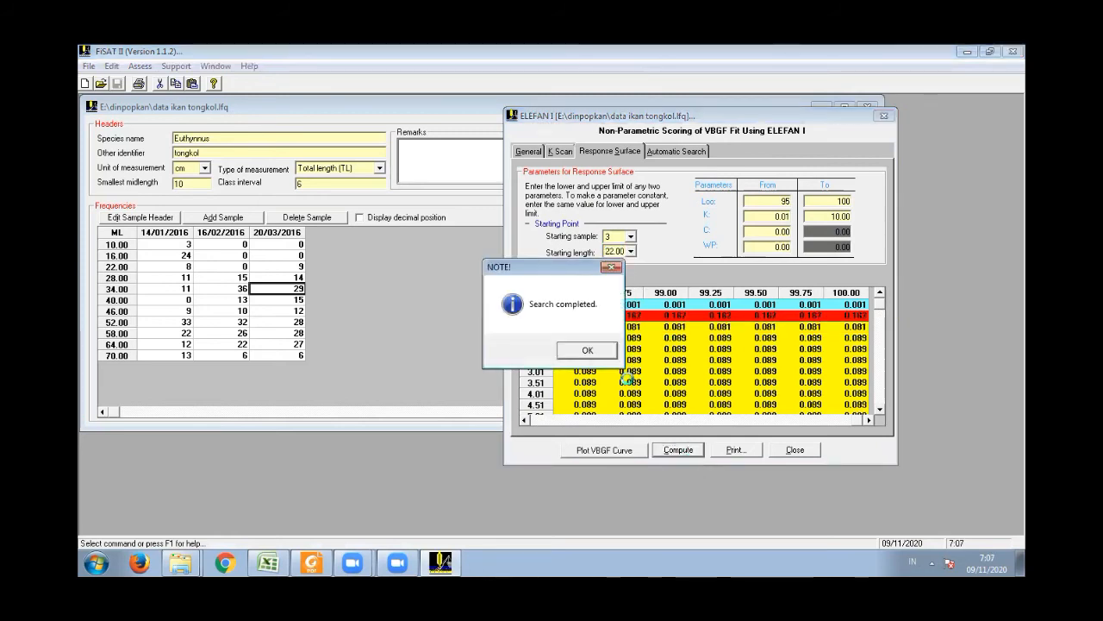
click(587, 351)
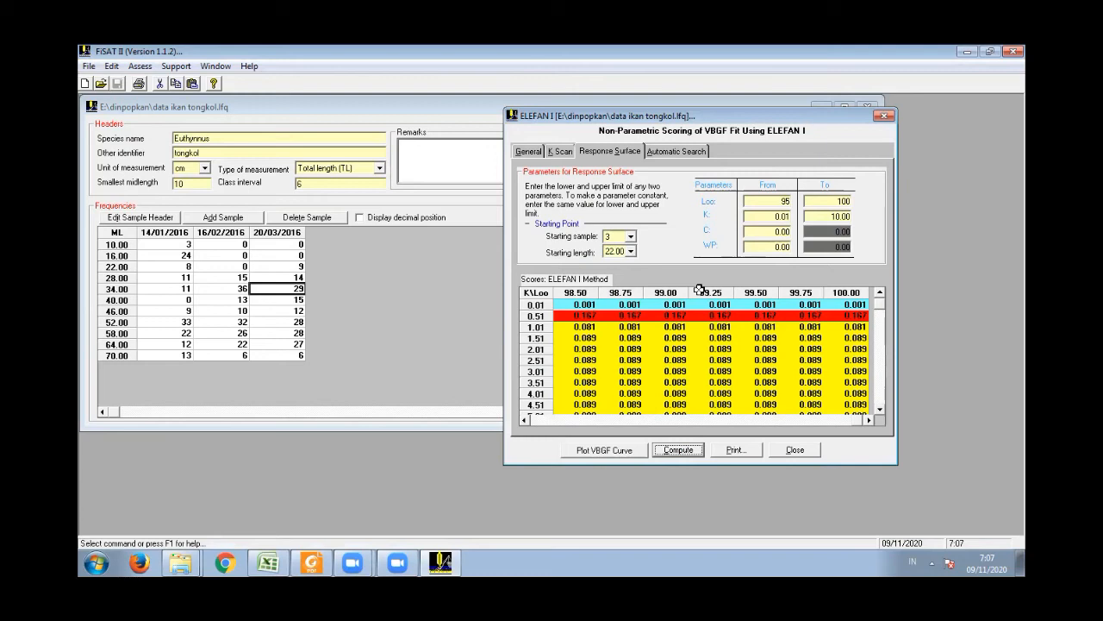
- Set the starting length to 70.00, recompute the response surface, and review the scores back to Loo 95.00
click(631, 251)
drag(633, 285, 633, 323)
click(620, 321)
click(679, 450)
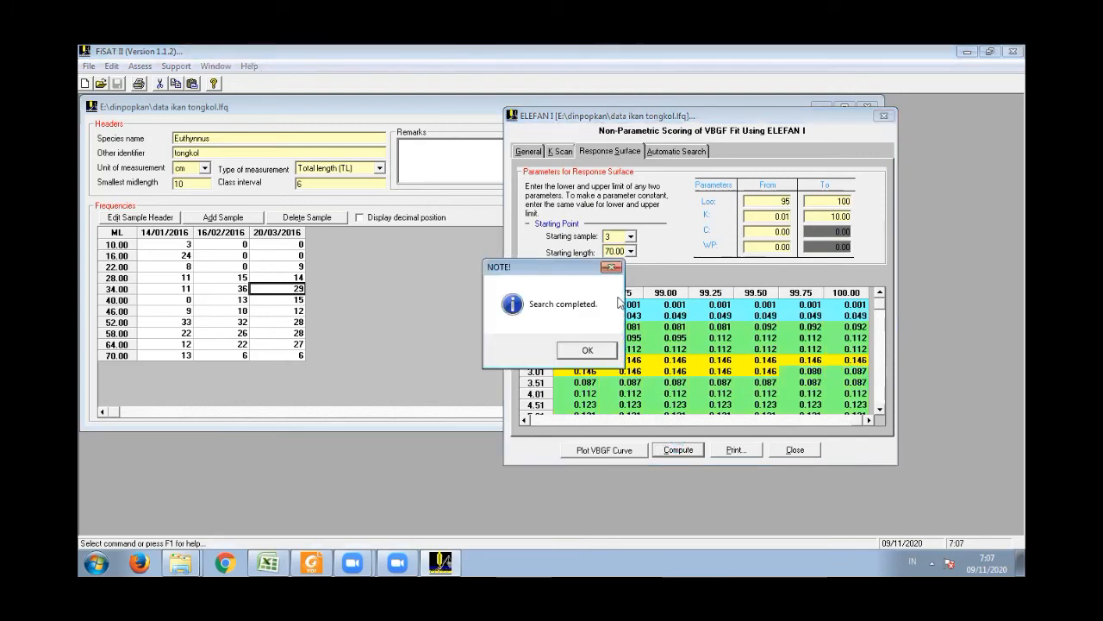
click(589, 351)
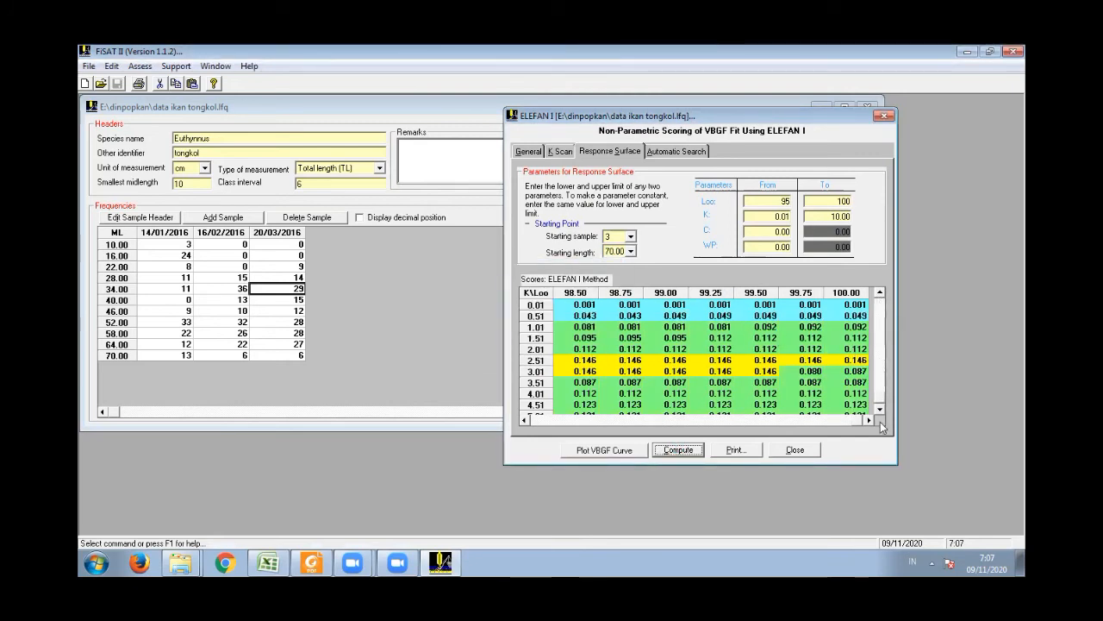
drag(865, 414, 516, 418)
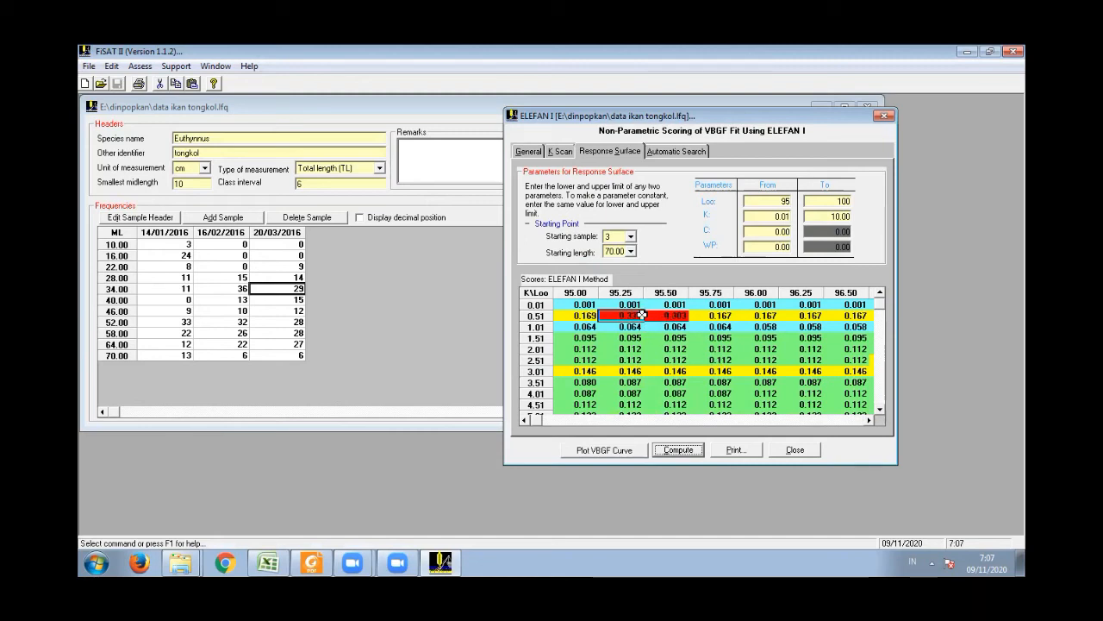
- Move the ELEFAN I window clear of the Excel window and switch to the Data Ikan.xlsx workbook
click(269, 562)
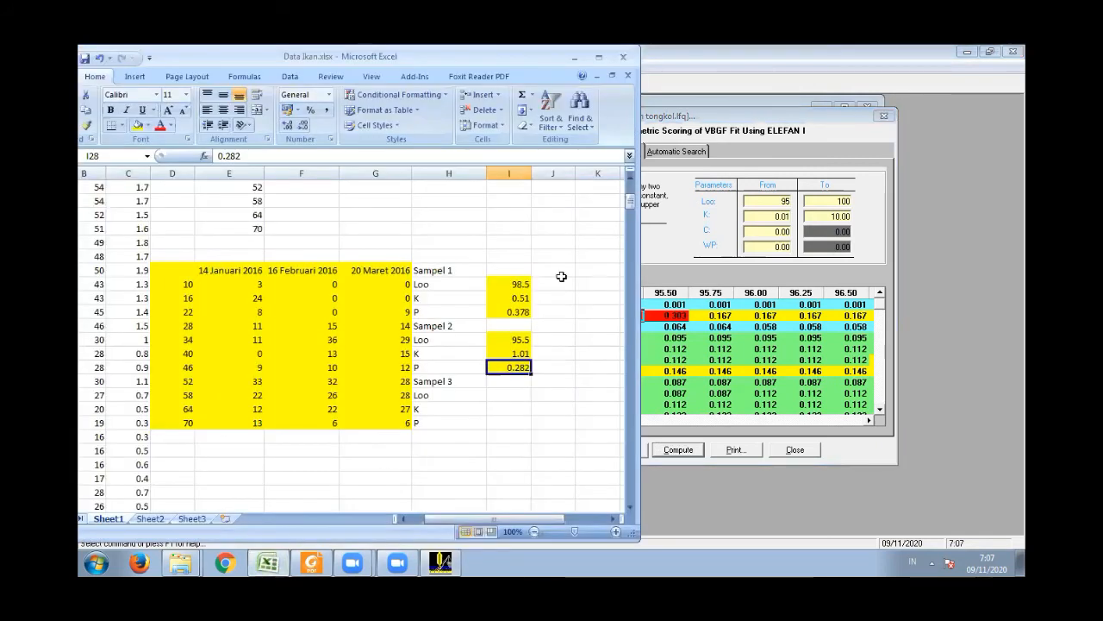
drag(849, 118, 965, 113)
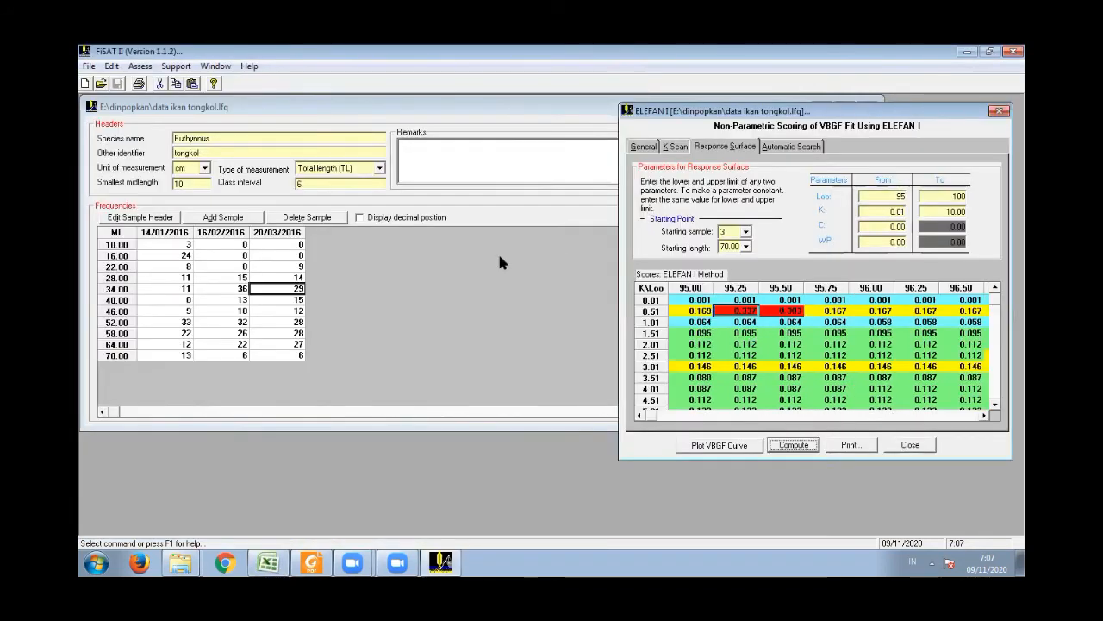
click(270, 562)
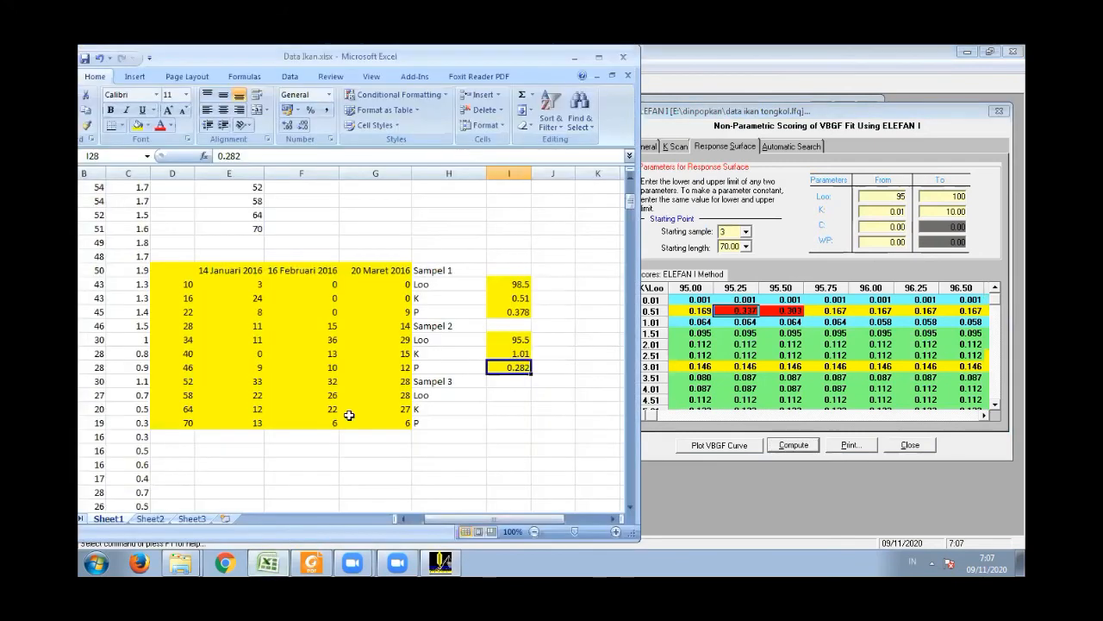
- Record the Sampel 3 results in I30:I32 as Loo 95.25, K 0.51 and P 0.337
click(517, 393)
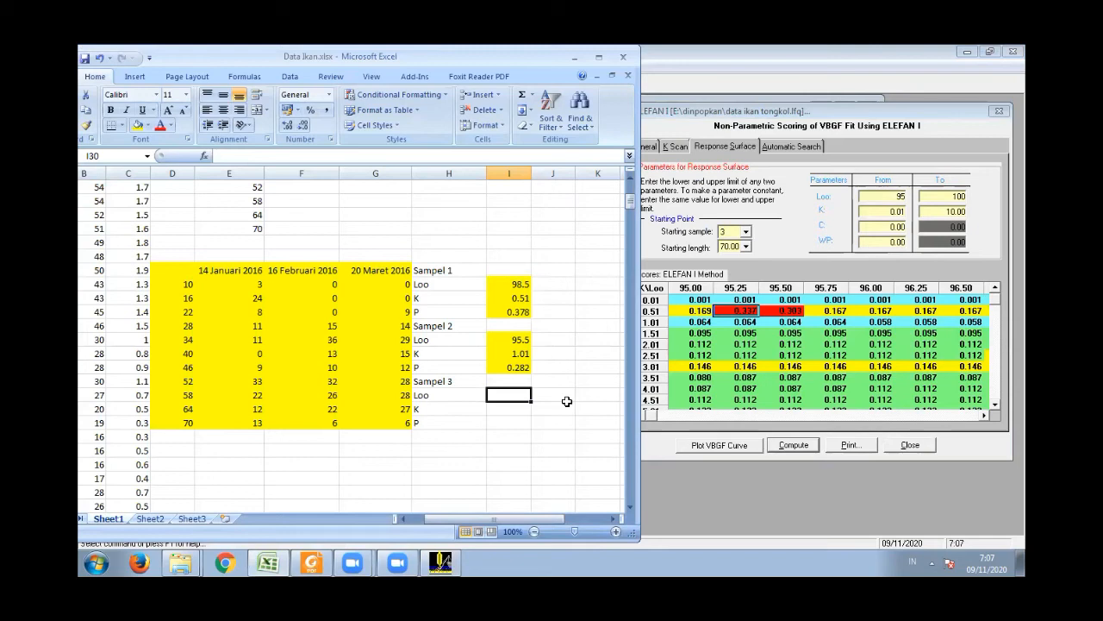
text(95.25)
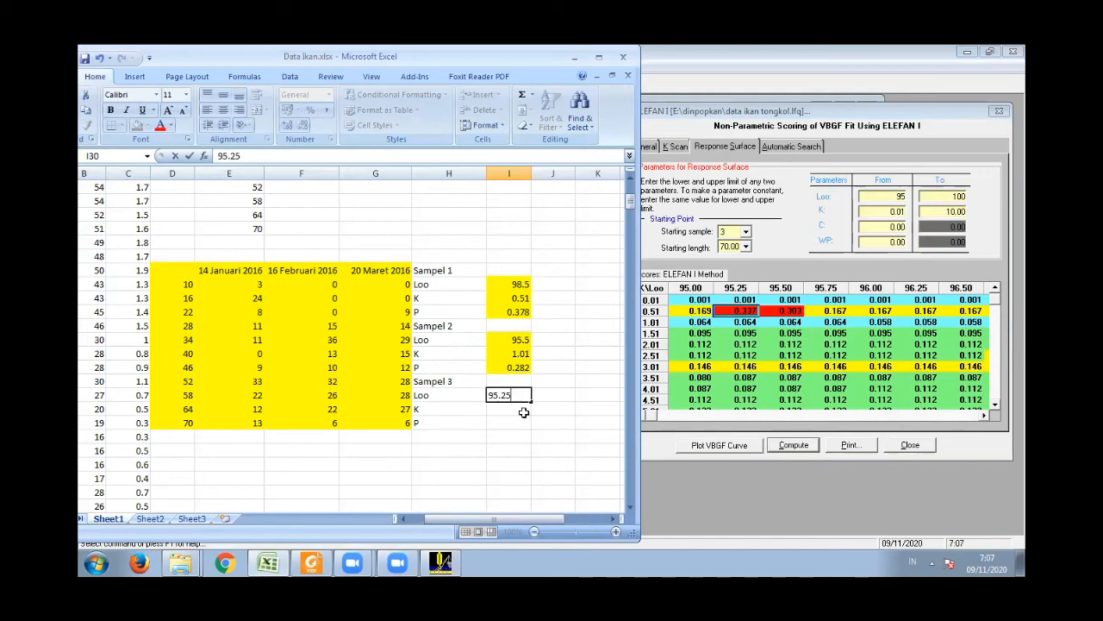
click(523, 410)
text(0.)
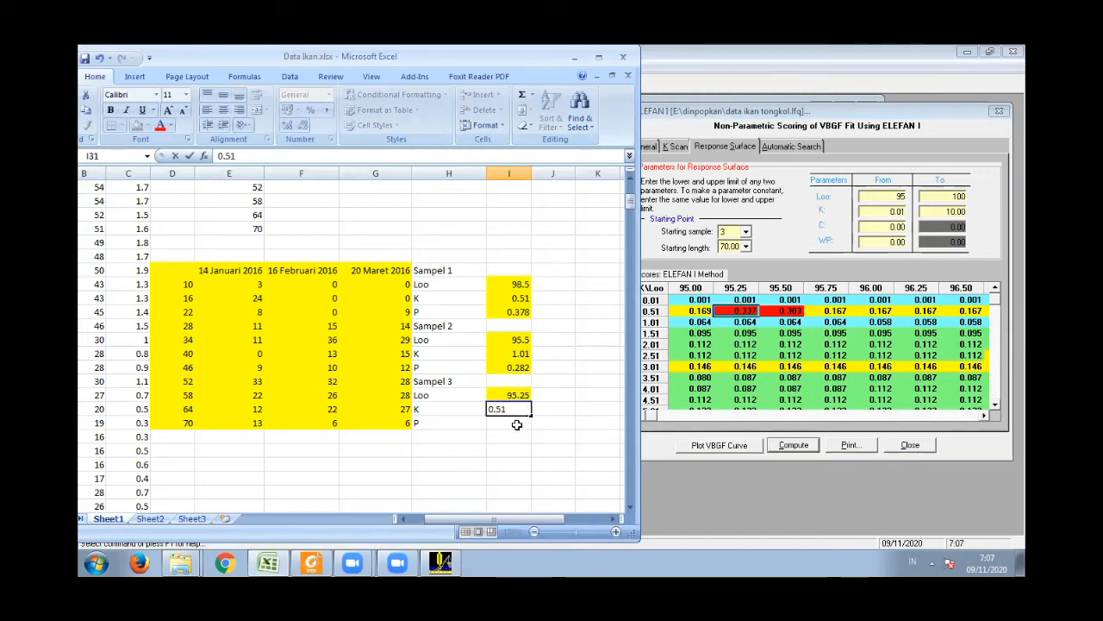
text(51)
click(516, 424)
text(0)
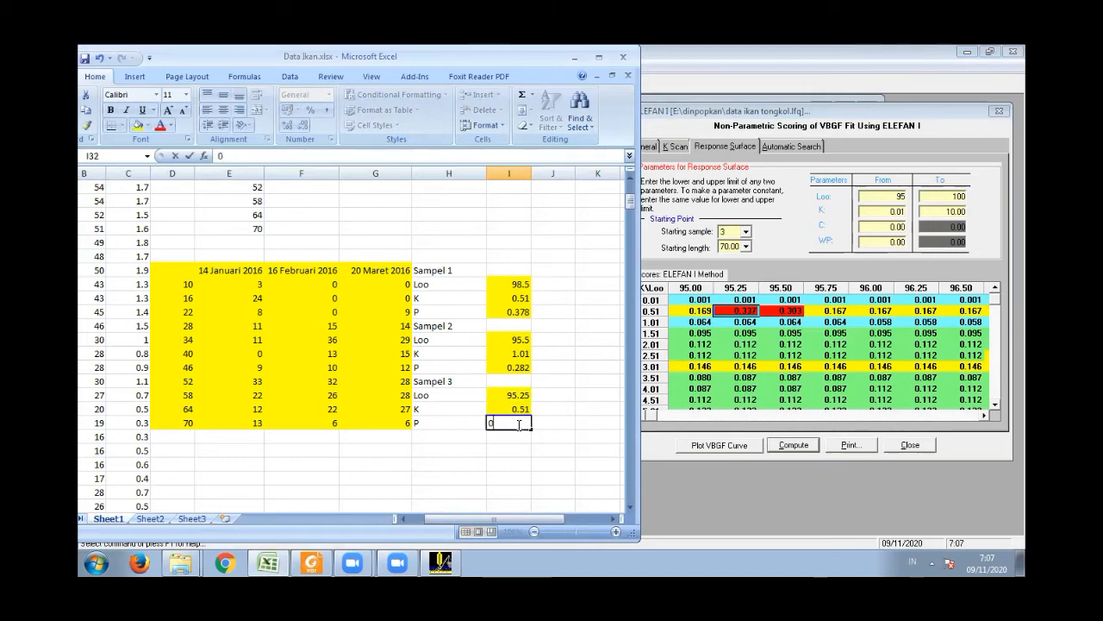
text(.337)
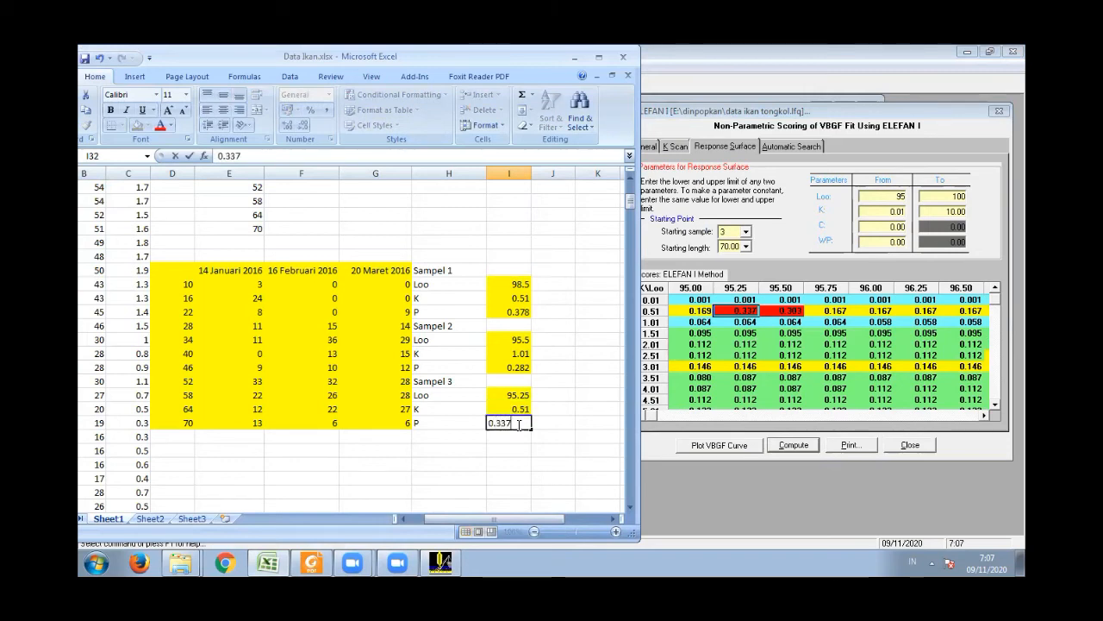
click(268, 562)
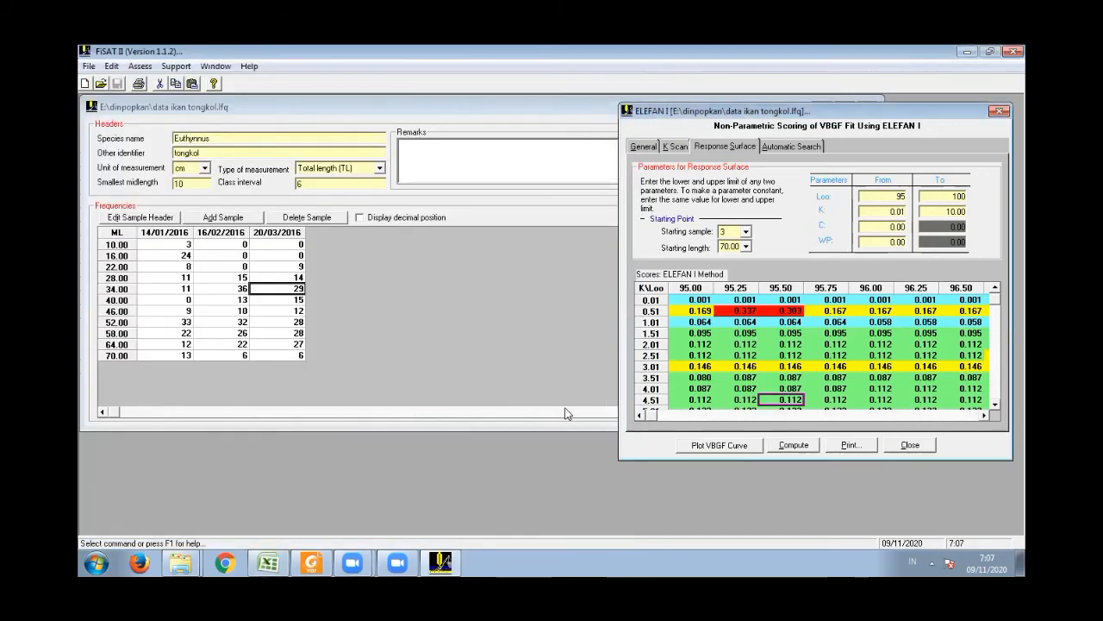
click(269, 562)
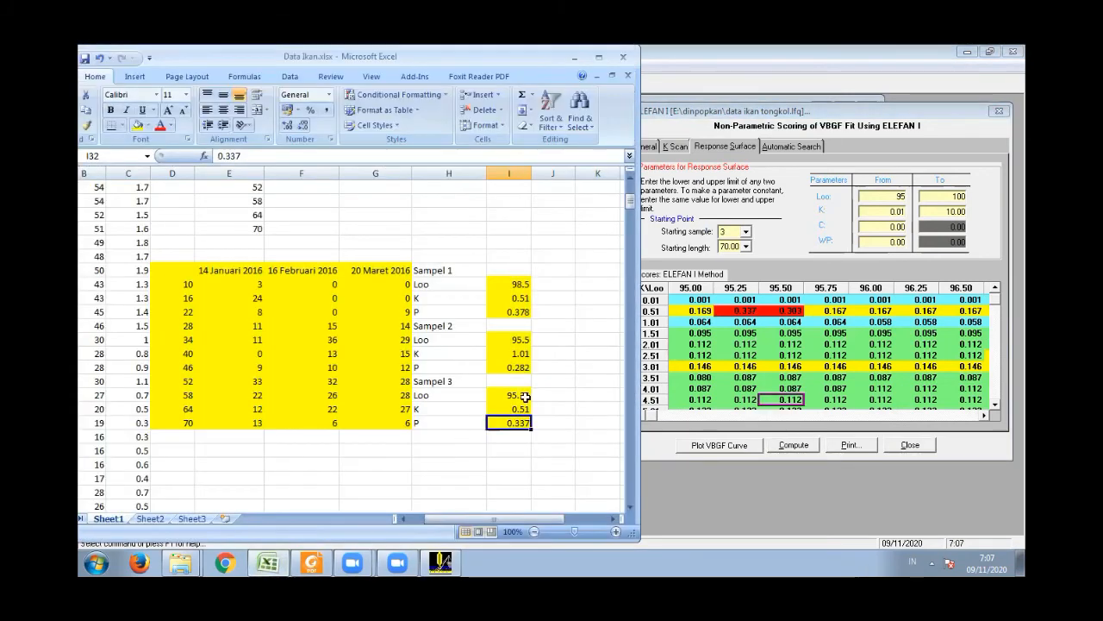
- Maximize the Excel window and remove the fill colour from the Sampel 2 and Sampel 3 values in I26:I33
click(599, 57)
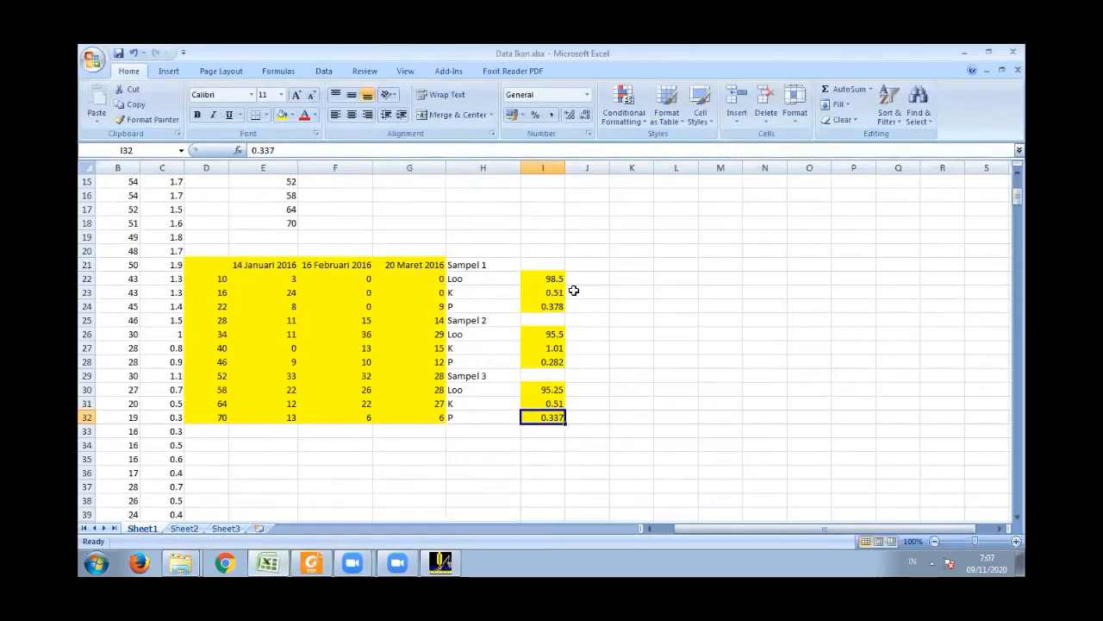
click(469, 278)
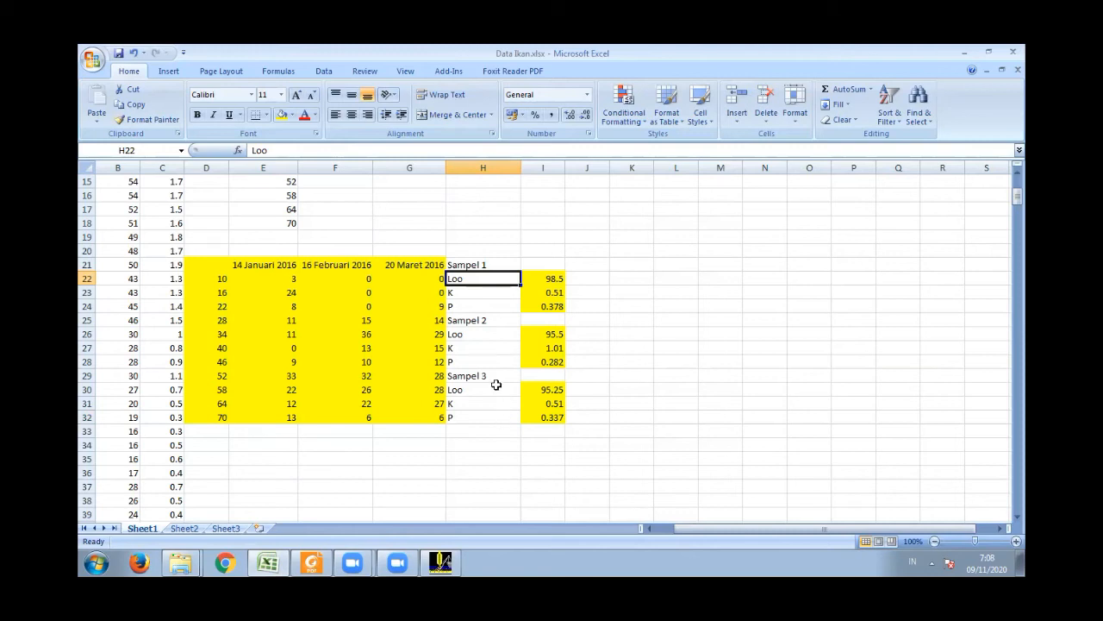
click(546, 307)
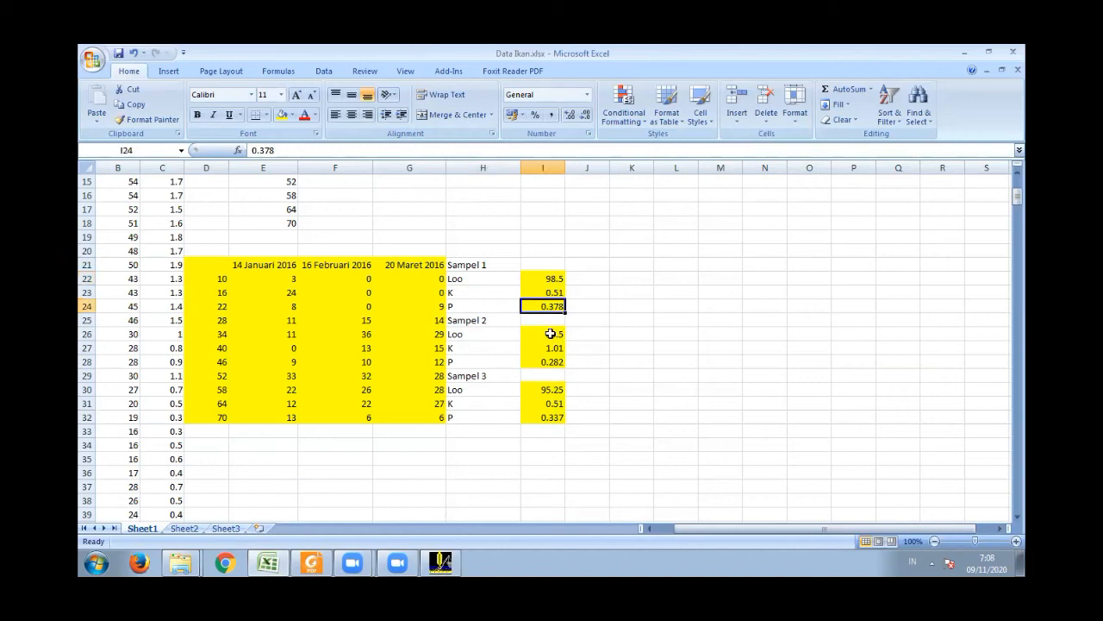
drag(543, 334, 540, 432)
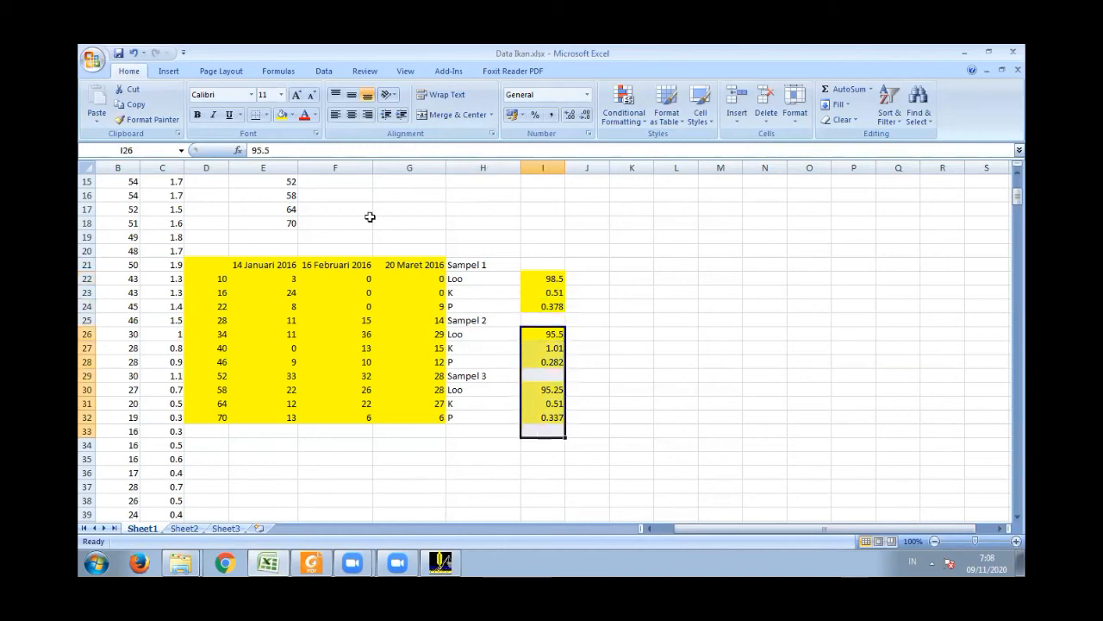
click(292, 115)
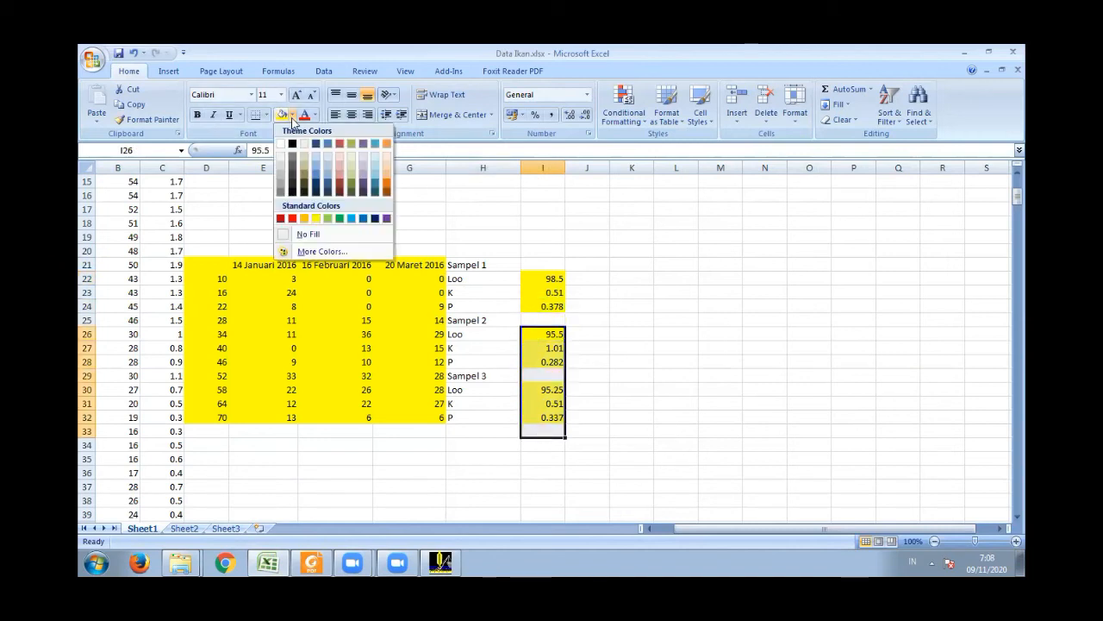
click(308, 234)
- Fill the Sampel 1 Loo, K and P labels and values in H22:I24 with yellow
drag(463, 279, 554, 303)
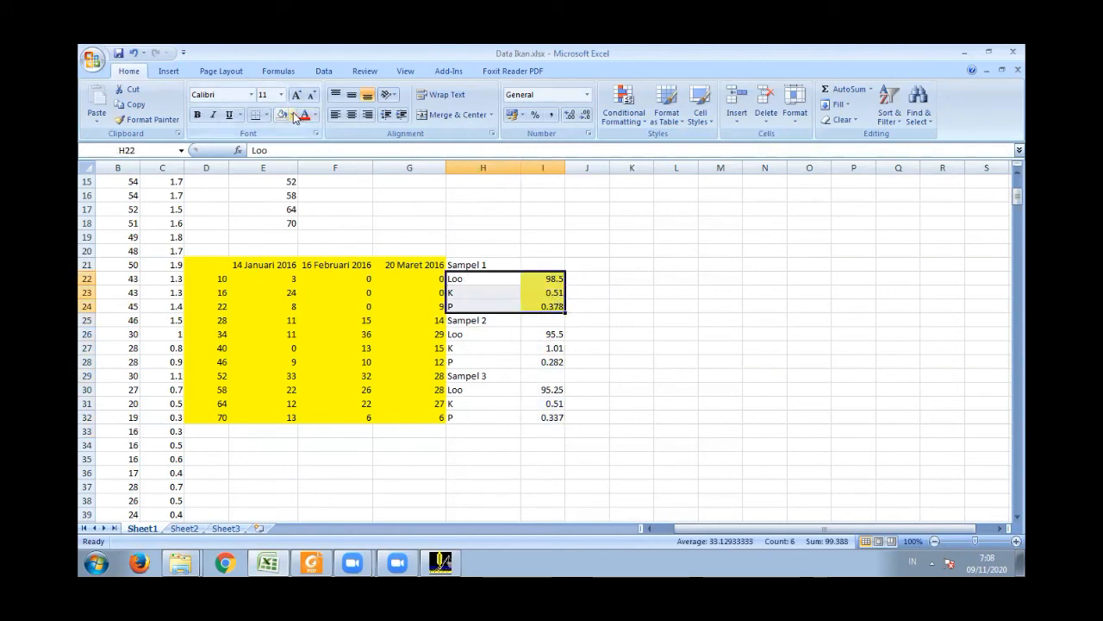
click(293, 114)
click(315, 219)
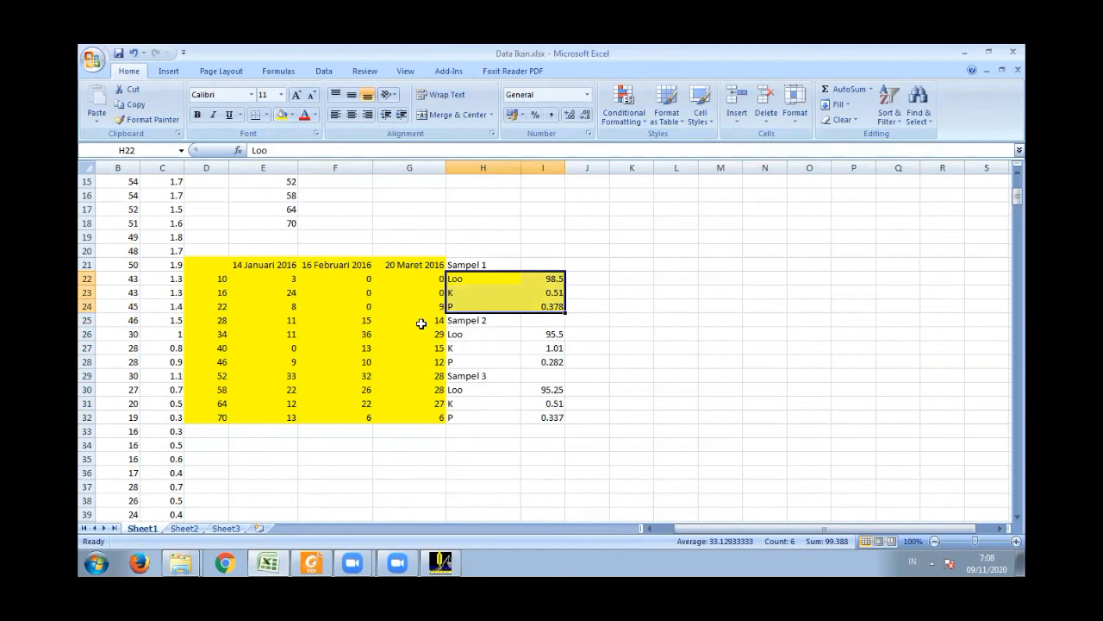
click(533, 335)
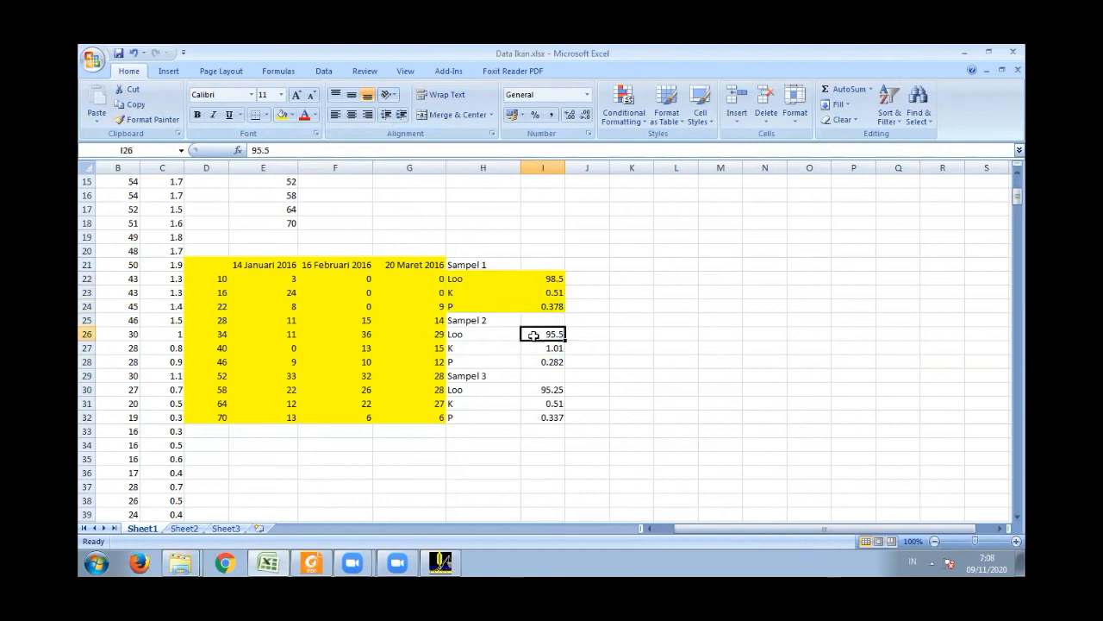
- Shrink the Excel window back from full screen and switch to the ELEFAN I window in FiSAT II
click(989, 51)
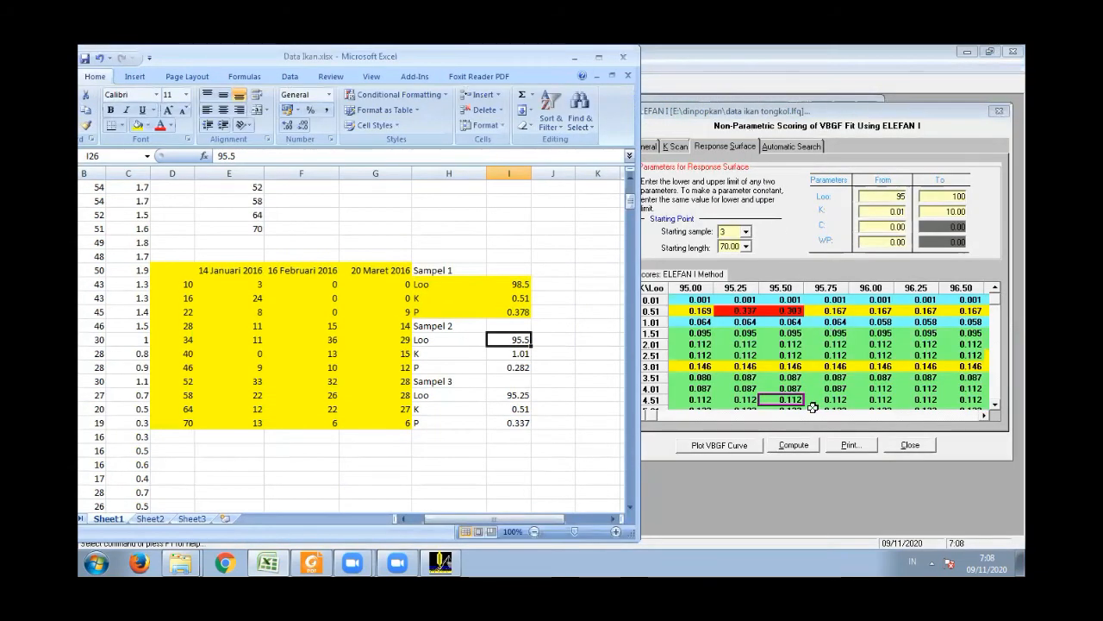
click(798, 131)
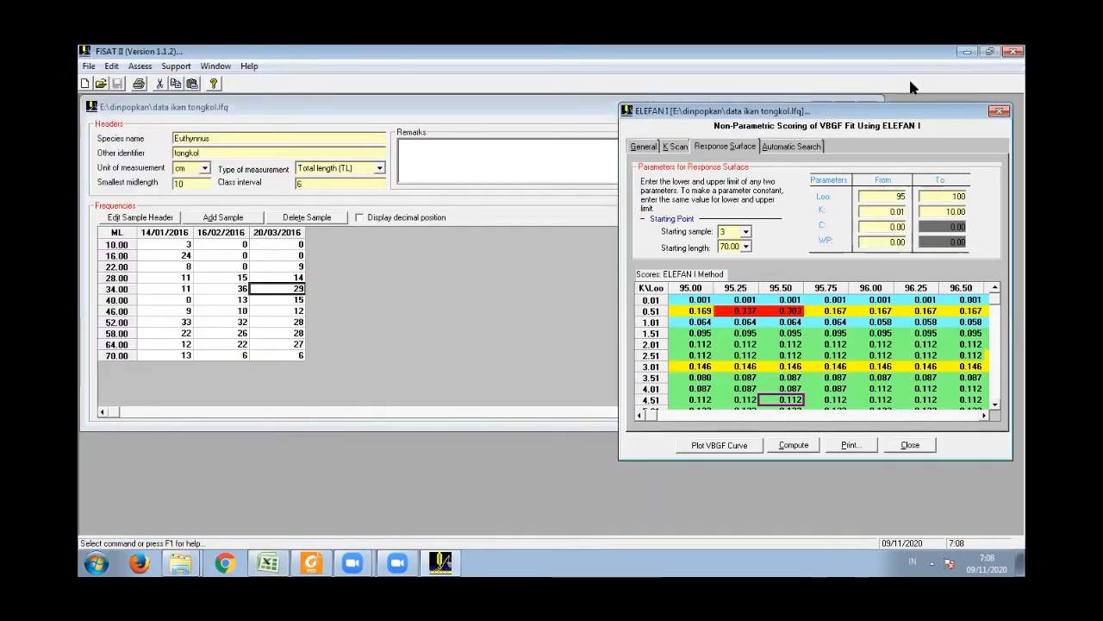
click(991, 52)
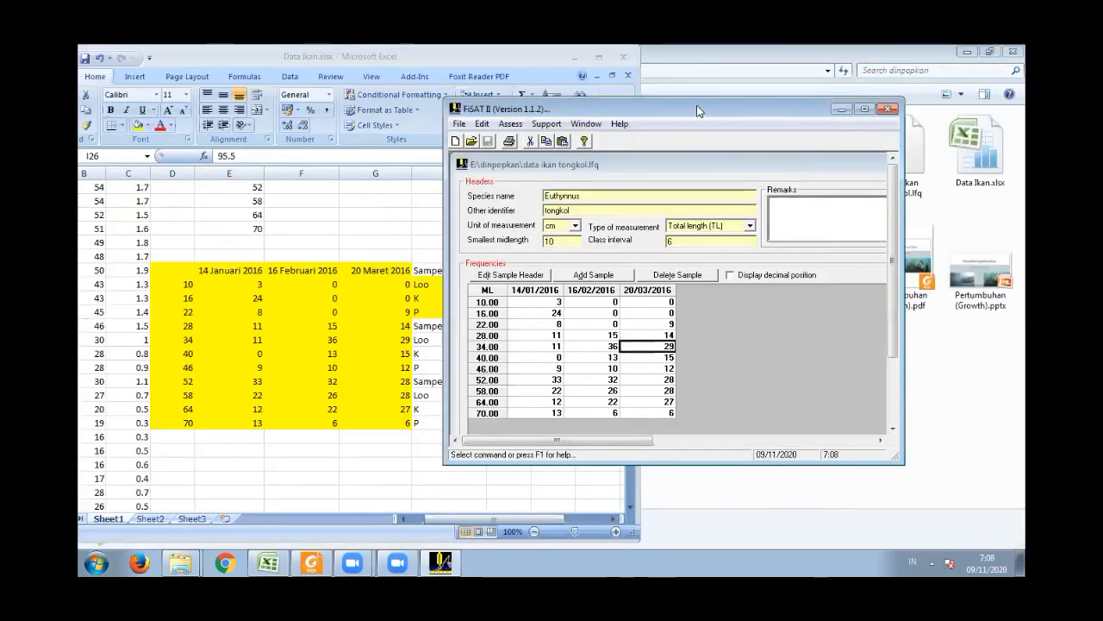
drag(701, 103, 777, 90)
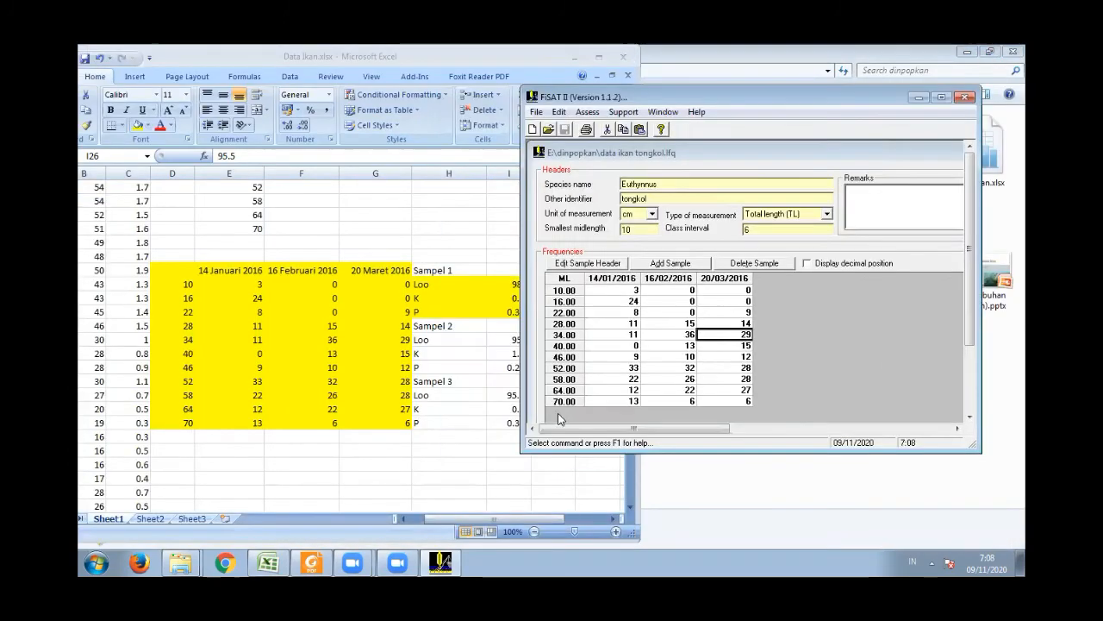
click(716, 152)
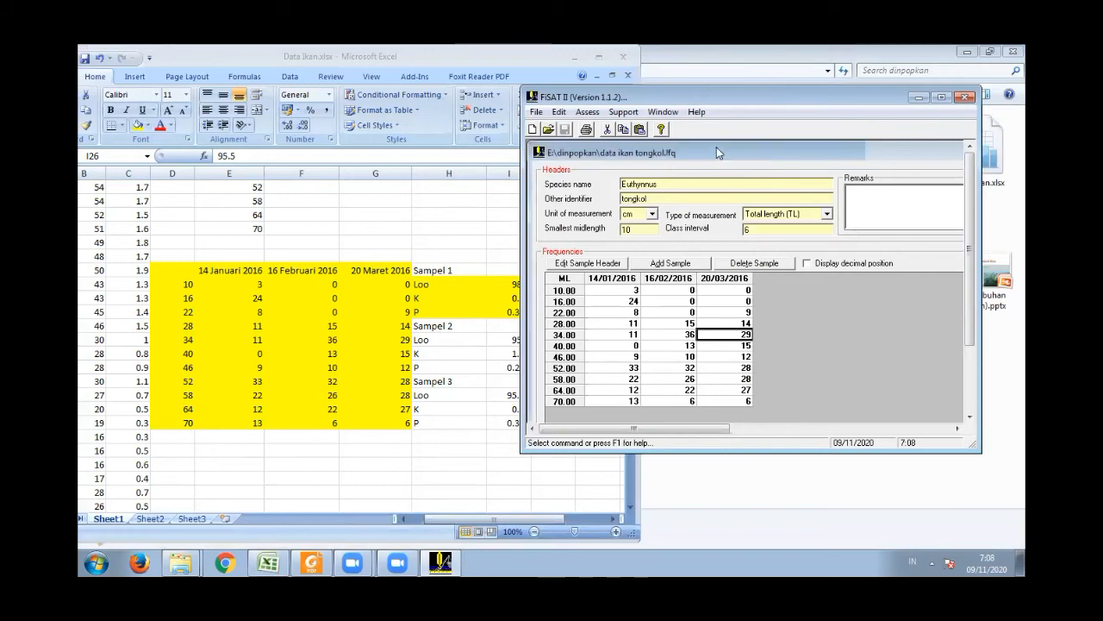
drag(717, 147, 724, 134)
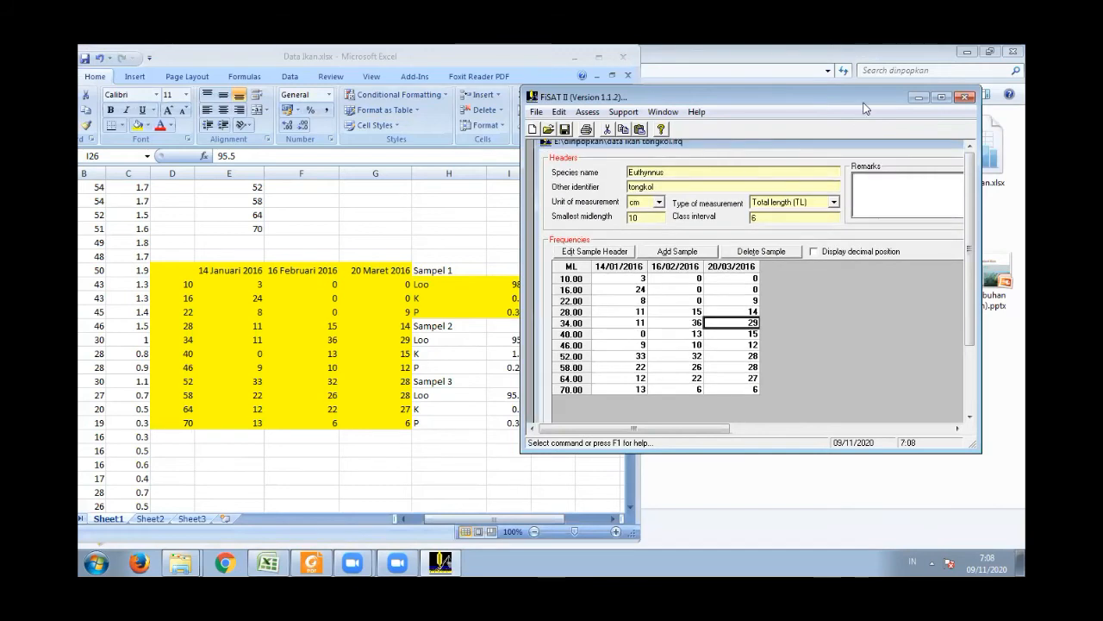
click(939, 98)
click(935, 109)
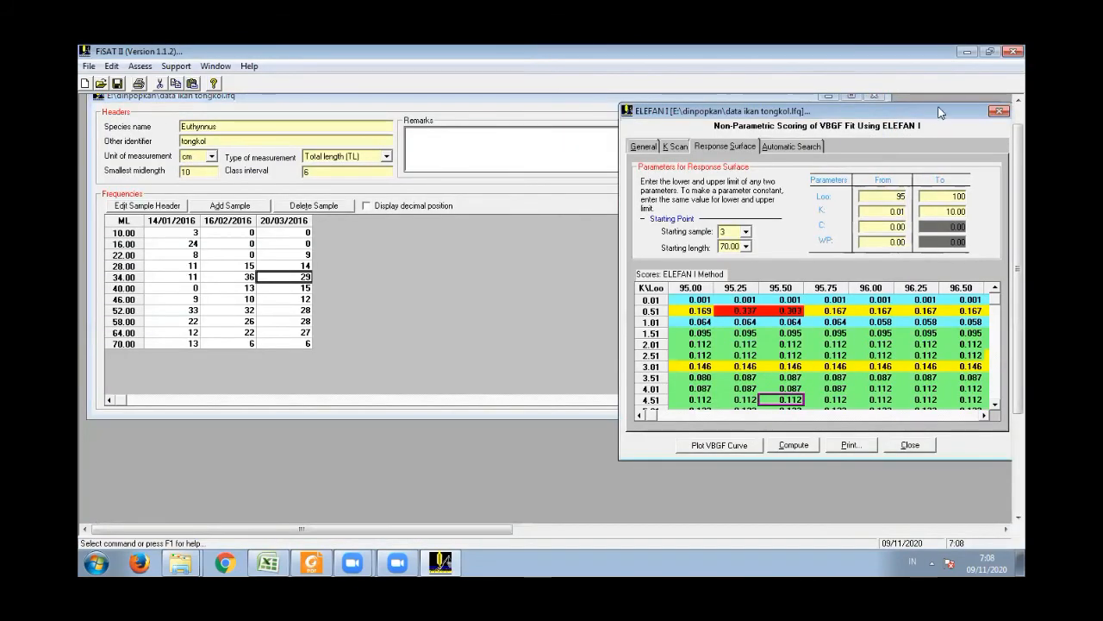
click(990, 51)
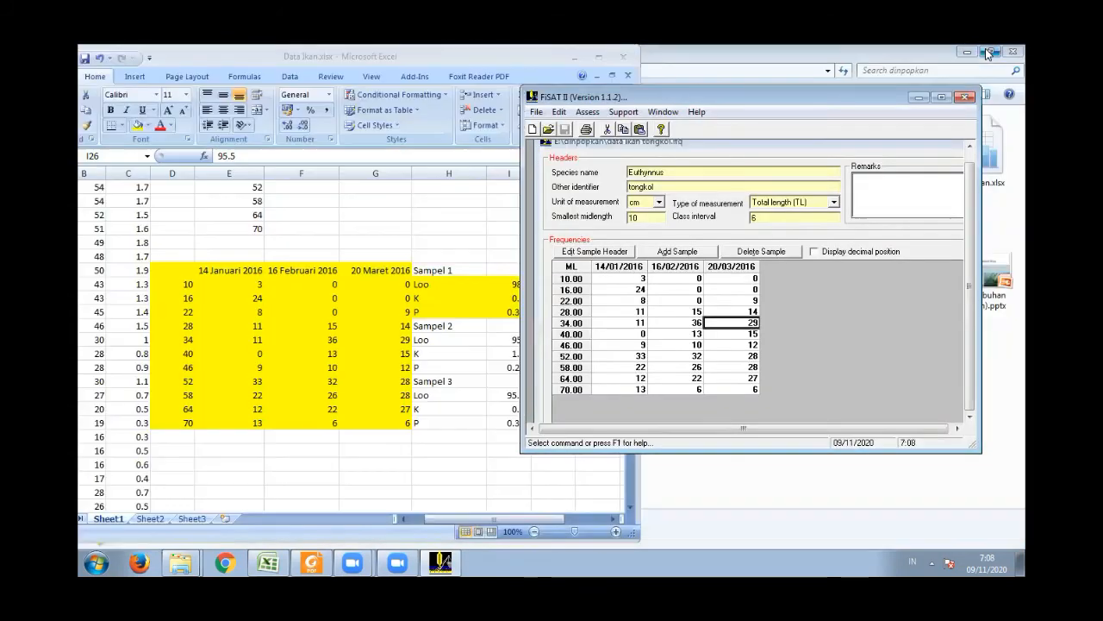
click(942, 96)
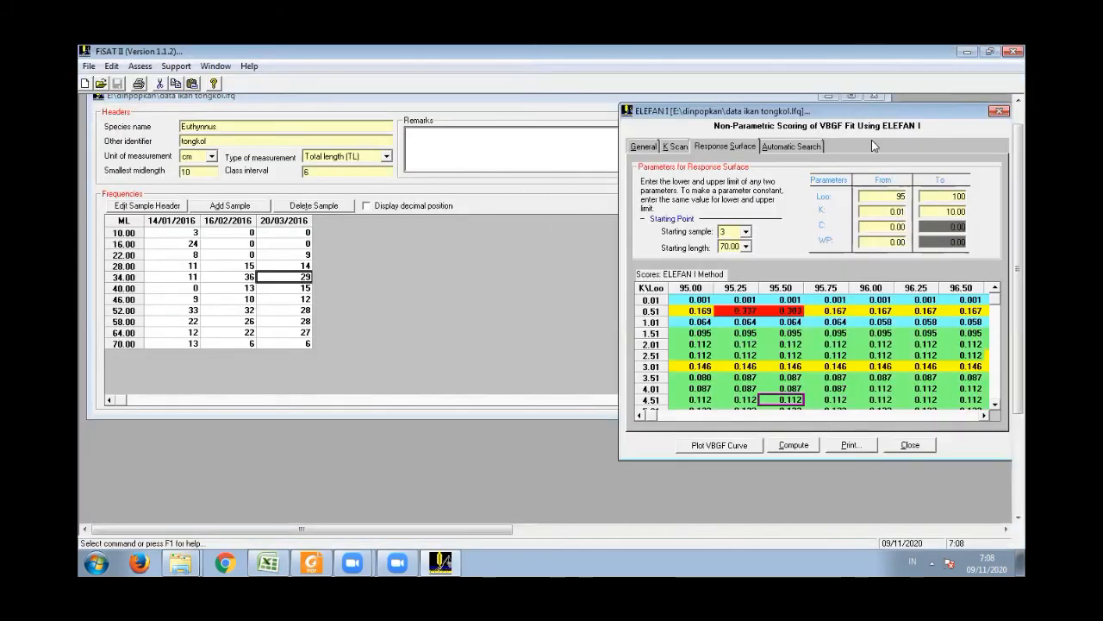
- Compute an ELEFAN I K Scan with Loo set to 98.5, the Sampel 1 value recorded in the Excel workbook
click(672, 146)
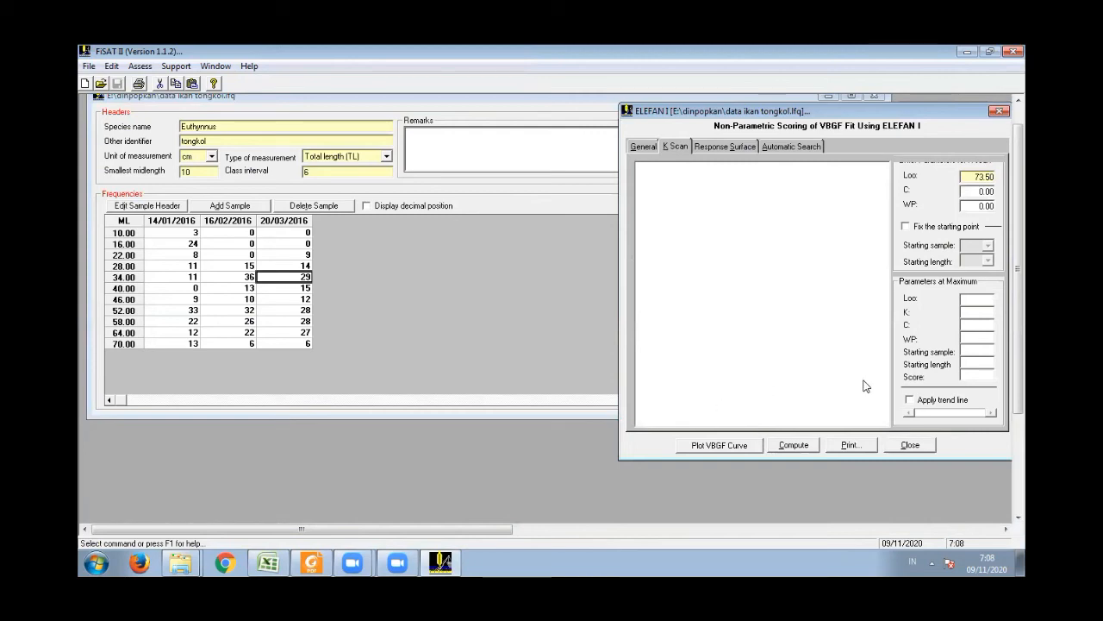
click(973, 177)
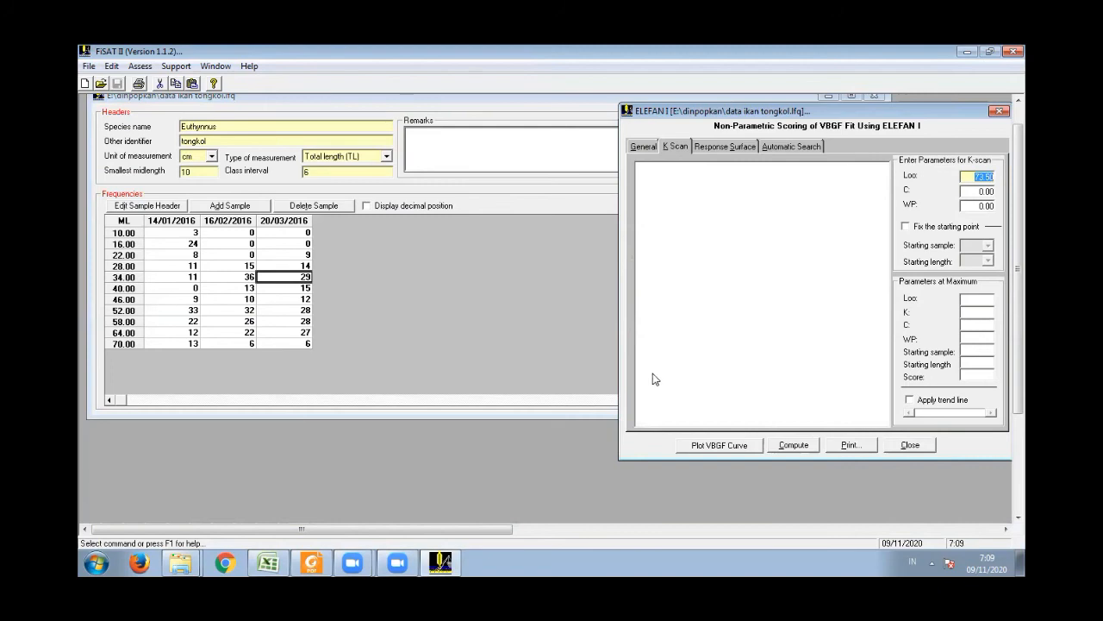
click(254, 561)
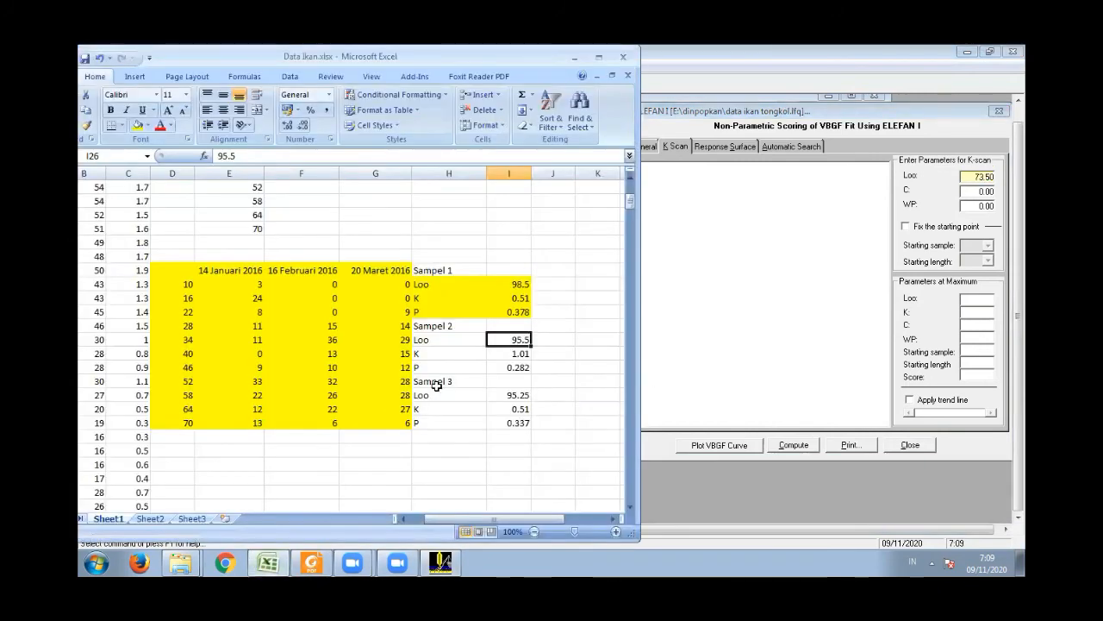
click(984, 176)
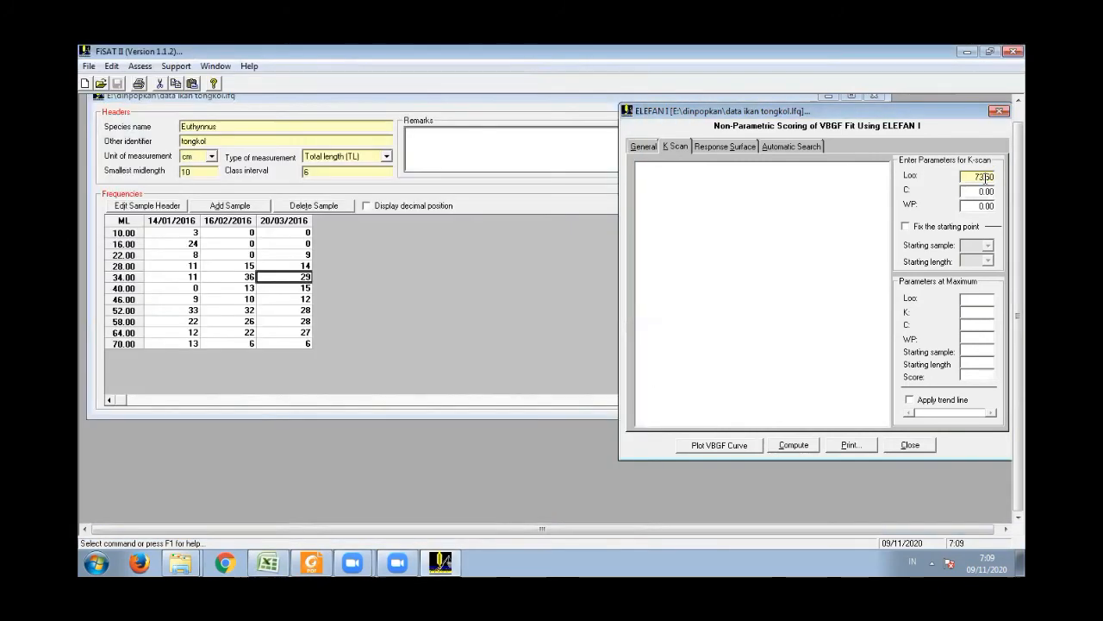
double_click(977, 177)
text(98.5)
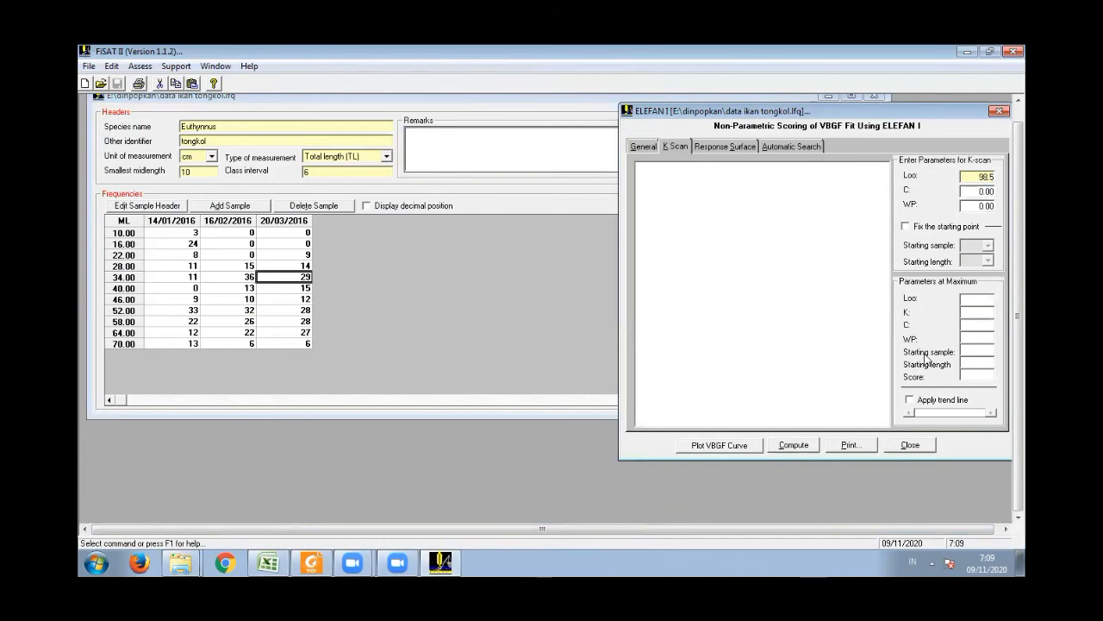
click(806, 446)
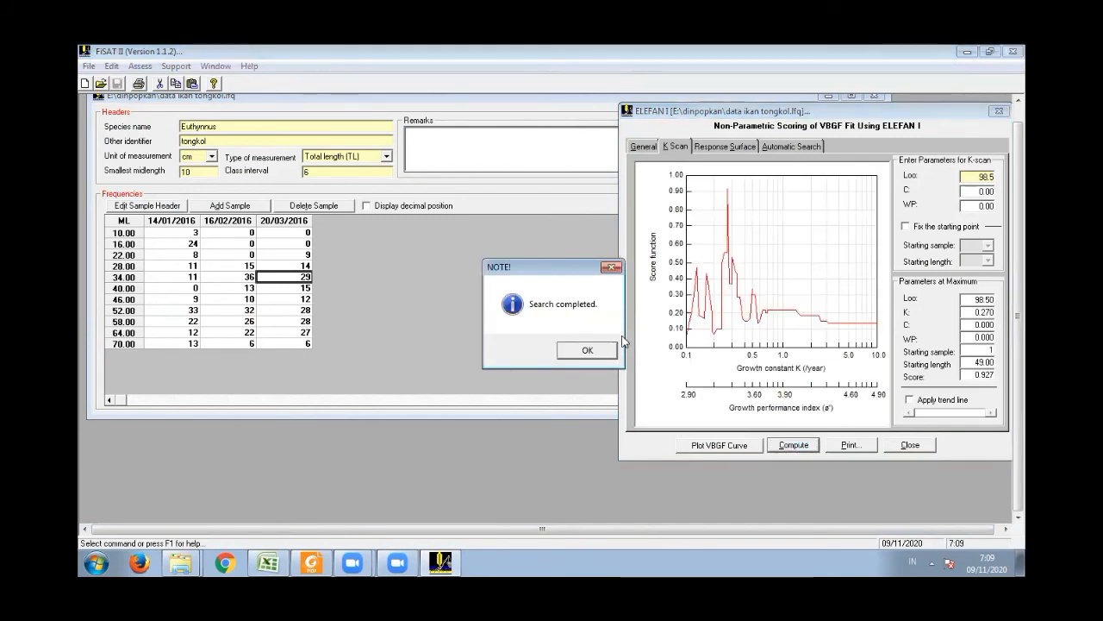
click(586, 350)
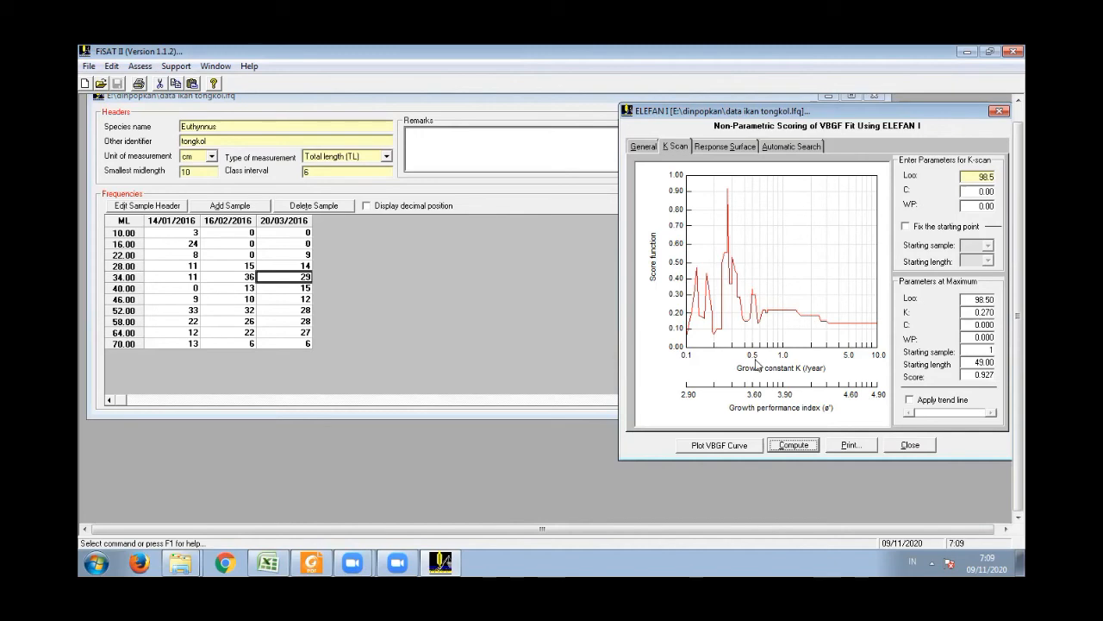
- Open the VBGF and Length Frequency Plot, enable the VBGF curve and restructured frequencies, and show the output graph
click(733, 446)
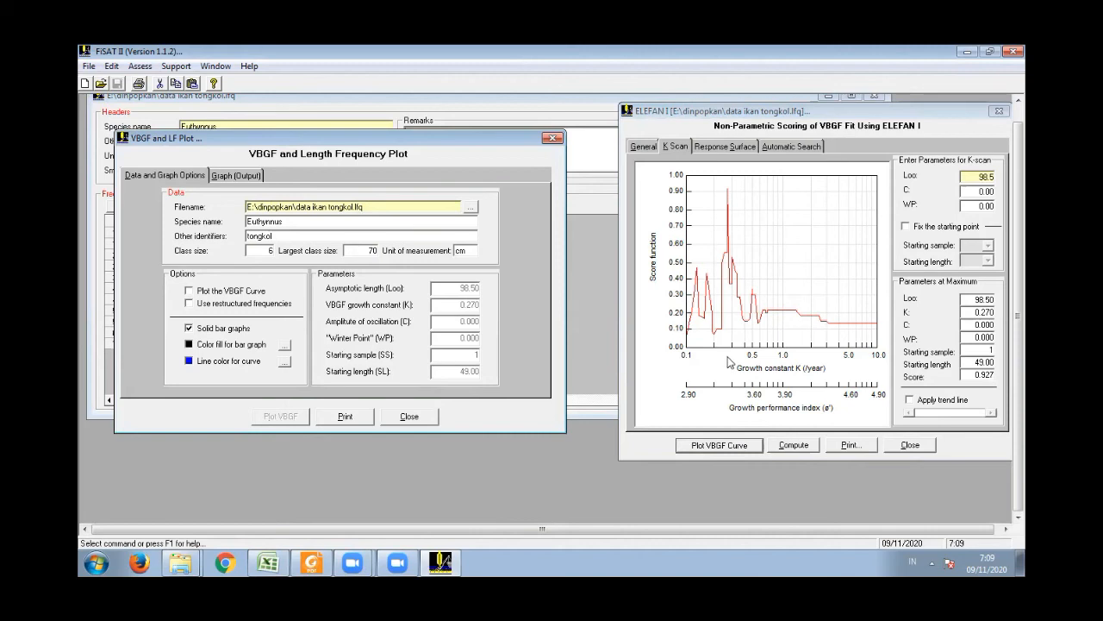
click(191, 291)
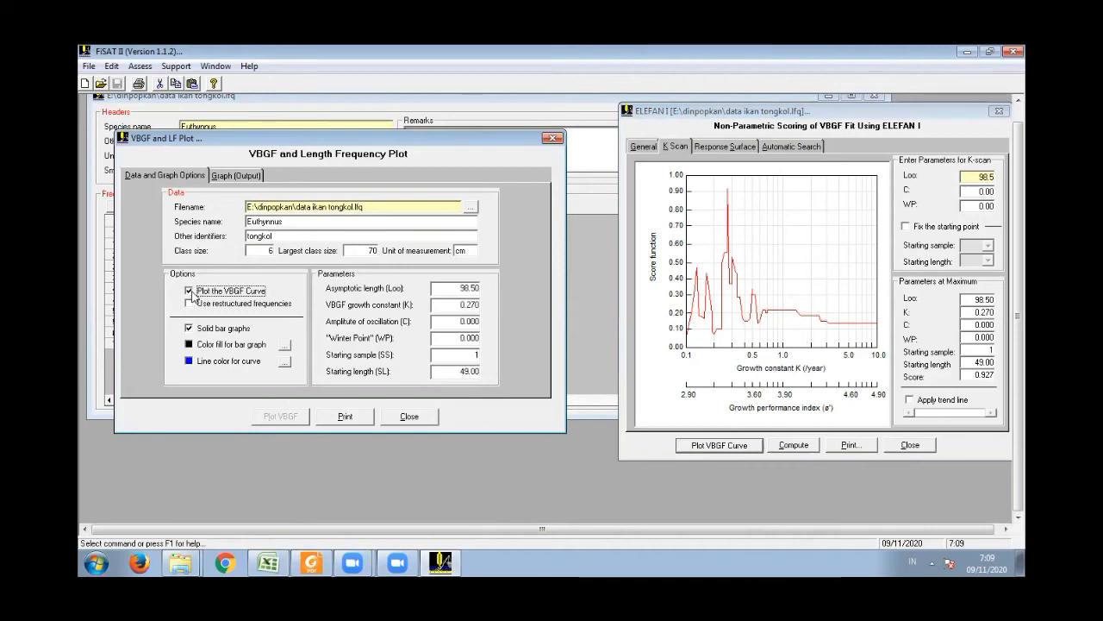
click(194, 306)
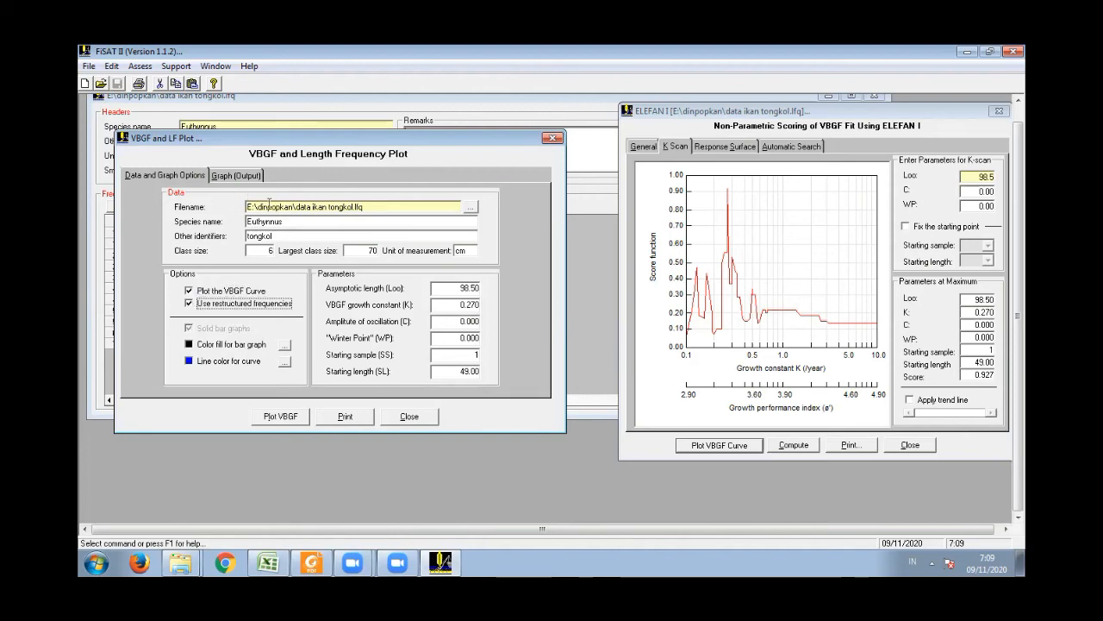
click(239, 178)
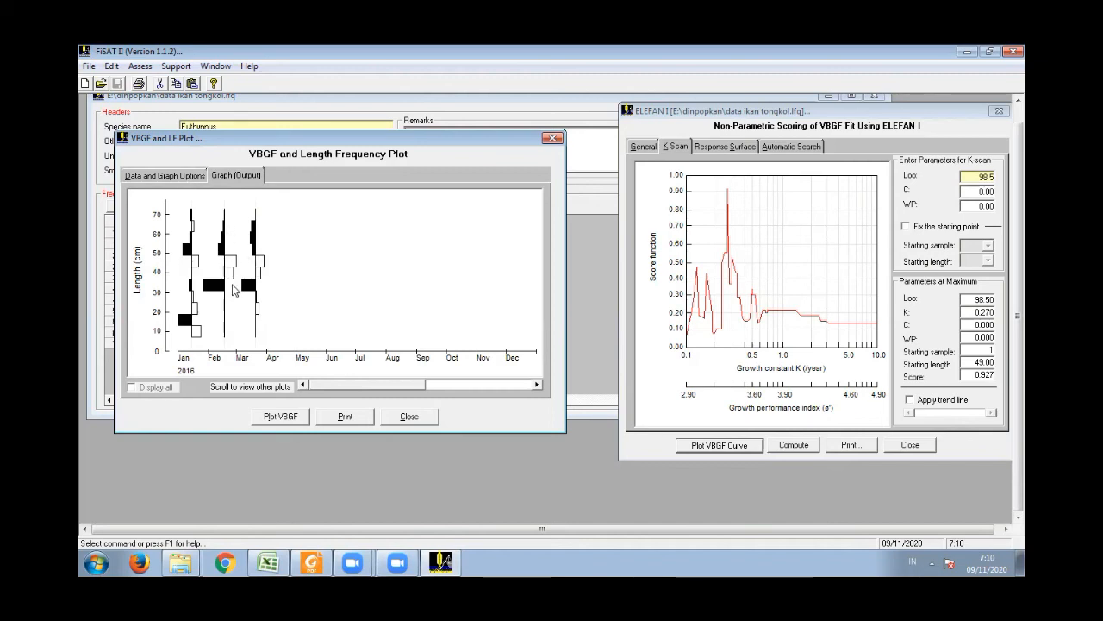
- Turn off restructured frequencies, plot the VBGF curve over the solid bars and display the graph clear of the frequency data
click(184, 176)
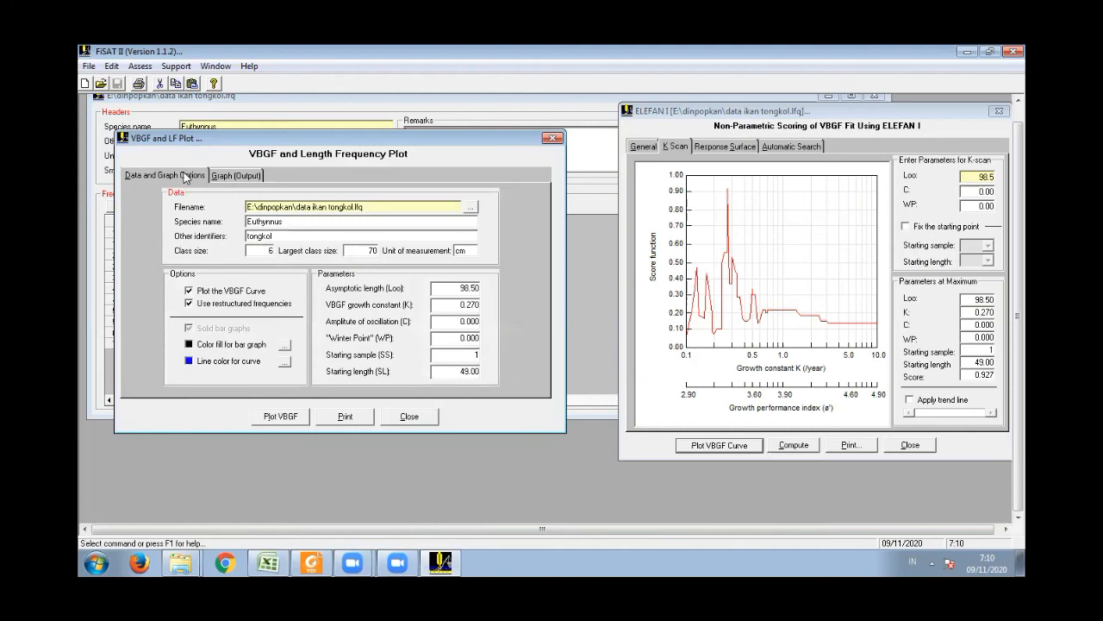
click(189, 304)
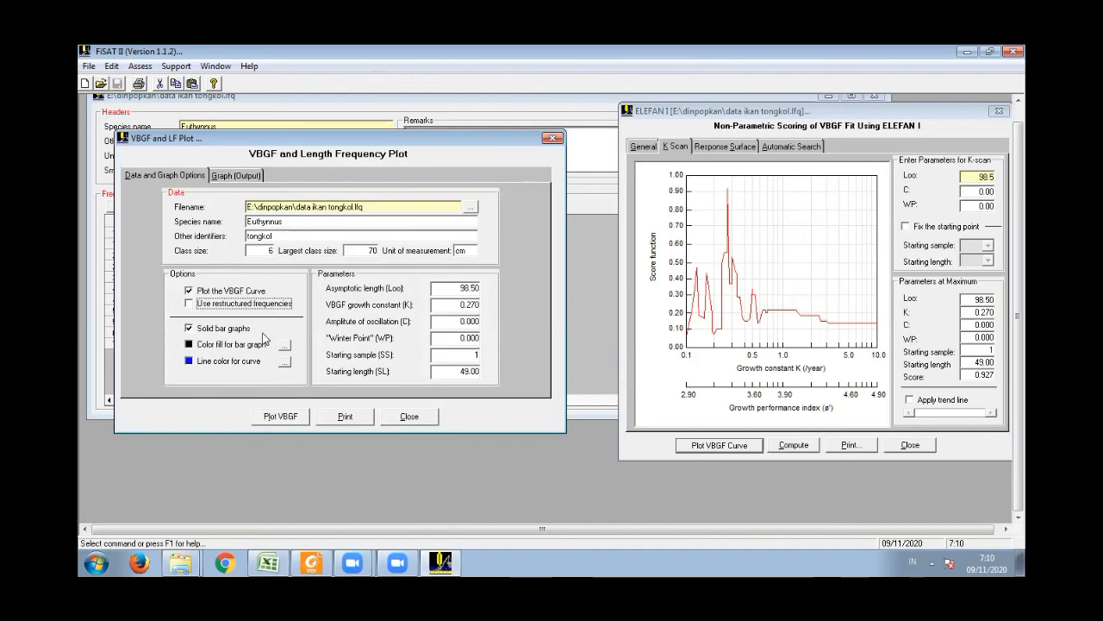
click(282, 418)
click(240, 177)
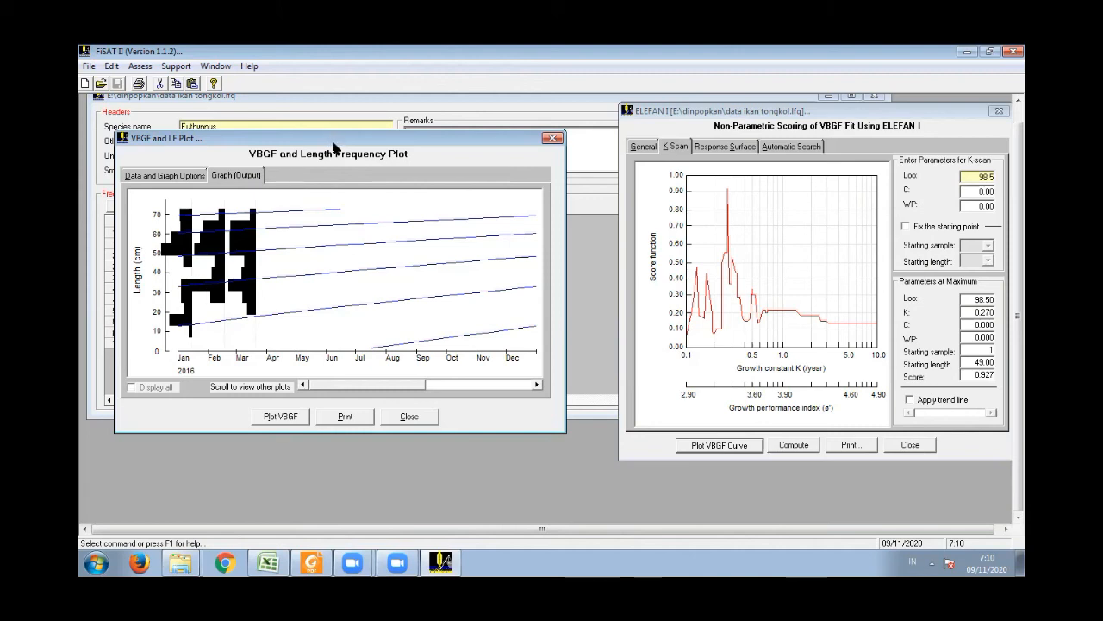
drag(335, 148, 380, 163)
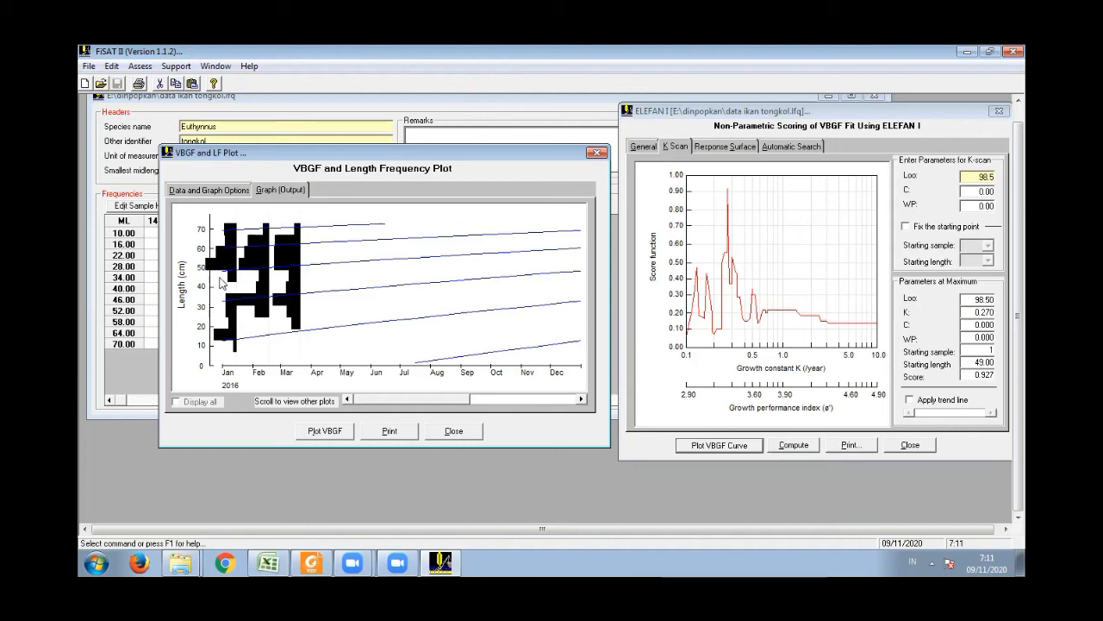
- Print the VBGF plot to file, saving it as the Windows Bitmap "Plot VBGF" in the dinpopkan folder
click(389, 433)
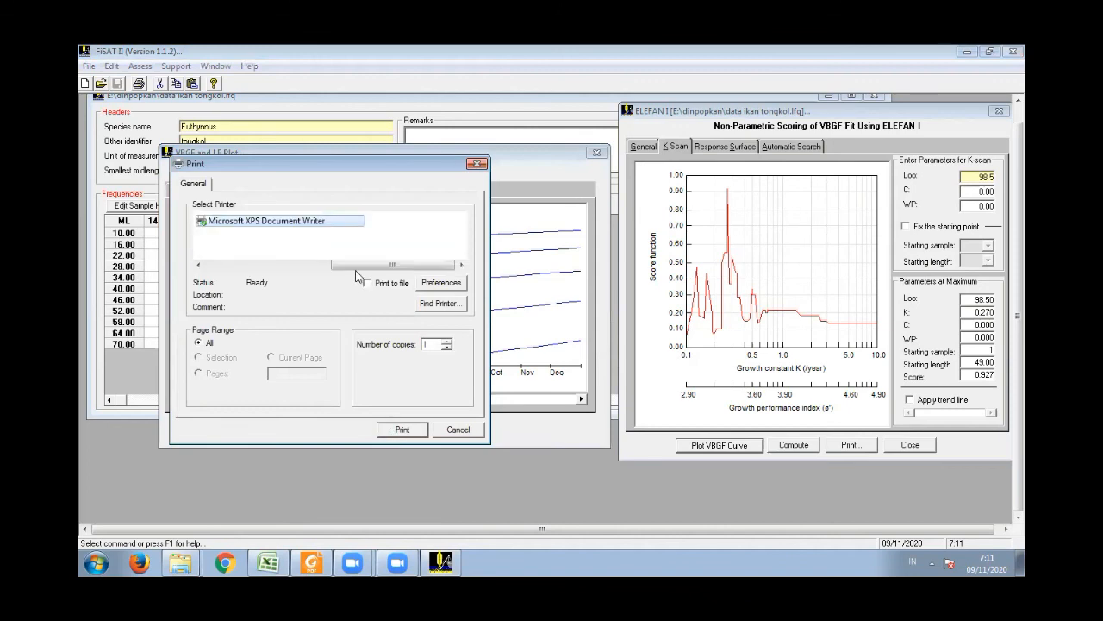
click(367, 284)
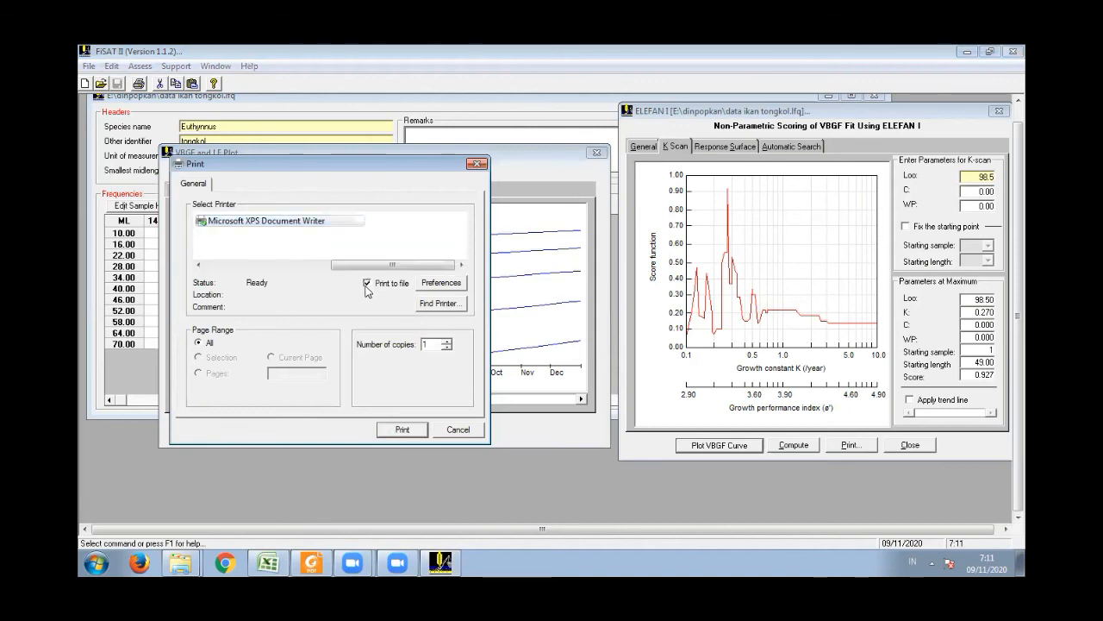
click(400, 430)
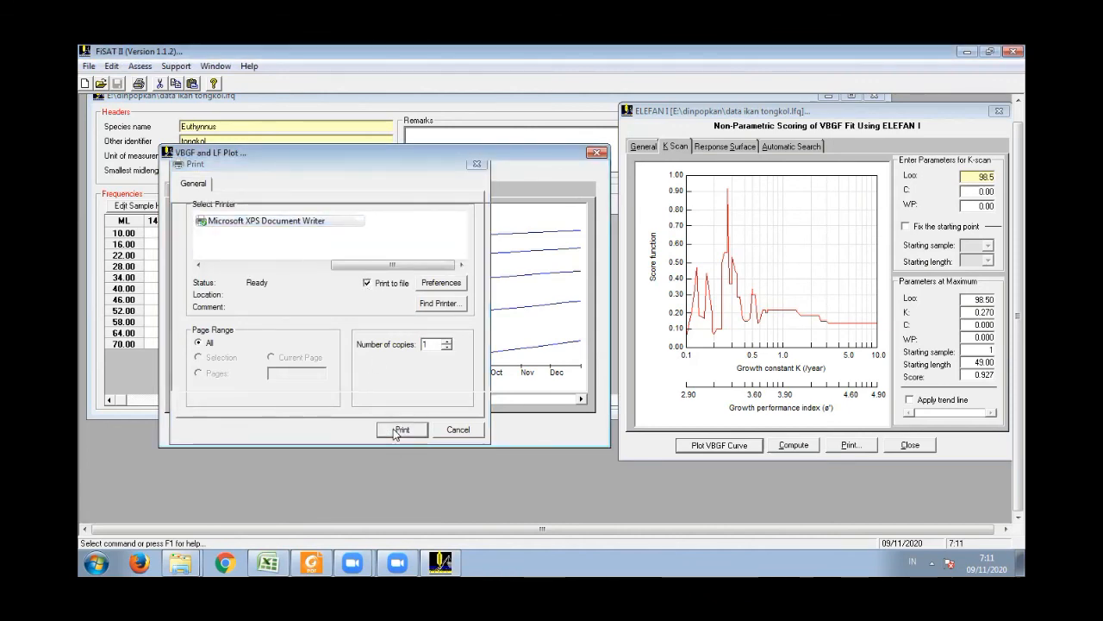
click(293, 392)
click(291, 377)
drag(387, 151, 448, 210)
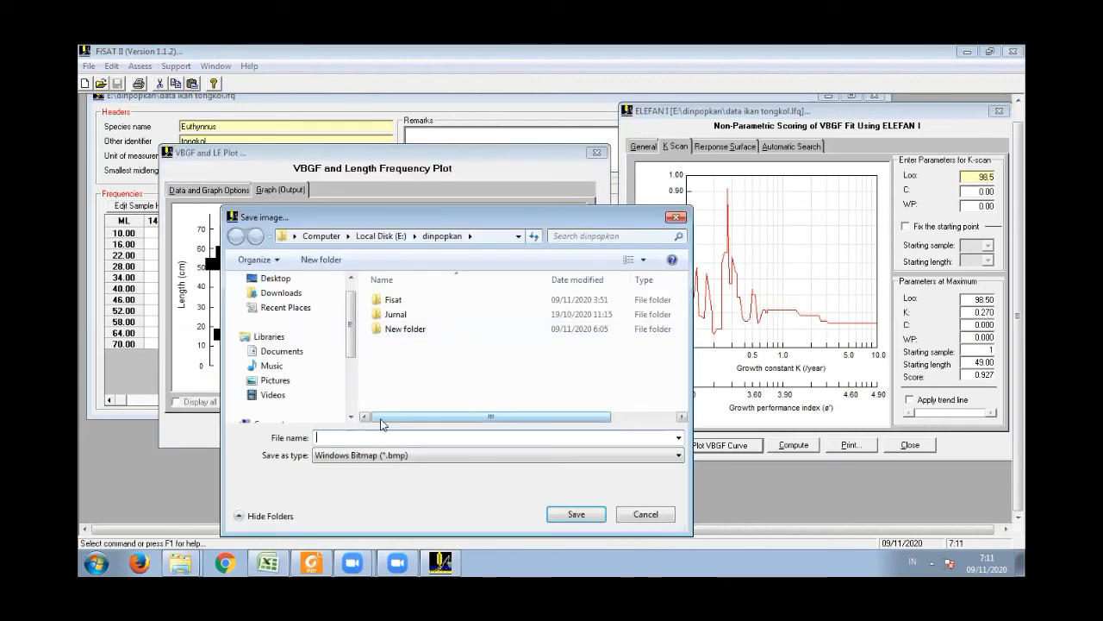
text(Plot VBGF)
click(584, 515)
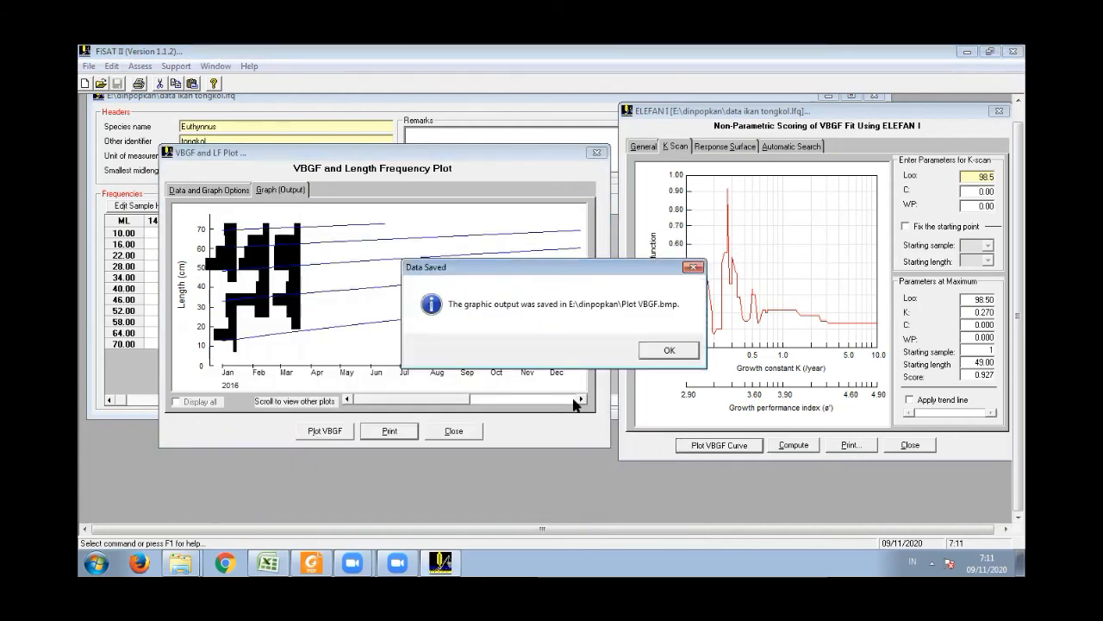
click(670, 350)
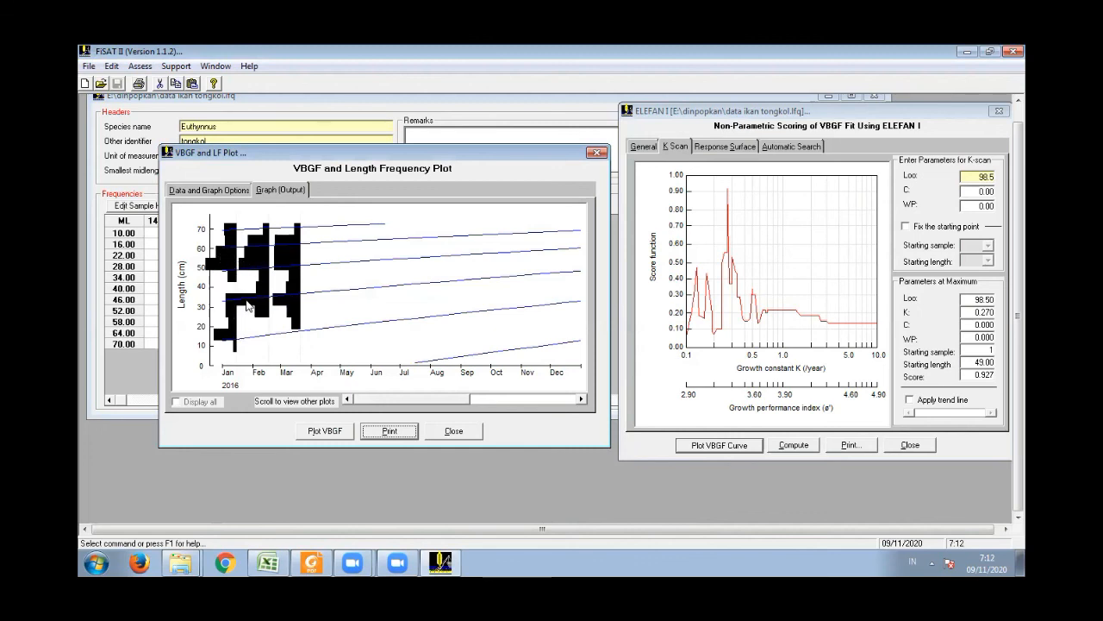
- Turn restructured frequencies back on in the plot options and return to the output graph
click(231, 200)
click(234, 319)
click(280, 191)
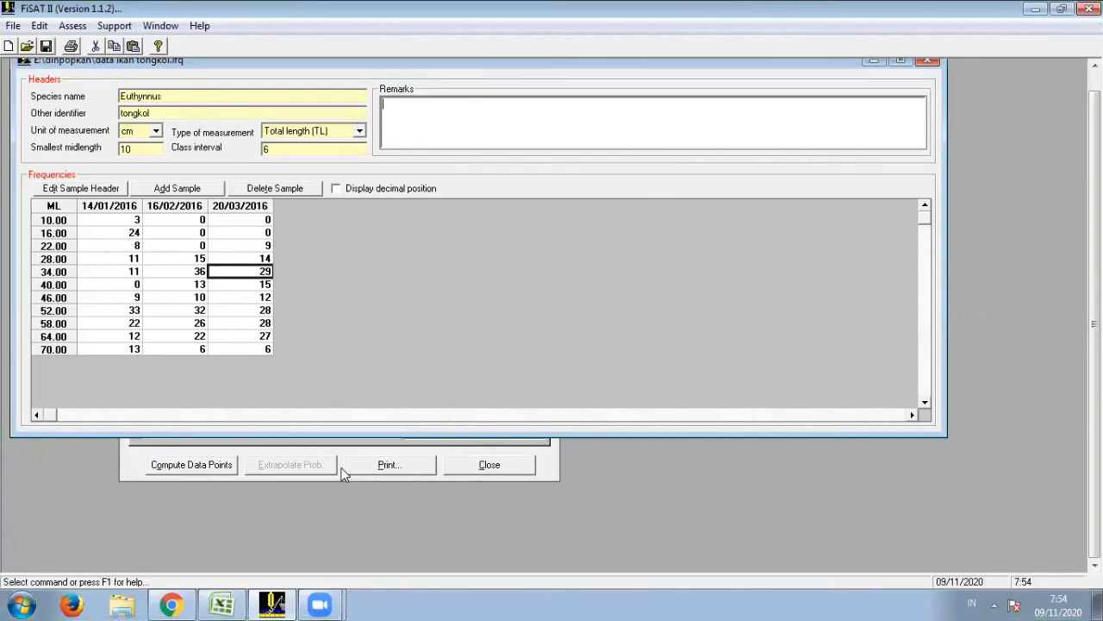
- Close the leftover analysis window and open the Length-converted Catch Curve under Z from Steady-state Sample mortality estimation
click(478, 465)
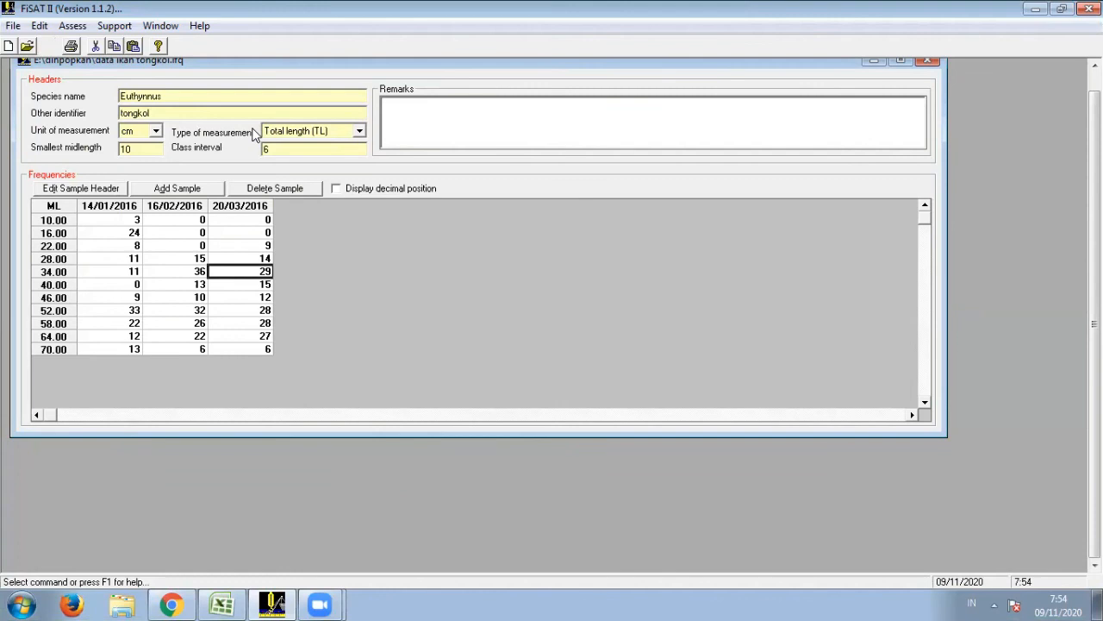
click(77, 26)
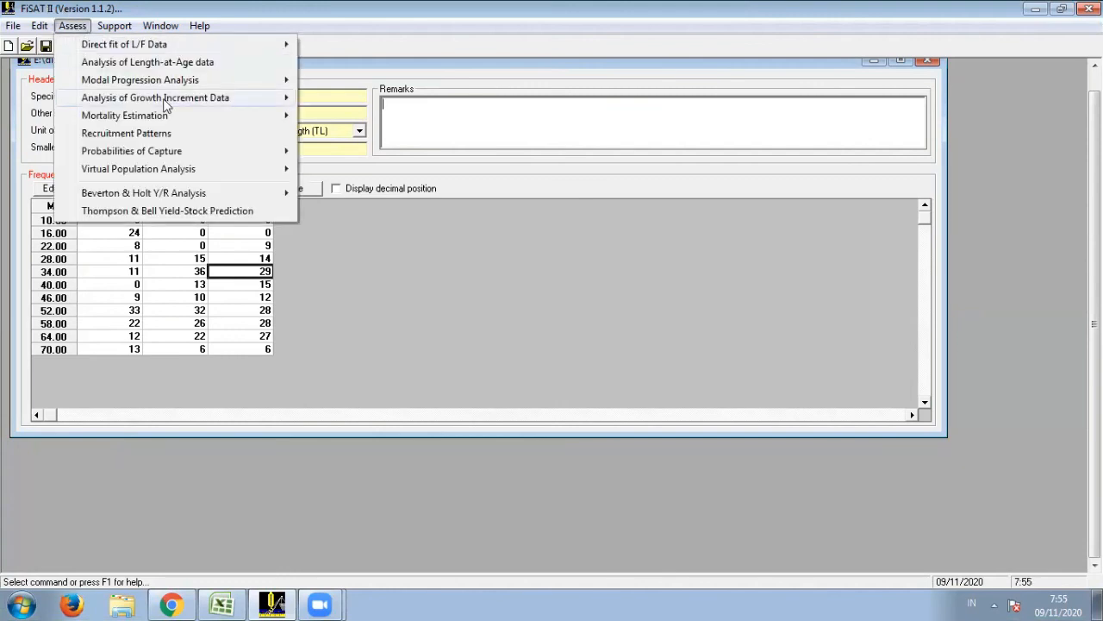
mouse_move(168, 123)
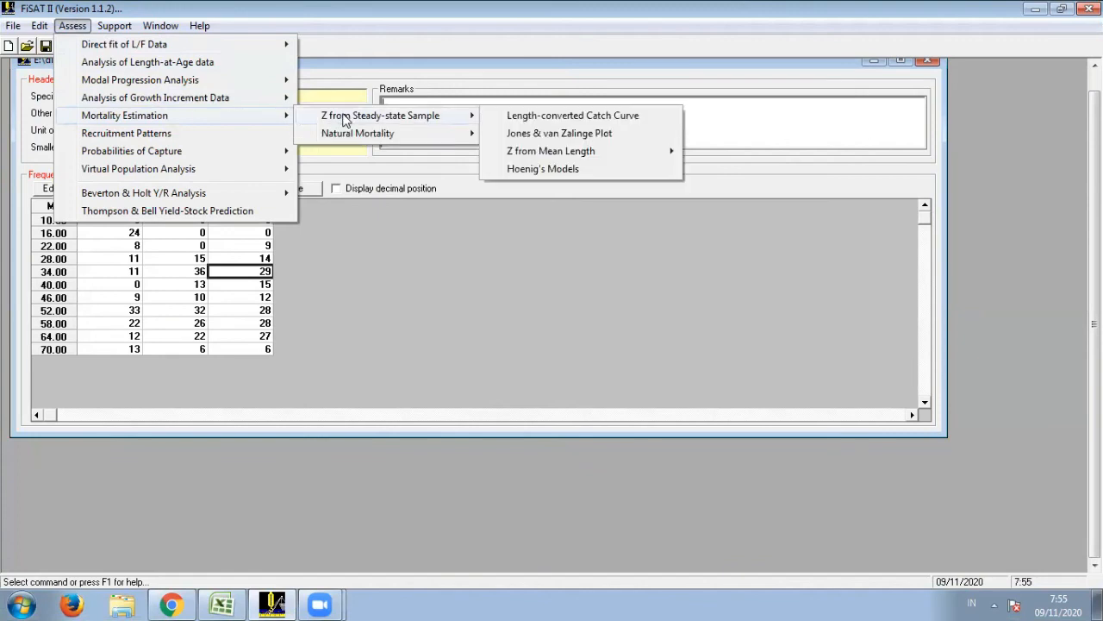
mouse_move(479, 118)
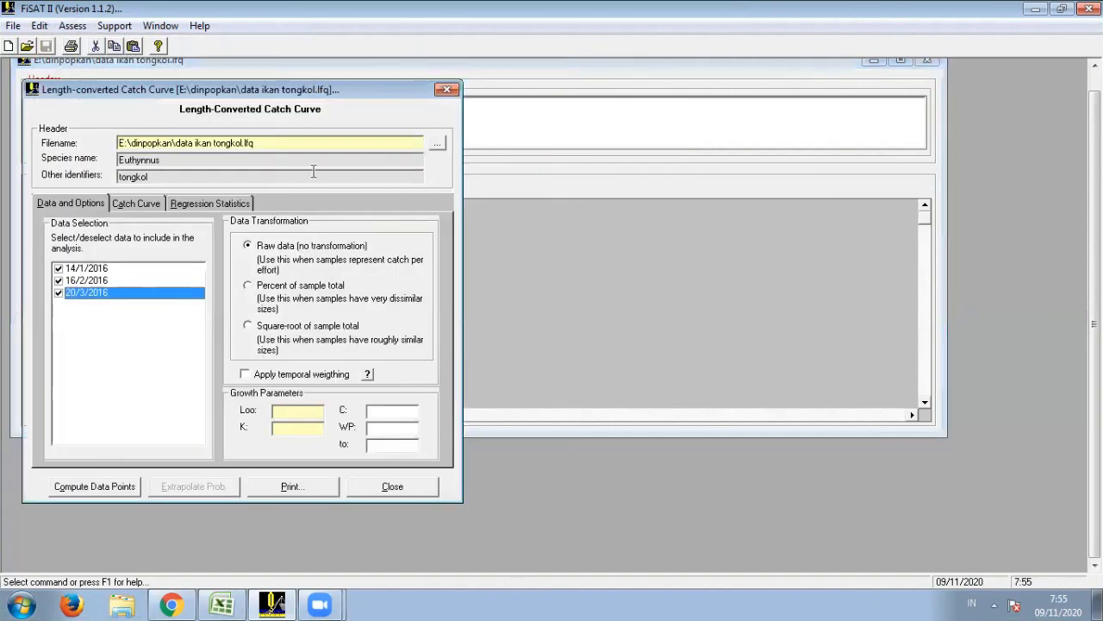
- Look up Sampel 1 in the Excel workbook, set the catch curve's Loo to 98.5 and K to 0.51, and compute the data points
click(135, 203)
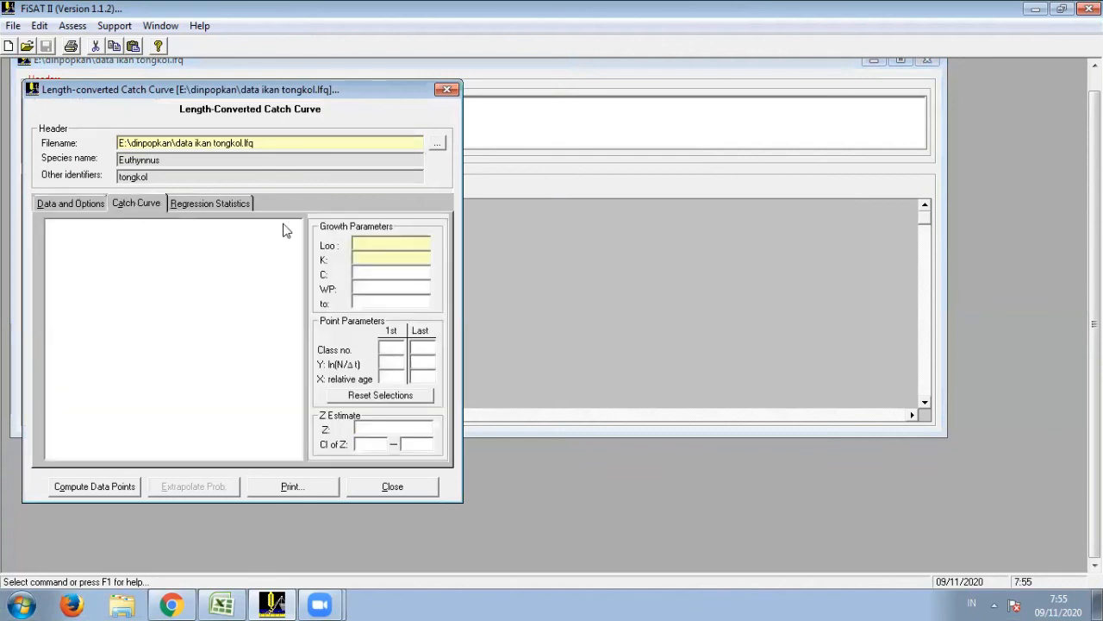
click(365, 245)
mouse_move(227, 601)
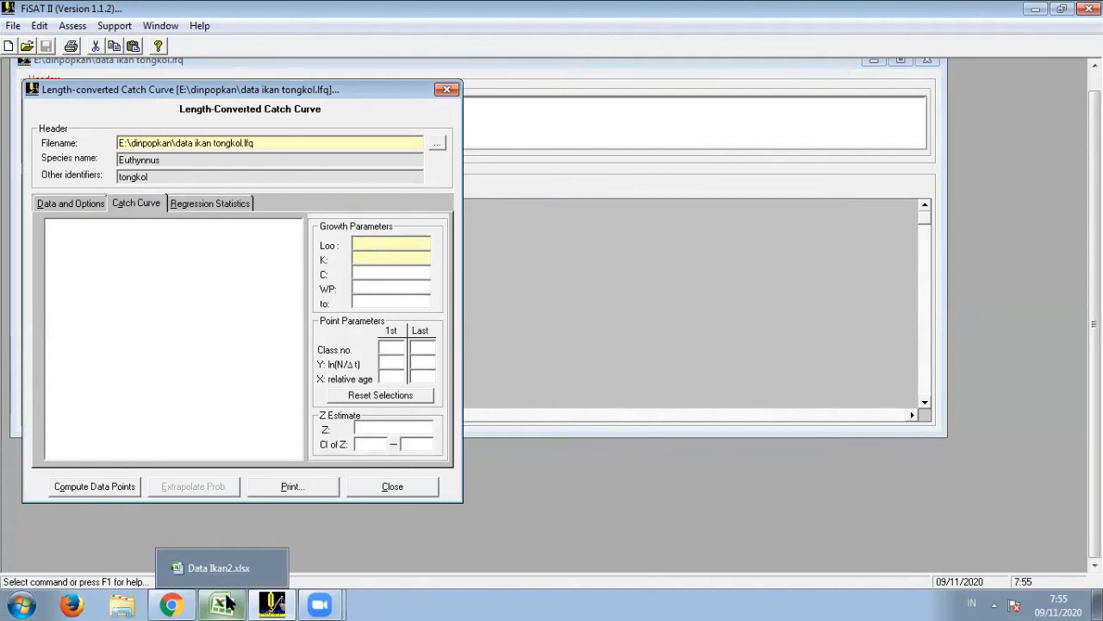
click(218, 568)
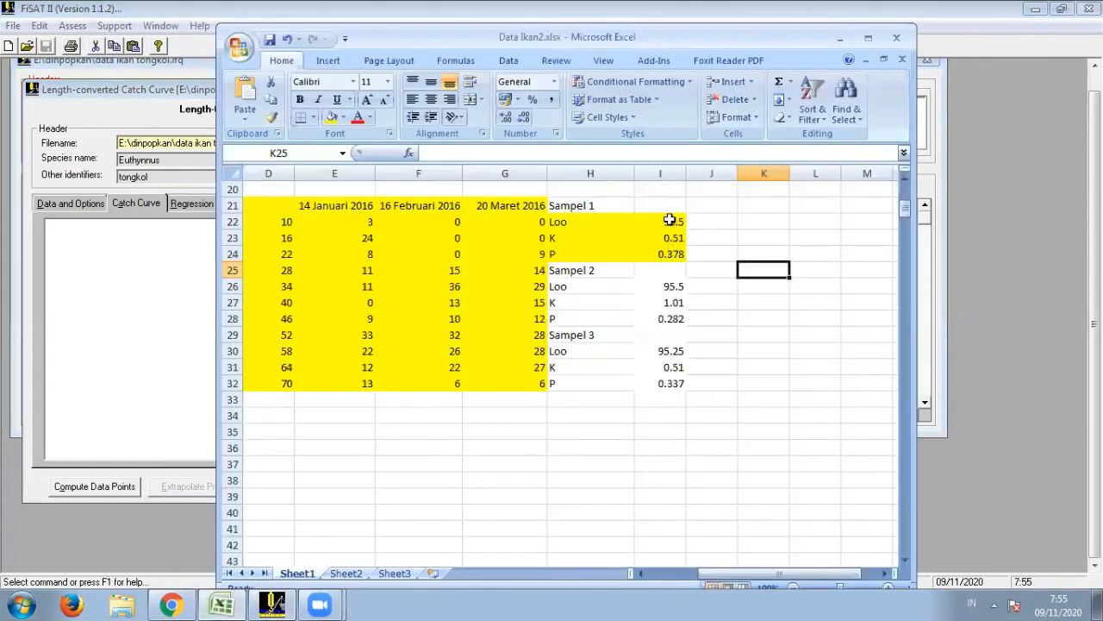
click(96, 382)
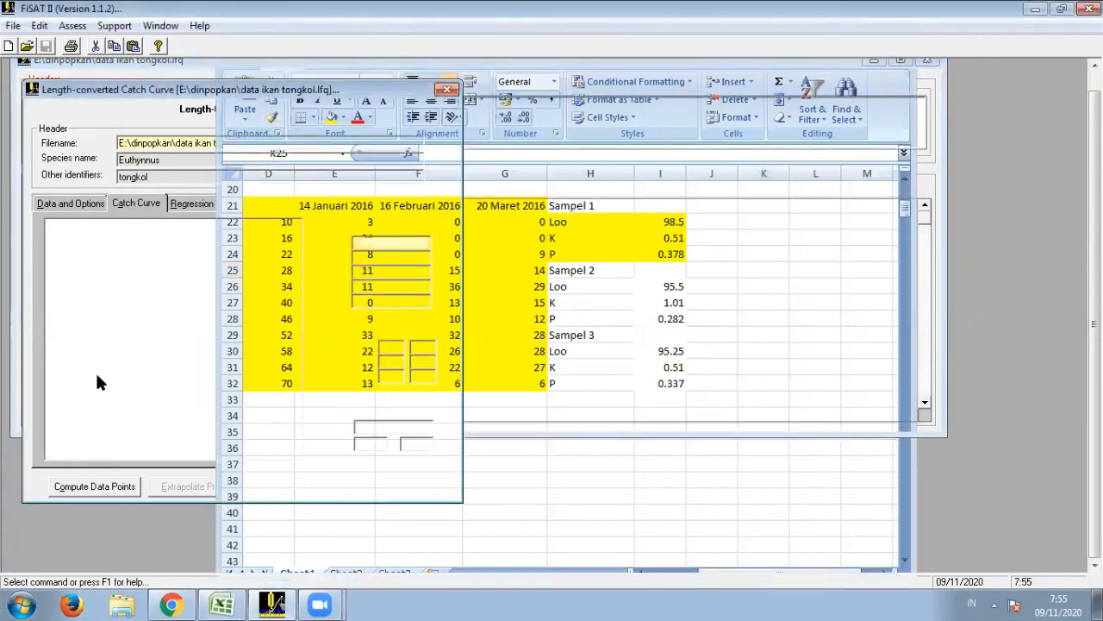
click(705, 356)
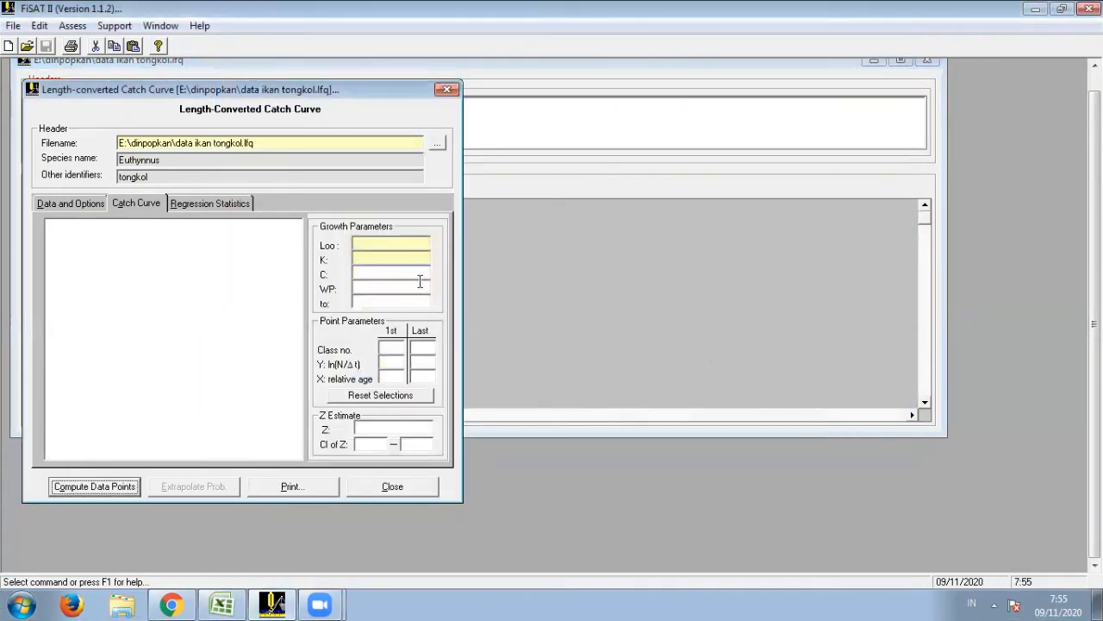
click(426, 244)
text(98.5)
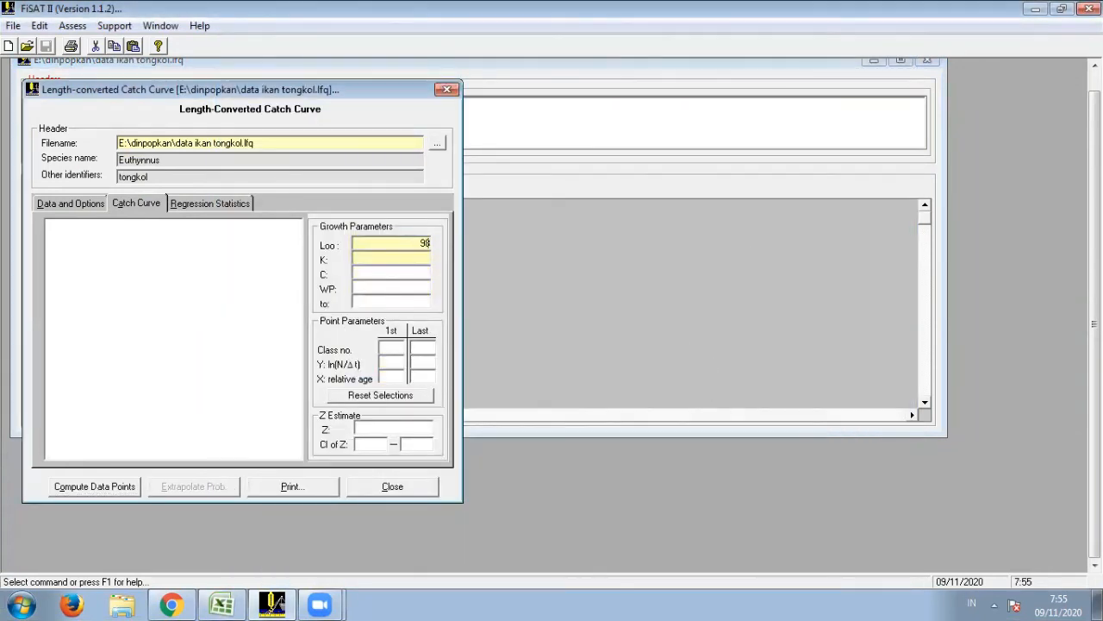
click(425, 258)
text(0.51)
click(114, 485)
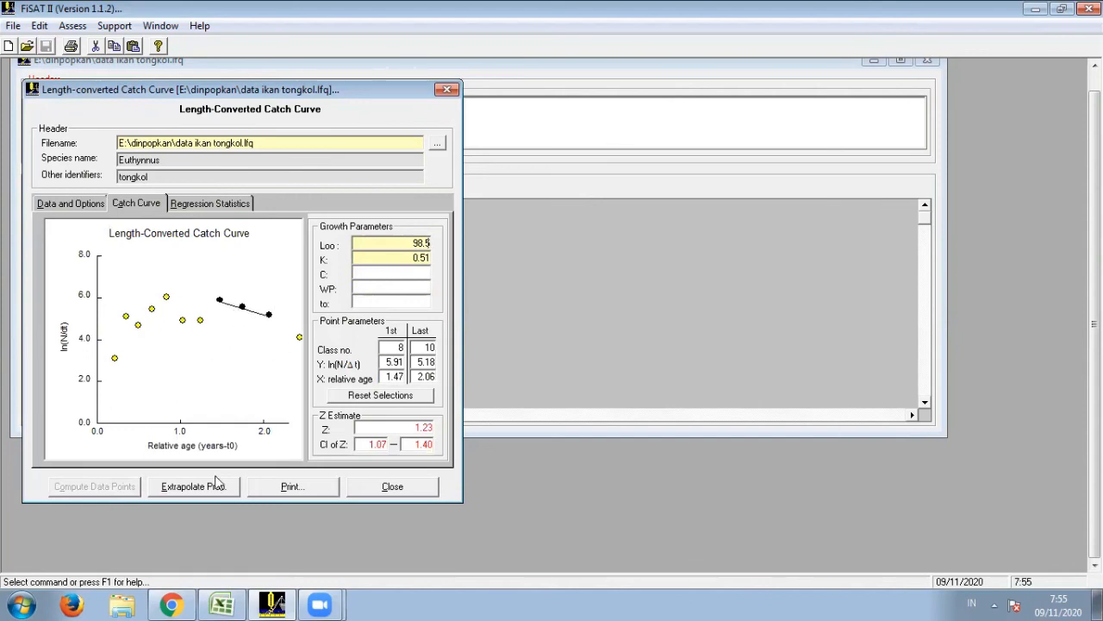
- Extrapolate the capture probabilities from the catch curve using a mean annual habitat temperature of 29
click(190, 487)
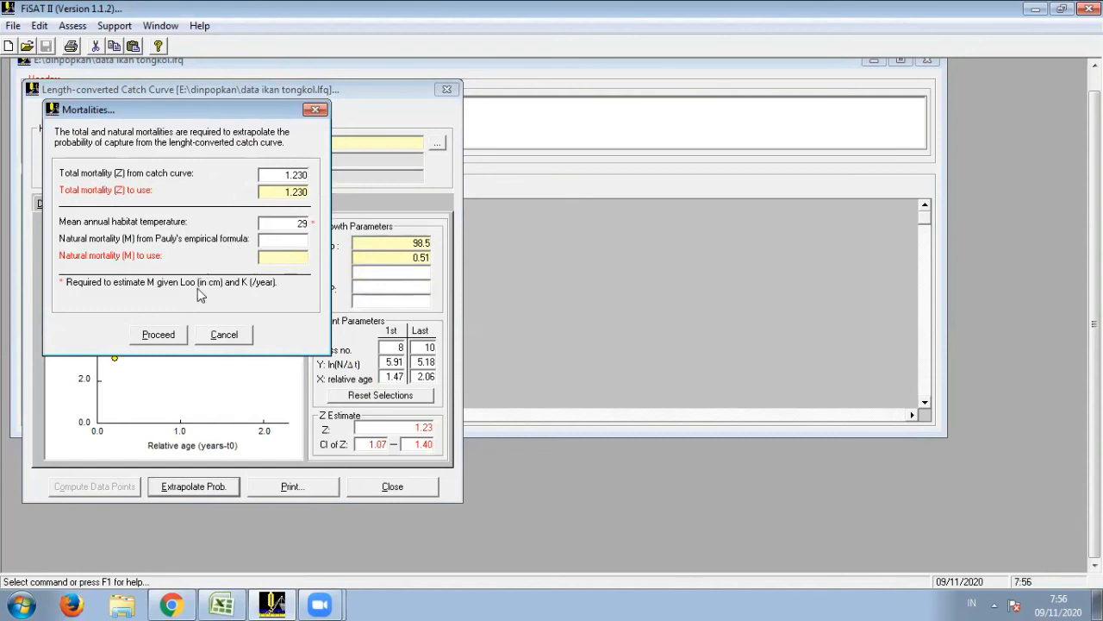
click(162, 335)
click(162, 335)
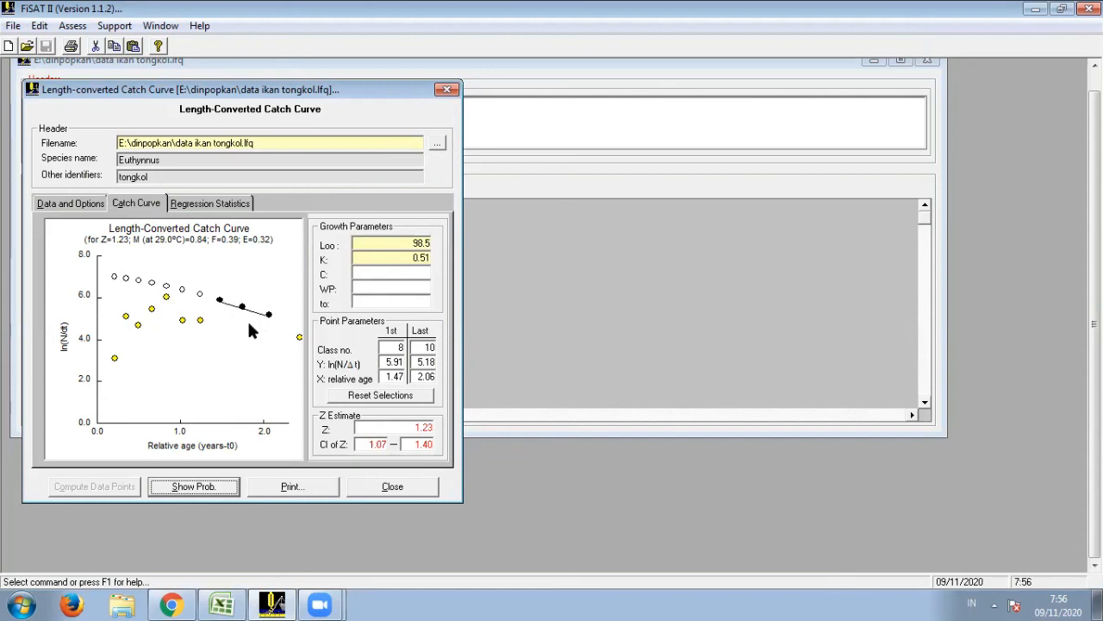
- Print the catch curve to file, replacing the Windows Bitmap "Plot mortality.bmp" in the dinpopkan folder
click(291, 487)
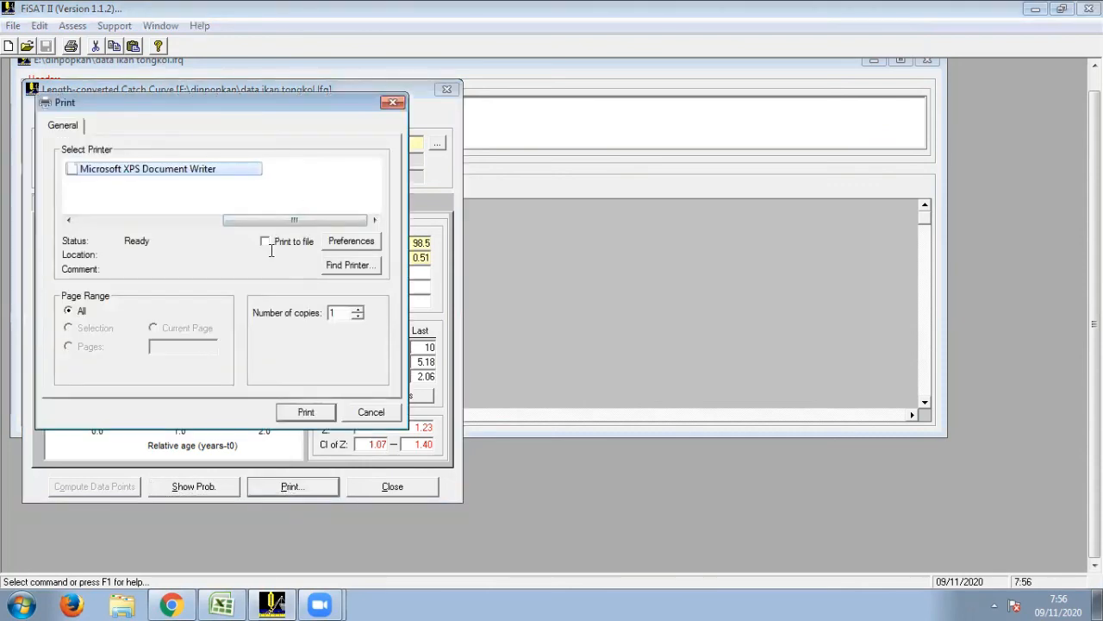
click(266, 243)
click(306, 412)
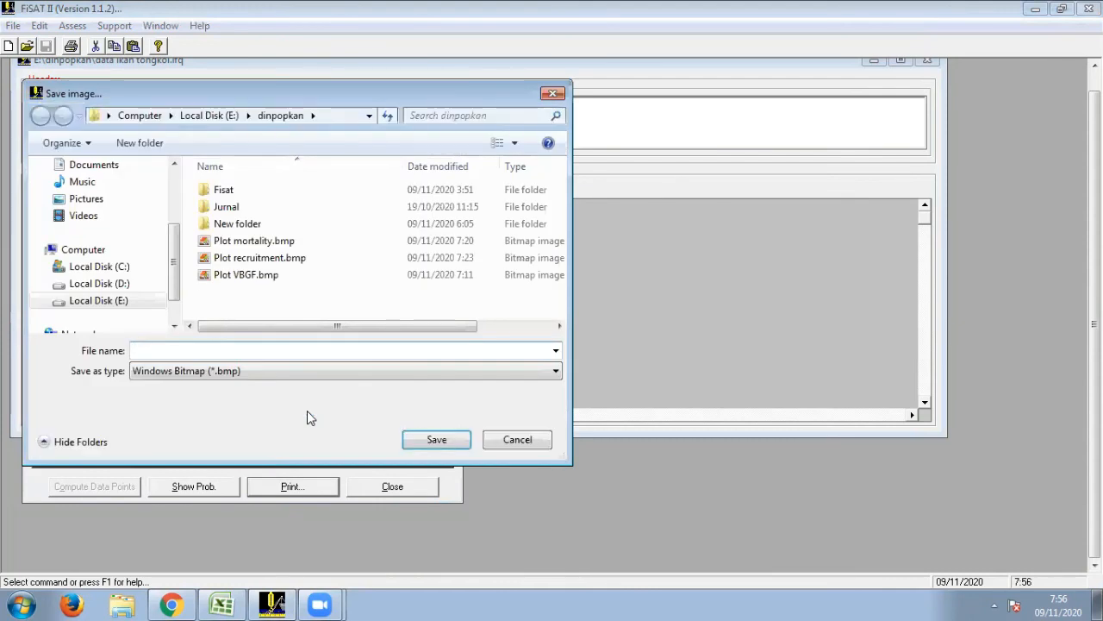
click(278, 241)
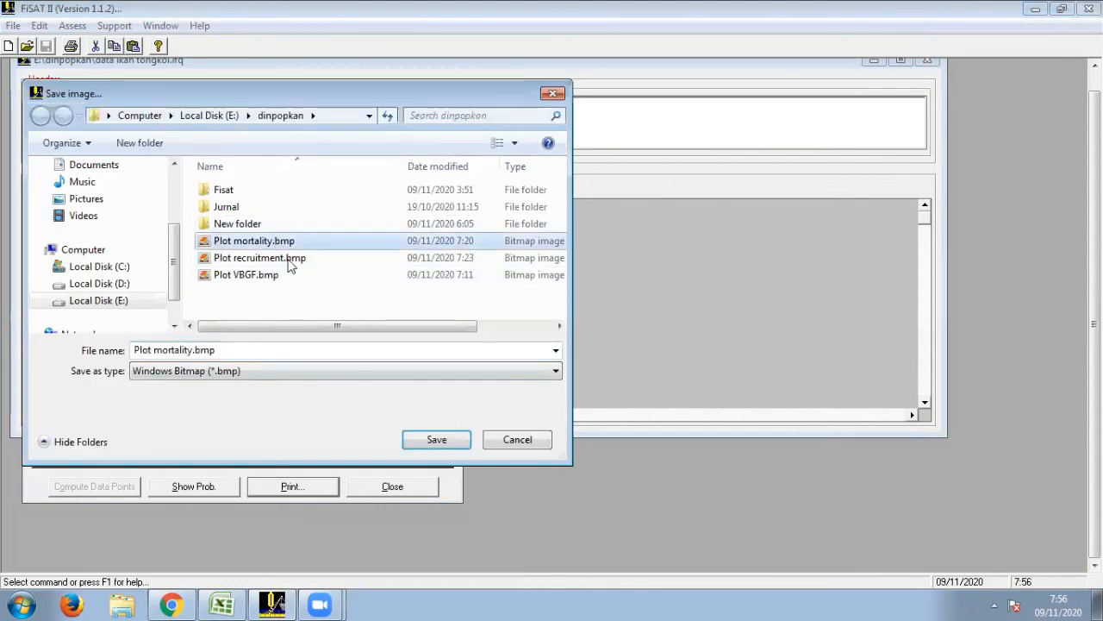
click(436, 440)
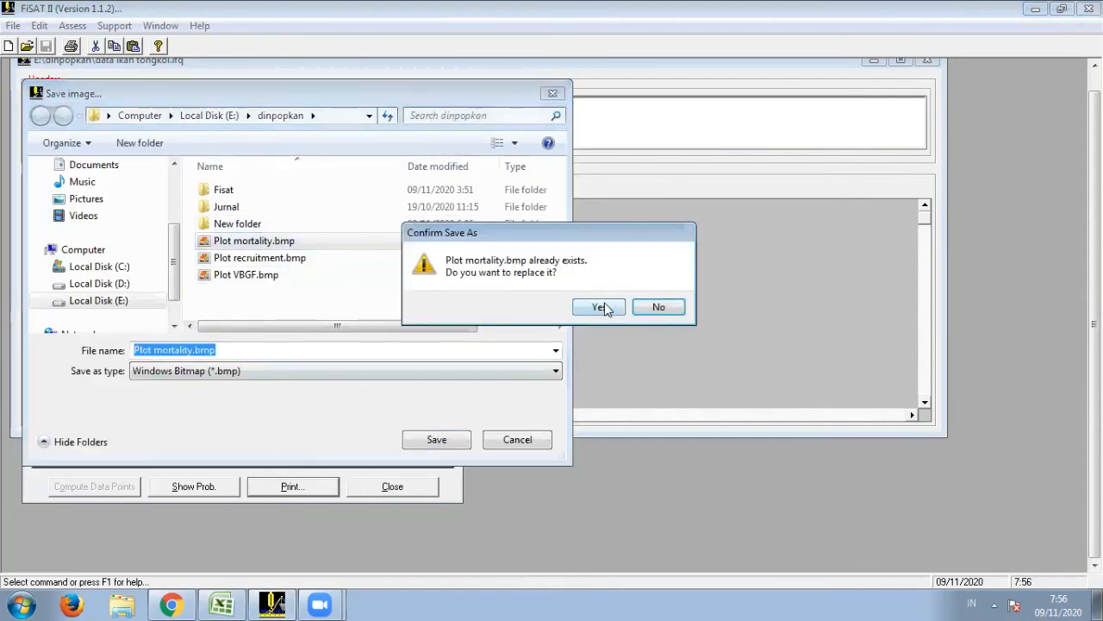
click(603, 308)
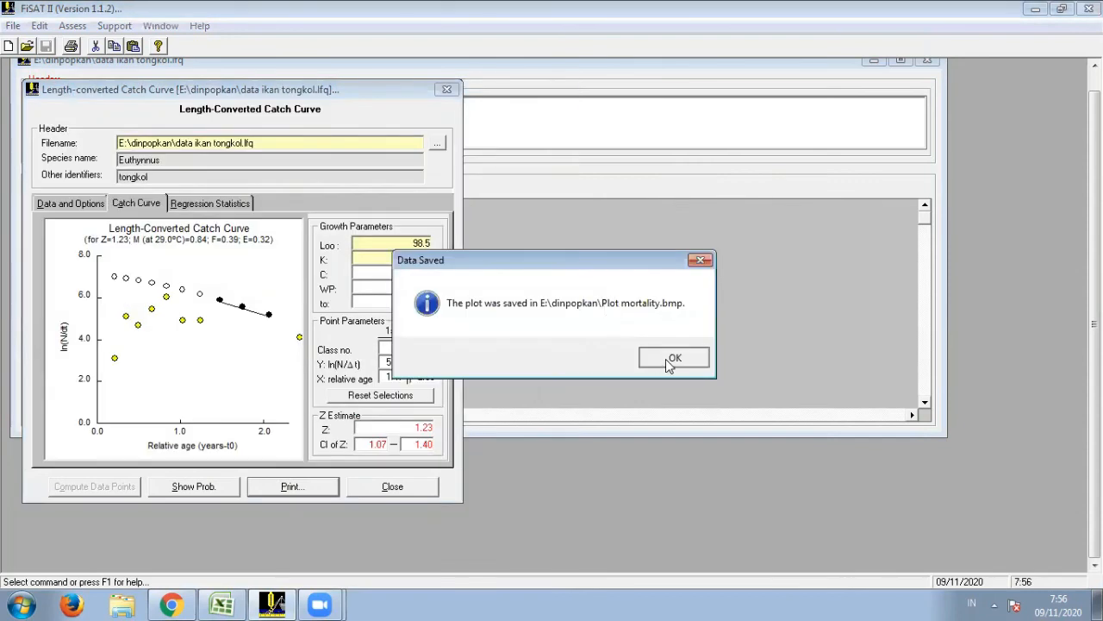
click(671, 360)
- Close the Length-converted Catch Curve and open the growth parameter inputs of the Recruitment Patterns assessment
click(373, 490)
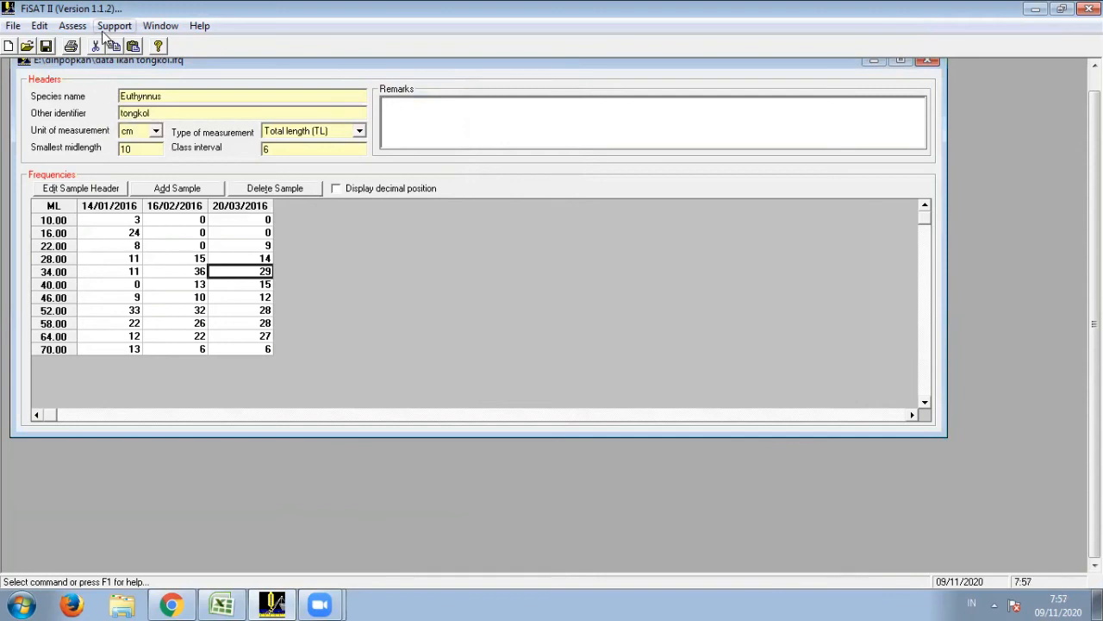
click(73, 26)
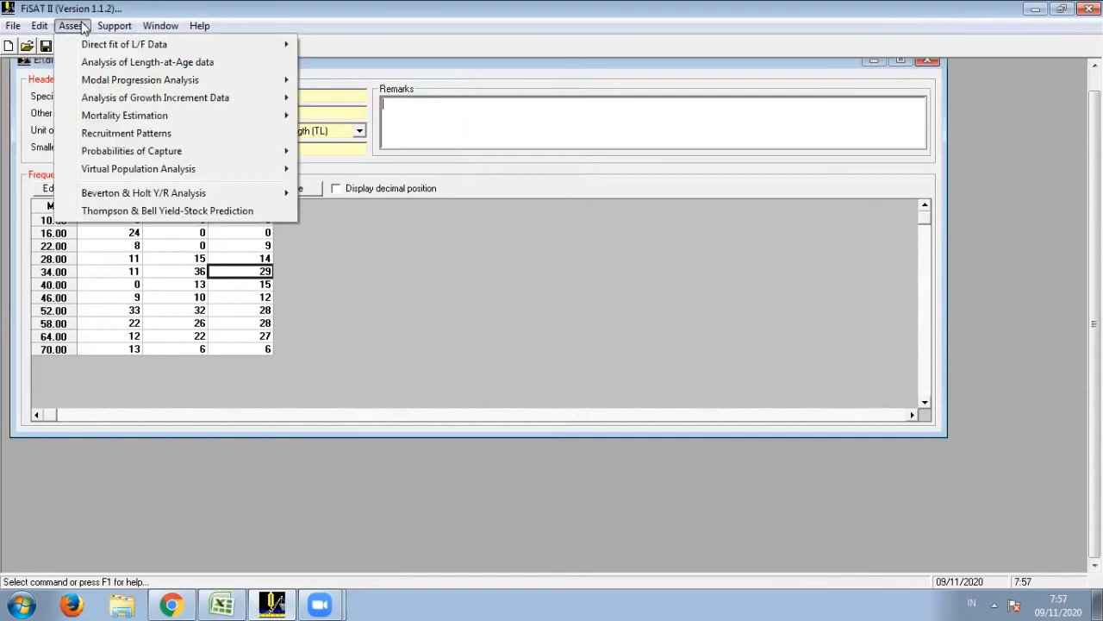
click(201, 136)
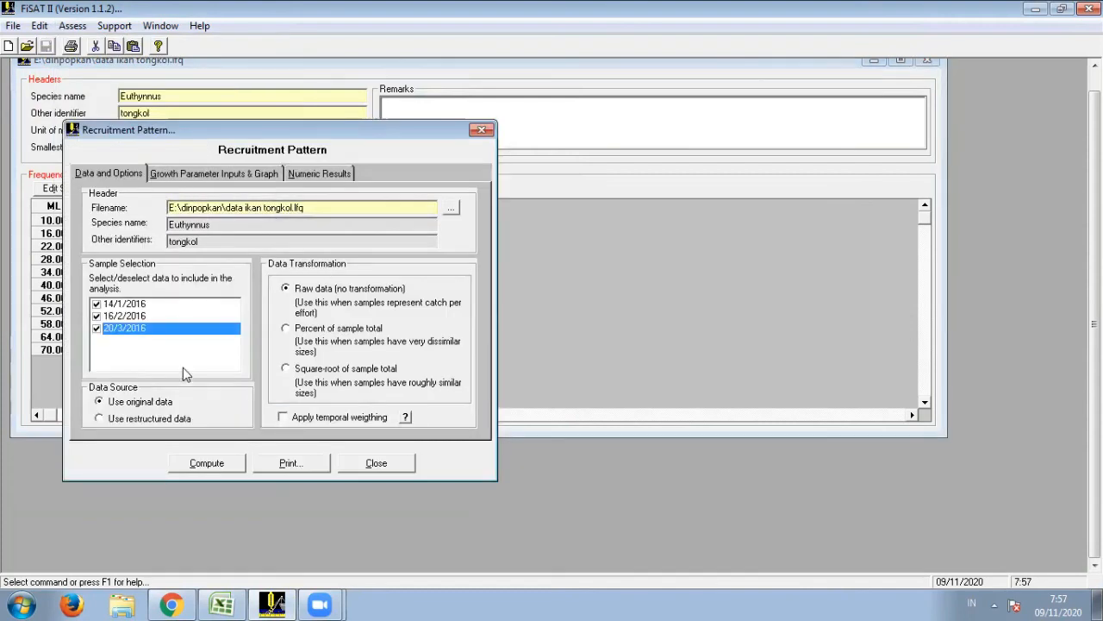
click(204, 172)
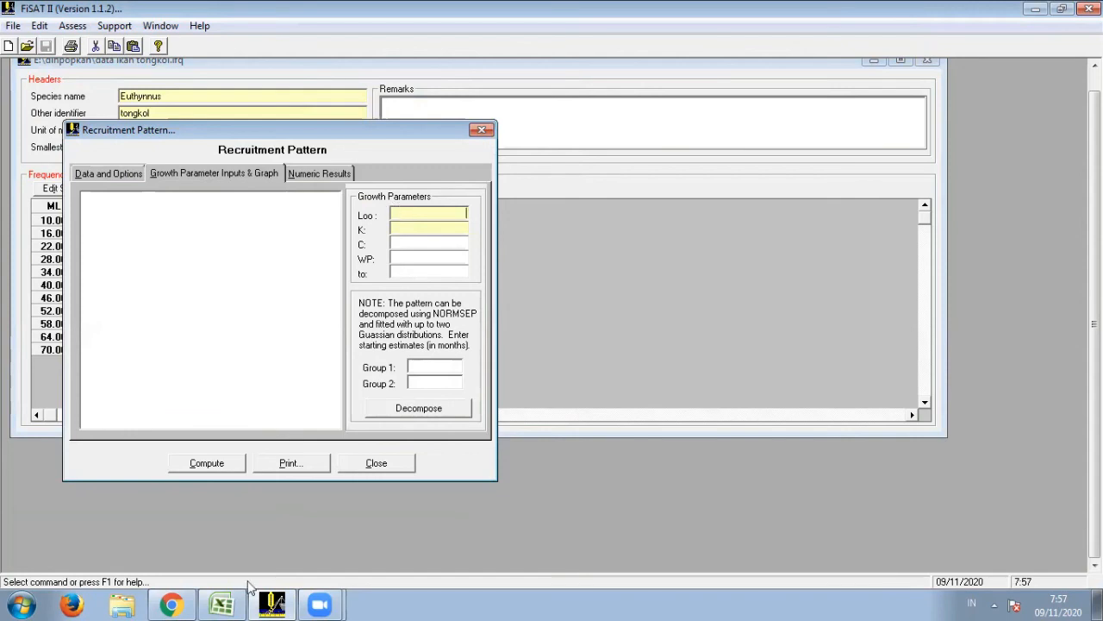
- Set the recruitment pattern's Loo to 98.5 and K to 0.51, checking the Excel workbook, and compute the pattern
click(226, 603)
click(226, 603)
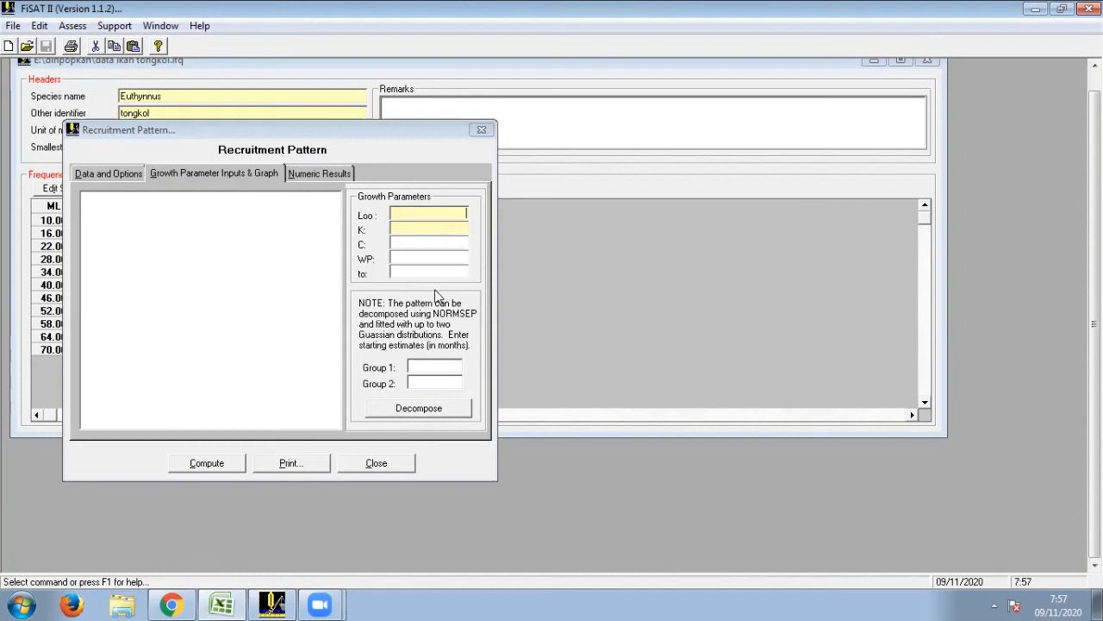
click(465, 212)
text(.5)
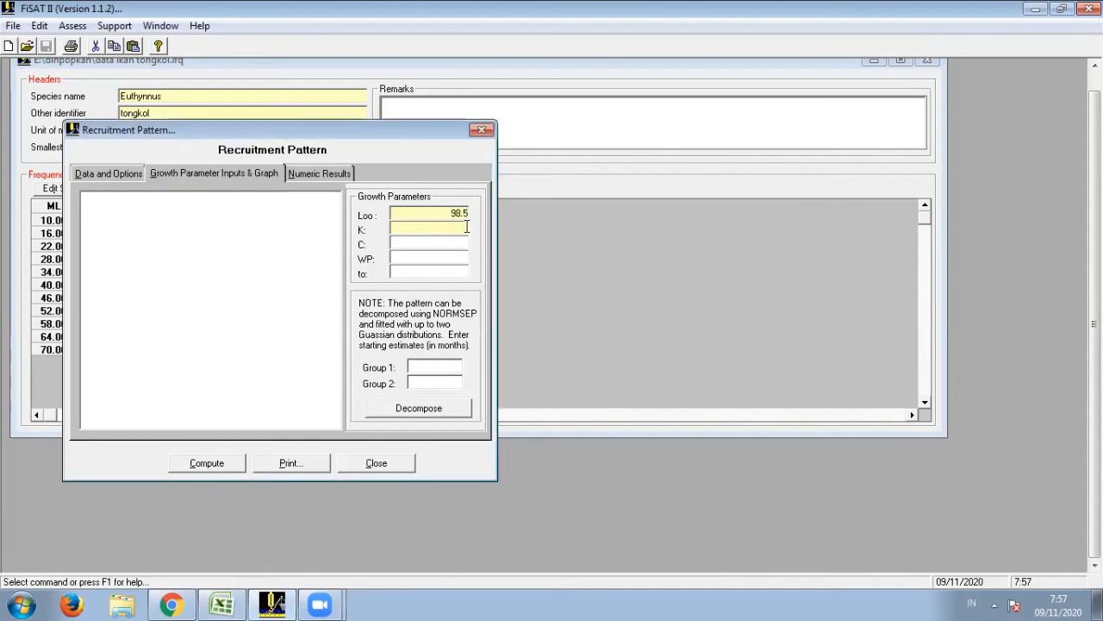
click(235, 604)
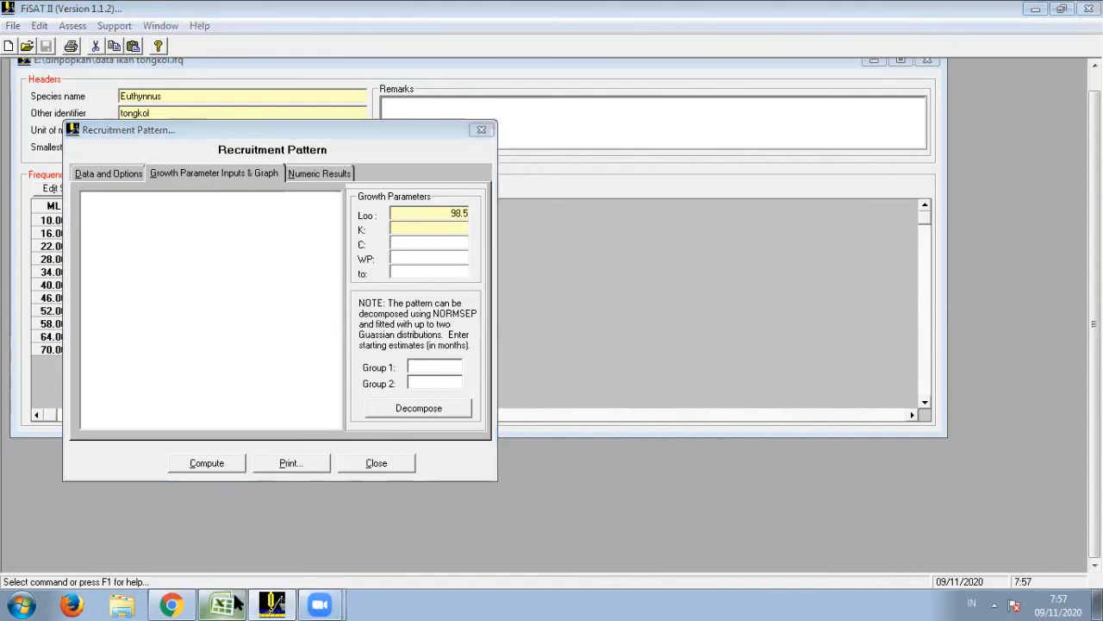
click(234, 604)
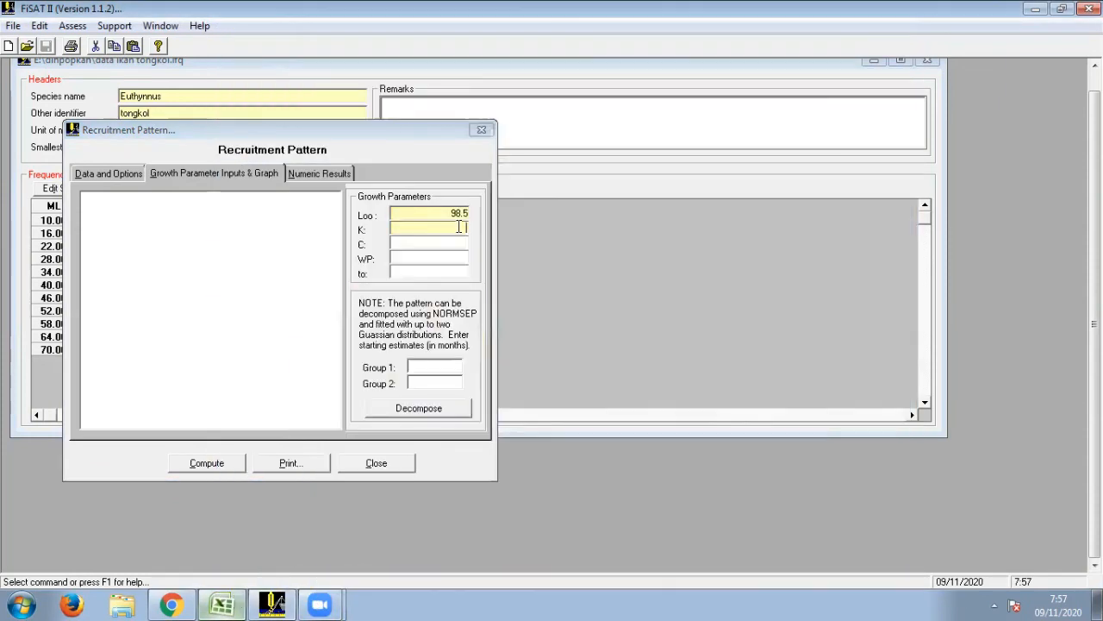
click(452, 225)
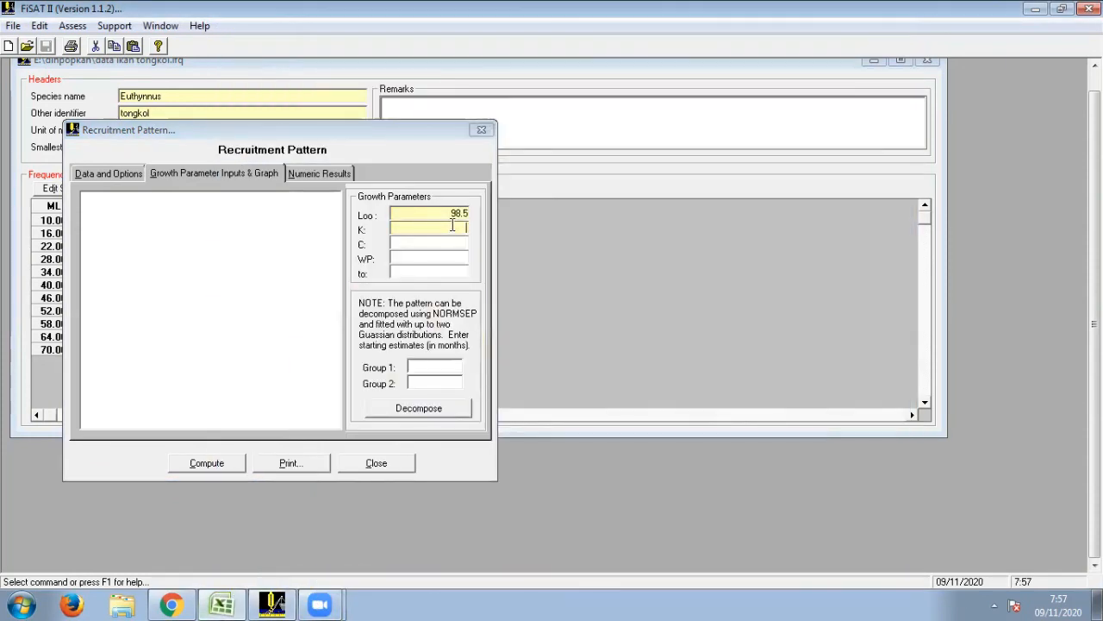
text(0.51)
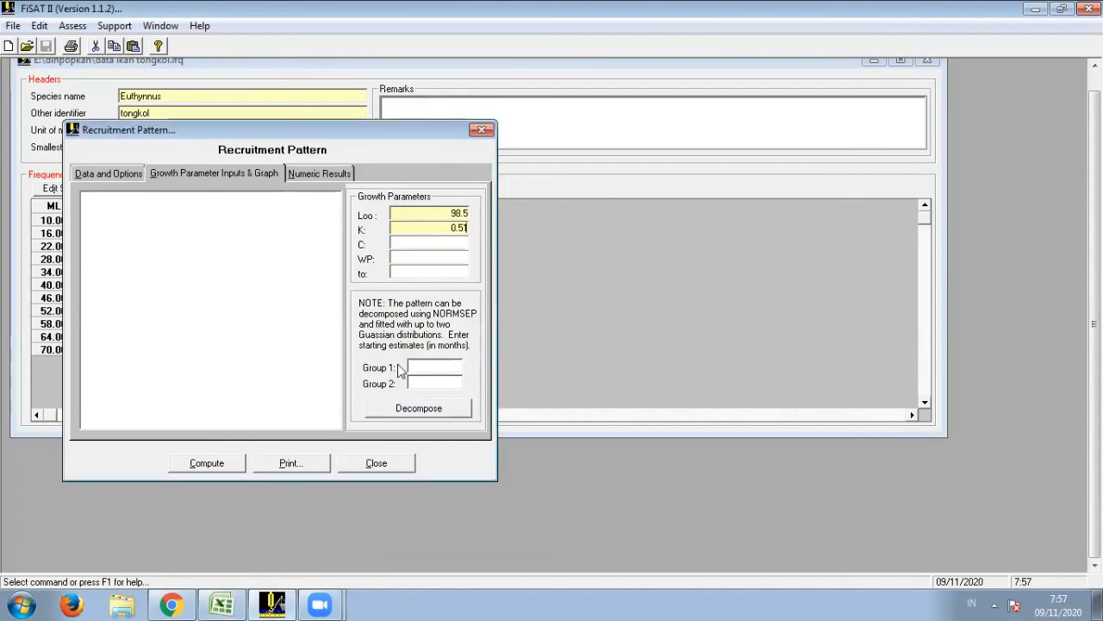
click(222, 466)
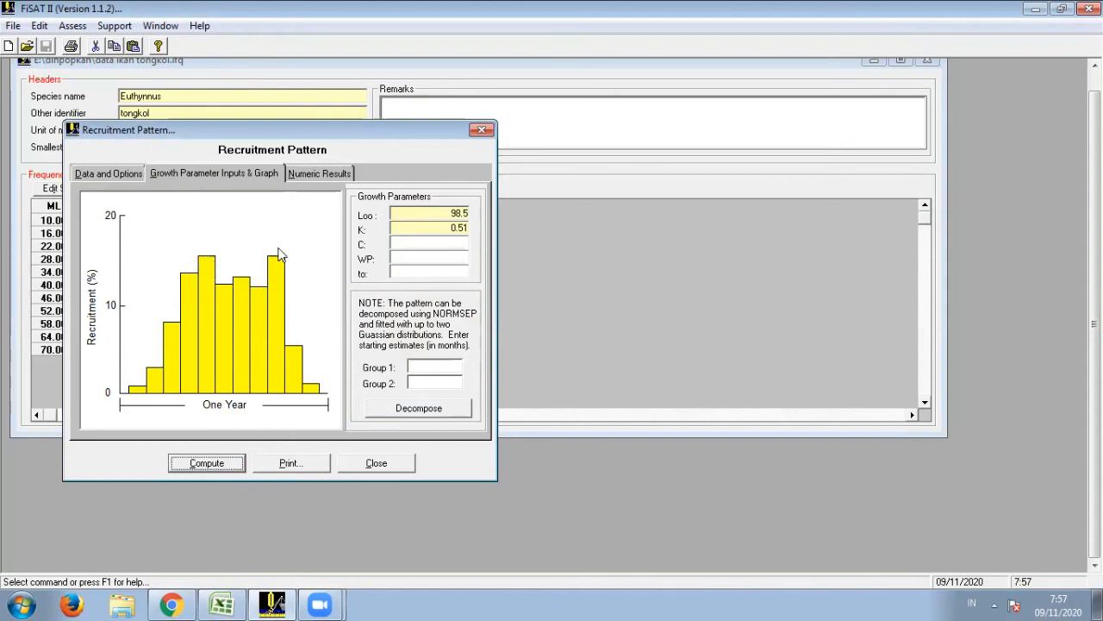
- Copy Month 5's percent recruitment from the numeric results into the Group 1 starting estimate and decompose the recruitment pattern
click(314, 176)
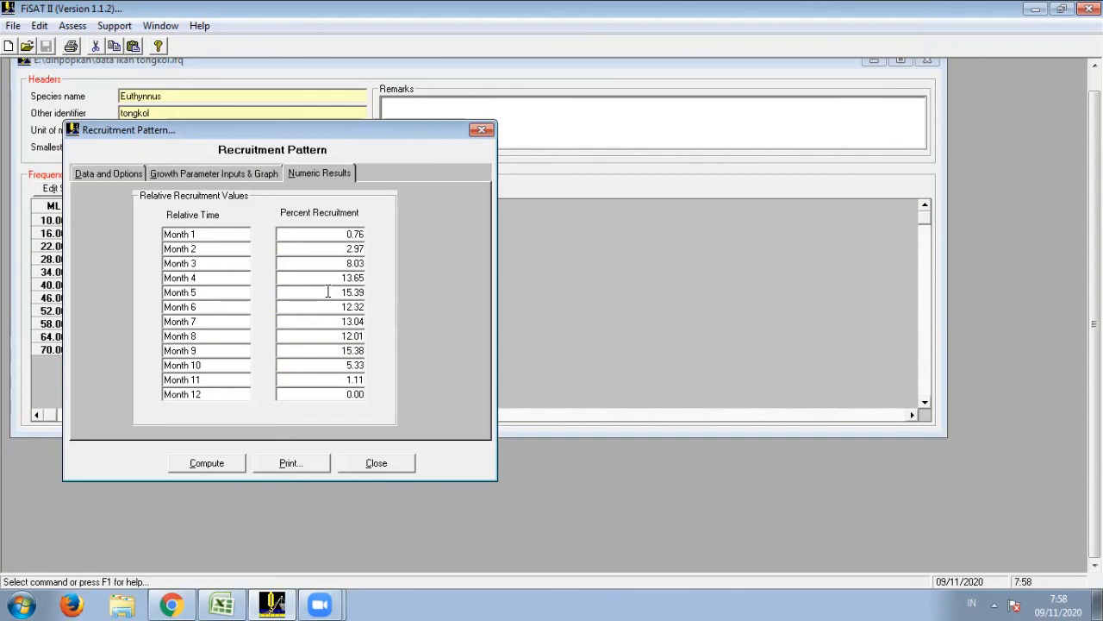
drag(341, 293, 365, 292)
right_click(348, 291)
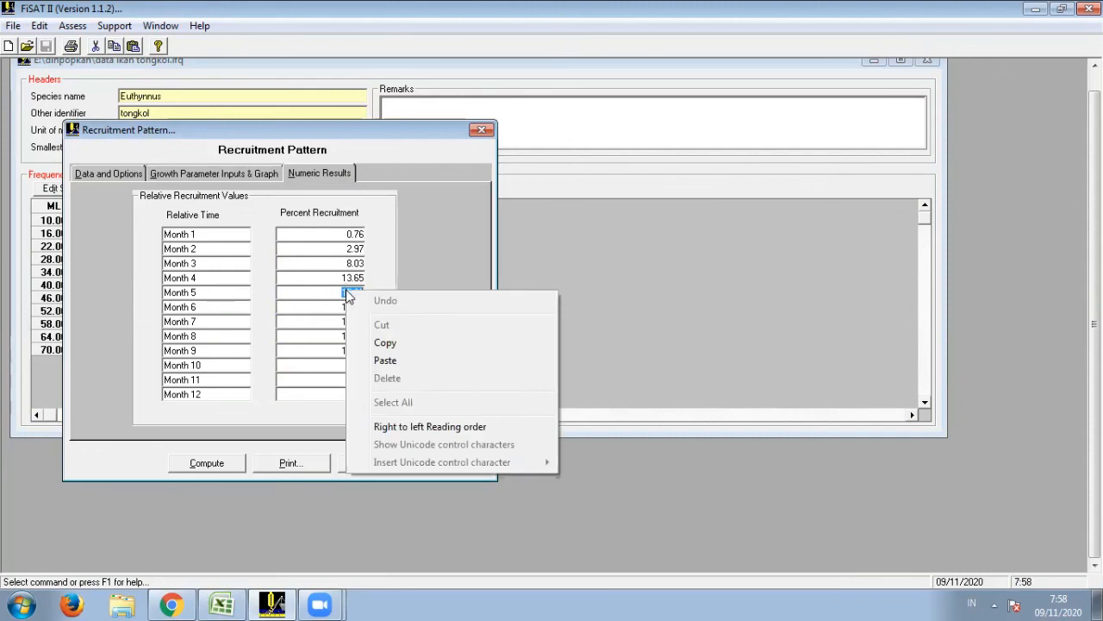
click(388, 343)
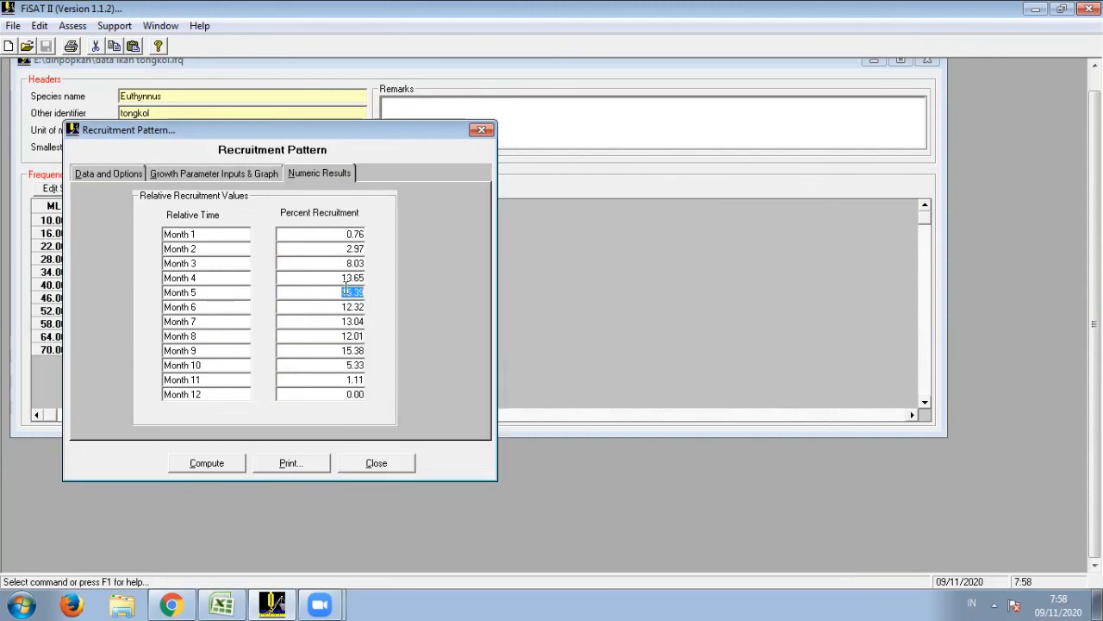
click(197, 175)
click(415, 367)
right_click(415, 366)
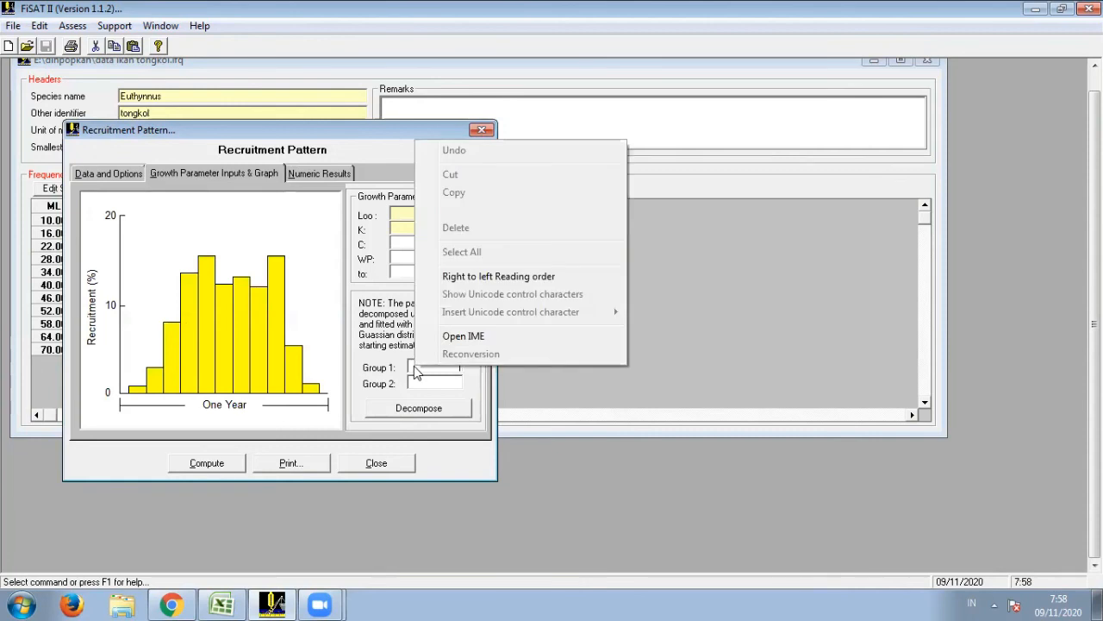
click(454, 209)
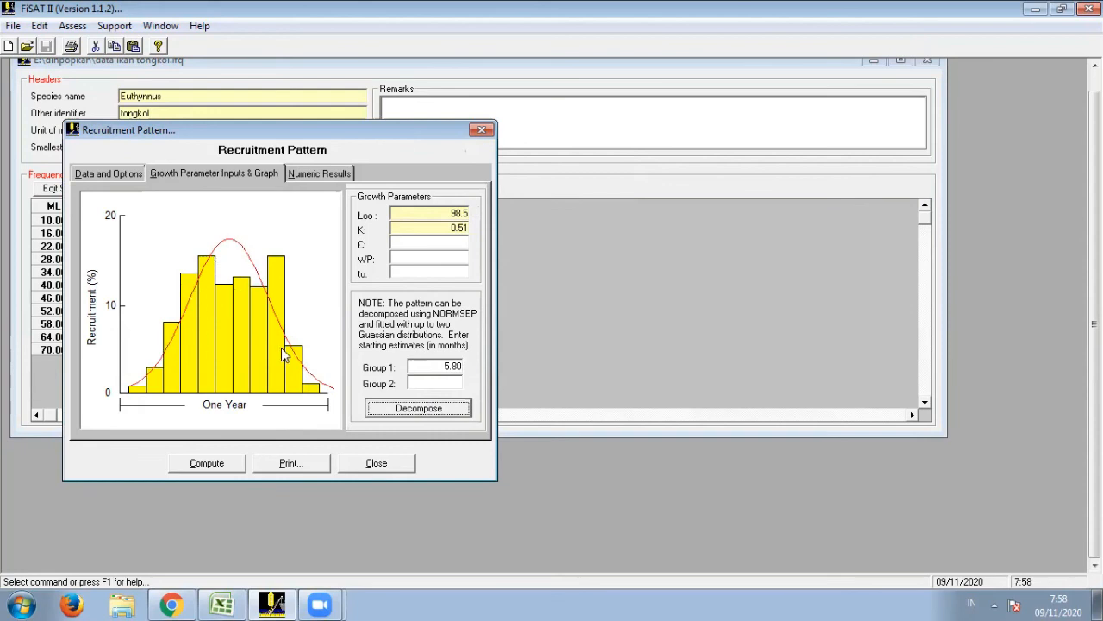
- Print the recruitment plot to file over the existing Windows Bitmap "Plot recruitment.bmp" in the dinpopkan folder
click(298, 463)
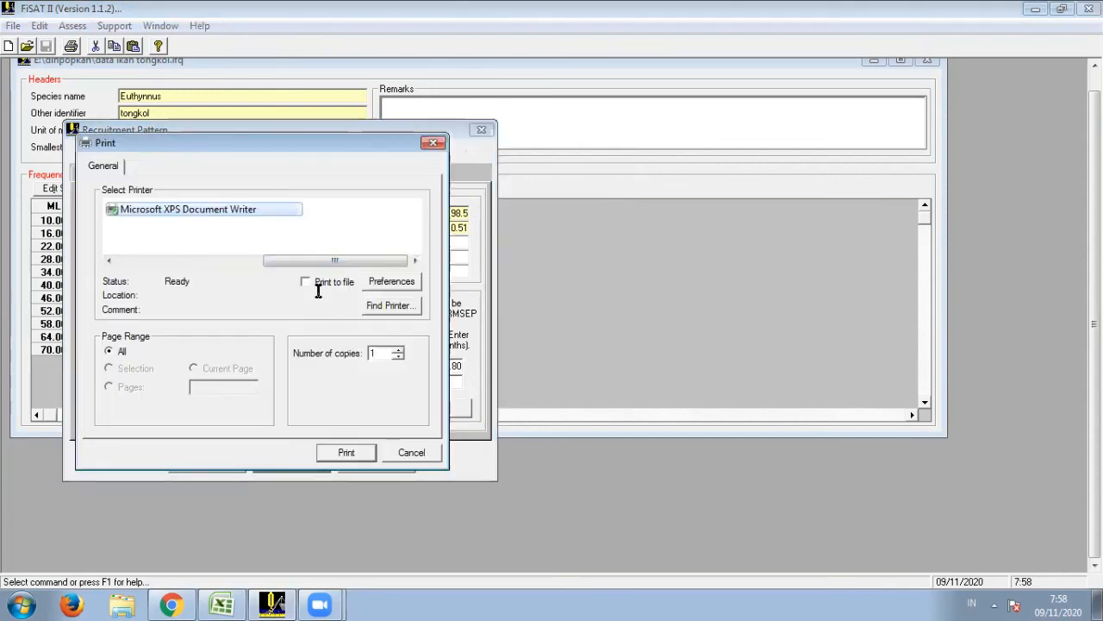
click(307, 284)
click(348, 453)
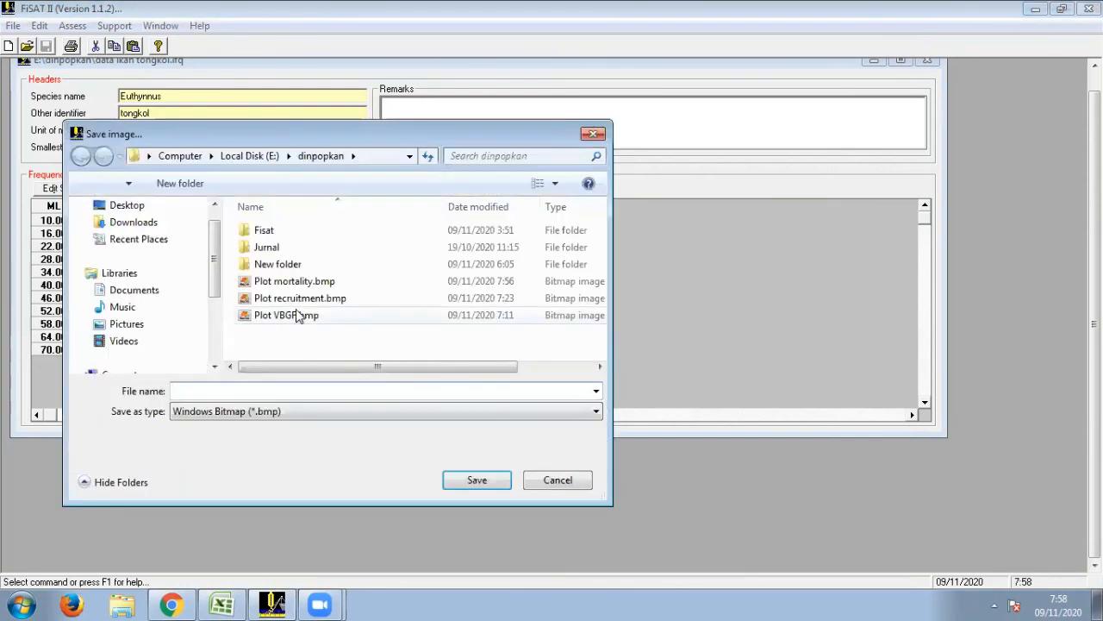
click(294, 300)
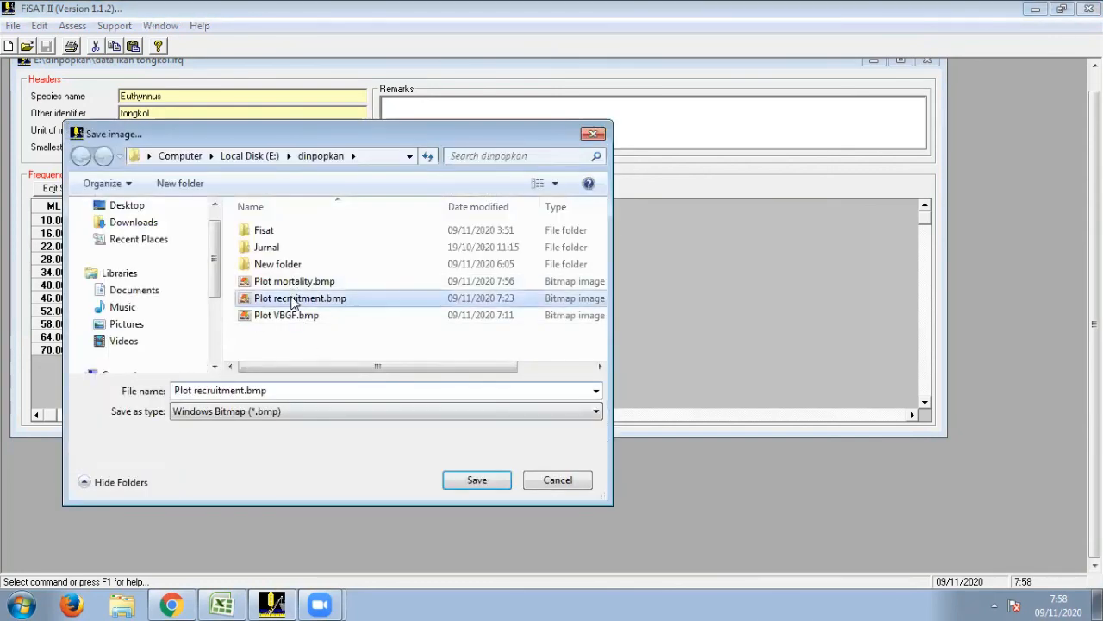
click(477, 481)
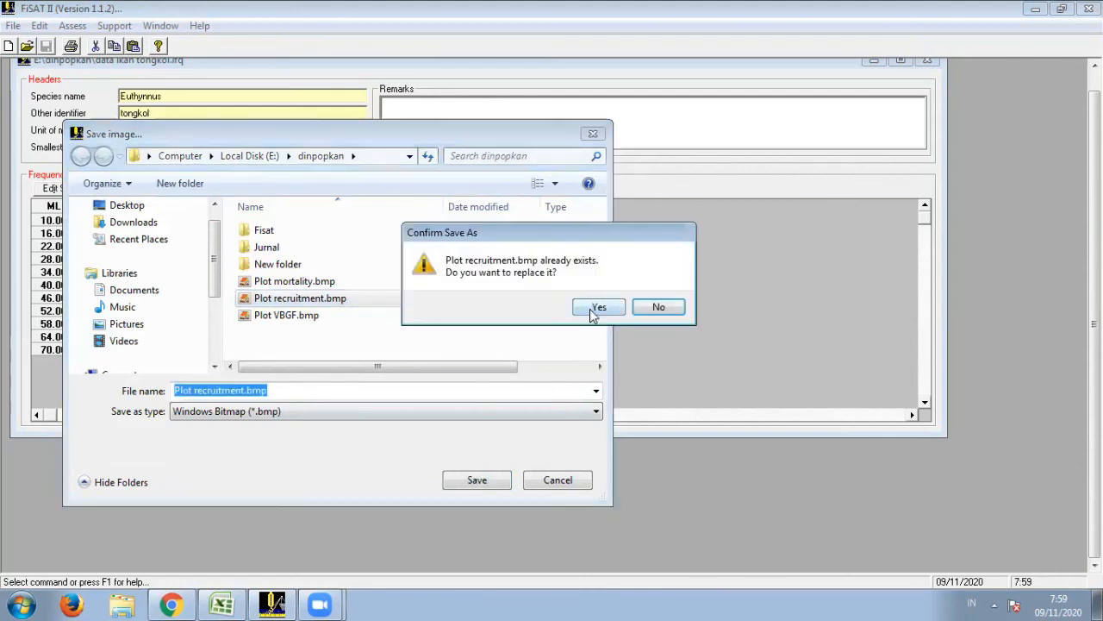